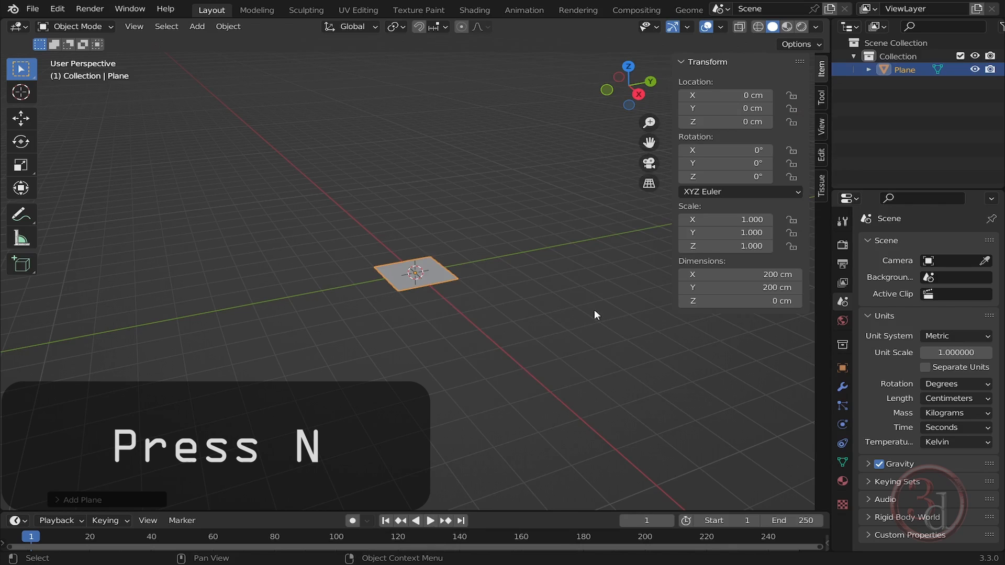
Set the plane's dimensions to 37 cm in X and 47 cm in Y.
{"action": "mouse_move", "coordinate": [579, 307]}
{"action": "middle_mouse_down"}
{"action": "mouse_move", "coordinate": [562, 310]}
{"action": "mouse_move", "coordinate": [583, 309]}
{"action": "middle_mouse_up"}
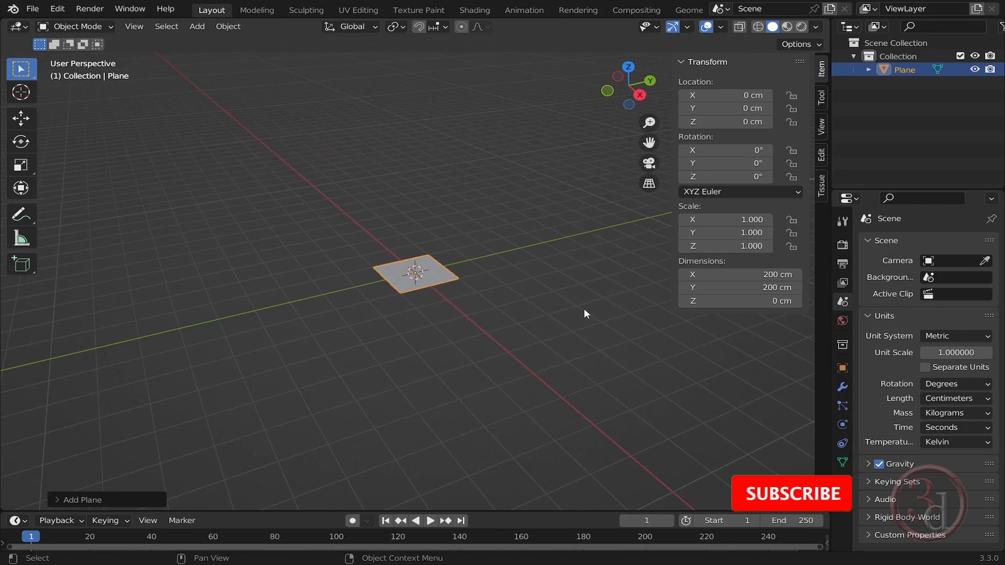
{"action": "key", "text": "KP_7"}
{"action": "middle_click_drag", "start_coordinate": [457, 307], "coordinate": [514, 319], "text": "shift"}
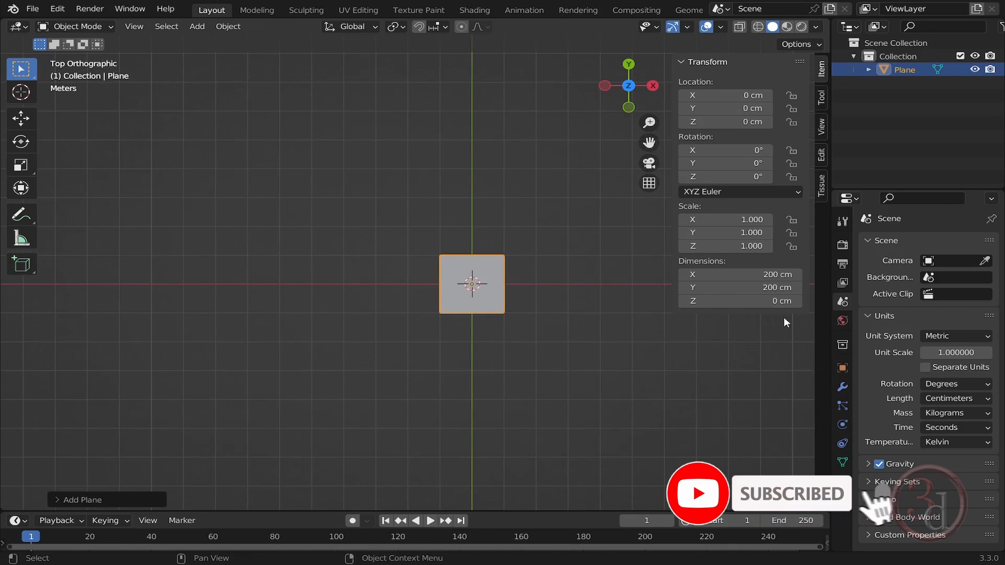
{"action": "left_click", "coordinate": [756, 274]}
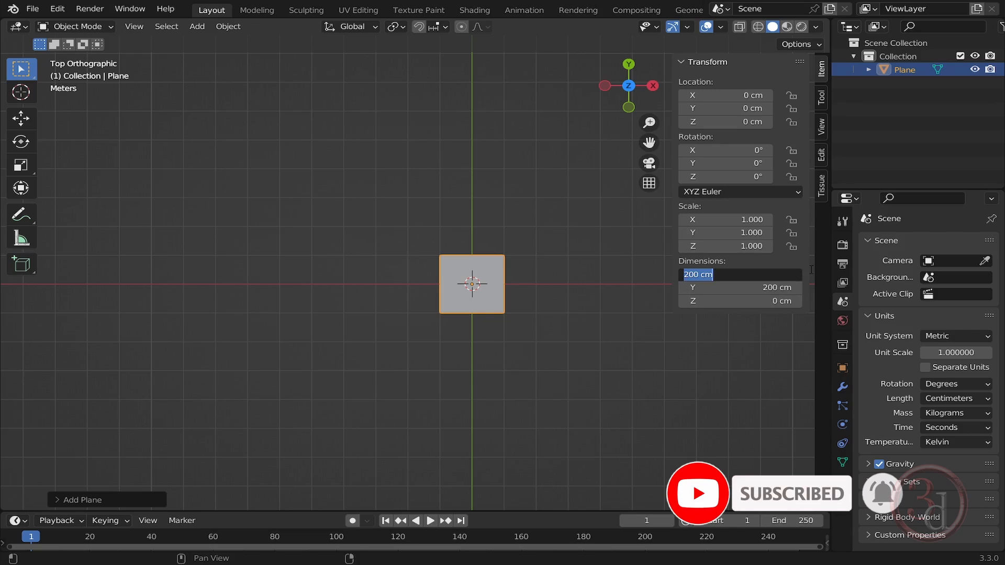
{"action": "type", "text": "37"}
{"action": "key", "text": "Return"}
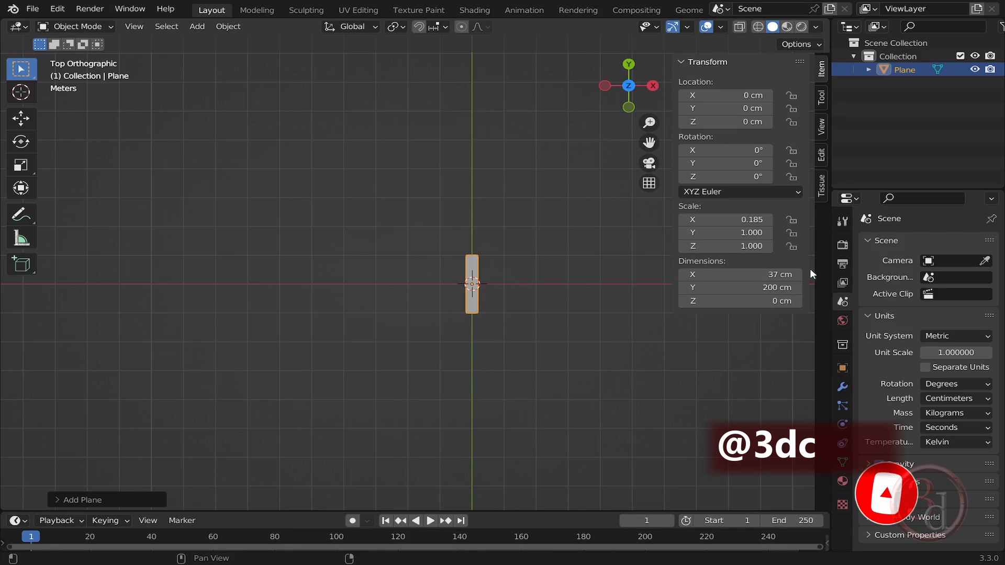
{"action": "left_click", "coordinate": [769, 287]}
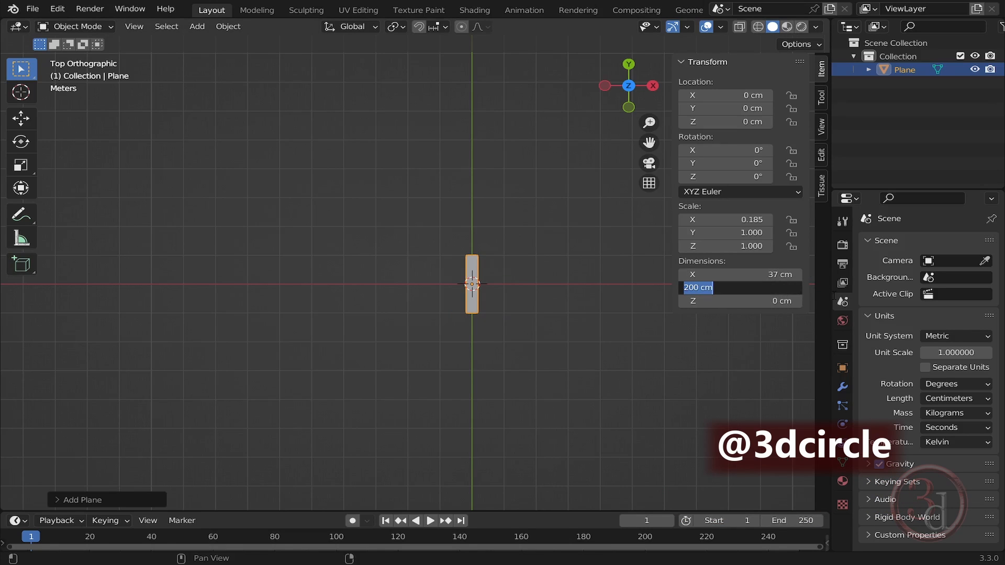
{"action": "type", "text": "47"}
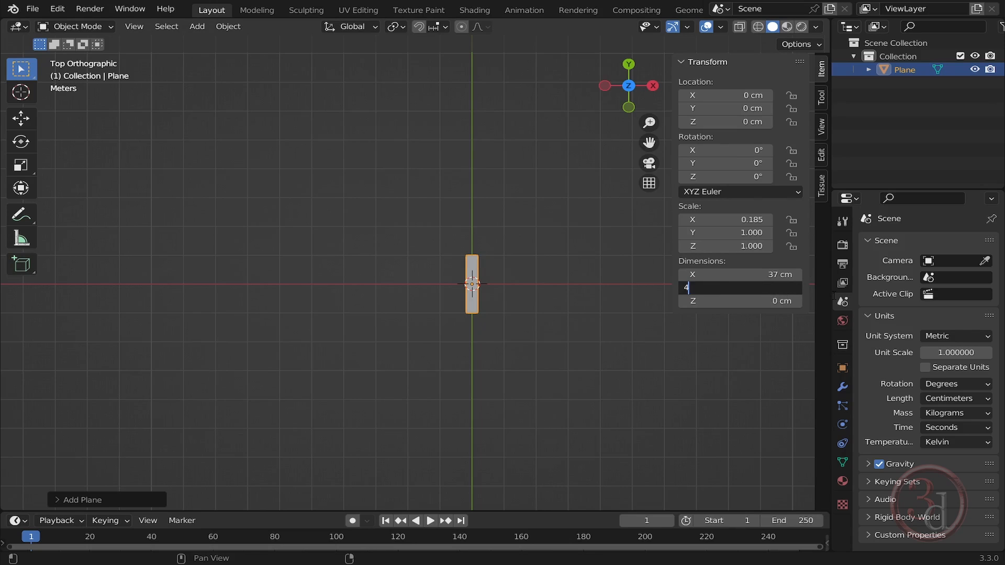
{"action": "key", "text": "Return"}
{"action": "scroll", "coordinate": [485, 292], "scroll_direction": "up", "scroll_amount": 8}
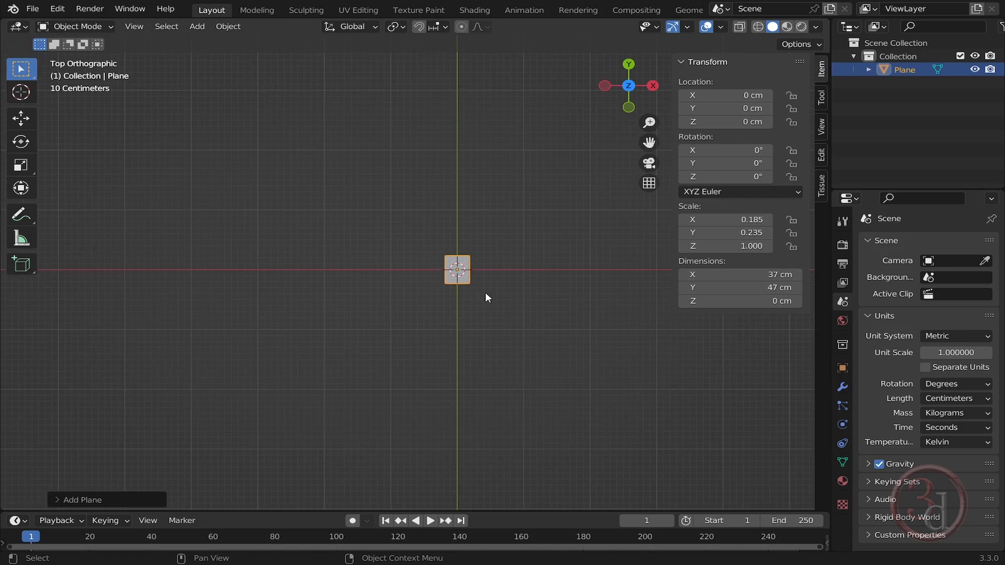
Extrude the plane's face 45 cm upward into a solid block.
{"action": "middle_click_drag", "start_coordinate": [504, 360], "coordinate": [595, 273]}
{"action": "scroll", "coordinate": [466, 264], "scroll_direction": "up", "scroll_amount": 5}
{"action": "middle_click_drag", "start_coordinate": [533, 312], "coordinate": [460, 319], "text": "shift"}
{"action": "key", "text": "Tab"}
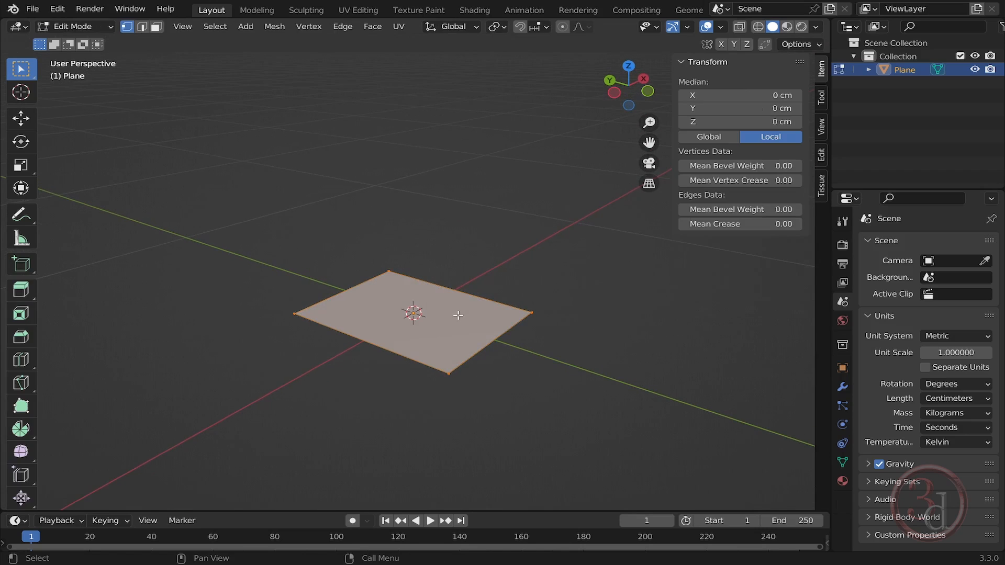
{"action": "key", "text": "e"}
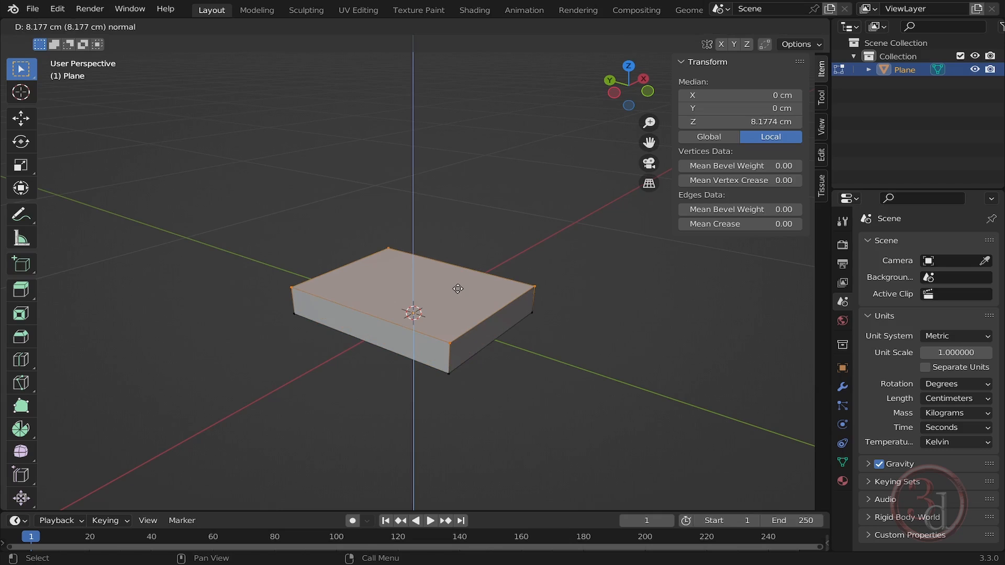
{"action": "type", "text": "45"}
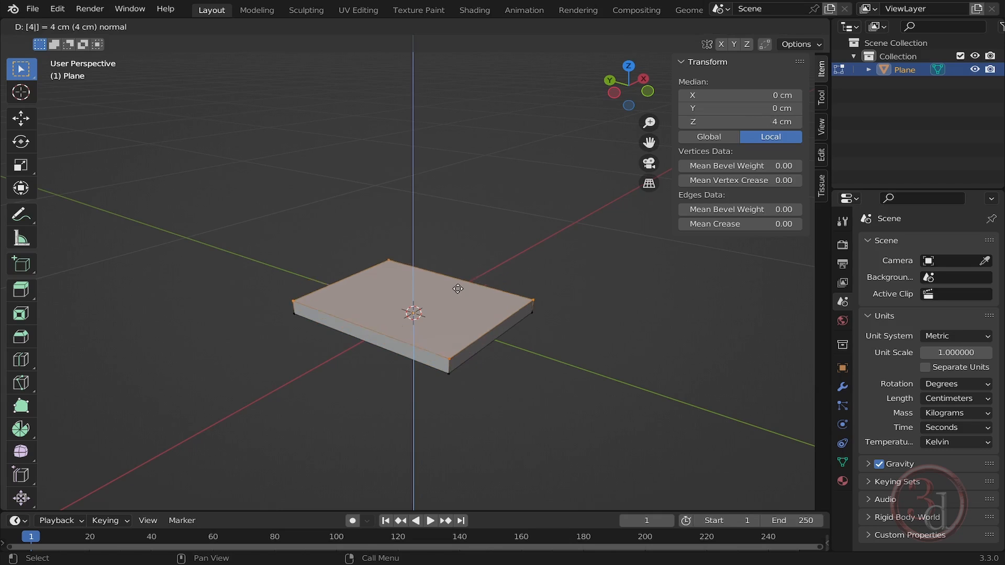
{"action": "key", "text": "Return"}
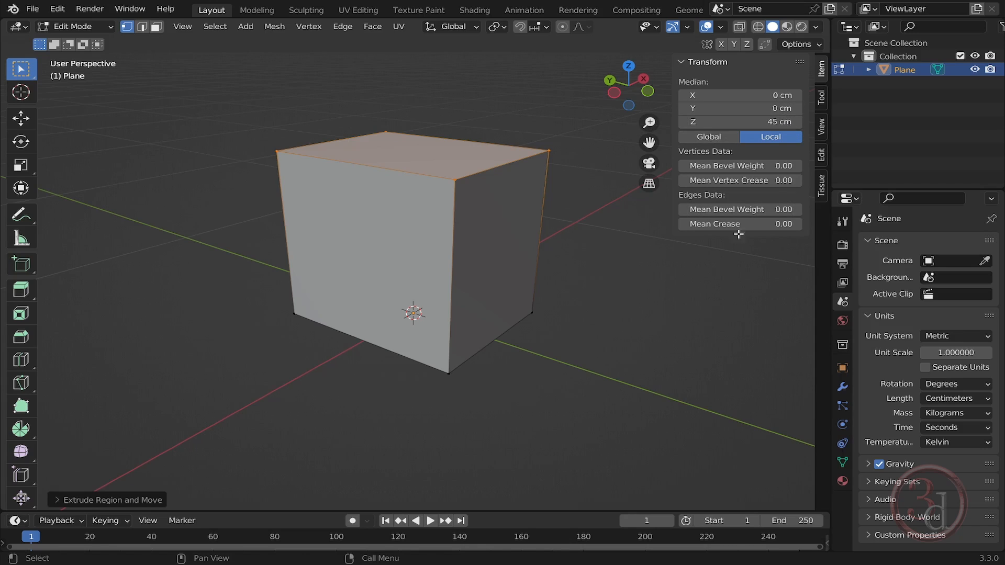
{"action": "middle_click_drag", "start_coordinate": [588, 253], "coordinate": [565, 307], "text": "shift"}
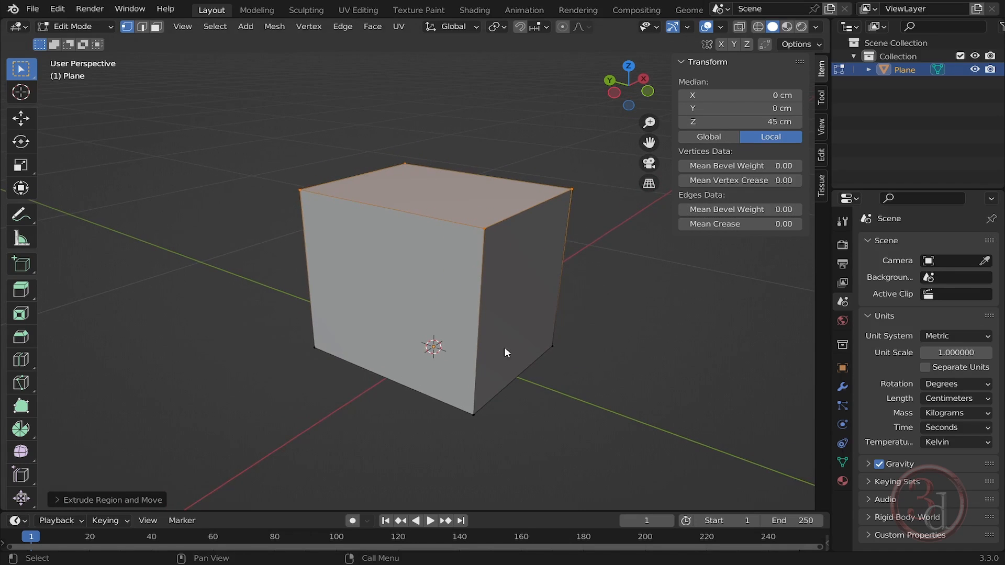
{"action": "key", "text": "Tab"}
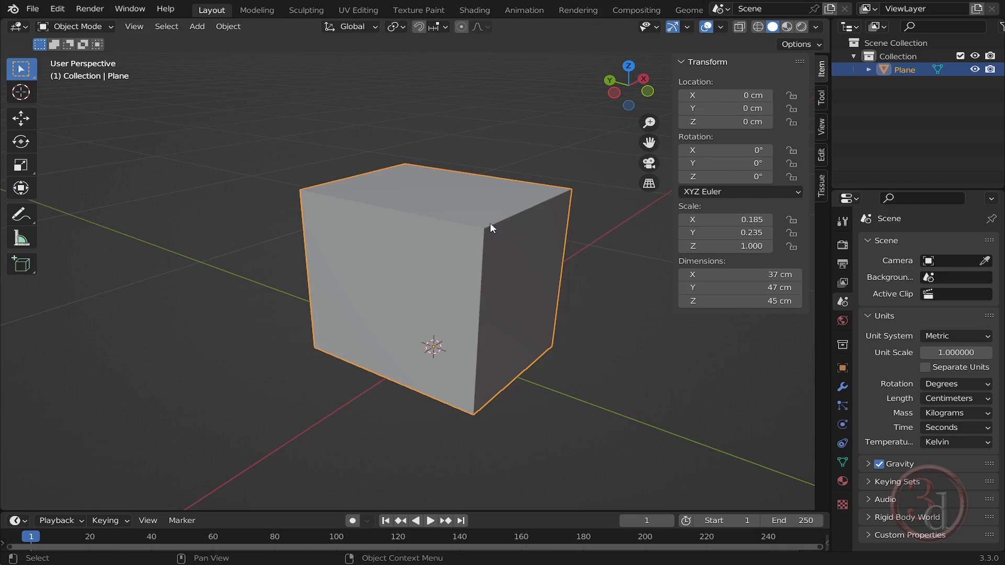
Duplicate the block about 46.8 cm along the Y axis, beside the original.
{"action": "middle_click_drag", "start_coordinate": [542, 256], "coordinate": [336, 265]}
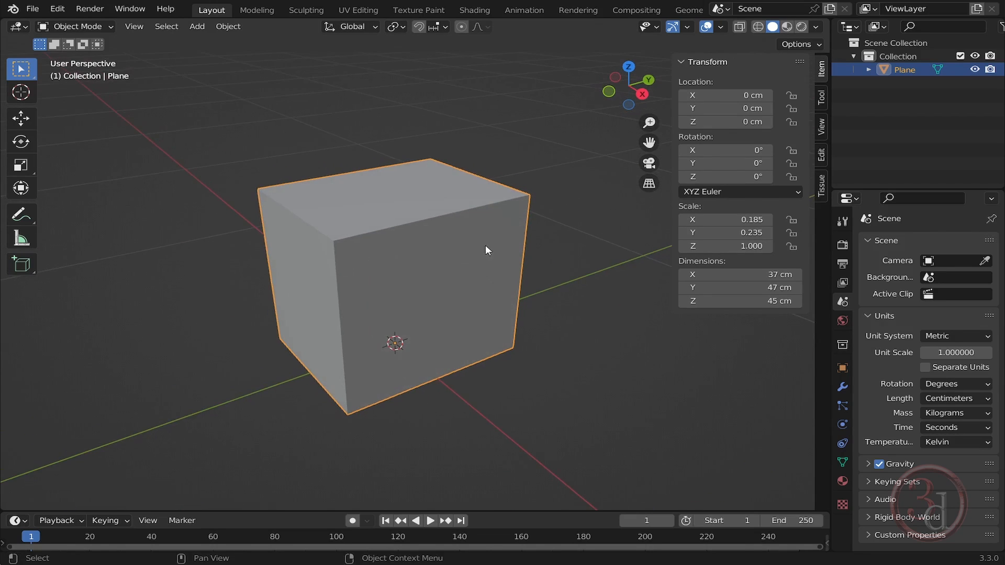
{"action": "key", "text": "shift+d"}
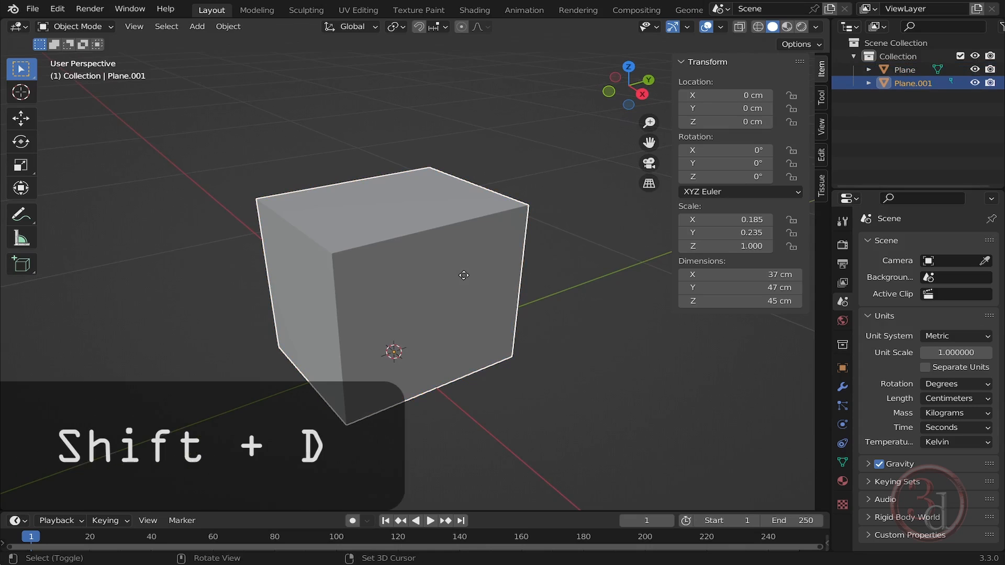
{"action": "key", "text": "y"}
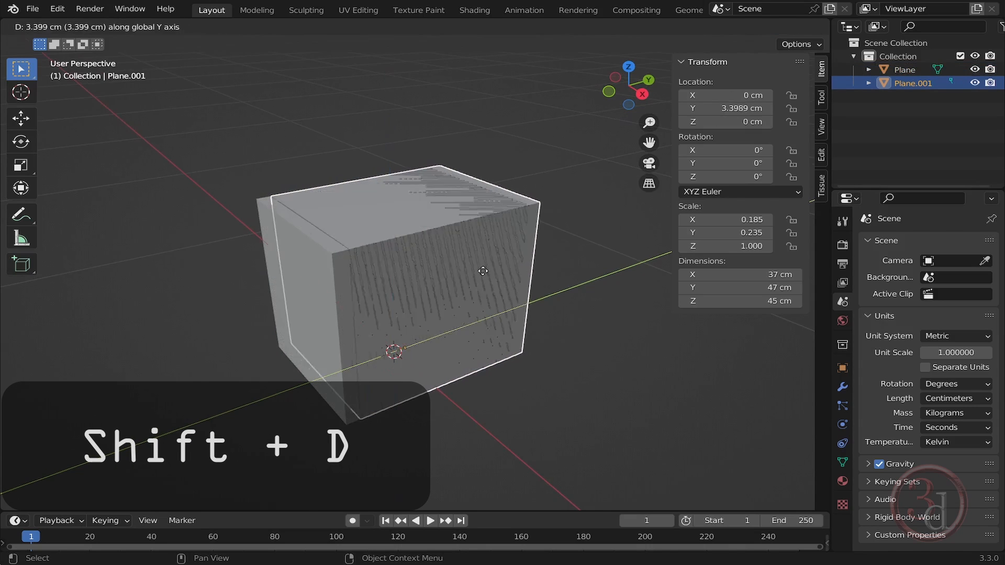
{"action": "left_click", "coordinate": [554, 252]}
Raise the duplicate block's top face to a Z height of 75 cm.
{"action": "key", "text": "Tab"}
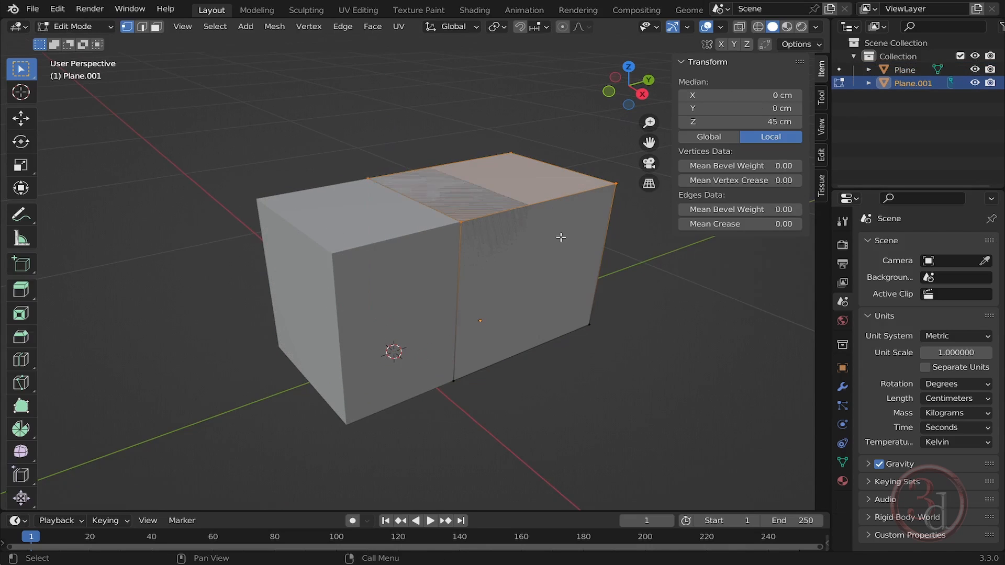
{"action": "left_click", "coordinate": [773, 123]}
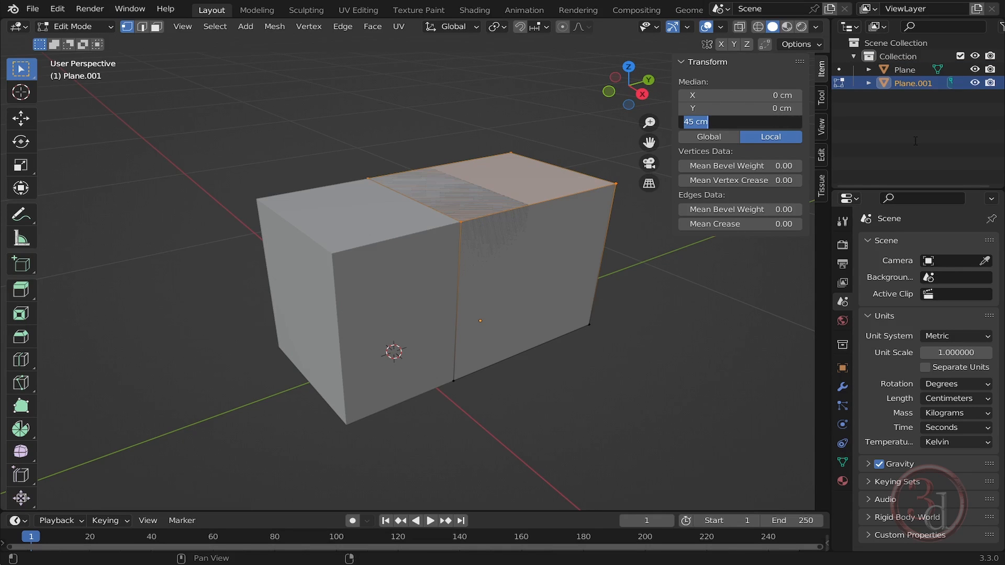
{"action": "type", "text": "75"}
{"action": "key", "text": "Return"}
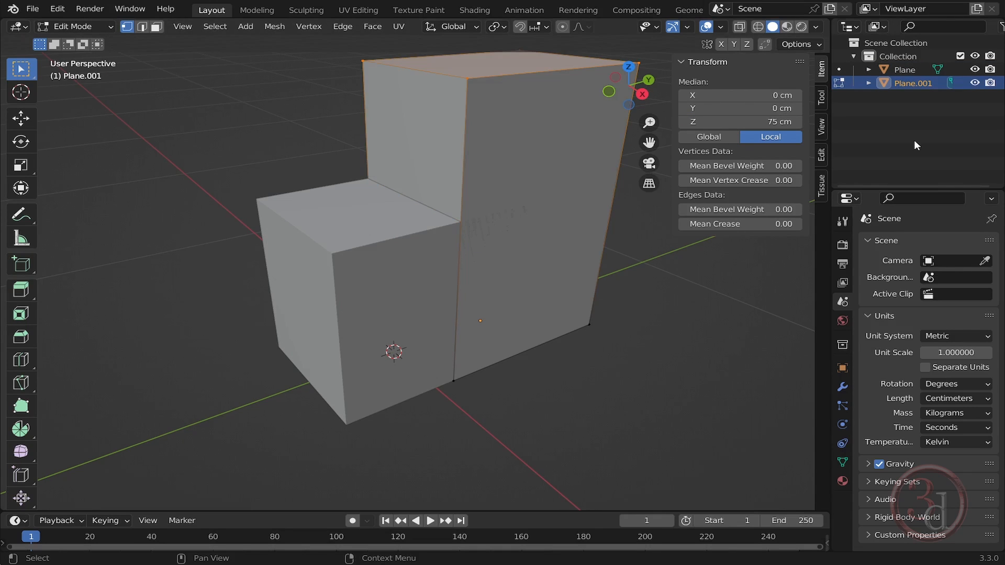
{"action": "key", "text": "KP_3"}
{"action": "key", "text": "Tab"}
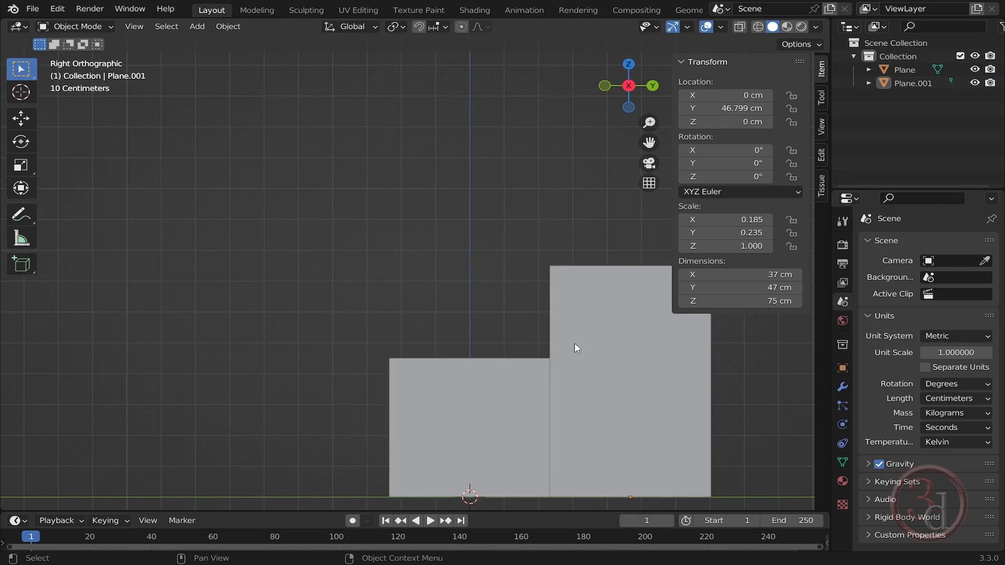
Switch the right orthographic view of the two blocks to wireframe display.
{"action": "middle_click_drag", "start_coordinate": [574, 340], "coordinate": [572, 327], "text": "shift"}
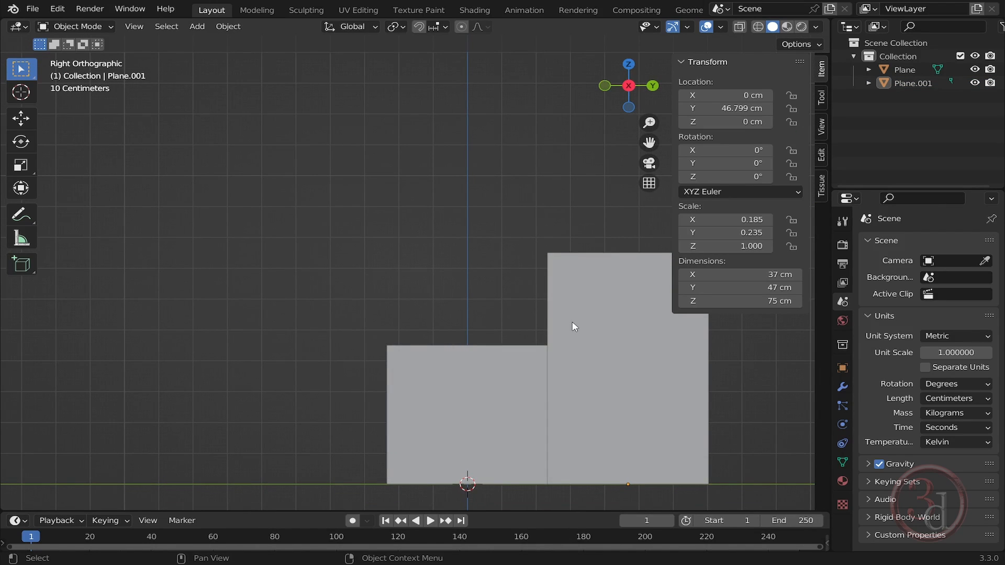
{"action": "key", "text": "shift+z"}
{"action": "mouse_move", "coordinate": [552, 326]}
{"action": "middle_mouse_down", "text": "shift"}
{"action": "mouse_move", "coordinate": [530, 311]}
{"action": "mouse_move", "coordinate": [459, 309]}
{"action": "middle_mouse_up", "text": "shift"}
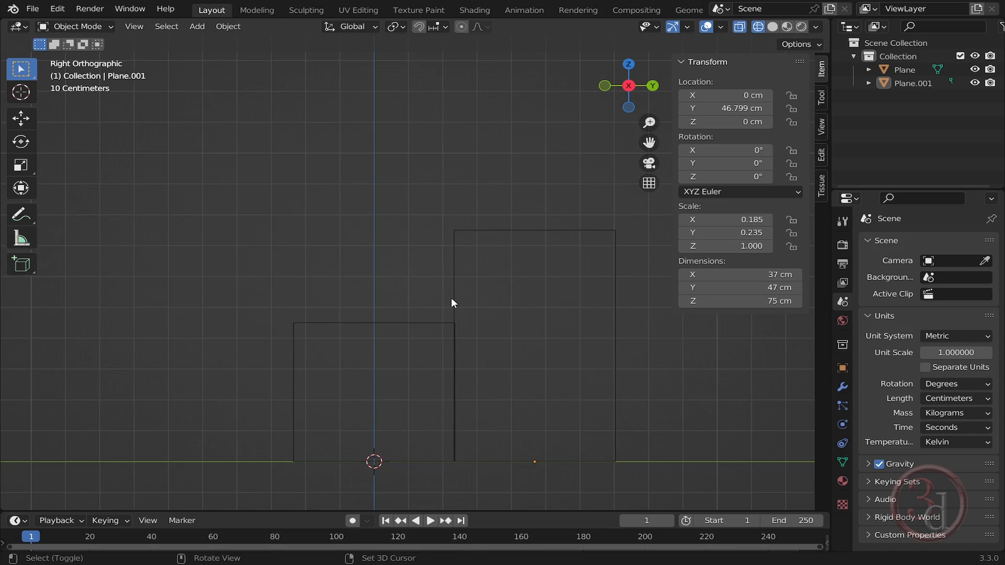
Add a Point curve at the origin and make it 3D with the Poly output type.
{"action": "key", "text": "shift+a"}
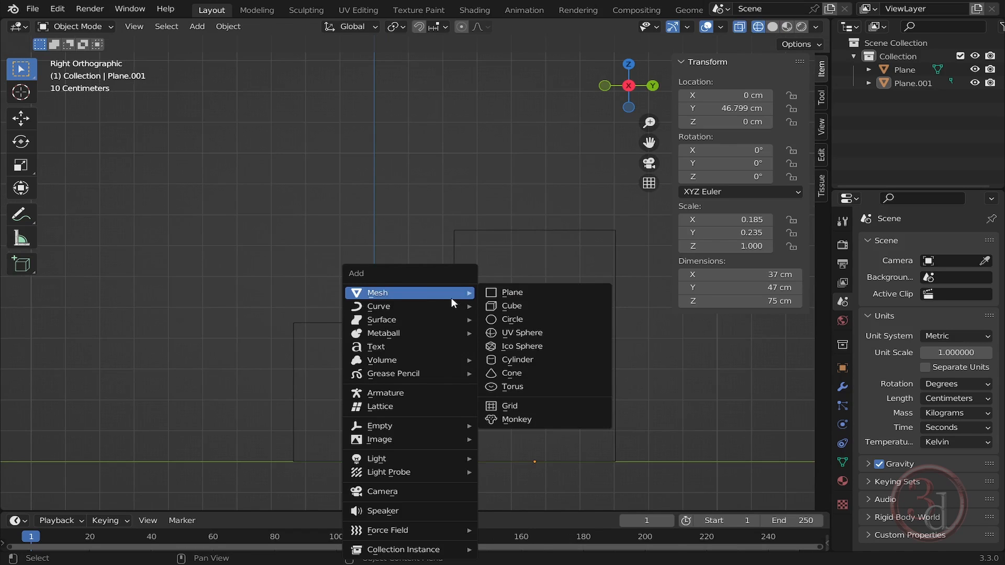
{"action": "mouse_move", "coordinate": [447, 305]}
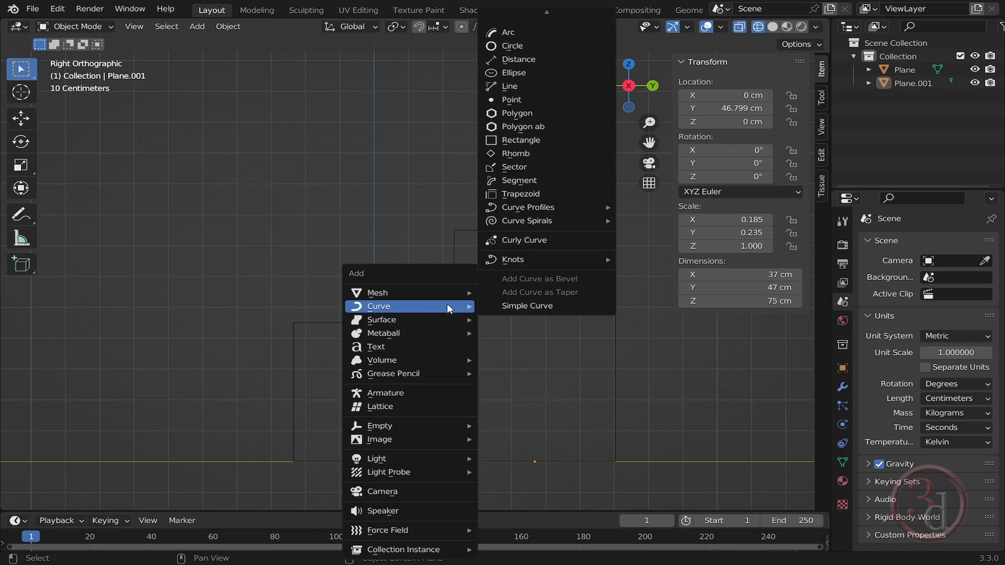
{"action": "left_click", "coordinate": [517, 103]}
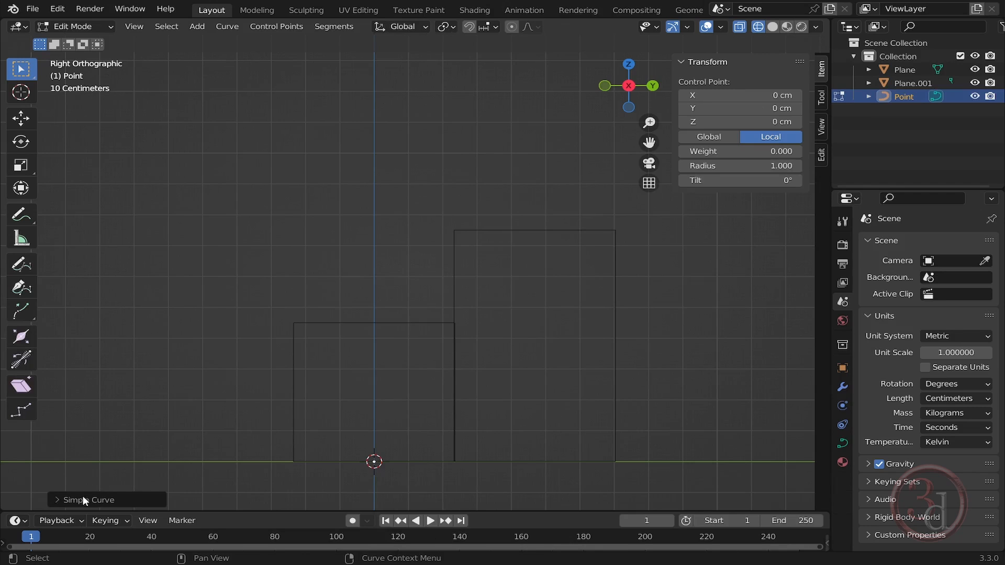
{"action": "left_click", "coordinate": [98, 499]}
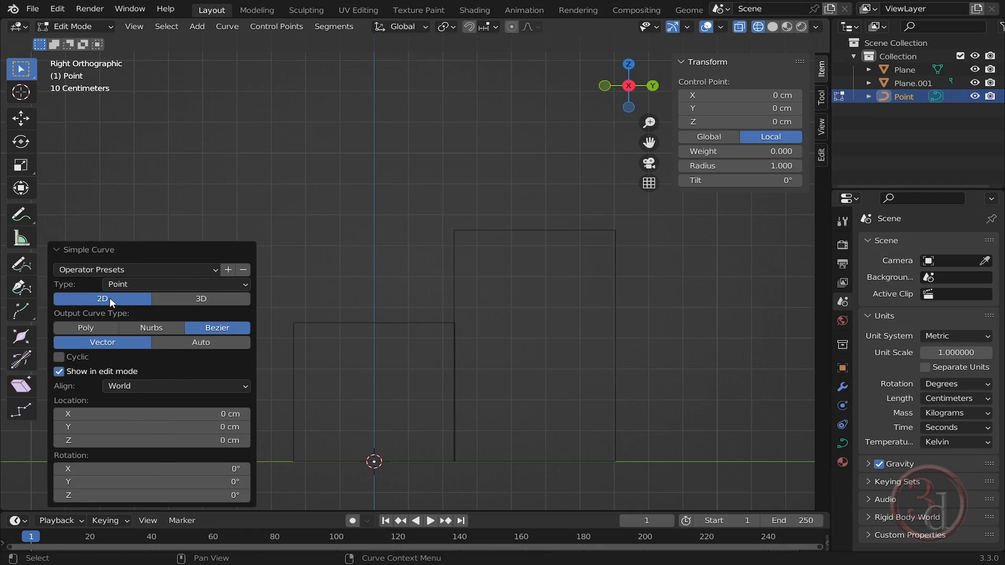
{"action": "left_click", "coordinate": [177, 303]}
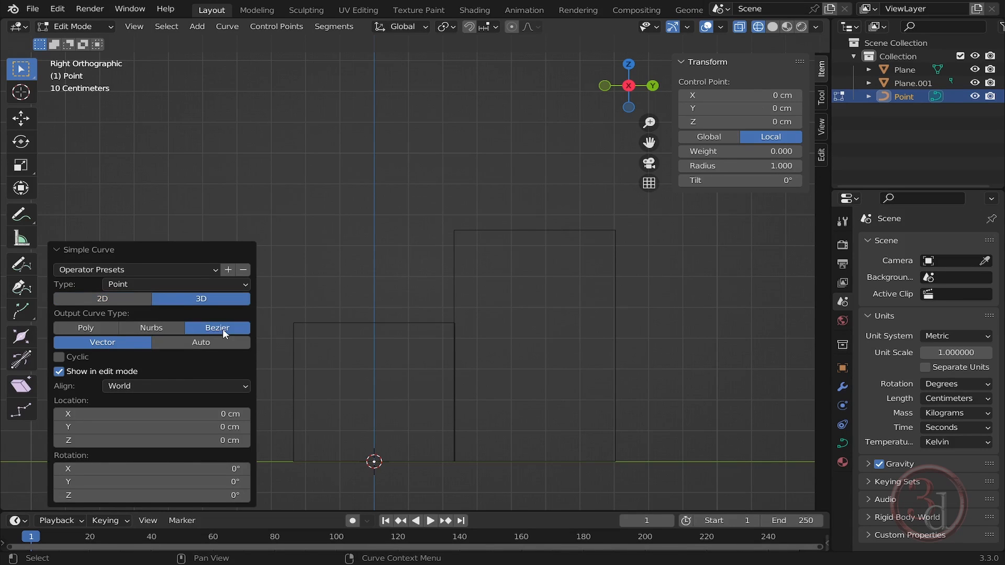
{"action": "left_click", "coordinate": [86, 328]}
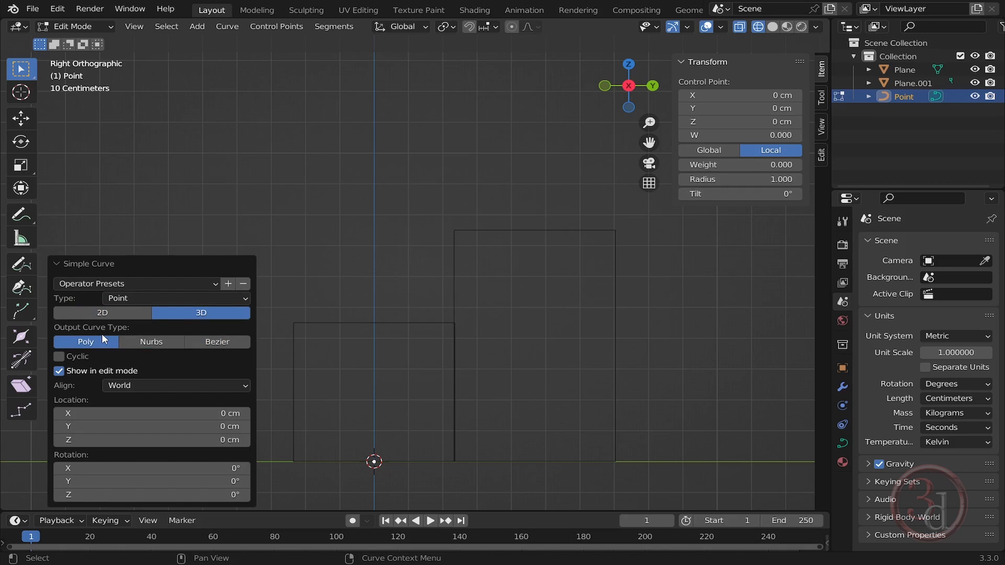
Move the curve point just above the taller block, to about Y 36.5 cm and Z 79.2 cm.
{"action": "middle_click_drag", "start_coordinate": [362, 471], "coordinate": [414, 489], "text": "shift"}
{"action": "key", "text": "g"}
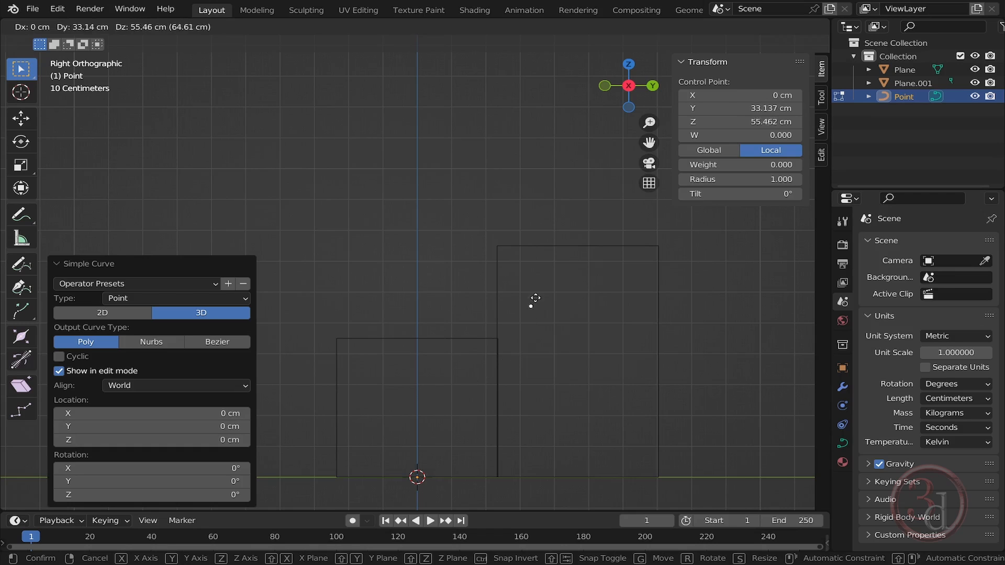
{"action": "left_click", "coordinate": [545, 231]}
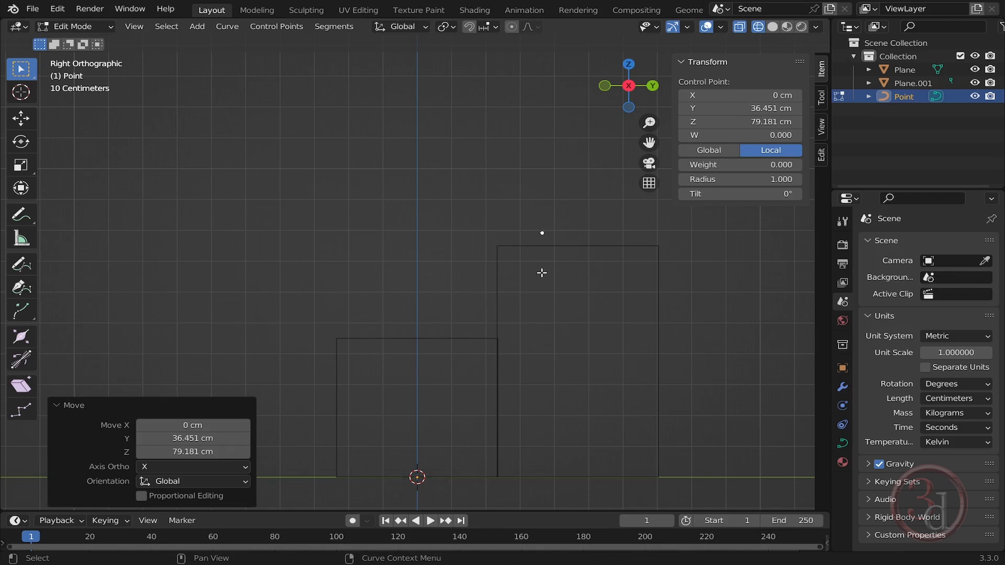
Extrude three more curve points to about Y 21.6, Z 45.2; Y 1.6, Z 39.1; and Y -26.3, Z 45 cm.
{"action": "middle_click_drag", "start_coordinate": [541, 273], "coordinate": [582, 274], "text": "shift"}
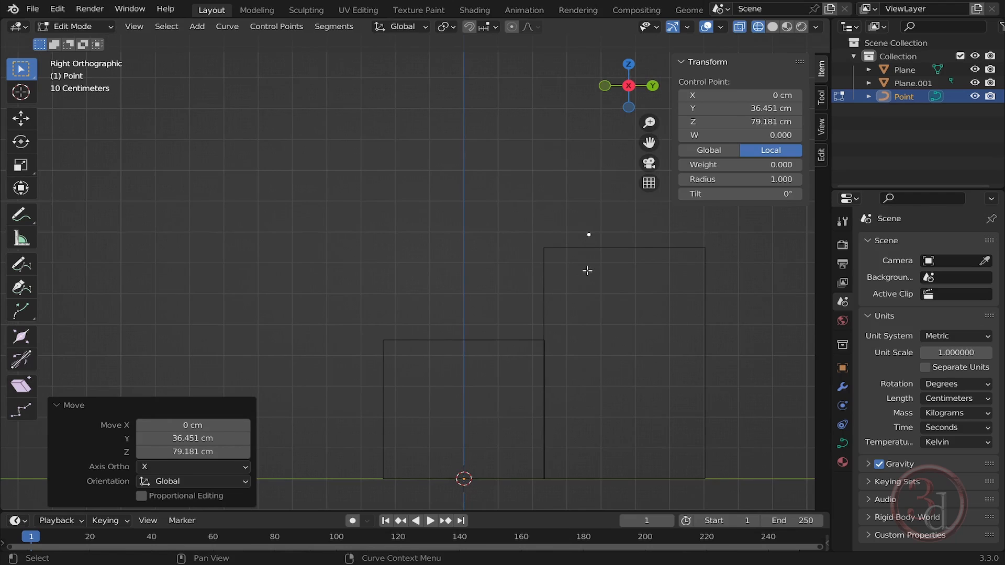
{"action": "key", "text": "e"}
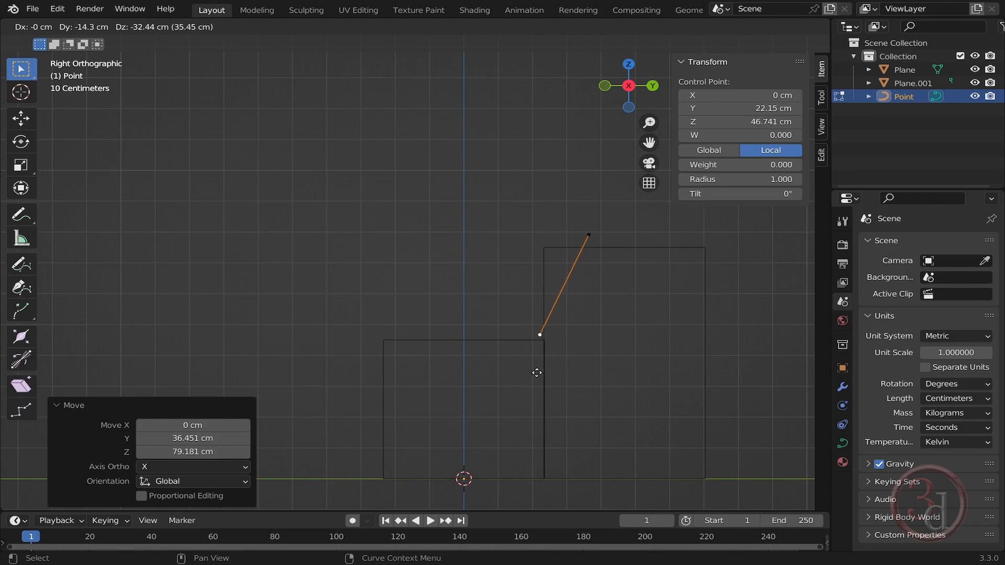
{"action": "left_click", "coordinate": [536, 376]}
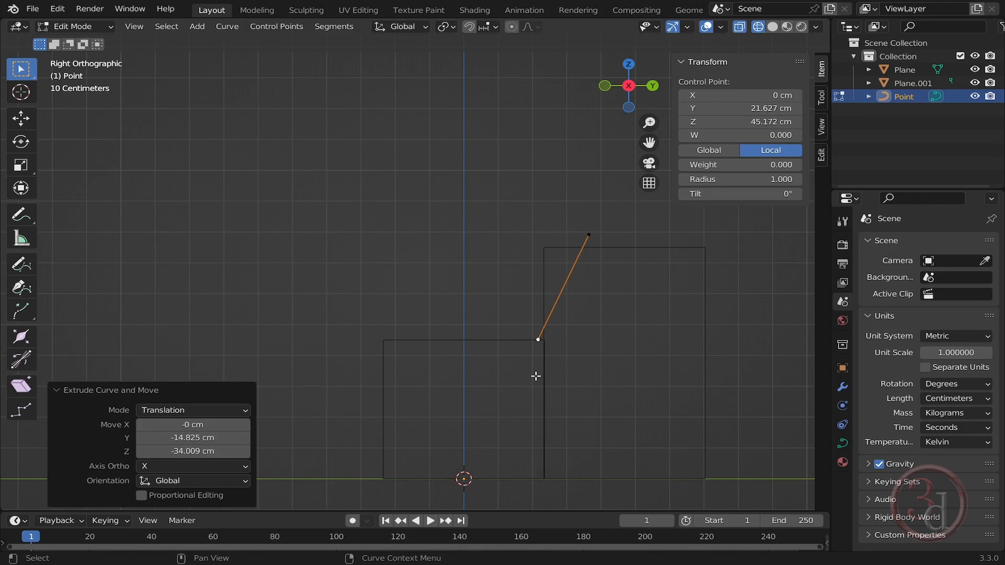
{"action": "key", "text": "e"}
{"action": "left_click", "coordinate": [467, 395]}
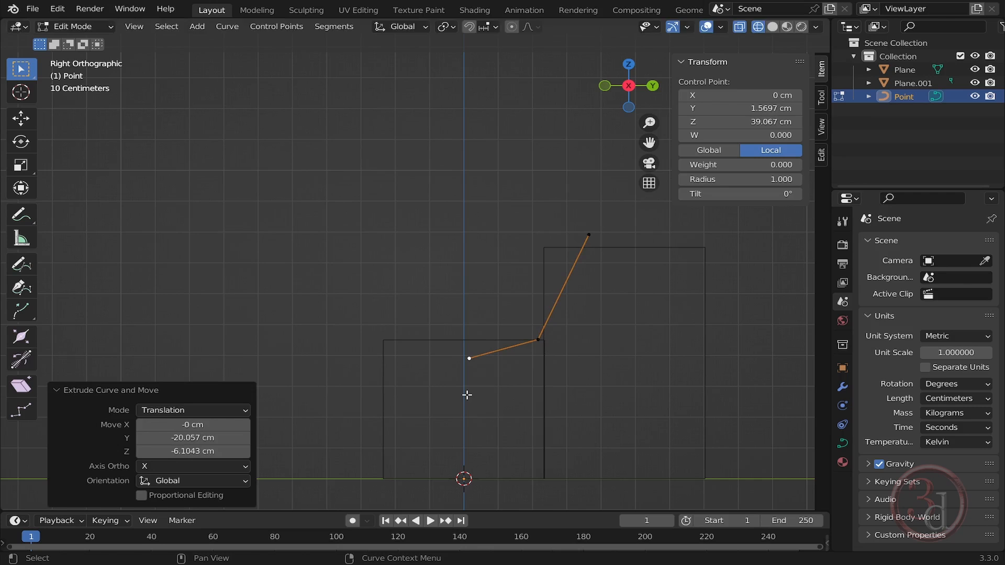
{"action": "key", "text": "e"}
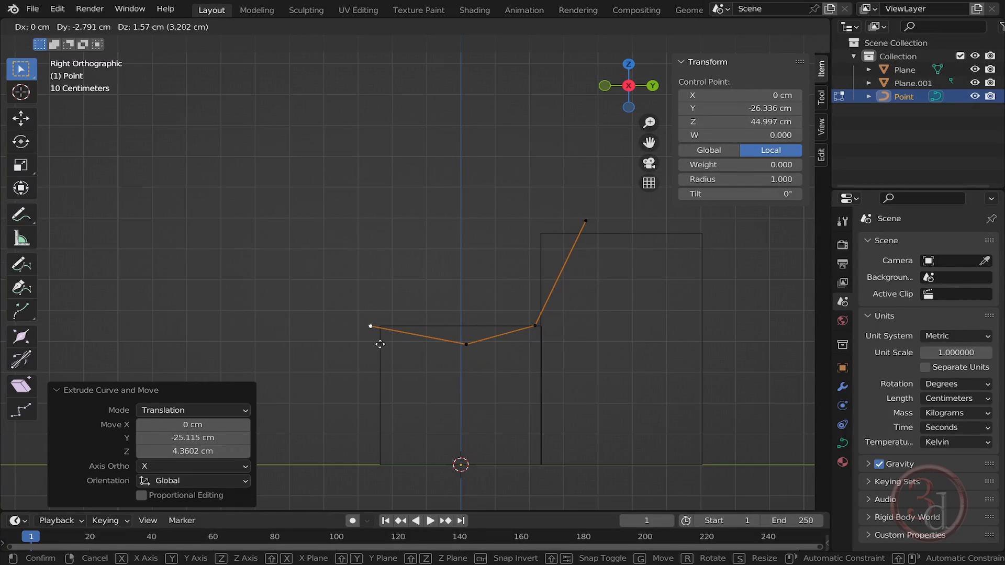
{"action": "left_click", "coordinate": [380, 344]}
{"action": "key", "text": "Tab"}
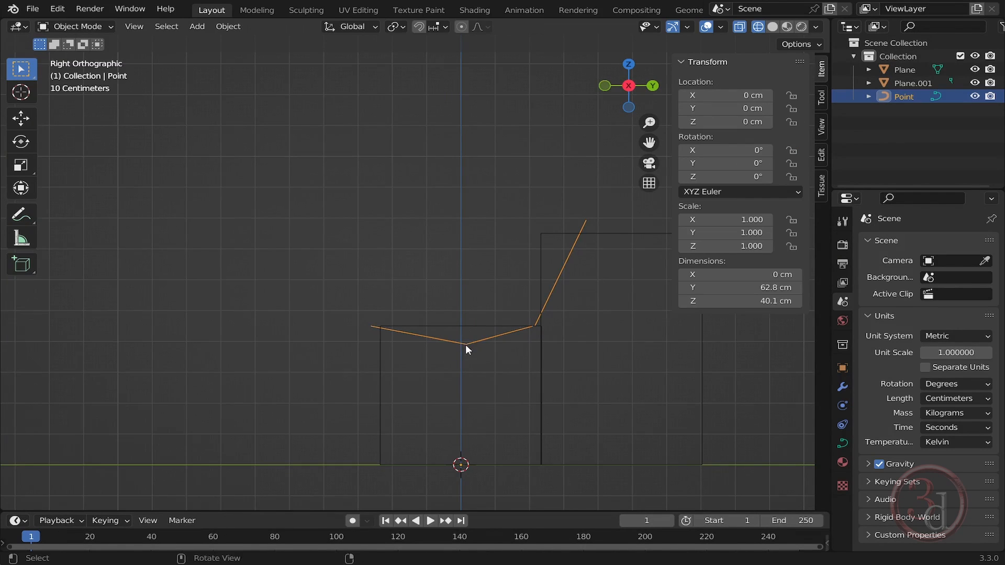
Set the snap target to Vertex and move the profile curve 18.5 cm along X to the blocks' side.
{"action": "middle_click_drag", "start_coordinate": [465, 344], "coordinate": [523, 327]}
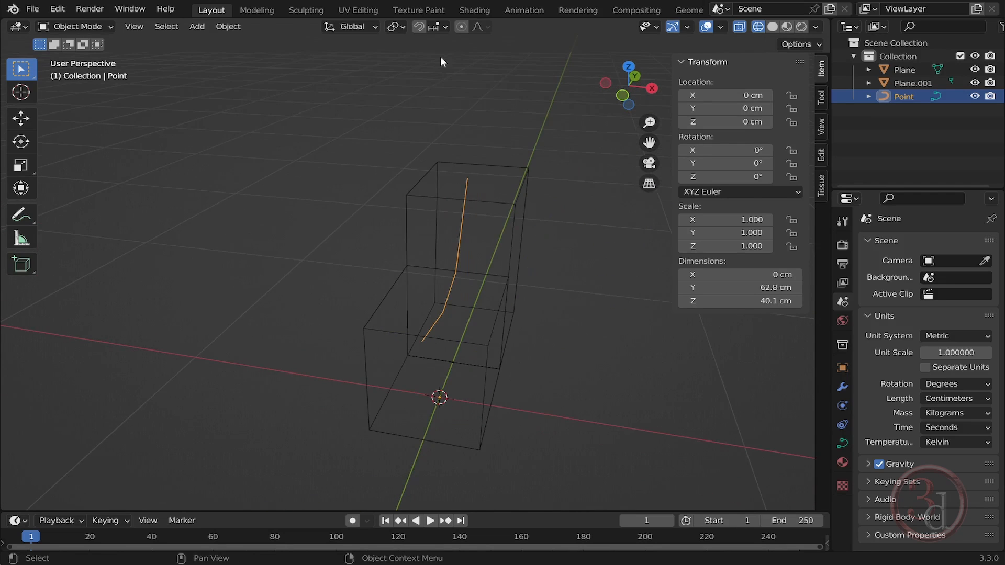
{"action": "left_click", "coordinate": [443, 24]}
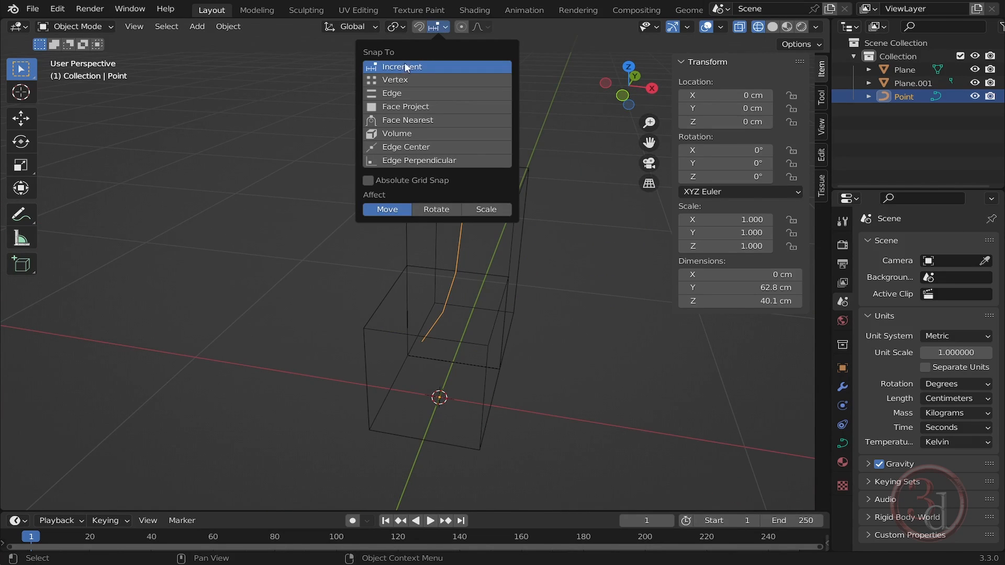
{"action": "left_click", "coordinate": [402, 80]}
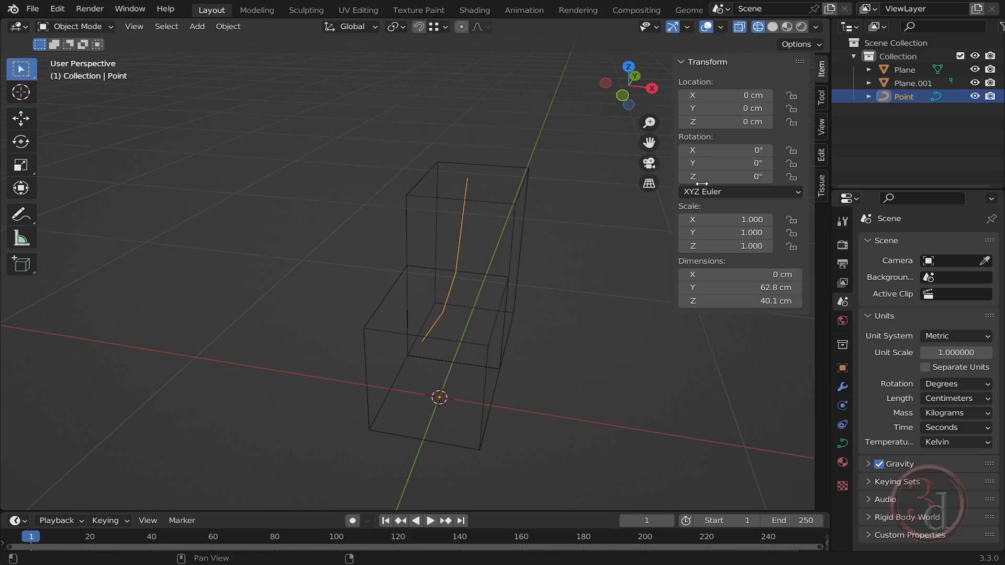
{"action": "middle_click_drag", "start_coordinate": [476, 283], "coordinate": [497, 275]}
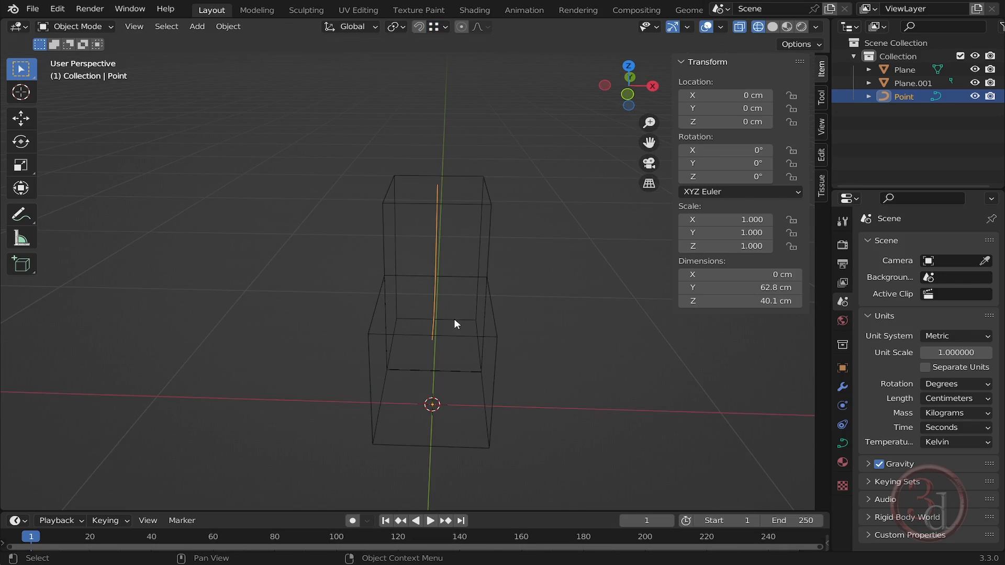
{"action": "key", "text": "g"}
{"action": "key", "text": "x"}
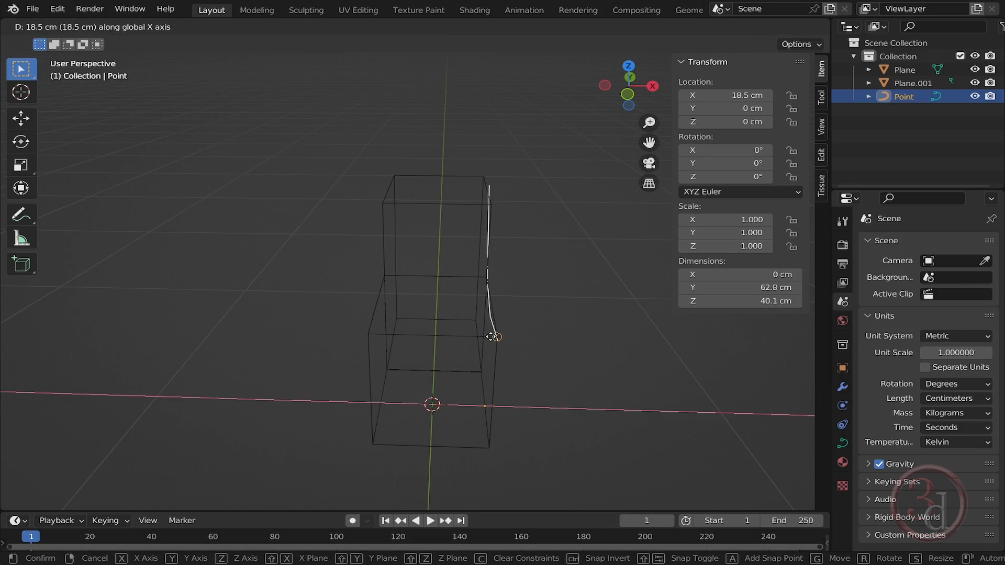
{"action": "left_click", "coordinate": [493, 338]}
Convert the profile curve to a mesh by applying Visual Geometry to Mesh.
{"action": "mouse_move", "coordinate": [525, 351]}
{"action": "middle_mouse_down"}
{"action": "mouse_move", "coordinate": [462, 357]}
{"action": "mouse_move", "coordinate": [519, 359]}
{"action": "mouse_move", "coordinate": [499, 356]}
{"action": "mouse_move", "coordinate": [530, 313]}
{"action": "mouse_move", "coordinate": [530, 340]}
{"action": "middle_mouse_up"}
{"action": "key", "text": "ctrl+a"}
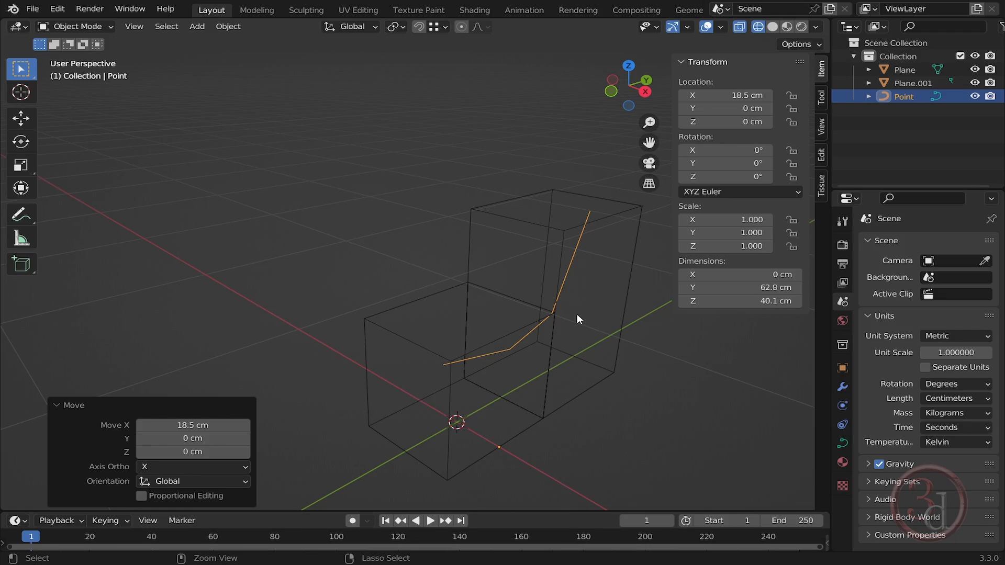
{"action": "key", "text": "ctrl+a"}
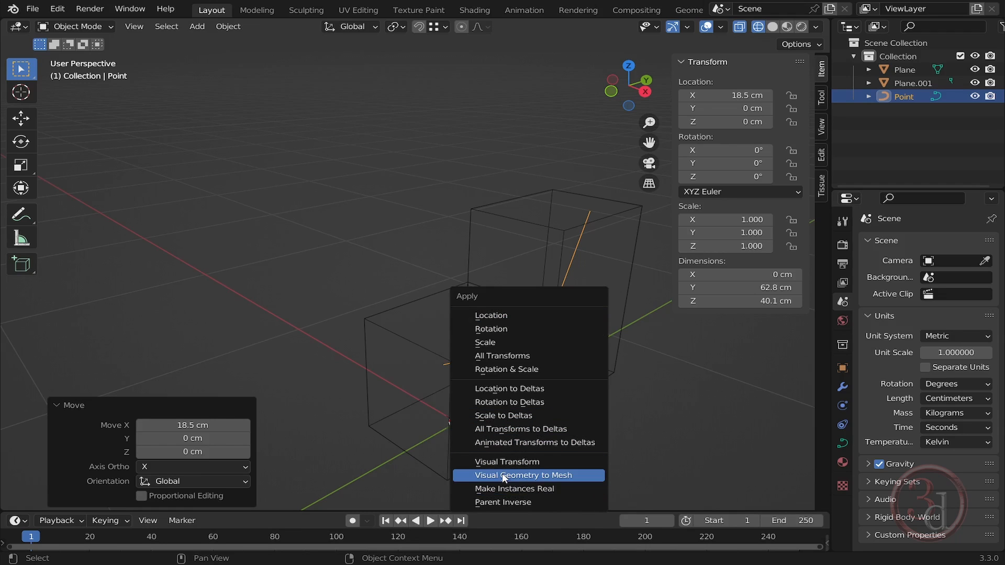
{"action": "left_click", "coordinate": [551, 476]}
{"action": "middle_click_drag", "start_coordinate": [526, 403], "coordinate": [629, 211]}
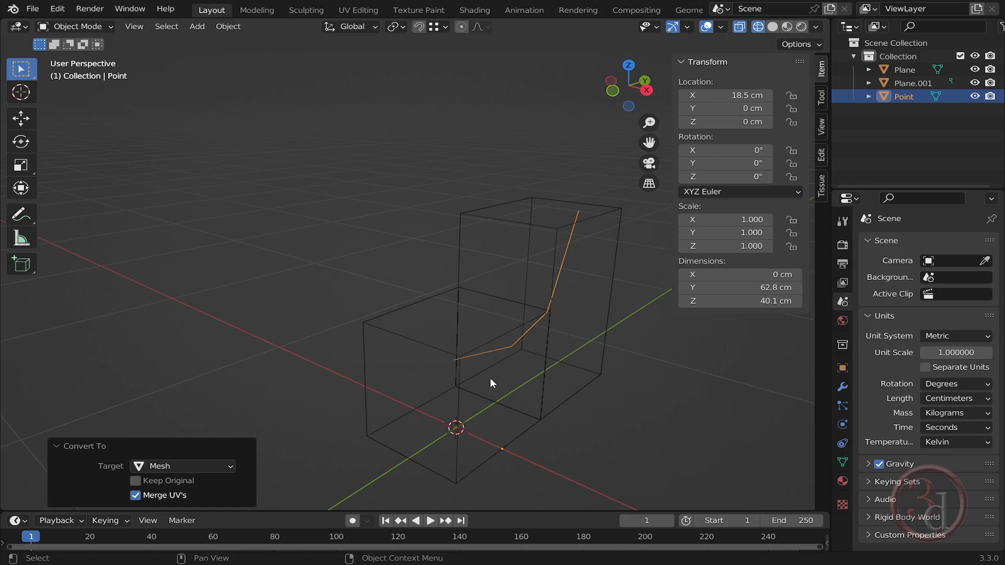
Select all edges of the profile mesh and extrude them -37 cm along the X axis.
{"action": "middle_click_drag", "start_coordinate": [491, 382], "coordinate": [532, 301]}
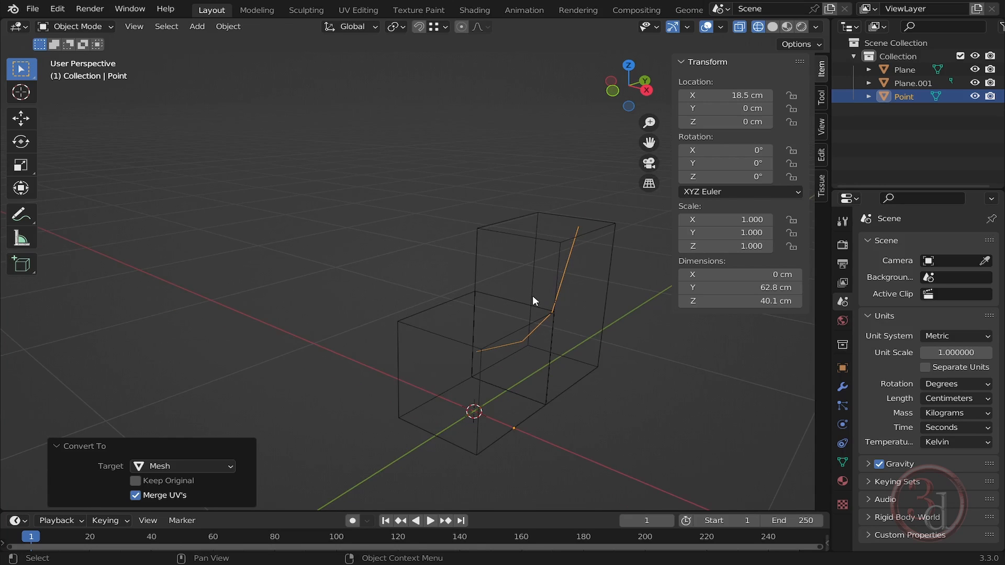
{"action": "key", "text": "Tab"}
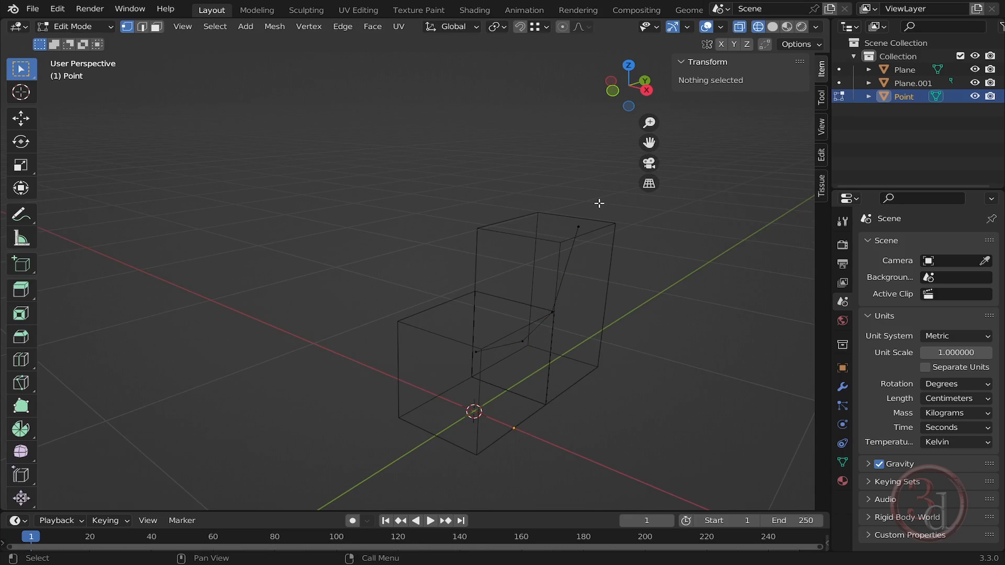
{"action": "left_click_drag", "start_coordinate": [599, 203], "coordinate": [390, 421]}
{"action": "key", "text": "2"}
{"action": "left_click_drag", "start_coordinate": [602, 202], "coordinate": [496, 354]}
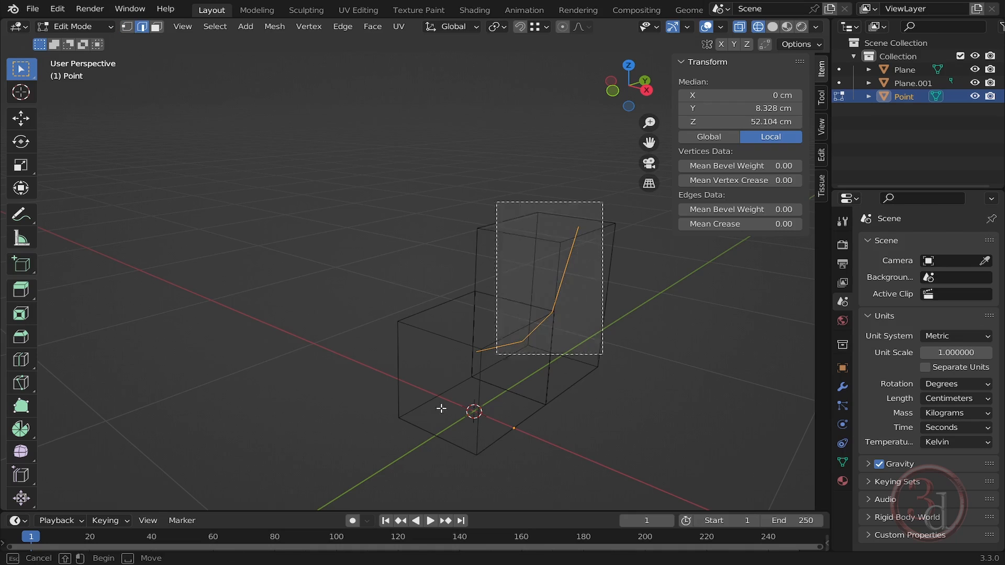
{"action": "middle_click_drag", "start_coordinate": [549, 364], "coordinate": [562, 367], "text": "shift"}
{"action": "key", "text": "g"}
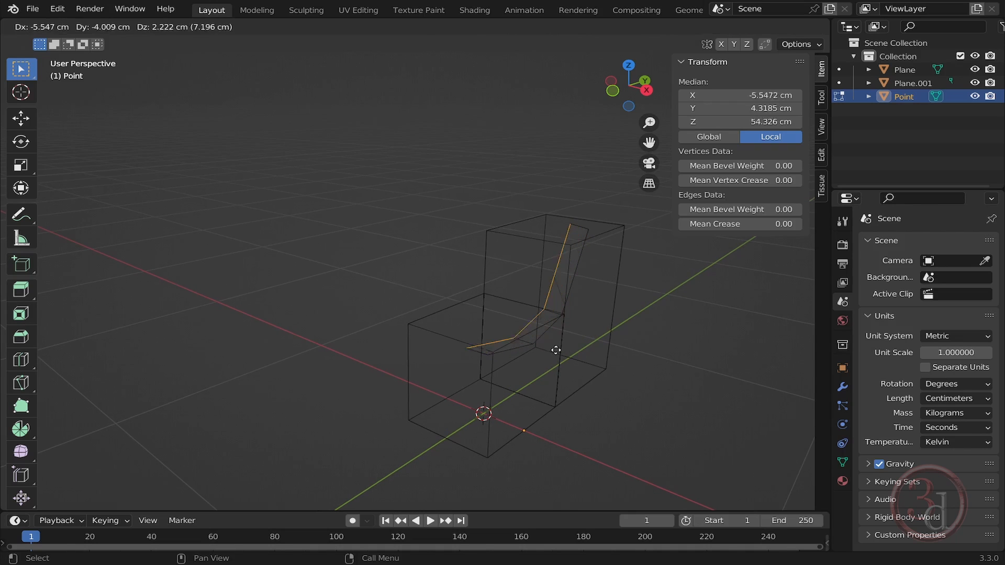
{"action": "key", "text": "x"}
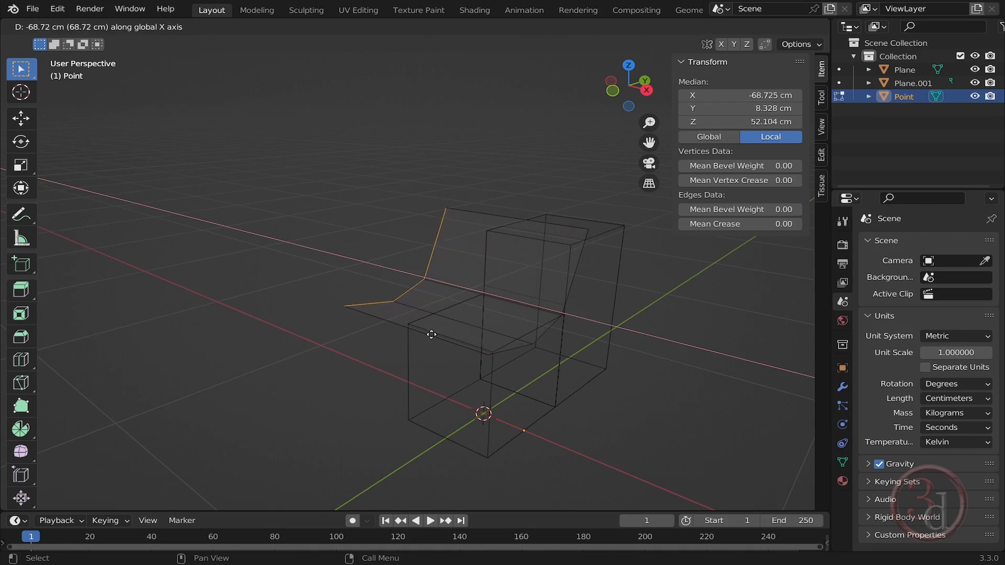
{"action": "type", "text": "-37"}
{"action": "key", "text": "Return"}
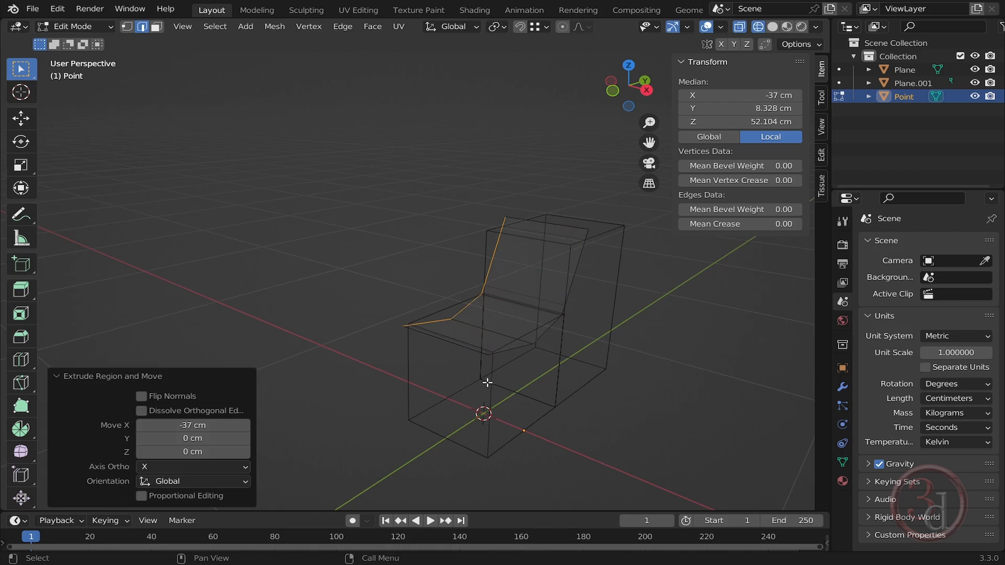
Leave edit mode, return to solid shading and hide both reference blocks, Plane.001 and Plane.
{"action": "middle_click_drag", "start_coordinate": [487, 381], "coordinate": [439, 369]}
{"action": "scroll", "coordinate": [575, 372], "scroll_direction": "up", "scroll_amount": 3}
{"action": "key", "text": "Tab"}
{"action": "key", "text": "shift+z"}
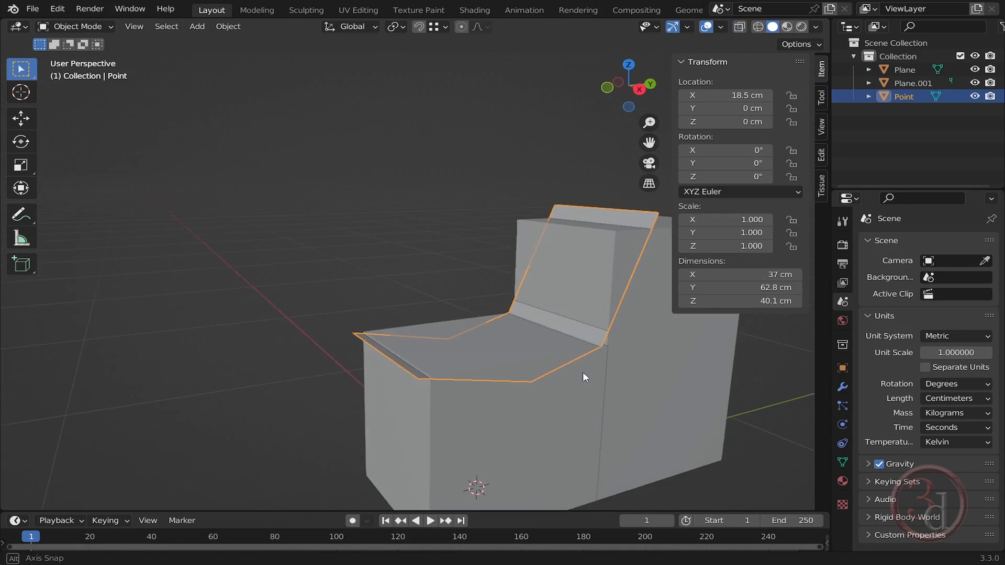
{"action": "middle_click_drag", "start_coordinate": [582, 372], "coordinate": [553, 362]}
{"action": "left_click", "coordinate": [975, 83]}
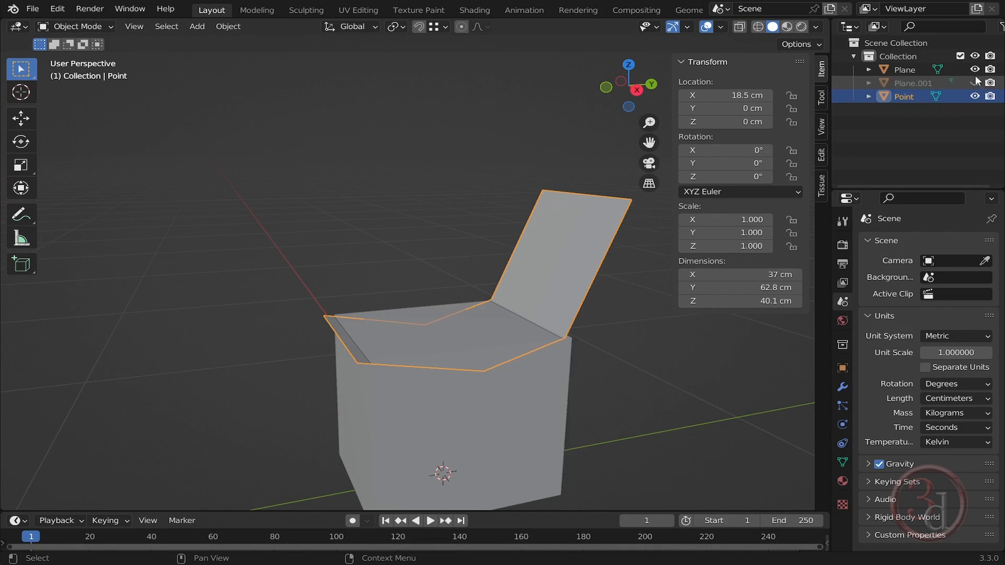
{"action": "left_click", "coordinate": [974, 70]}
{"action": "left_click", "coordinate": [582, 364]}
Add a level 2 Subdivision modifier to the seat surface and disable its display in edit mode.
{"action": "middle_click_drag", "start_coordinate": [586, 366], "coordinate": [611, 376]}
{"action": "left_click", "coordinate": [551, 335]}
{"action": "key", "text": "ctrl+2"}
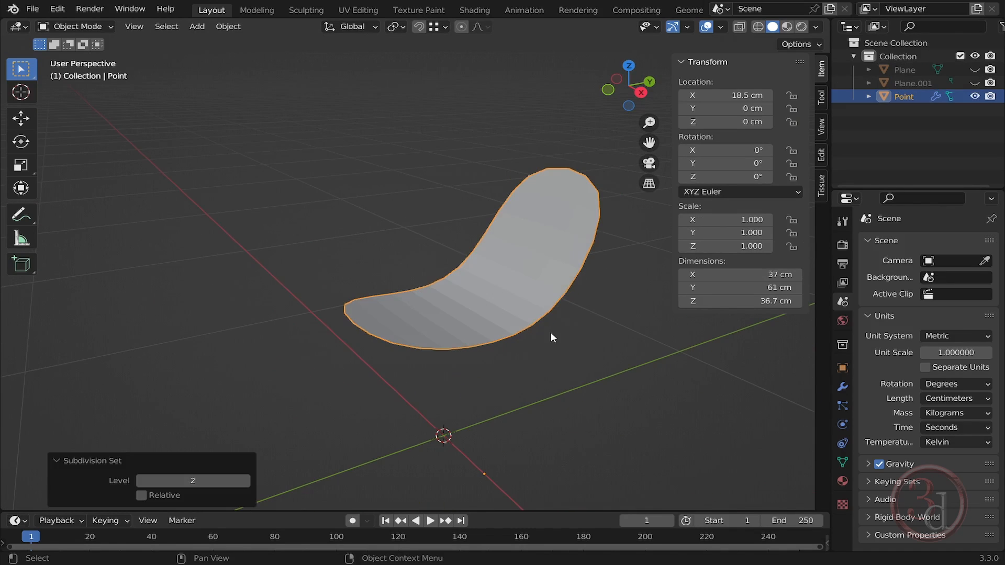
{"action": "key", "text": "KP_1"}
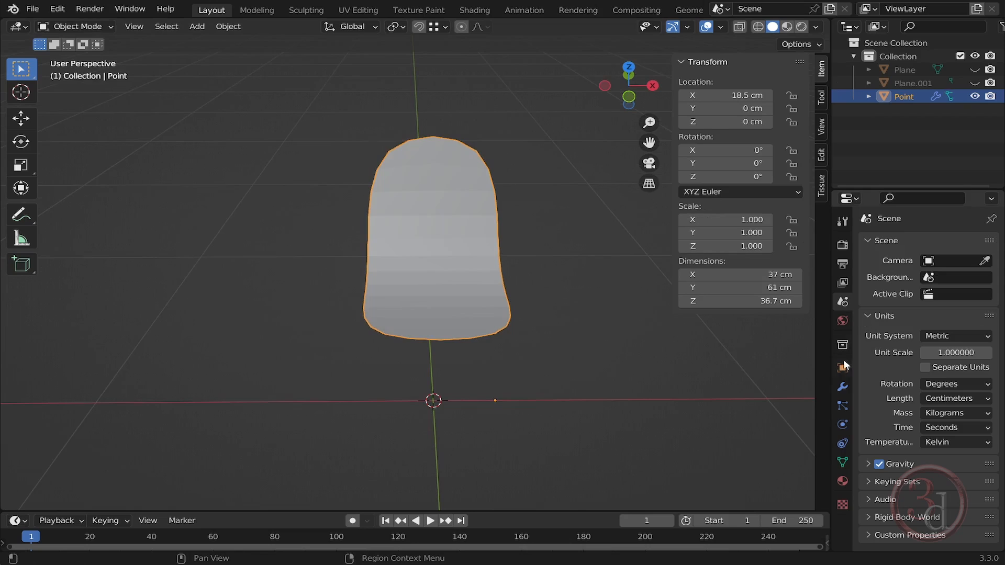
{"action": "left_click", "coordinate": [843, 387]}
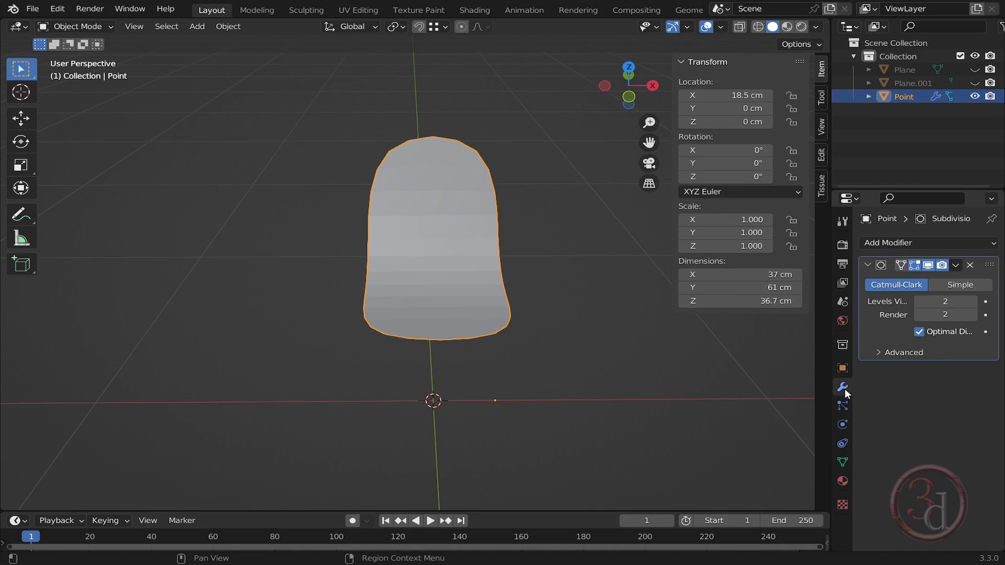
{"action": "left_click", "coordinate": [913, 264]}
{"action": "middle_click_drag", "start_coordinate": [503, 303], "coordinate": [472, 294]}
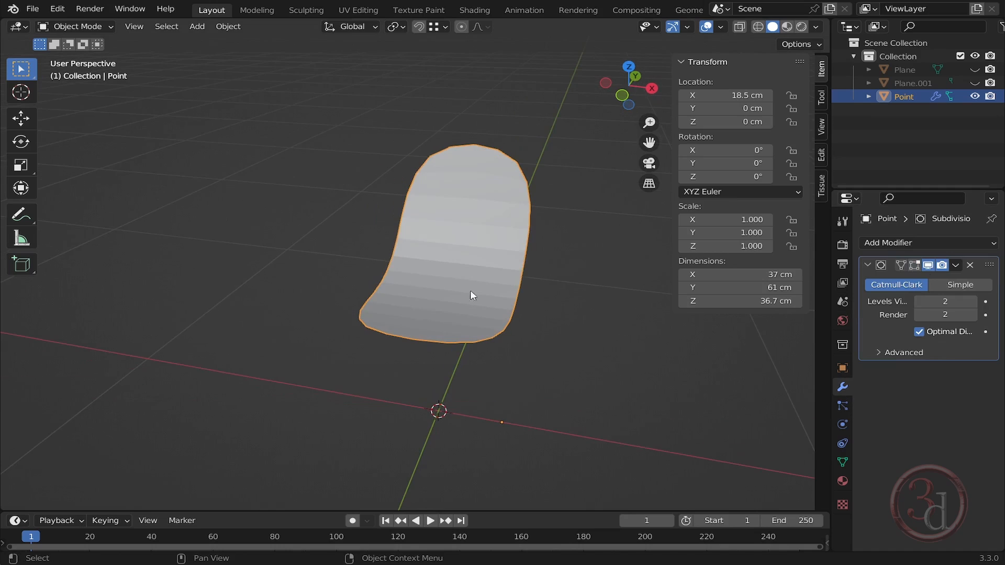
Add two loop cuts running lengthwise down the seat and backrest surface.
{"action": "key", "text": "Tab"}
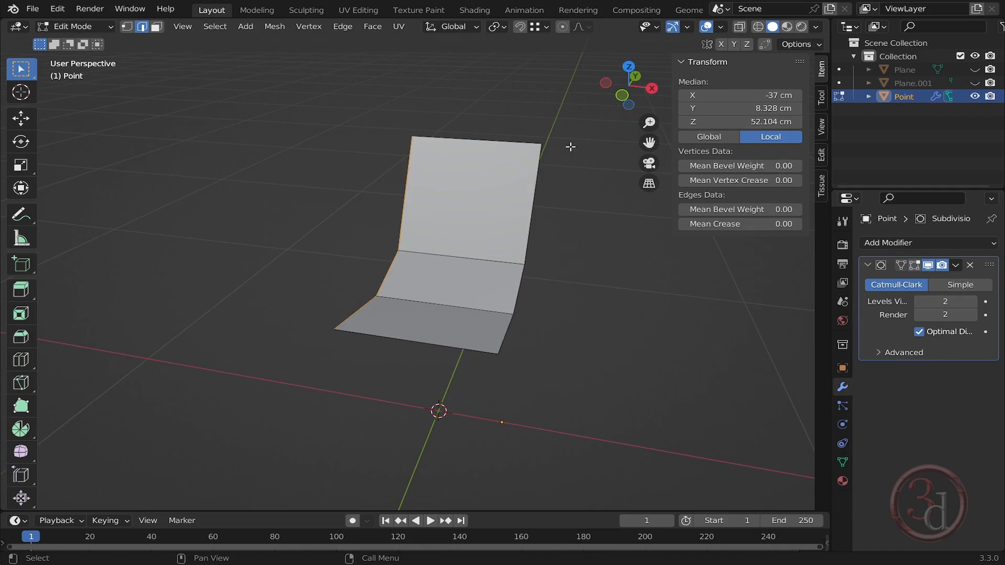
{"action": "middle_click_drag", "start_coordinate": [425, 331], "coordinate": [480, 322]}
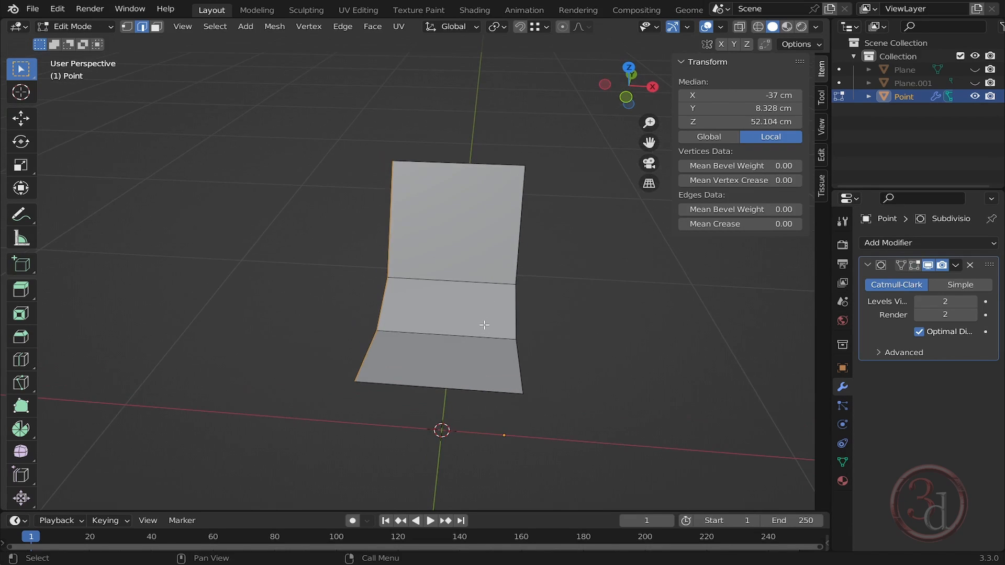
{"action": "key", "text": "ctrl+r"}
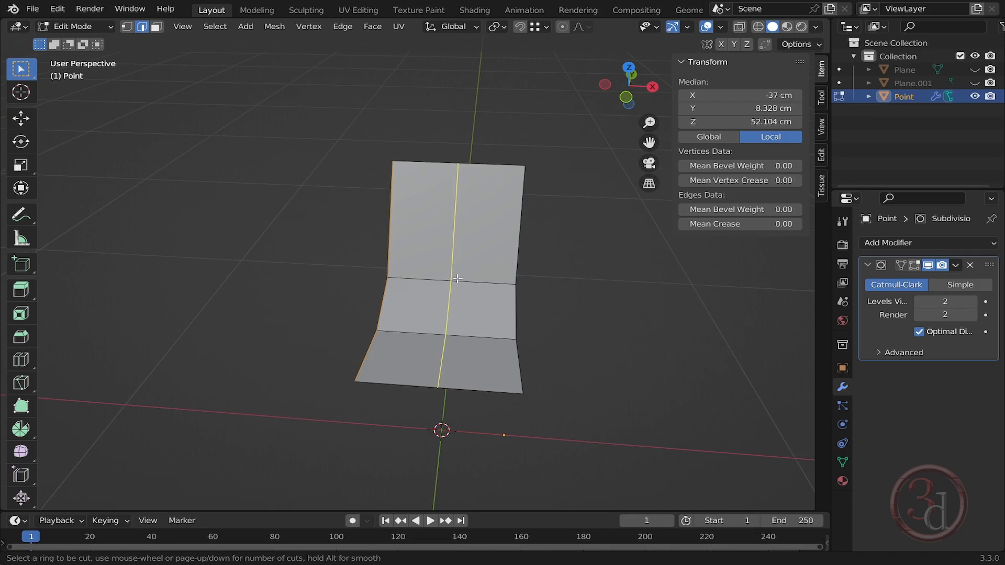
{"action": "scroll", "coordinate": [458, 279], "scroll_direction": "up", "scroll_amount": 1}
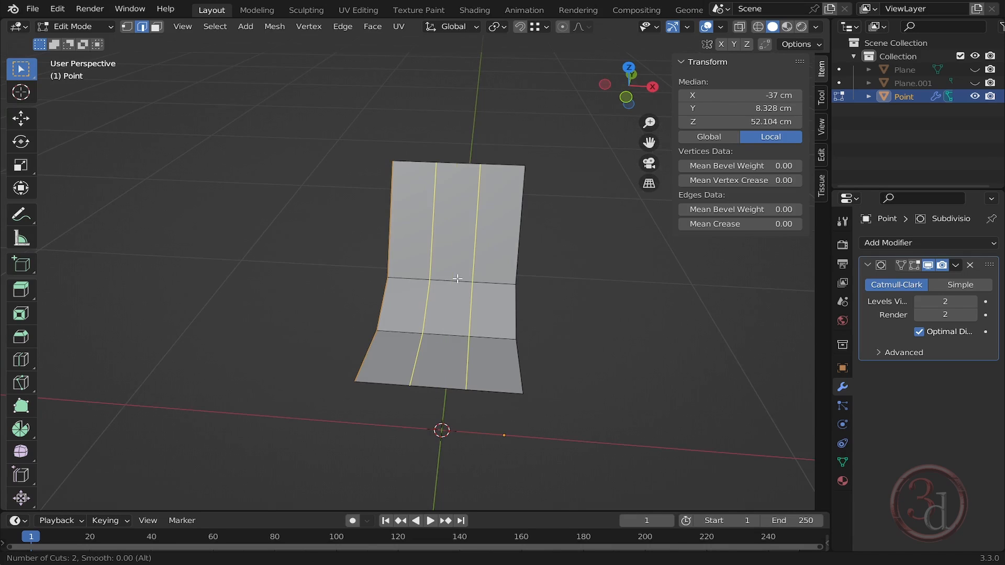
{"action": "left_click", "coordinate": [457, 279]}
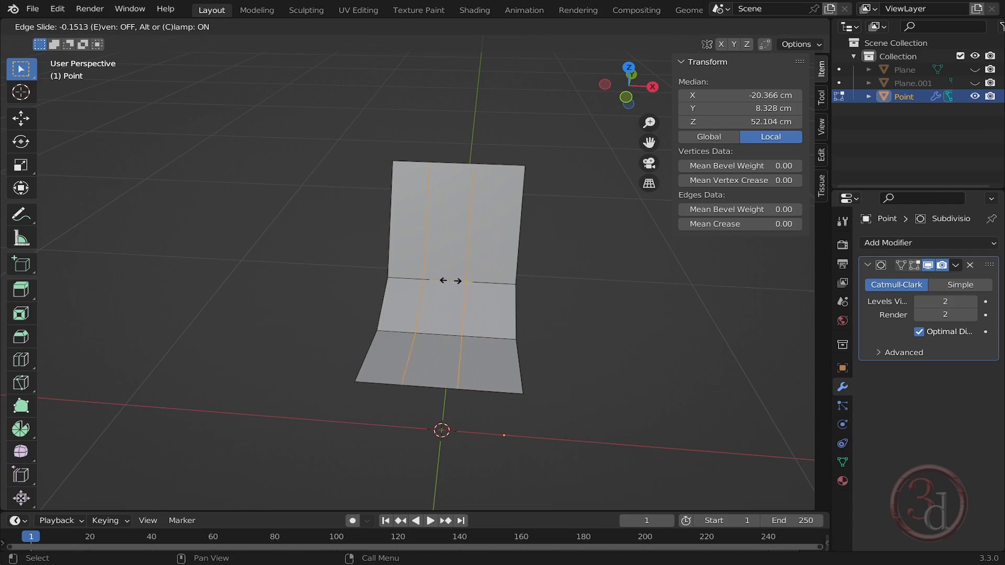
{"action": "left_click", "coordinate": [450, 283]}
Scale the two loops by about 2.84 along X toward the side edges and return to object mode.
{"action": "key", "text": "s"}
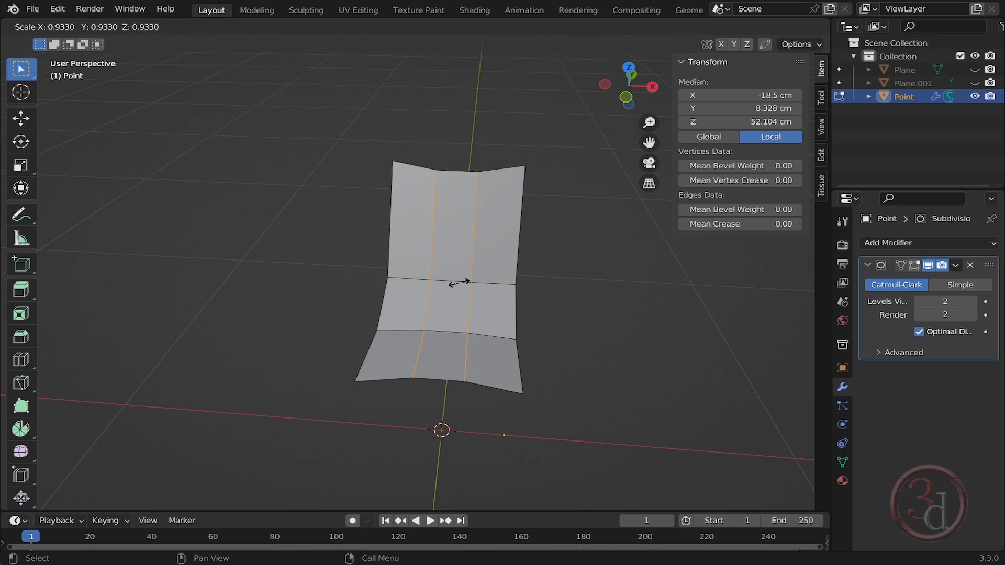
{"action": "key", "text": "x"}
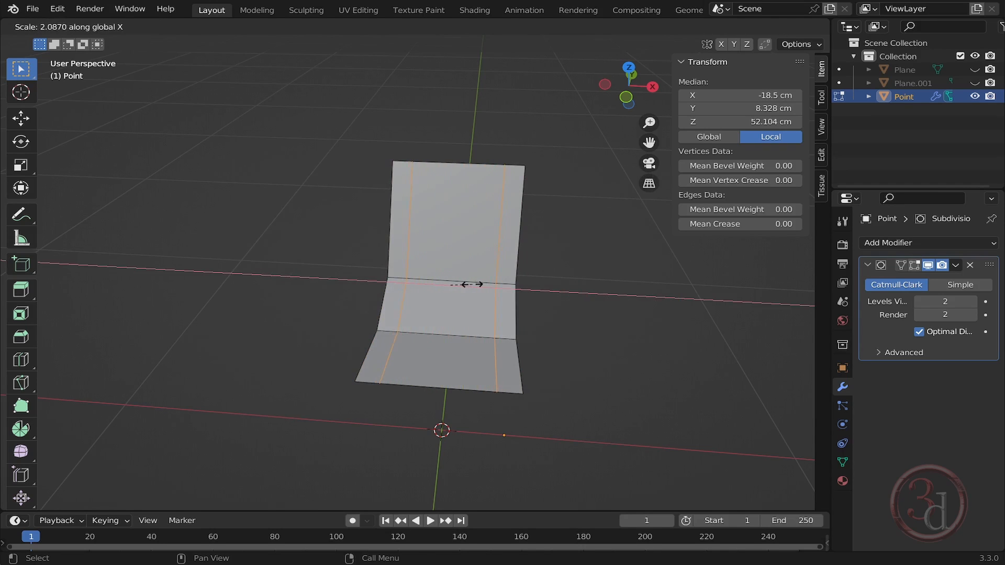
{"action": "left_click", "coordinate": [471, 284]}
{"action": "middle_click_drag", "start_coordinate": [506, 366], "coordinate": [468, 362]}
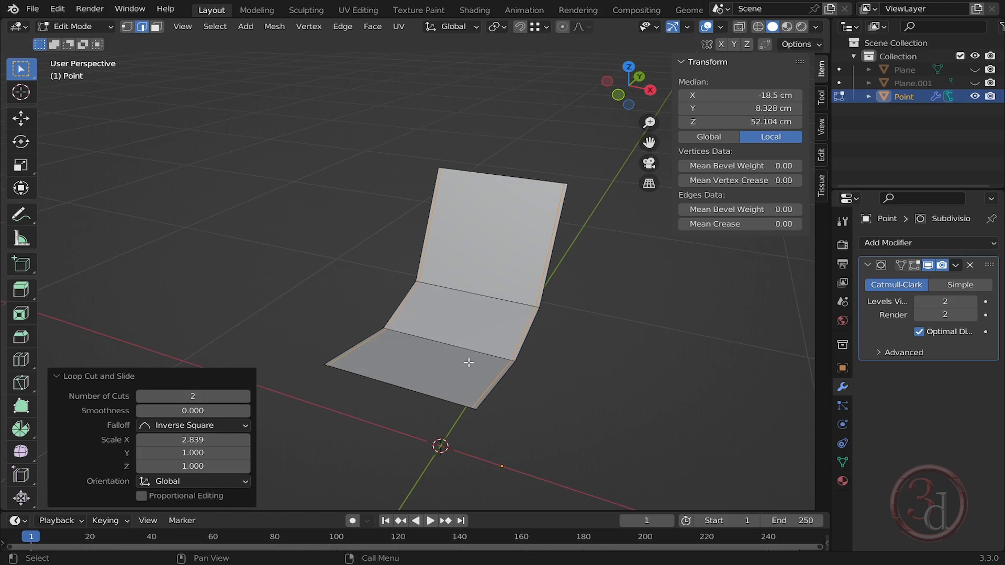
{"action": "key", "text": "Tab"}
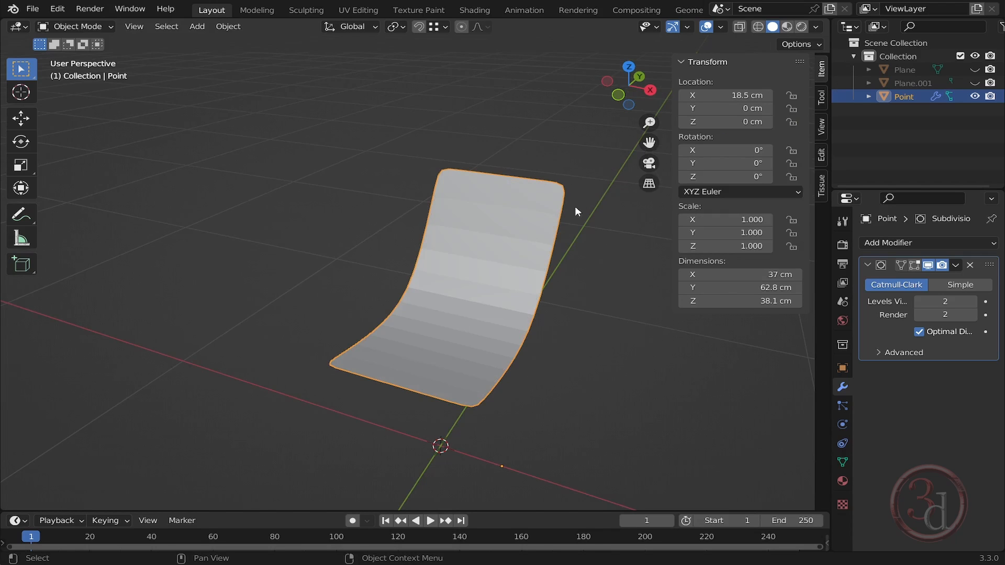
Add a loop cut across the backrest and slide it close to the upper edge with a factor of -0.955.
{"action": "middle_click_drag", "start_coordinate": [574, 206], "coordinate": [593, 242]}
{"action": "key", "text": "Tab"}
{"action": "key", "text": "alt+a"}
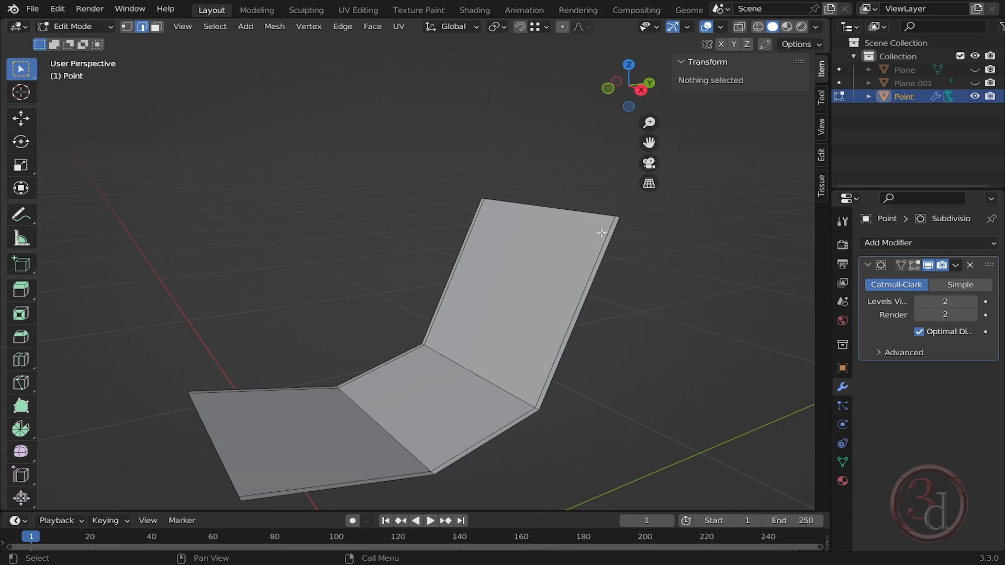
{"action": "key", "text": "ctrl+r"}
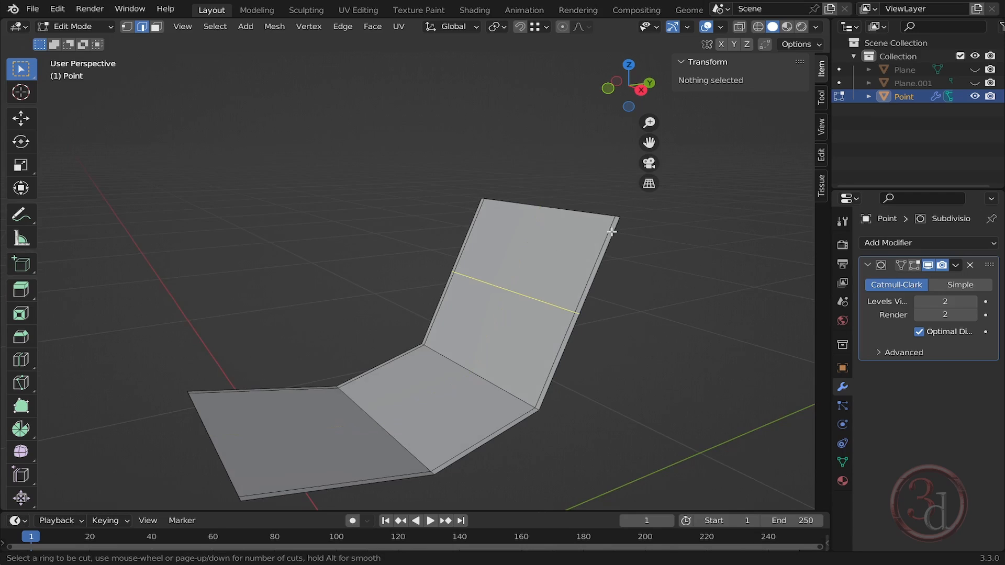
{"action": "left_click_drag", "start_coordinate": [598, 264], "coordinate": [631, 225]}
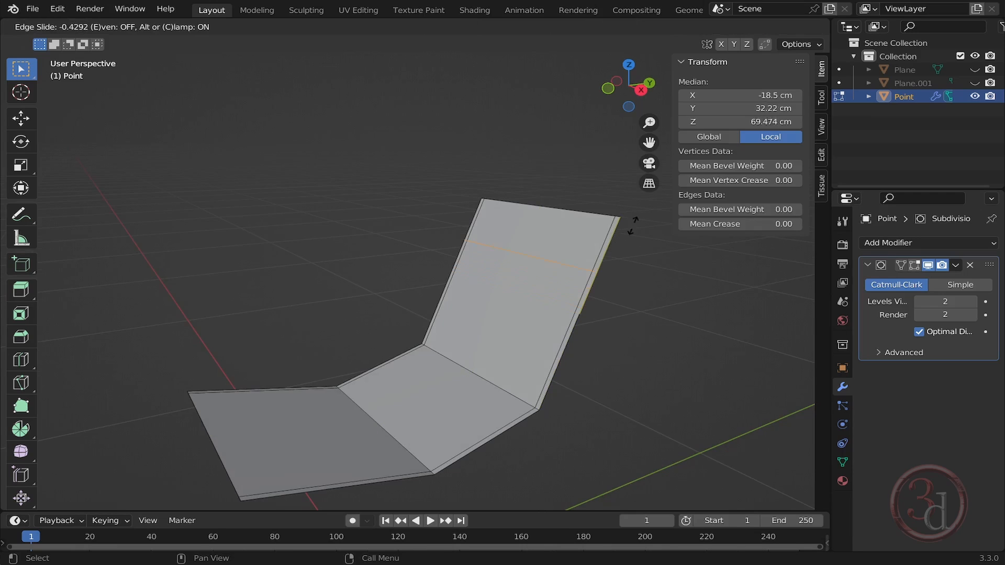
{"action": "left_click_drag", "start_coordinate": [661, 173], "coordinate": [660, 173]}
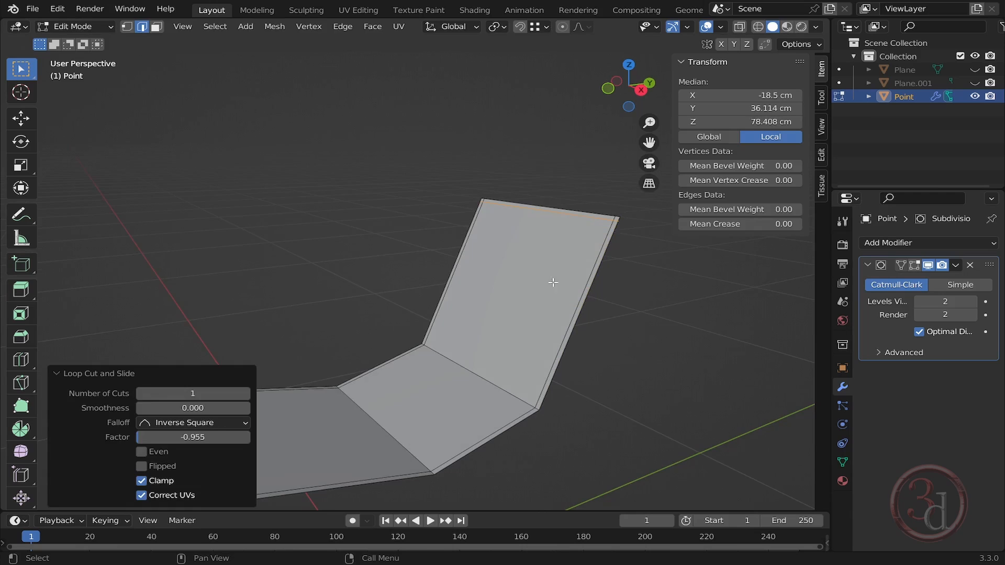
Add a loop cut across the seat, slide it close to the front edge and return to object mode.
{"action": "middle_click_drag", "start_coordinate": [552, 282], "coordinate": [372, 362]}
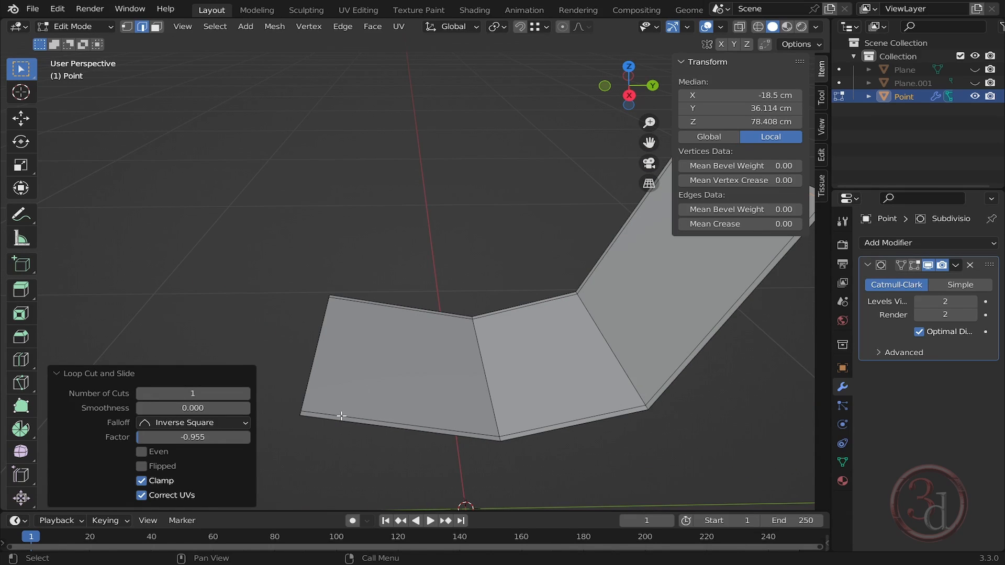
{"action": "left_click_drag", "start_coordinate": [338, 415], "coordinate": [299, 416]}
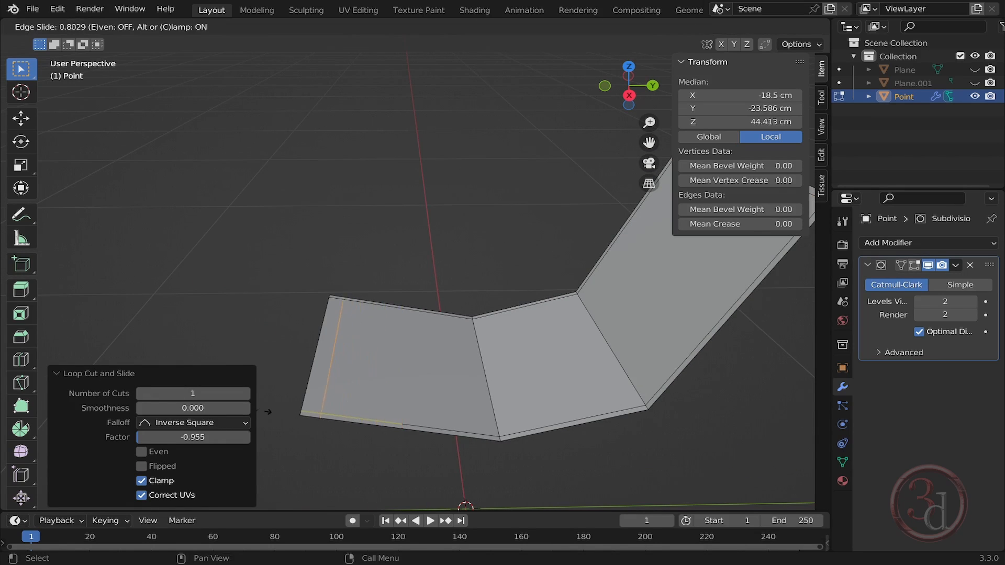
{"action": "left_click", "coordinate": [268, 412]}
{"action": "key", "text": "Tab"}
{"action": "middle_click_drag", "start_coordinate": [451, 358], "coordinate": [561, 367]}
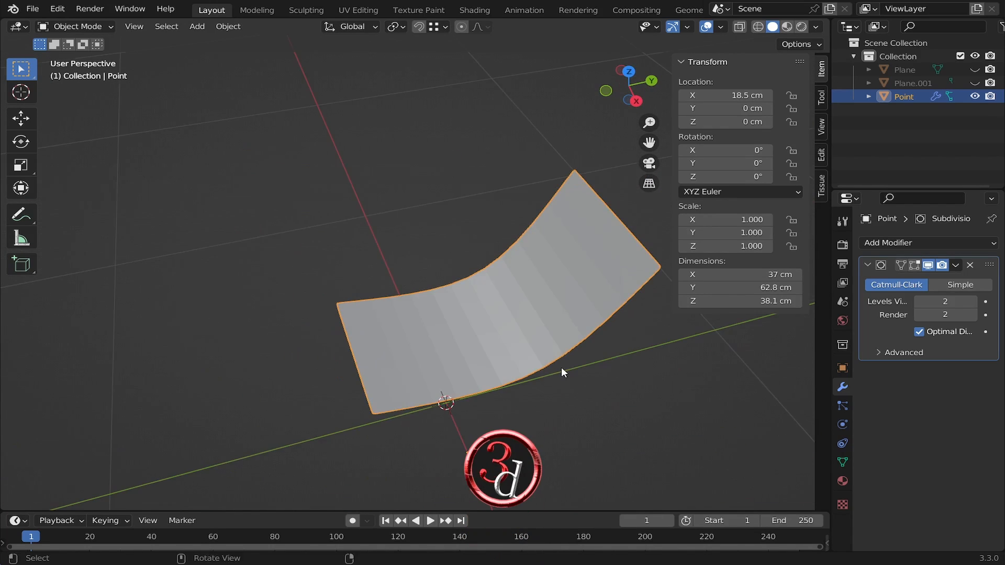
Add one centred lengthwise loop cut down the middle of the seat and backrest.
{"action": "middle_click_drag", "start_coordinate": [635, 200], "coordinate": [533, 149]}
{"action": "middle_click_drag", "start_coordinate": [377, 327], "coordinate": [445, 315]}
{"action": "key", "text": "Tab"}
{"action": "key", "text": "ctrl+r"}
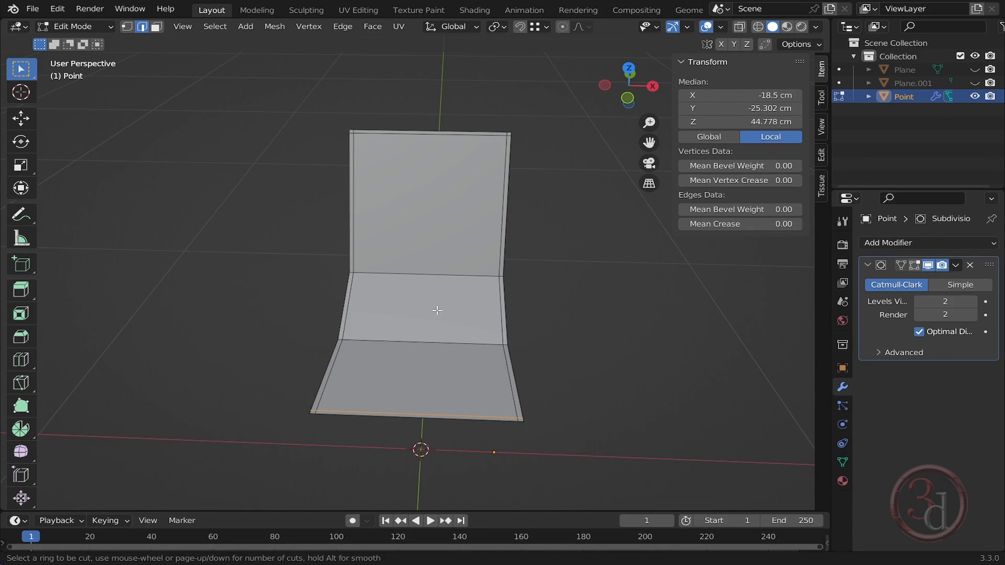
{"action": "left_click", "coordinate": [421, 278]}
{"action": "right_click", "coordinate": [428, 324]}
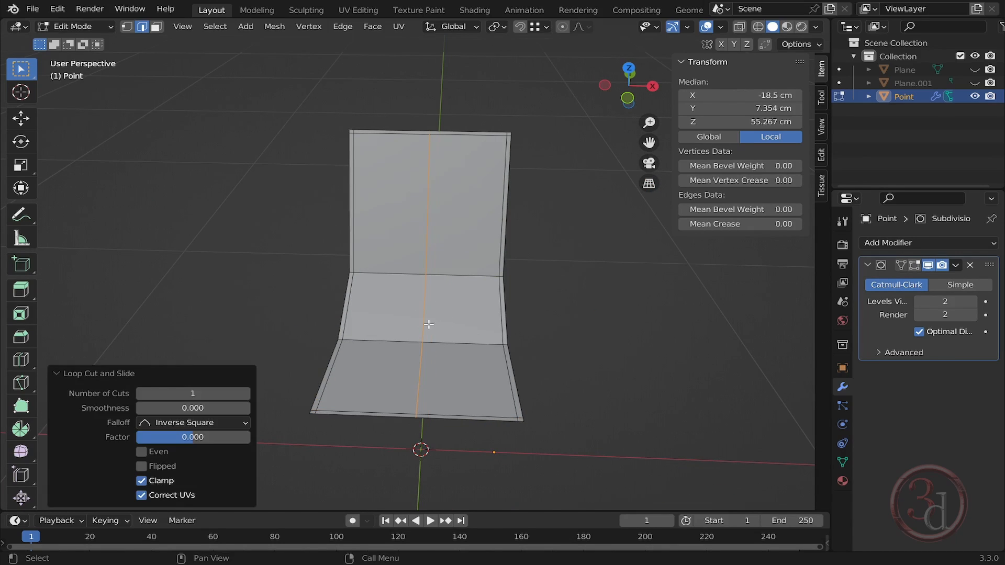
{"action": "left_click", "coordinate": [654, 288]}
{"action": "key", "text": "Tab"}
{"action": "key", "text": "Tab"}
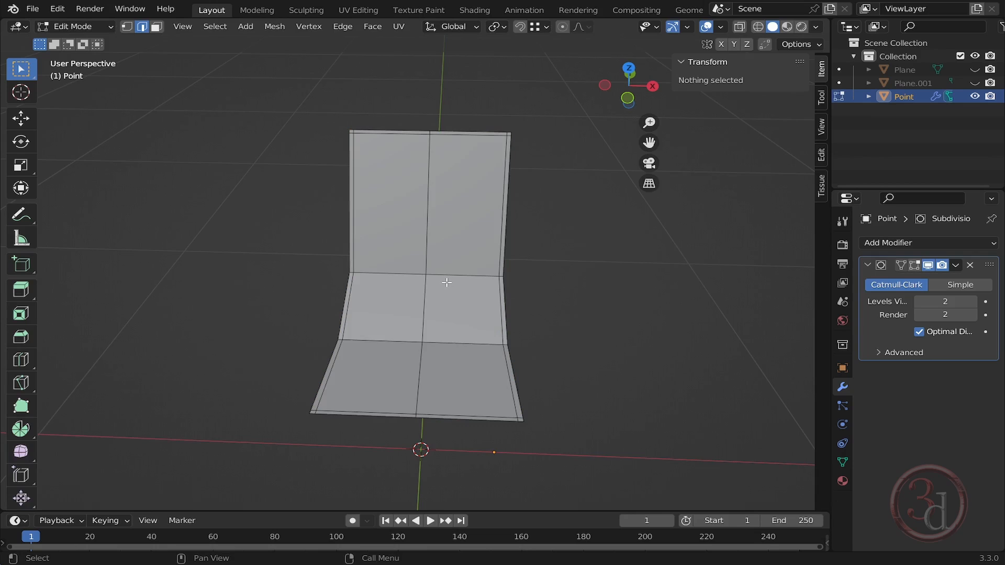
From the right view, move the two centre vertices at the seat bends about 6.5 cm back and 3.9 cm down.
{"action": "key", "text": "1"}
{"action": "left_click_drag", "start_coordinate": [395, 248], "coordinate": [437, 334]}
{"action": "middle_click_drag", "start_coordinate": [544, 346], "coordinate": [434, 306]}
{"action": "key", "text": "grave"}
{"action": "left_click", "coordinate": [510, 303]}
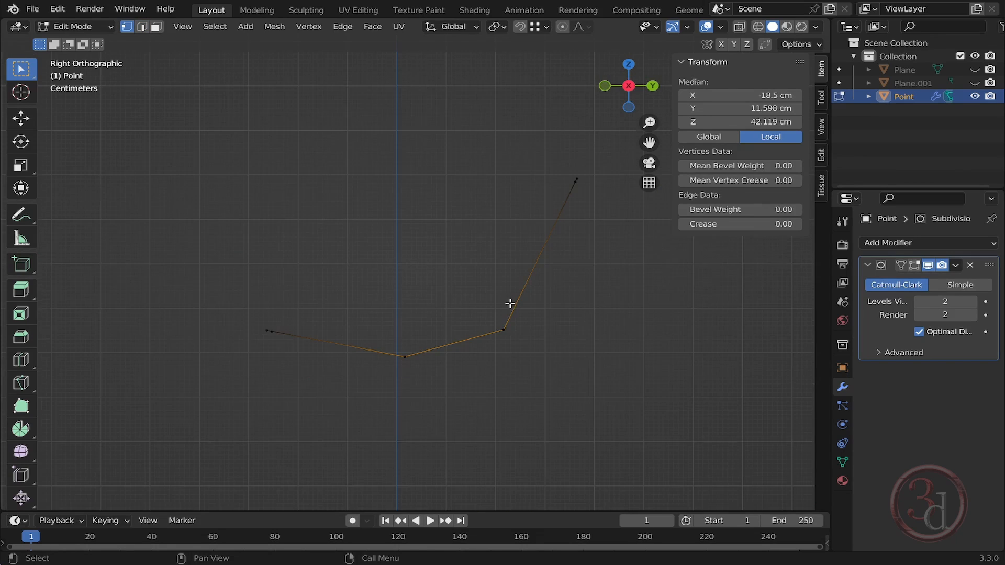
{"action": "scroll", "coordinate": [504, 328], "scroll_direction": "up", "scroll_amount": 2}
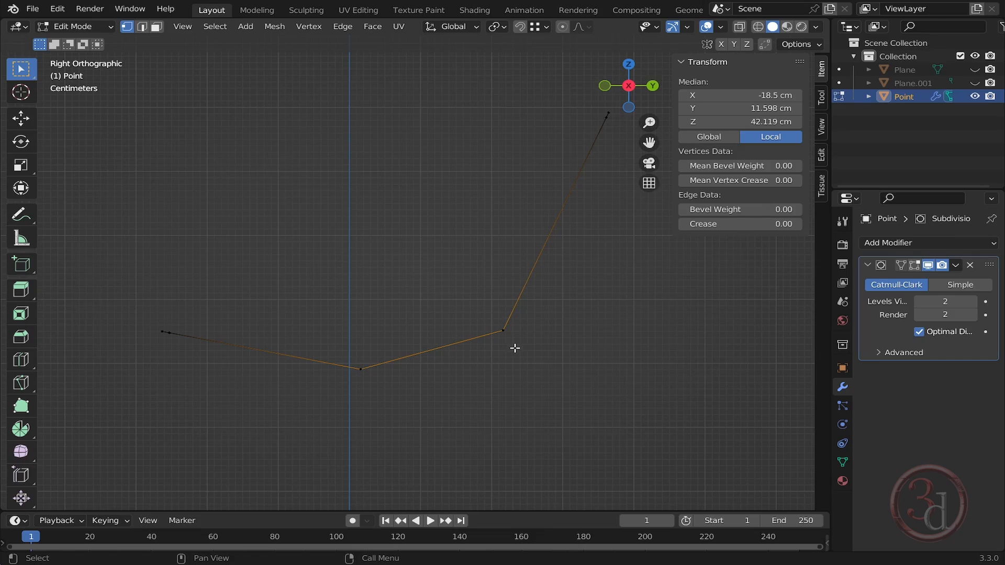
{"action": "key", "text": "e"}
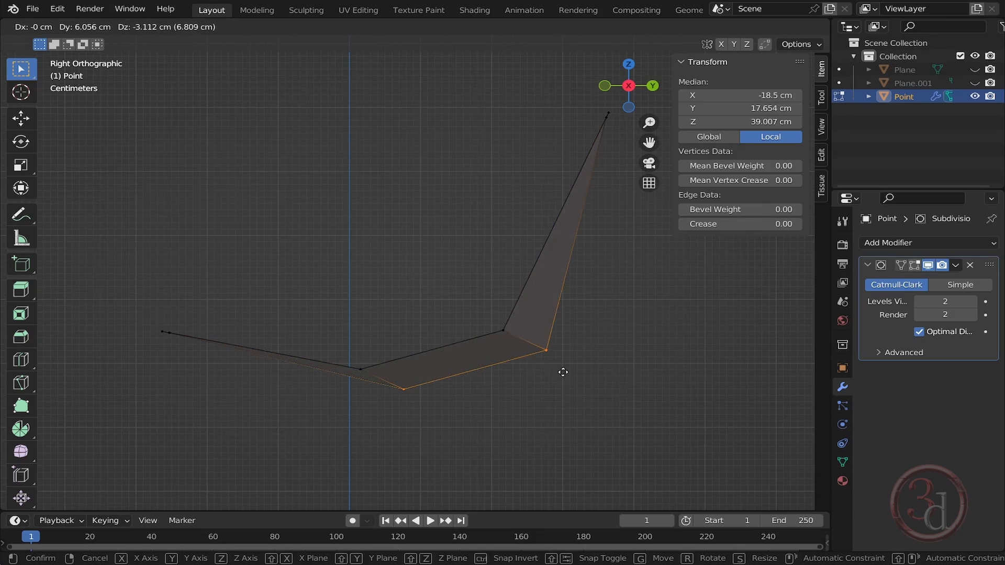
{"action": "left_click", "coordinate": [566, 376]}
Move the two centre bend vertices a further 2.2124 cm back along Y.
{"action": "middle_click_drag", "start_coordinate": [516, 349], "coordinate": [538, 336]}
{"action": "scroll", "coordinate": [530, 327], "scroll_direction": "down", "scroll_amount": 4}
{"action": "key", "text": "Tab"}
{"action": "key", "text": "Tab"}
{"action": "middle_click_drag", "start_coordinate": [496, 296], "coordinate": [421, 265]}
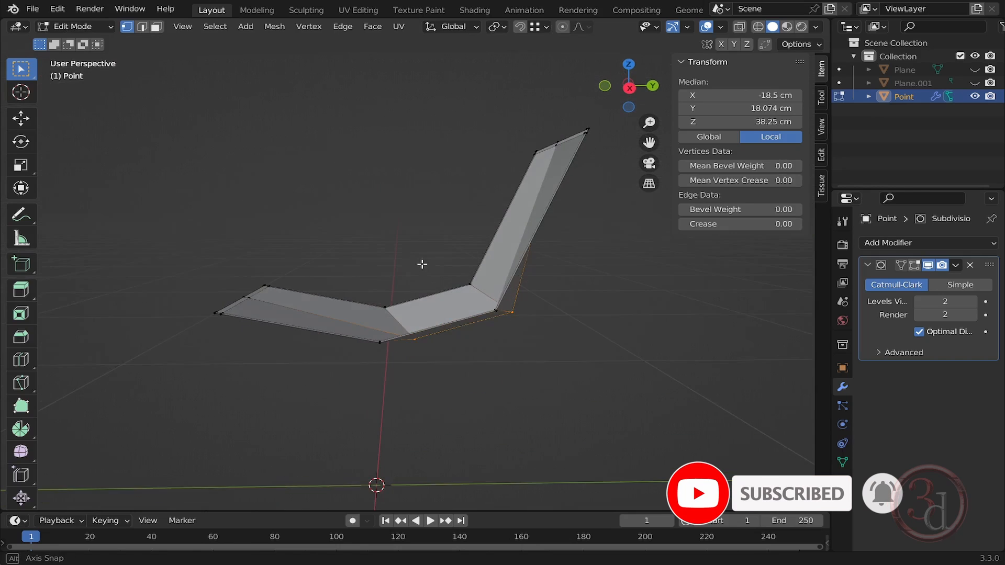
{"action": "key", "text": "g"}
{"action": "key", "text": "y"}
{"action": "left_click", "coordinate": [507, 310]}
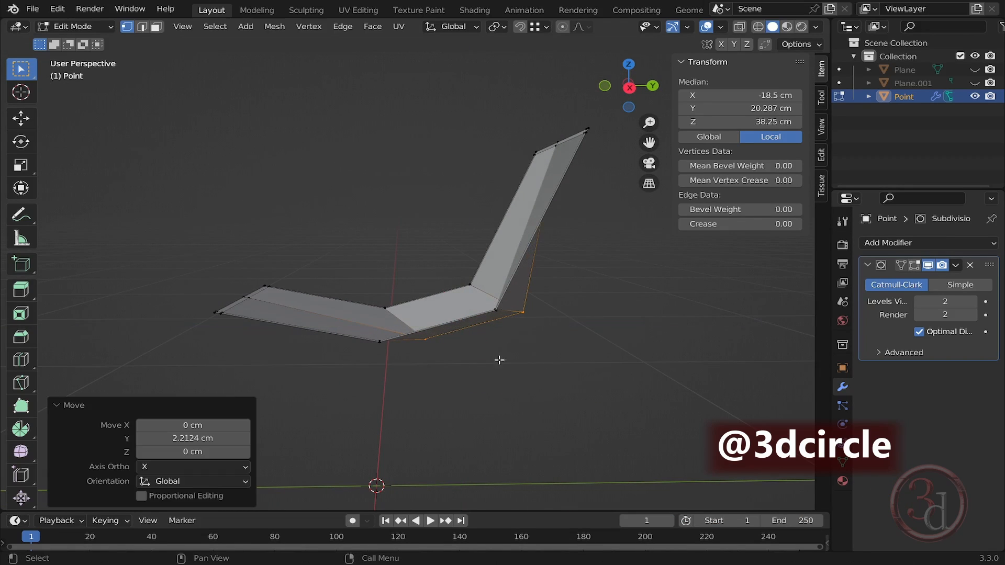
Enable the subdivision display in edit mode and move the rear centre bend vertex about 3.3 cm back along Y.
{"action": "middle_click_drag", "start_coordinate": [497, 359], "coordinate": [415, 343]}
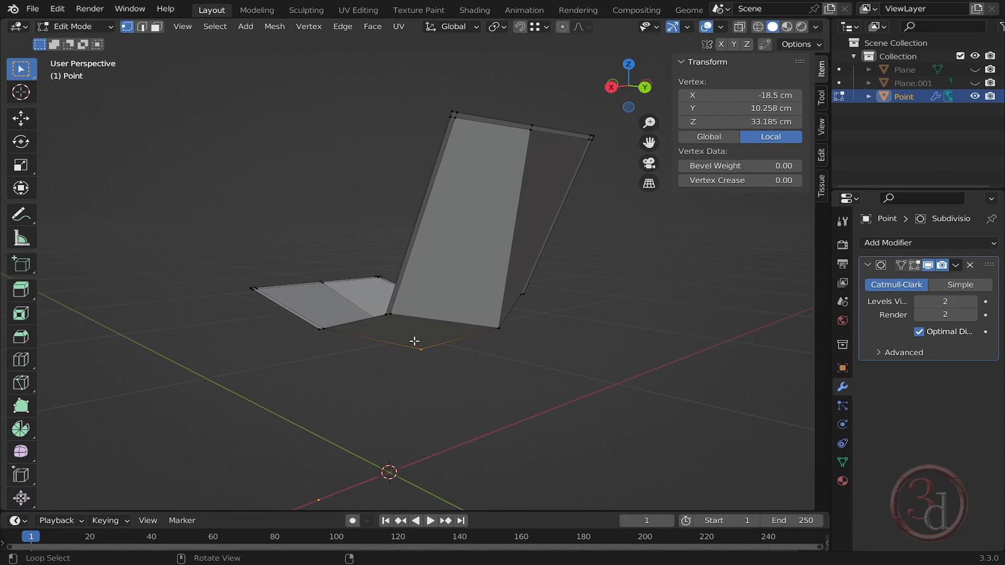
{"action": "left_click", "coordinate": [914, 267]}
{"action": "middle_click_drag", "start_coordinate": [481, 336], "coordinate": [541, 331]}
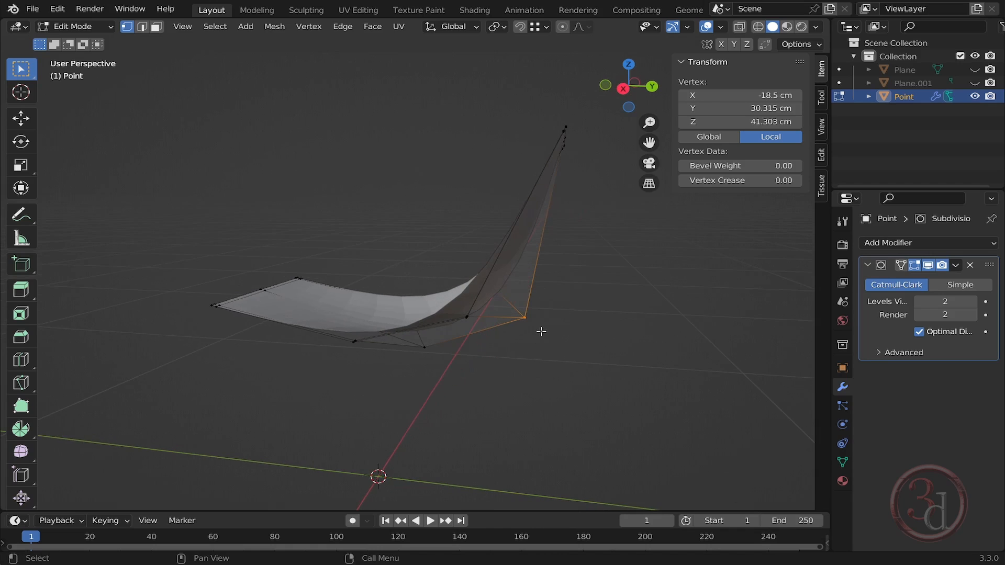
{"action": "key", "text": "g"}
{"action": "key", "text": "y"}
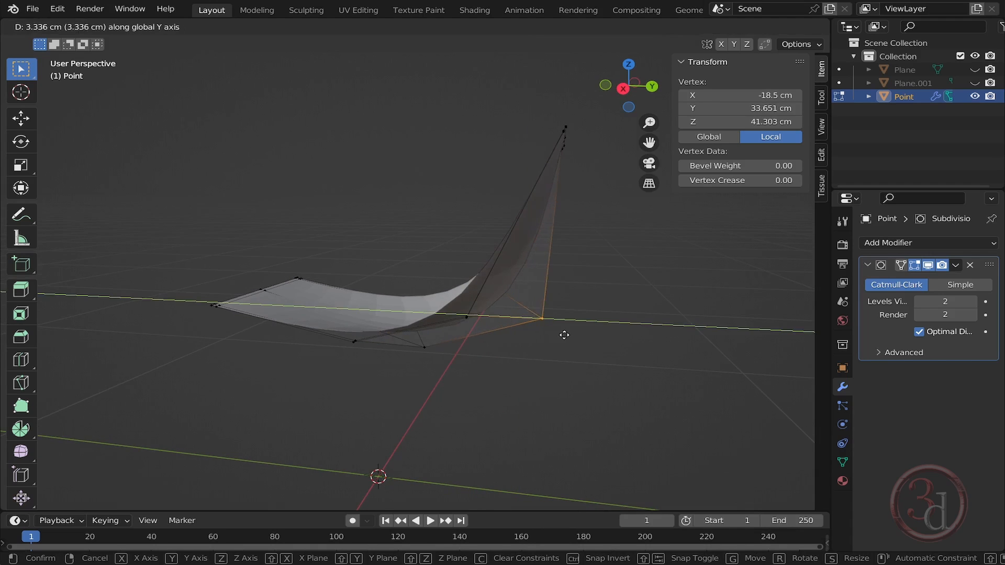
{"action": "left_click", "coordinate": [567, 336]}
Lower the front centre bend vertex by 4.0979 cm along Z and return to object mode.
{"action": "middle_click_drag", "start_coordinate": [513, 351], "coordinate": [428, 363]}
{"action": "left_click_drag", "start_coordinate": [448, 345], "coordinate": [416, 376]}
{"action": "mouse_move", "coordinate": [427, 374]}
{"action": "middle_mouse_down"}
{"action": "mouse_move", "coordinate": [450, 378]}
{"action": "mouse_move", "coordinate": [443, 364]}
{"action": "middle_mouse_up"}
{"action": "key", "text": "g"}
{"action": "key", "text": "z"}
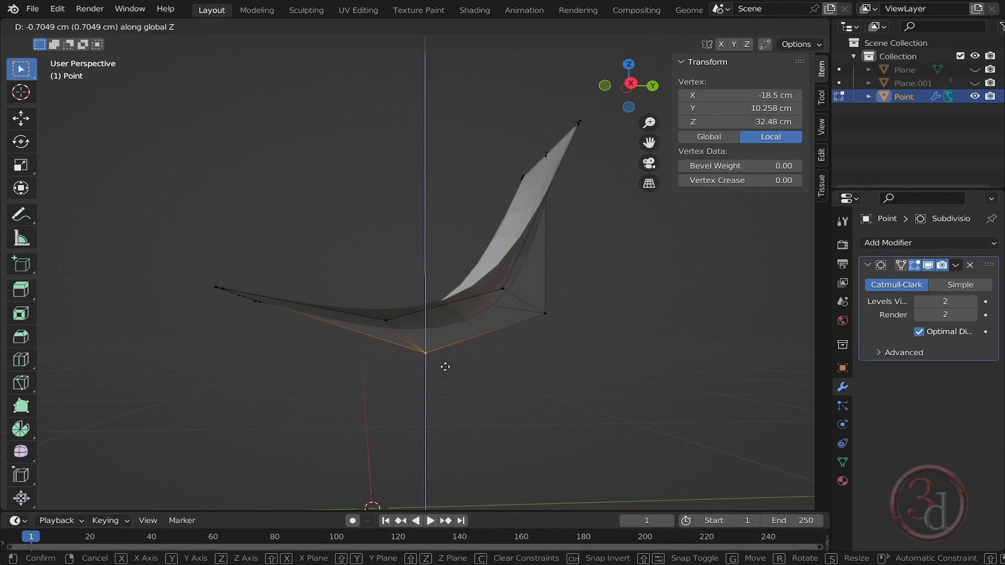
{"action": "left_click", "coordinate": [445, 374]}
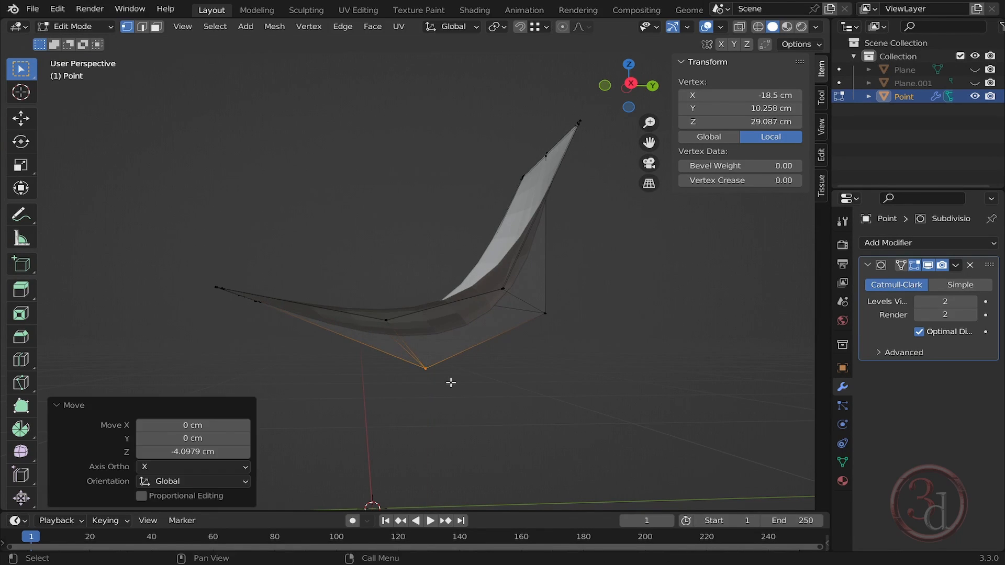
{"action": "middle_click_drag", "start_coordinate": [446, 379], "coordinate": [433, 377]}
{"action": "key", "text": "Tab"}
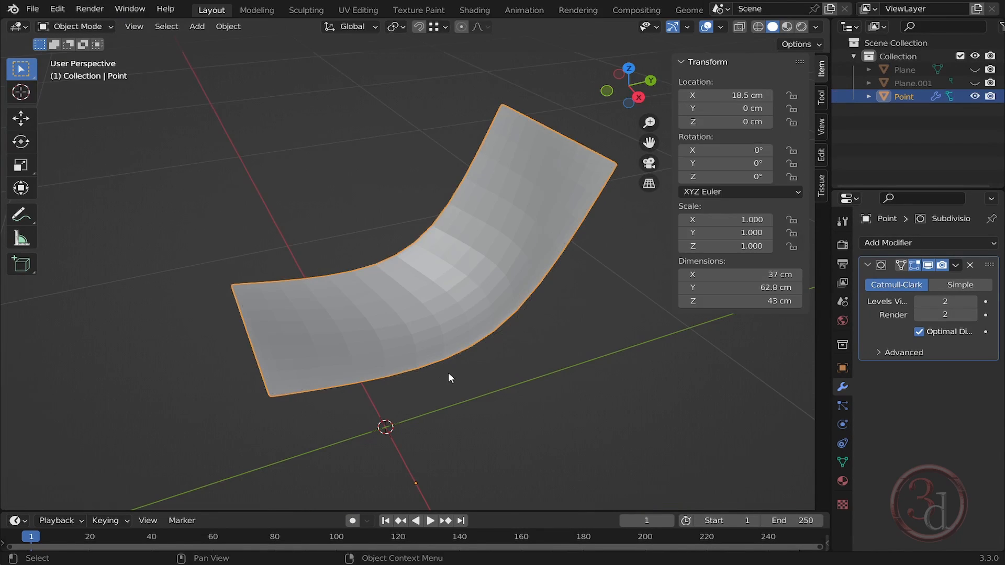
Disable the subdivision display in edit mode and add a loop cut across the front seat section, slid toward the front edge.
{"action": "left_click", "coordinate": [913, 264]}
{"action": "key", "text": "Tab"}
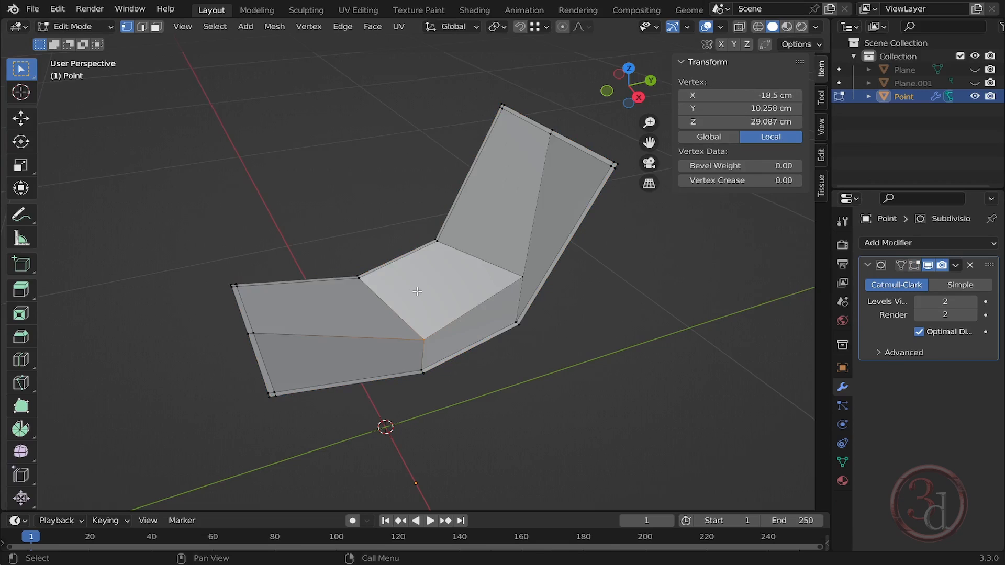
{"action": "middle_click_drag", "start_coordinate": [417, 291], "coordinate": [296, 330]}
{"action": "key", "text": "ctrl+r"}
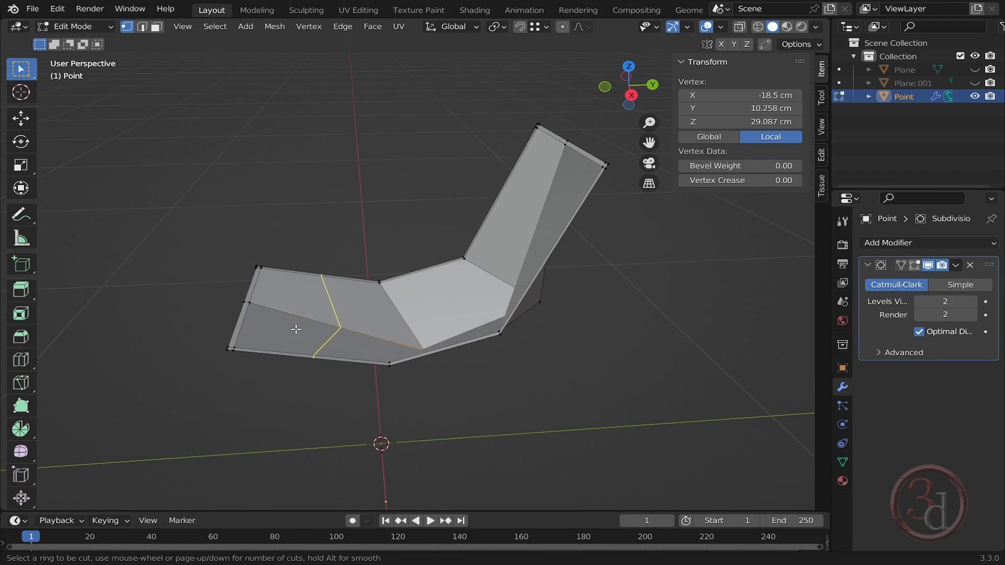
{"action": "left_click", "coordinate": [303, 331]}
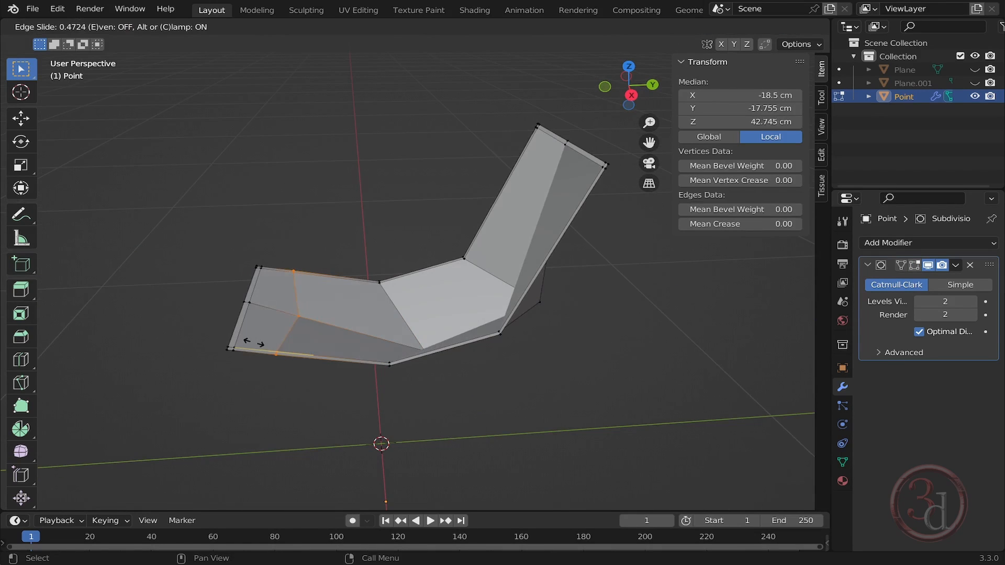
{"action": "left_click", "coordinate": [248, 343]}
Show the subdivision in edit mode again and lower the new front loop's centre vertex along Z.
{"action": "left_click", "coordinate": [293, 315]}
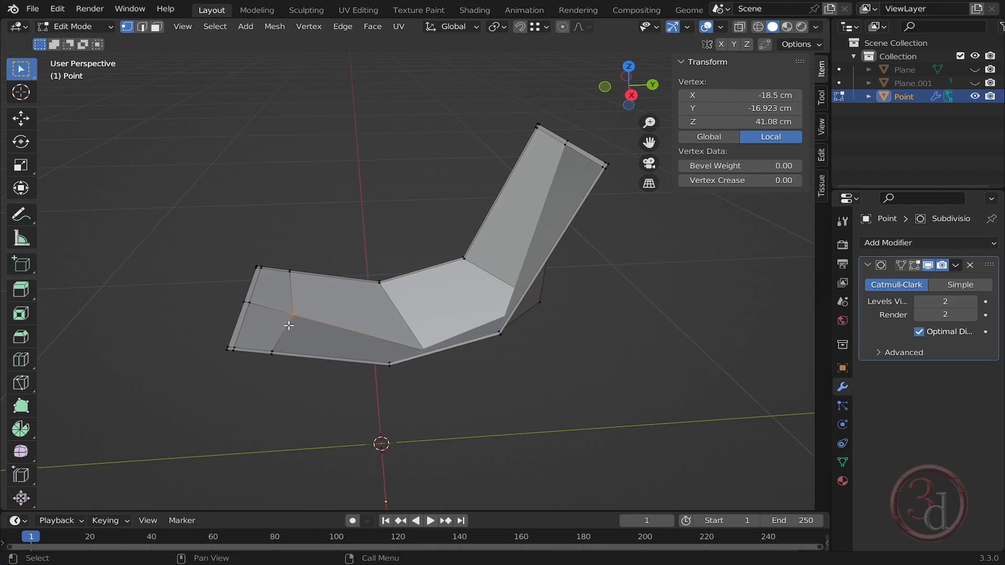
{"action": "middle_click_drag", "start_coordinate": [286, 324], "coordinate": [333, 333]}
{"action": "left_click", "coordinate": [912, 265]}
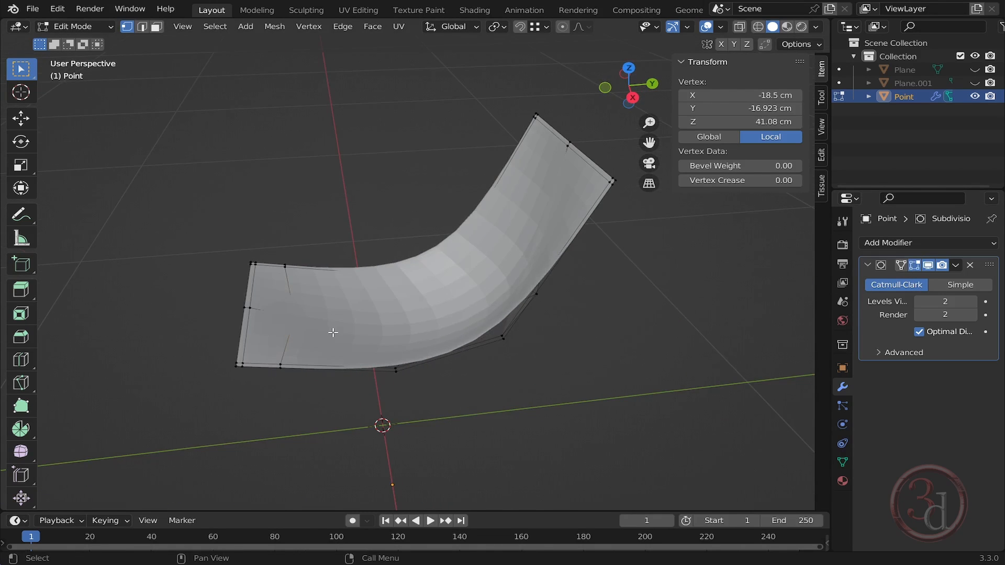
{"action": "key", "text": "g"}
{"action": "key", "text": "z"}
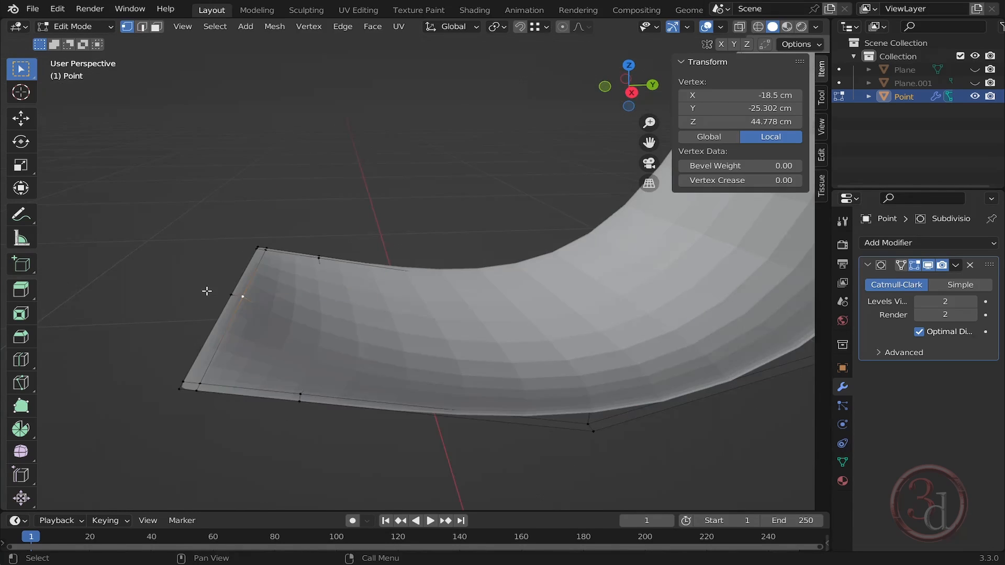
Select the two centre vertices at the seat's front edge and lower them by 0.64172 cm along Z.
{"action": "left_click_drag", "start_coordinate": [206, 291], "coordinate": [270, 312]}
{"action": "key", "text": "g"}
{"action": "key", "text": "z"}
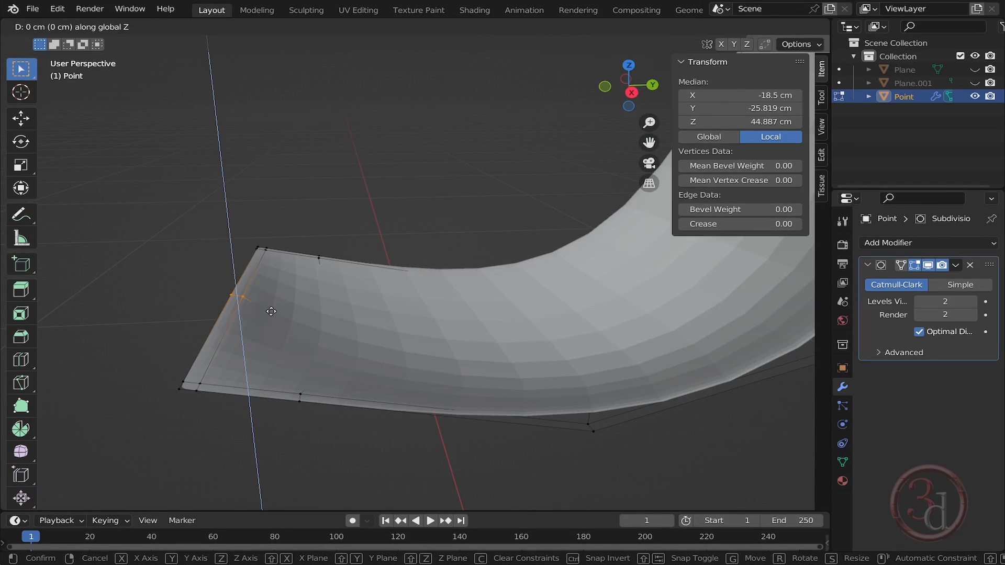
{"action": "left_click", "coordinate": [269, 317]}
{"action": "middle_click_drag", "start_coordinate": [291, 408], "coordinate": [551, 328]}
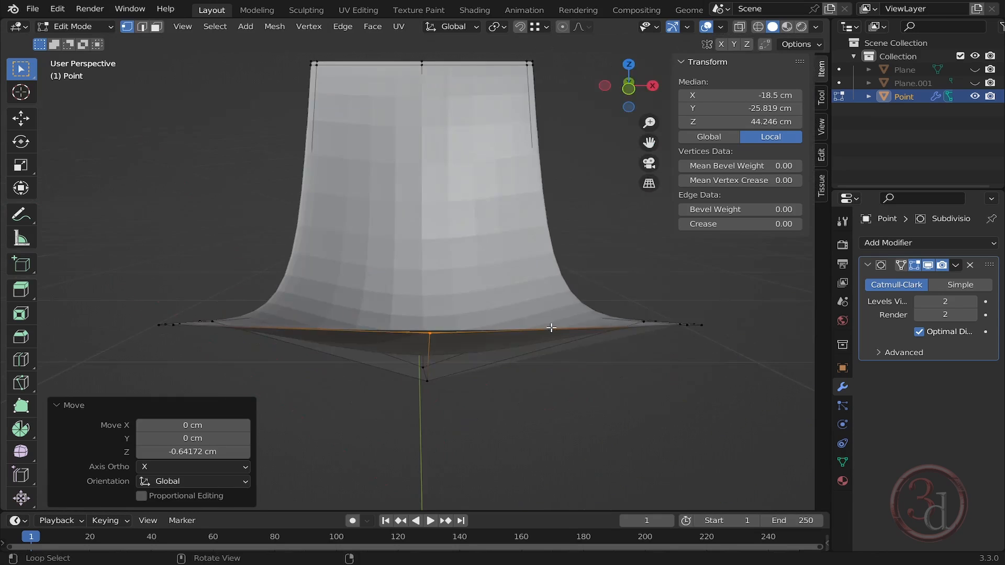
Move the two centre vertices at the backrest's upper edge 1.8691 cm back along Y.
{"action": "middle_click_drag", "start_coordinate": [656, 345], "coordinate": [680, 345]}
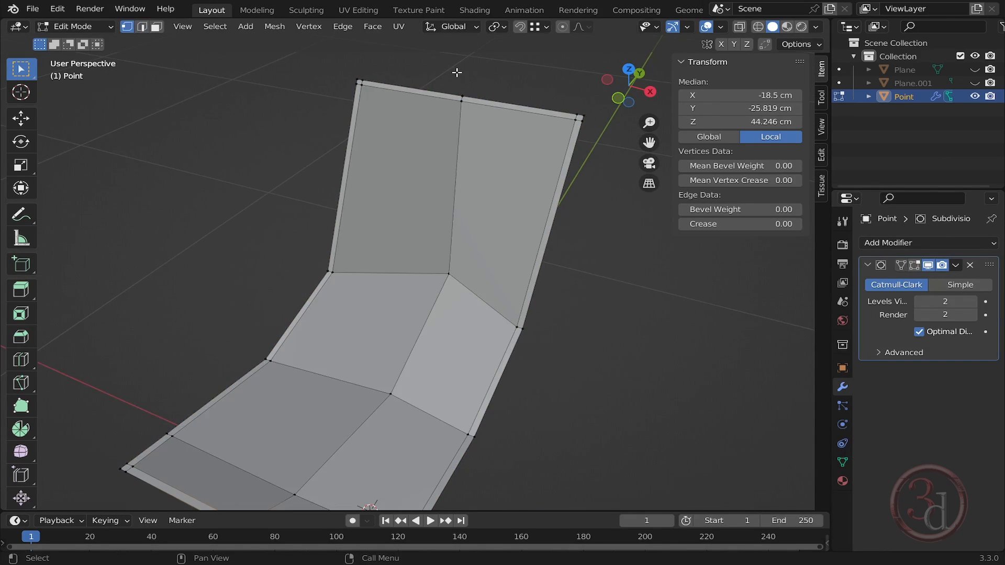
{"action": "middle_click_drag", "start_coordinate": [513, 168], "coordinate": [449, 200]}
{"action": "key", "text": "g"}
{"action": "key", "text": "y"}
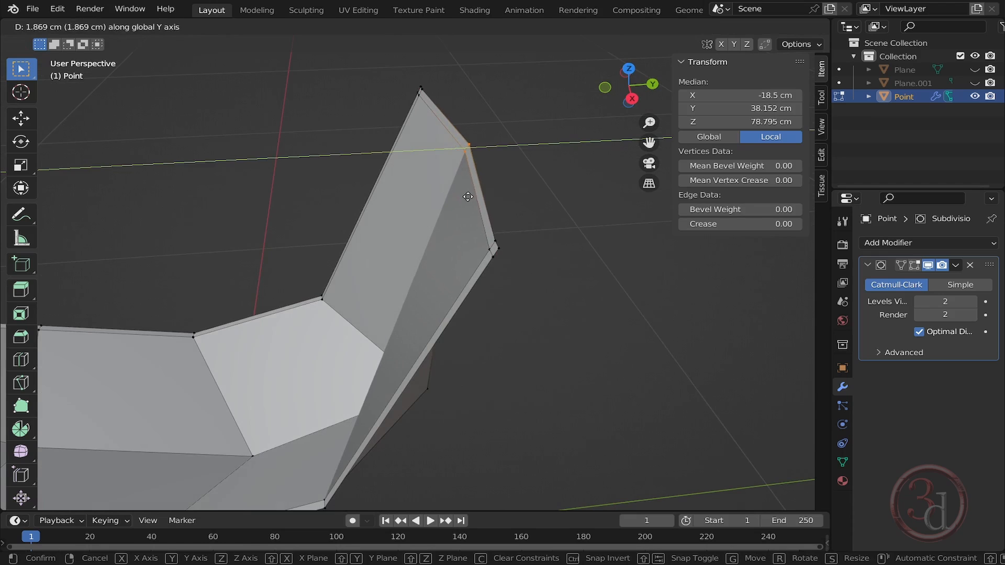
{"action": "left_click", "coordinate": [467, 197]}
Enable the subdivision display in edit mode and move the backrest's upper centre vertices another 0.42327 cm back along Y.
{"action": "left_click", "coordinate": [914, 265]}
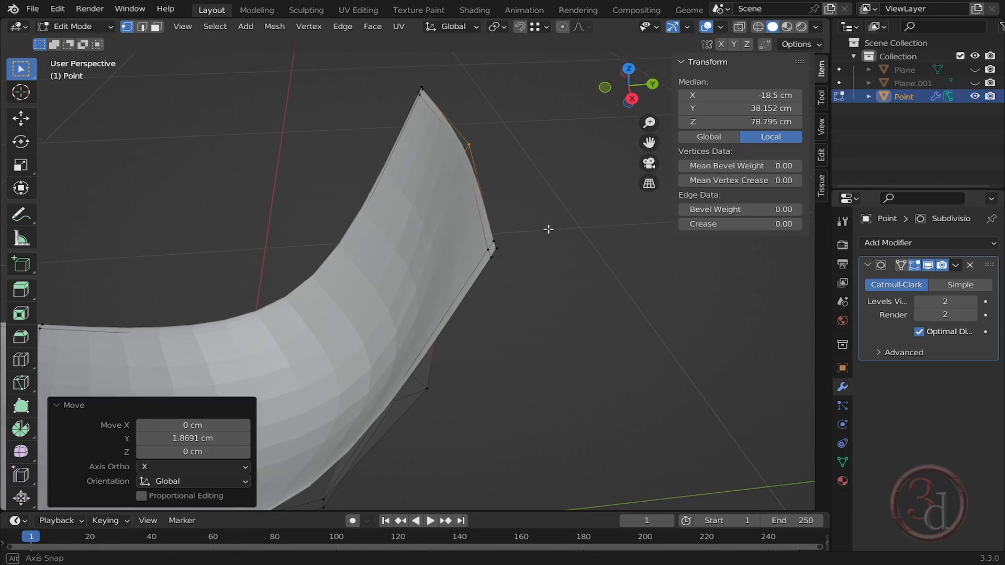
{"action": "middle_click_drag", "start_coordinate": [547, 227], "coordinate": [529, 198]}
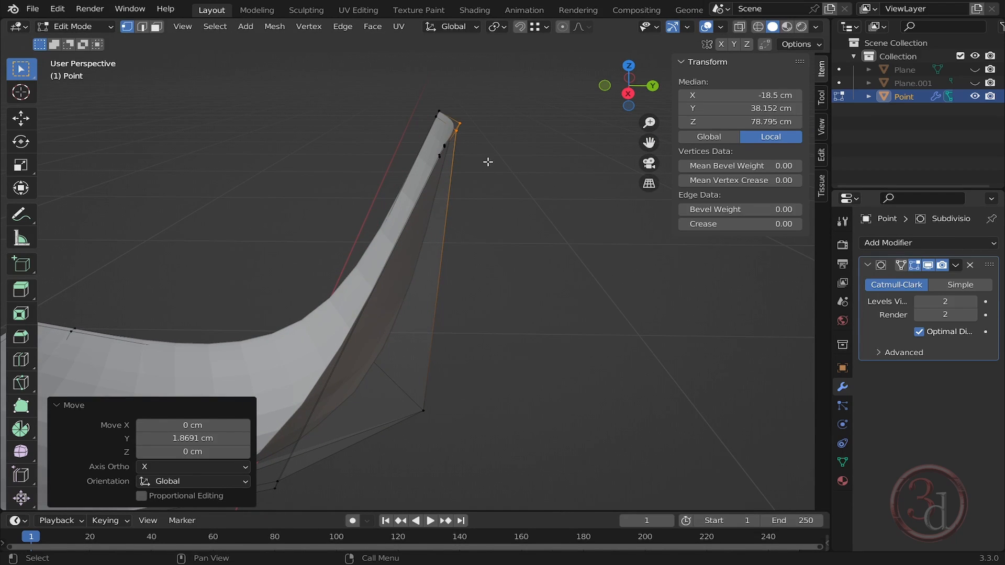
{"action": "key", "text": "g"}
{"action": "key", "text": "y"}
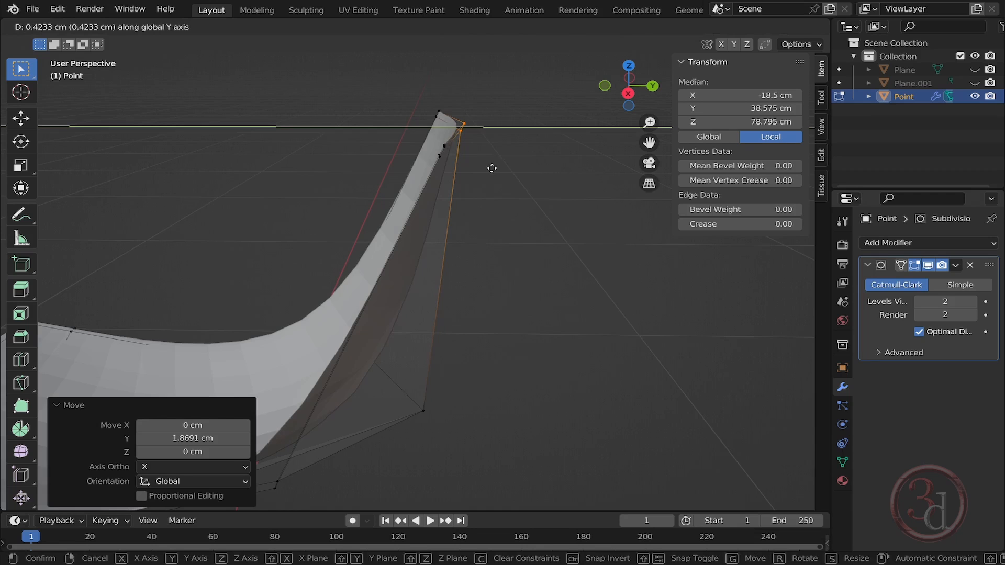
{"action": "left_click", "coordinate": [491, 168]}
{"action": "middle_click_drag", "start_coordinate": [538, 184], "coordinate": [527, 212]}
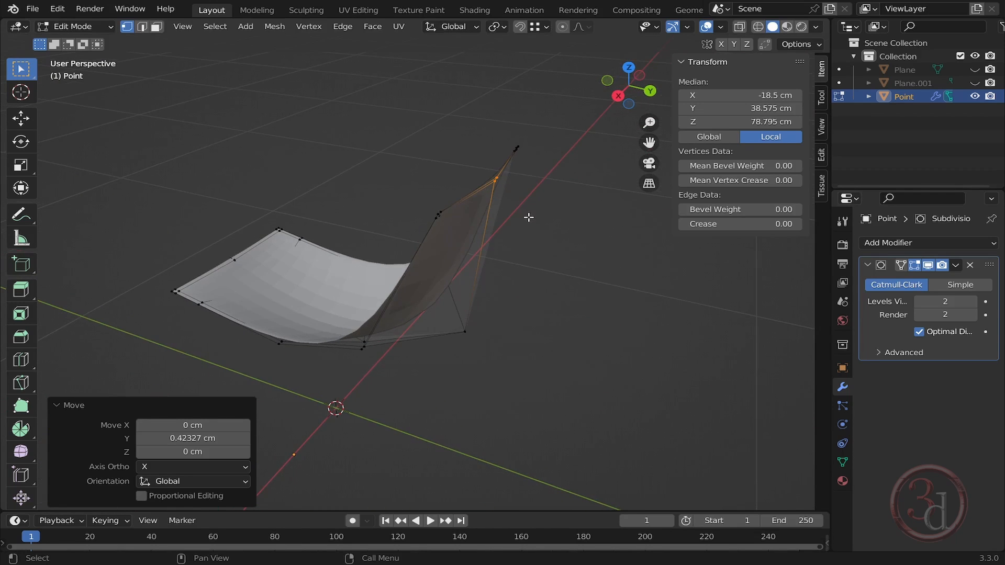
Move the selected centre vertices near the backrest's upper edge further back along Y.
{"action": "key", "text": "g"}
{"action": "key", "text": "y"}
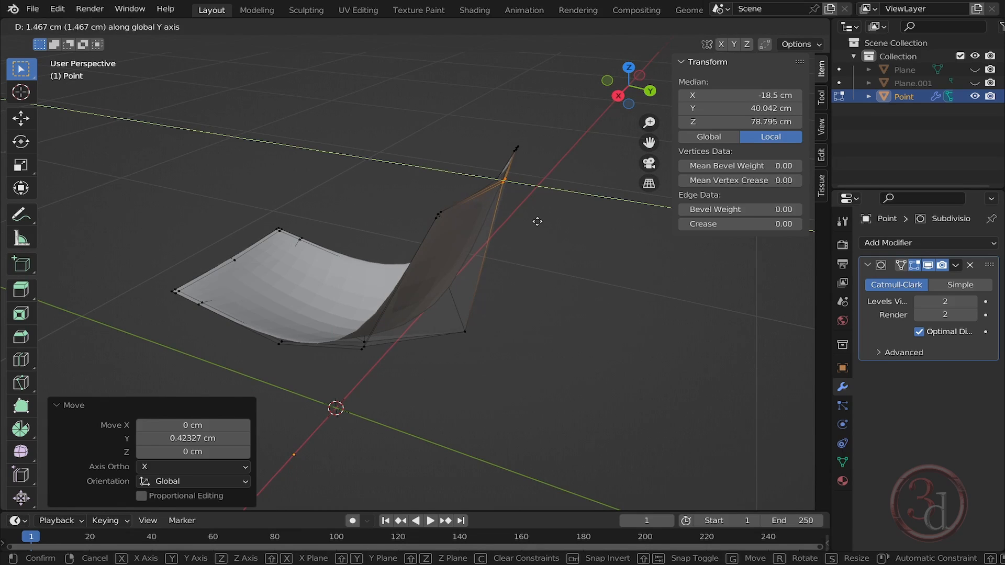
{"action": "left_click", "coordinate": [544, 222]}
Box-select the centre vertices of the seat section, move them along Z and clear the selection.
{"action": "middle_click_drag", "start_coordinate": [544, 222], "coordinate": [283, 275]}
{"action": "left_click_drag", "start_coordinate": [281, 275], "coordinate": [314, 314]}
{"action": "middle_click_drag", "start_coordinate": [314, 314], "coordinate": [451, 355]}
{"action": "key", "text": "g"}
{"action": "key", "text": "z"}
{"action": "left_click", "coordinate": [447, 313]}
{"action": "left_click", "coordinate": [590, 340]}
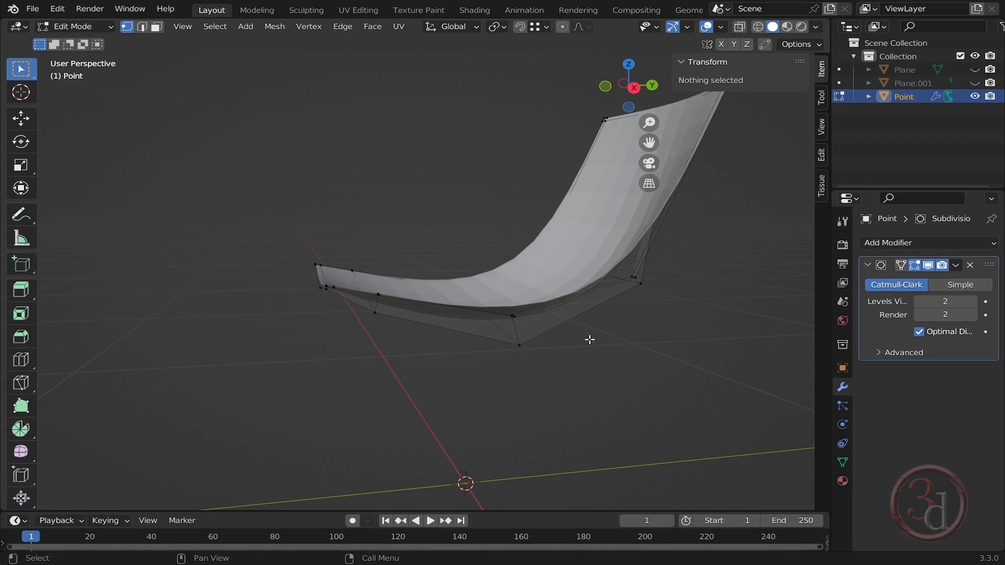
Return to object mode and rename the chair shell object as seat.
{"action": "middle_click_drag", "start_coordinate": [590, 339], "coordinate": [488, 399]}
{"action": "key", "text": "Tab"}
{"action": "middle_click_drag", "start_coordinate": [495, 354], "coordinate": [654, 242]}
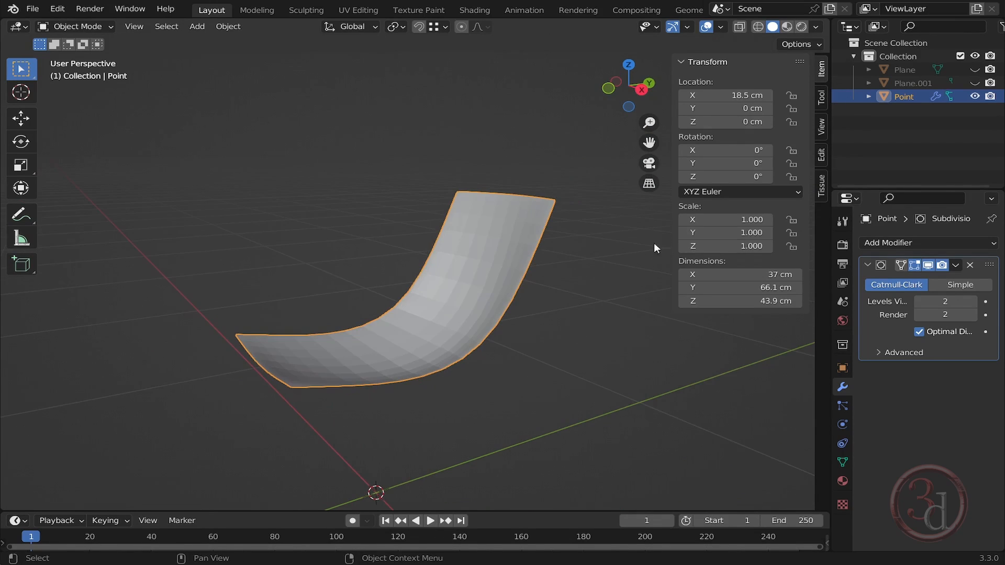
{"action": "double_click", "coordinate": [905, 96]}
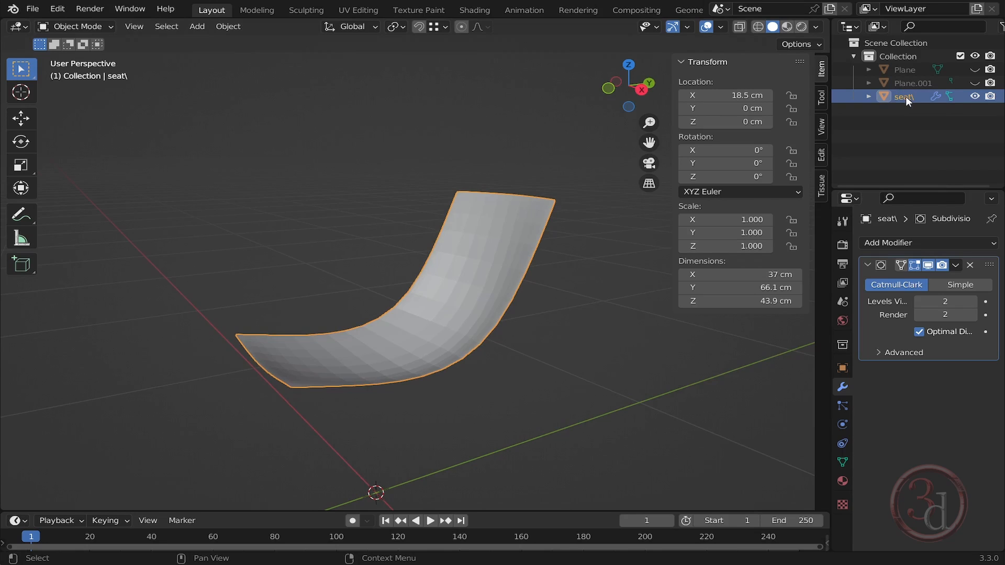
{"action": "double_click", "coordinate": [906, 96]}
{"action": "left_click", "coordinate": [916, 98]}
{"action": "key", "text": "Return"}
Duplicate the seat object in place and hide the original.
{"action": "middle_click_drag", "start_coordinate": [498, 283], "coordinate": [473, 318]}
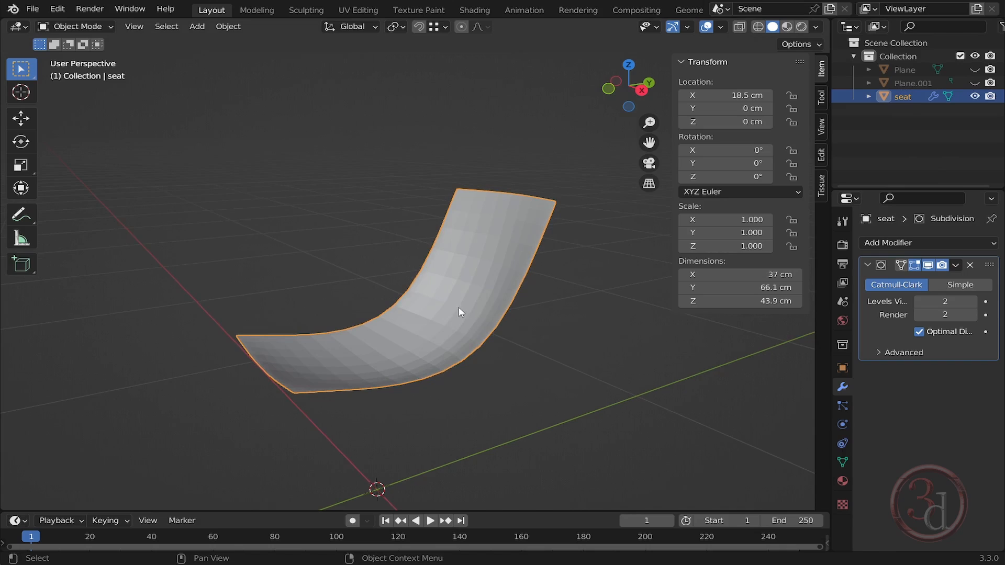
{"action": "key", "text": "shift+d"}
{"action": "key", "text": "Escape"}
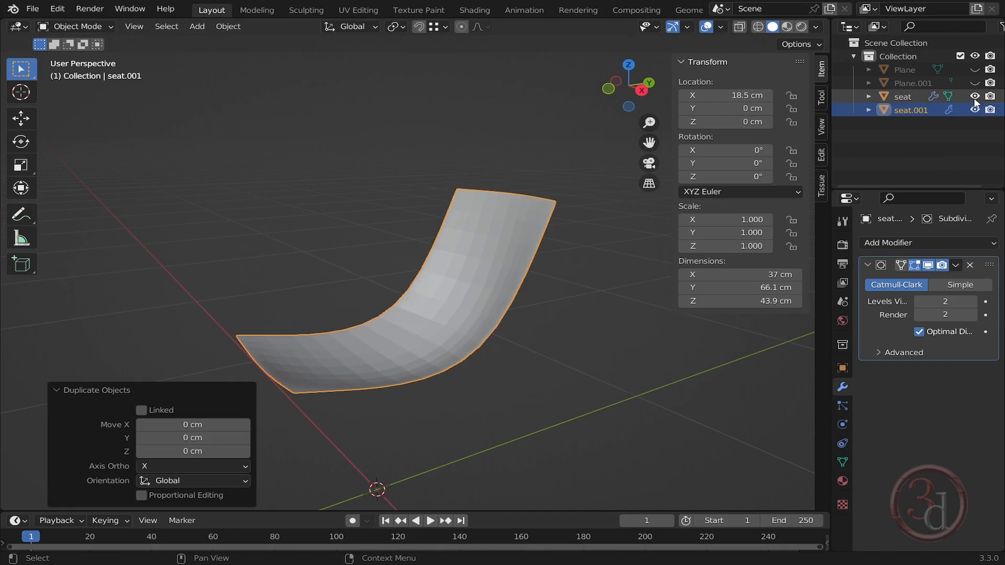
Apply the Subdivision modifier on the duplicated seat to turn it into real mesh geometry.
{"action": "left_click", "coordinate": [955, 265]}
{"action": "left_click", "coordinate": [892, 281]}
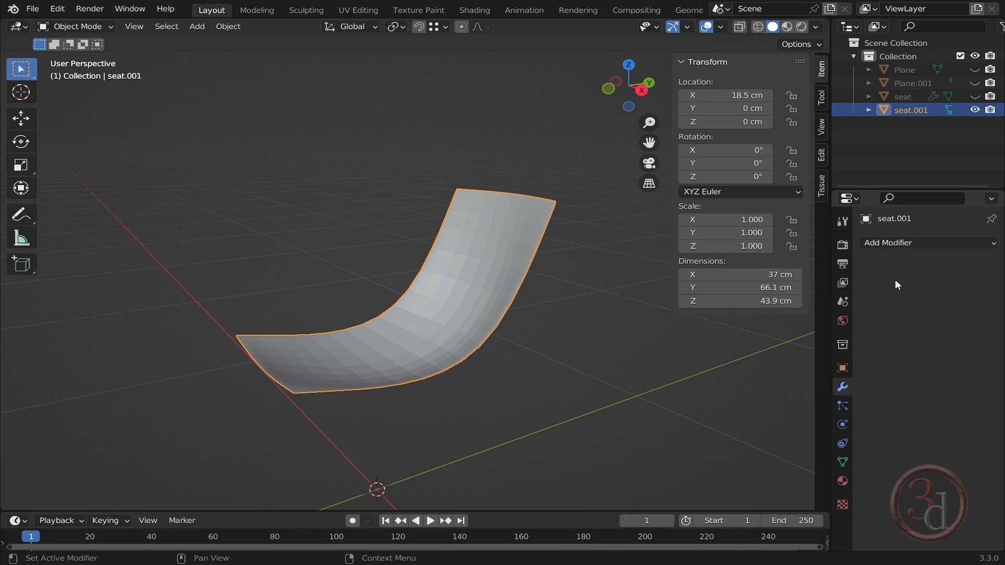
{"action": "middle_click_drag", "start_coordinate": [485, 331], "coordinate": [549, 340]}
{"action": "left_click", "coordinate": [478, 307], "text": "shift"}
{"action": "left_click", "coordinate": [478, 308]}
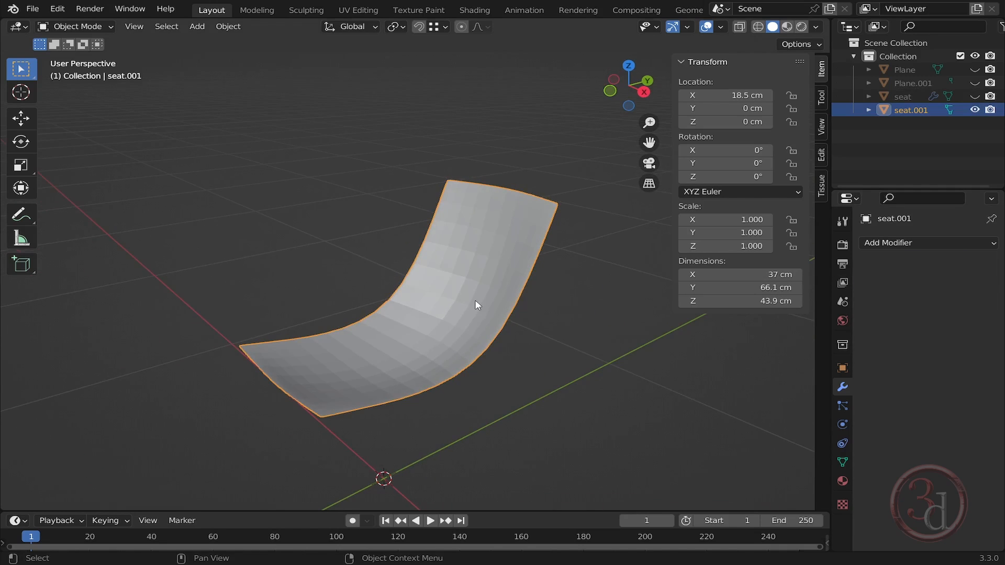
Edit the duplicate in edge mode and slide the horizontal edge loop in the upper backrest upward by a factor of 0.368.
{"action": "key", "text": "Tab"}
{"action": "key", "text": "2"}
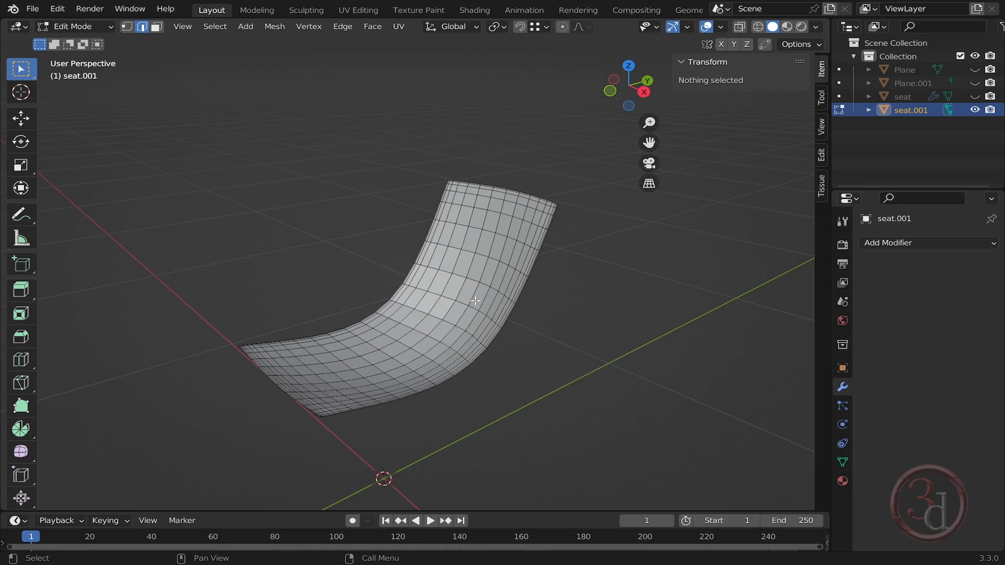
{"action": "middle_click_drag", "start_coordinate": [402, 315], "coordinate": [466, 241]}
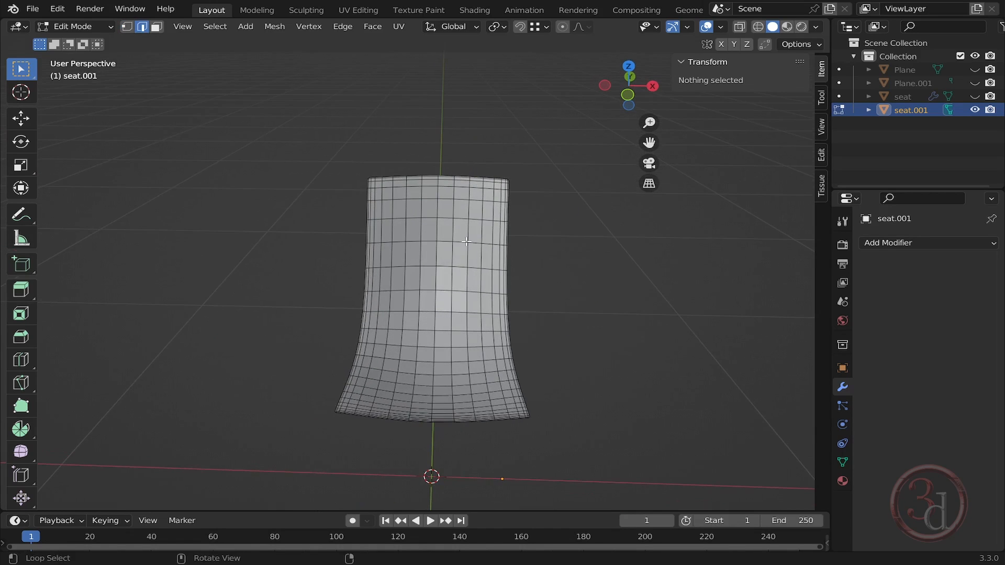
{"action": "scroll", "coordinate": [440, 182], "scroll_direction": "up", "scroll_amount": 6}
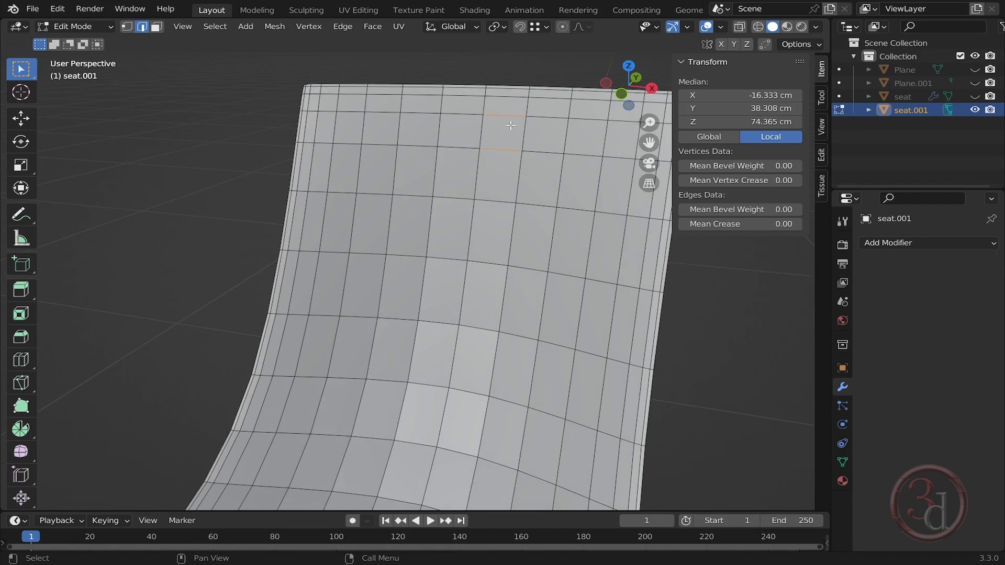
{"action": "middle_click_drag", "start_coordinate": [494, 351], "coordinate": [550, 278]}
{"action": "left_click", "coordinate": [466, 206], "text": "alt"}
{"action": "key", "text": "g"}
{"action": "key", "text": "g"}
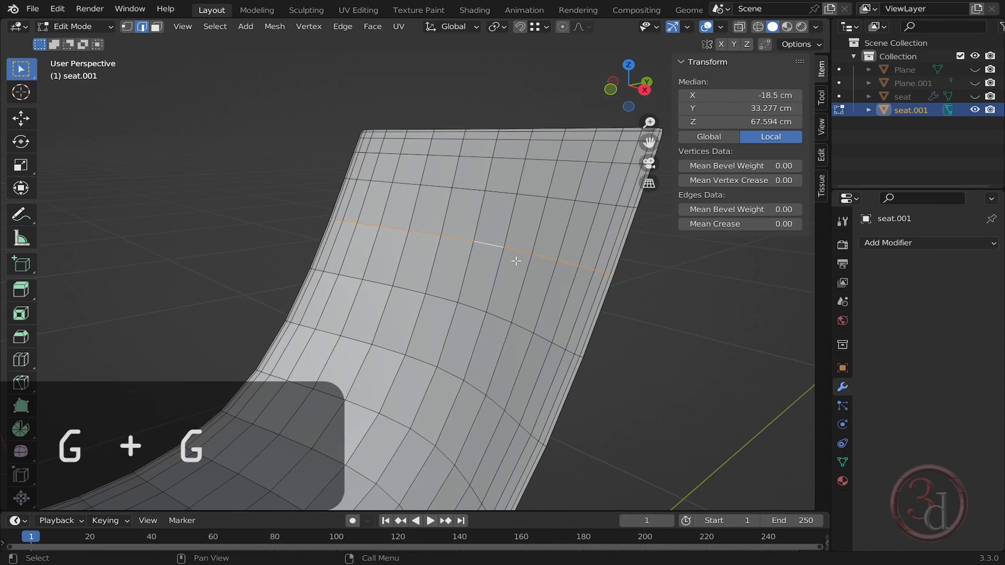
{"action": "key", "text": "g"}
{"action": "key", "text": "g"}
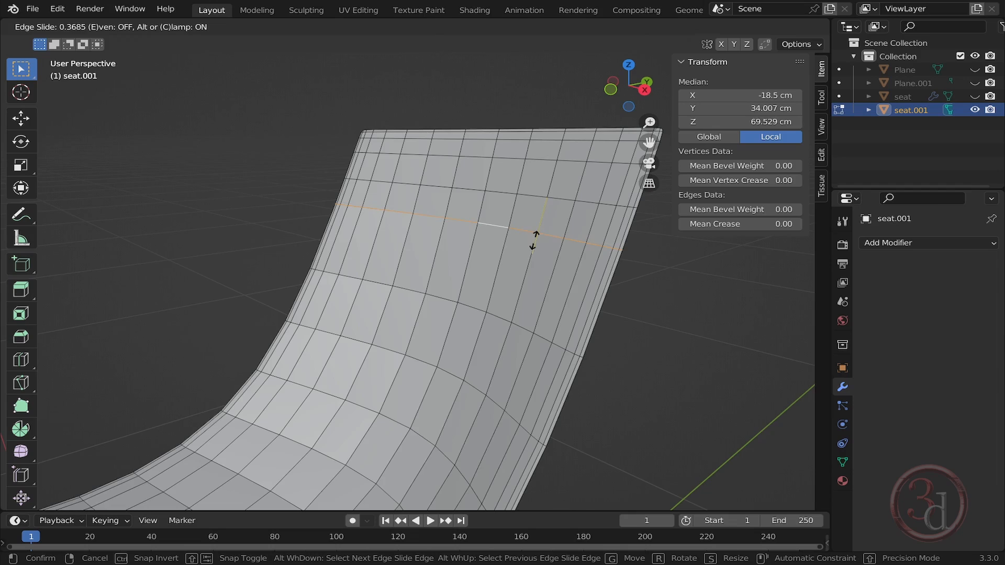
{"action": "left_click", "coordinate": [533, 239]}
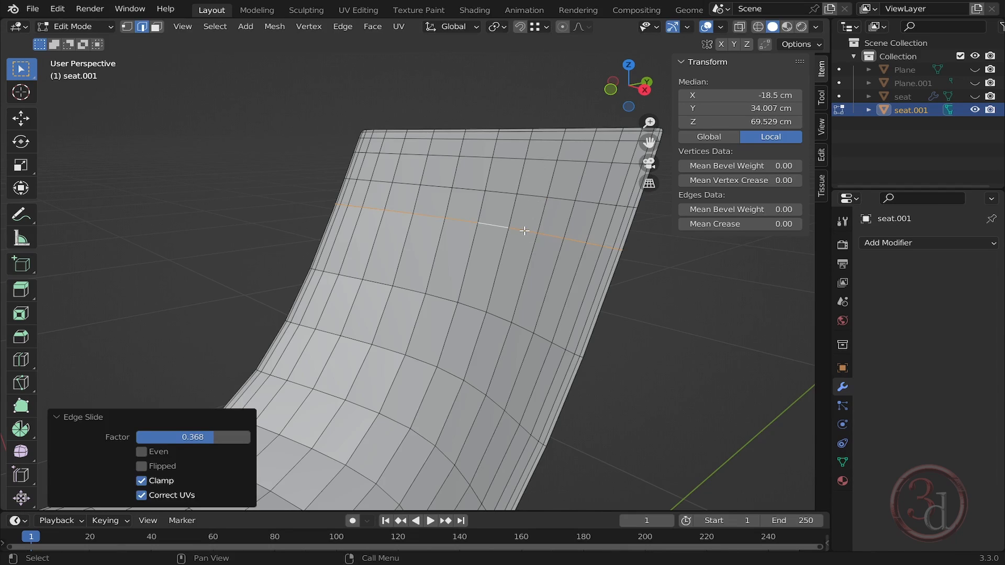
Slide the same upper backrest loop slightly back down by a factor of about 0.04.
{"action": "key", "text": "g"}
{"action": "key", "text": "g"}
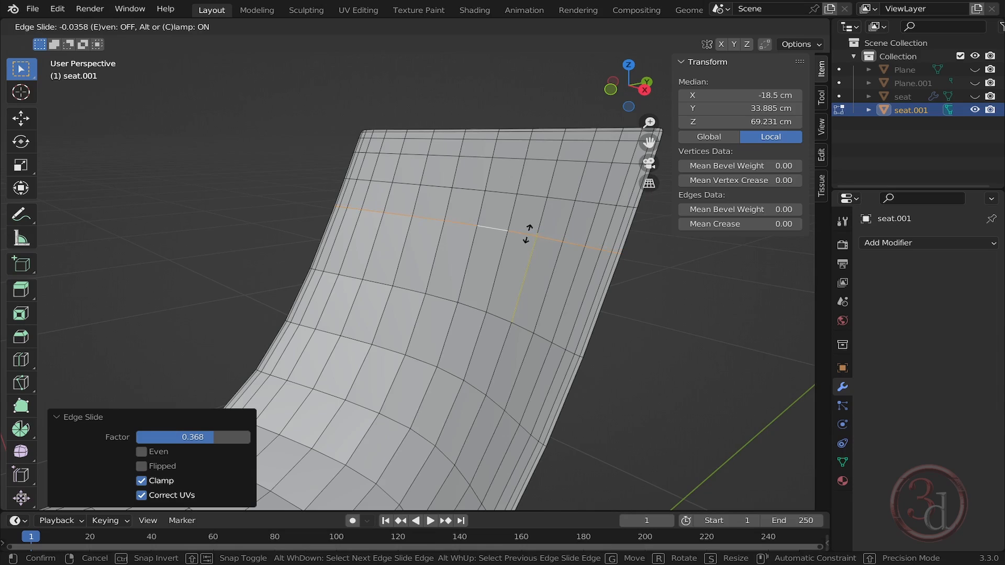
{"action": "left_click", "coordinate": [526, 233]}
{"action": "left_click", "coordinate": [524, 259]}
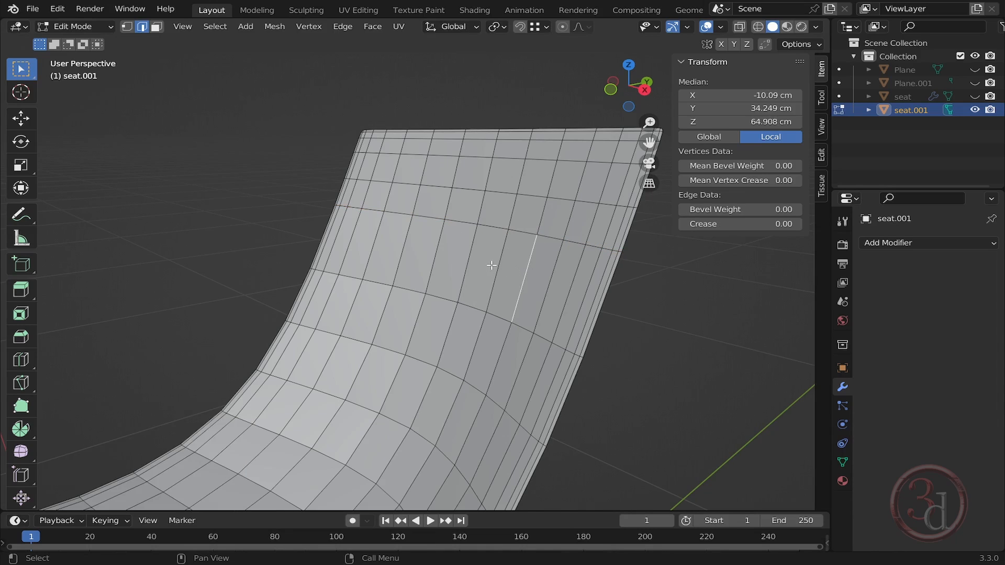
Add one horizontal loop cut in the wide row below that loop, slid upward with a factor of -0.203.
{"action": "key", "text": "ctrl+r"}
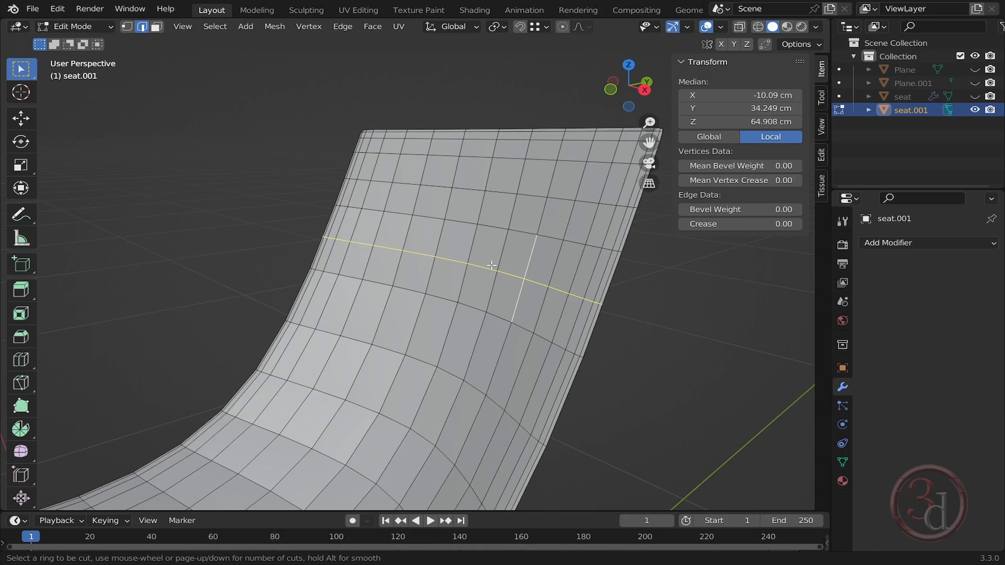
{"action": "left_click", "coordinate": [492, 265]}
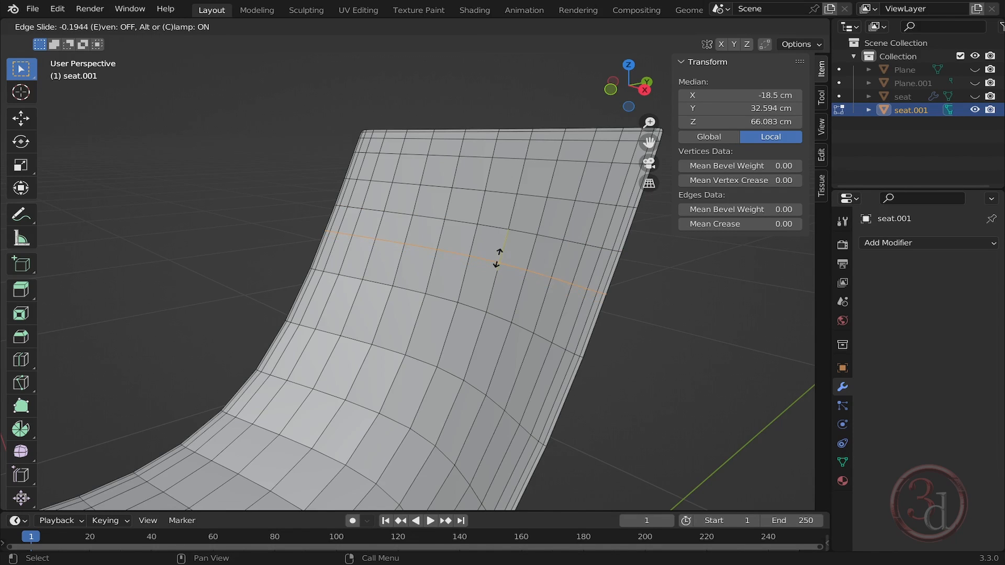
{"action": "left_click", "coordinate": [500, 258]}
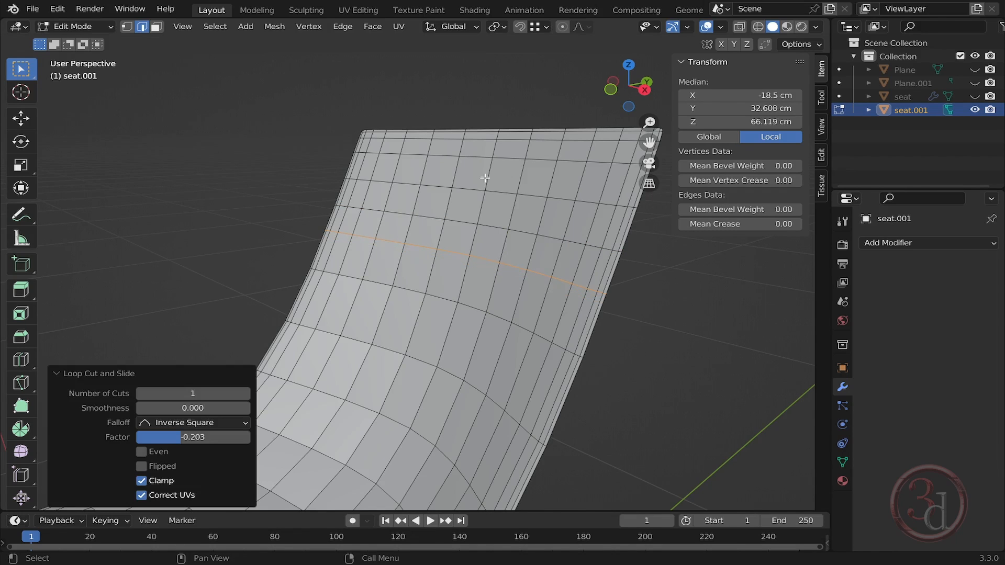
Slide the next horizontal loop below the new cut upward by a factor of 0.241 to even out the rows.
{"action": "middle_click_drag", "start_coordinate": [464, 264], "coordinate": [468, 244]}
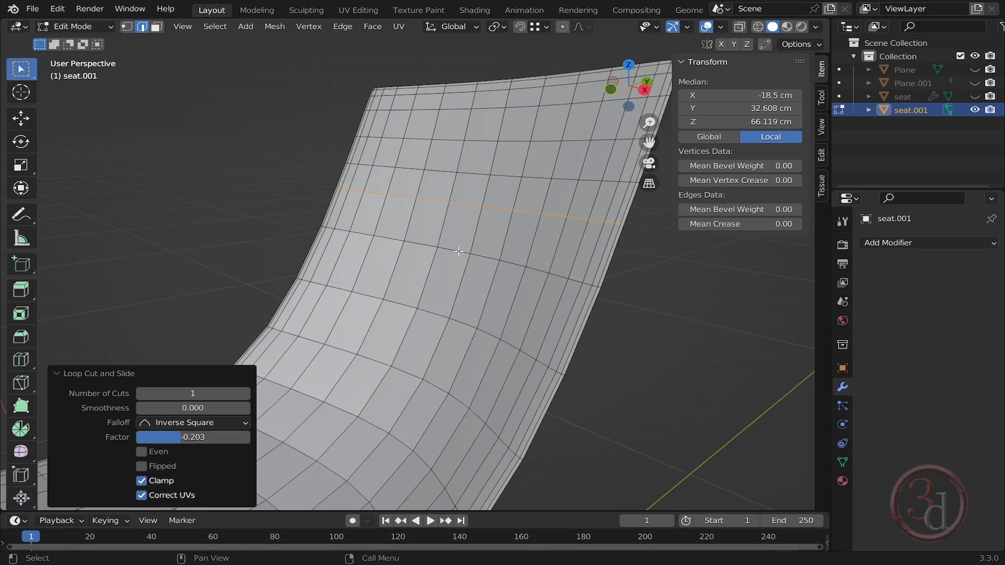
{"action": "left_click", "coordinate": [457, 251], "text": "alt"}
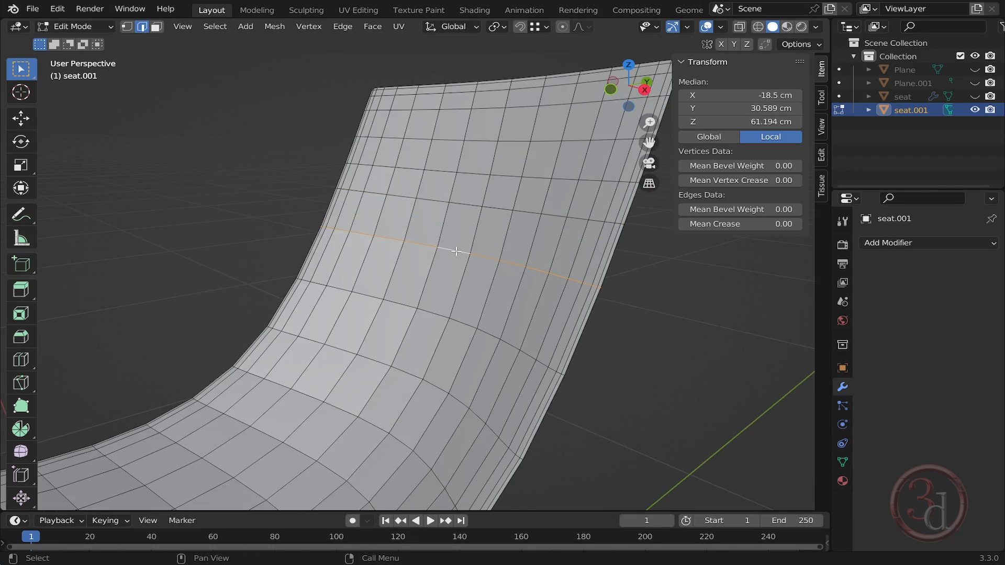
{"action": "key", "text": "g"}
{"action": "key", "text": "g"}
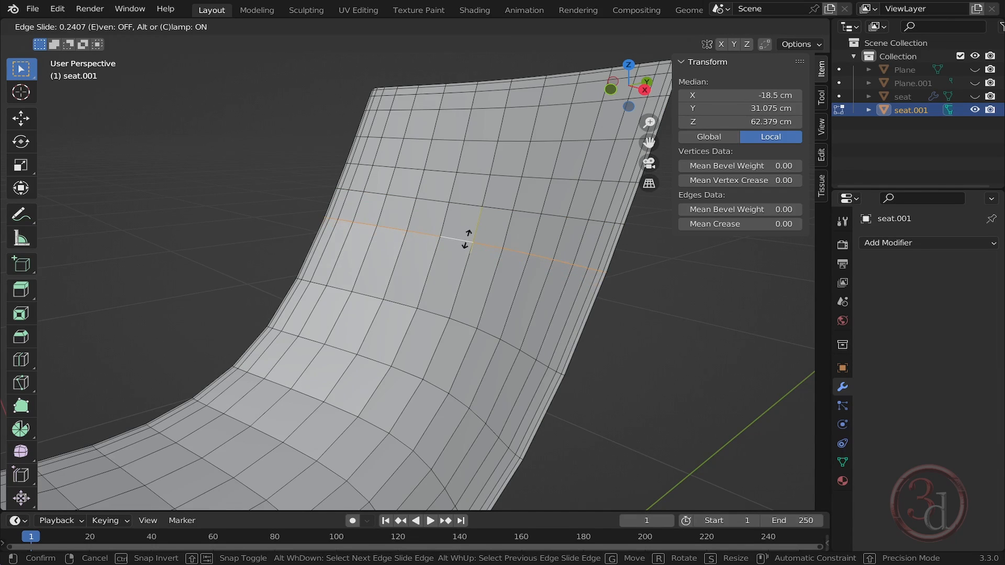
{"action": "left_click", "coordinate": [466, 238]}
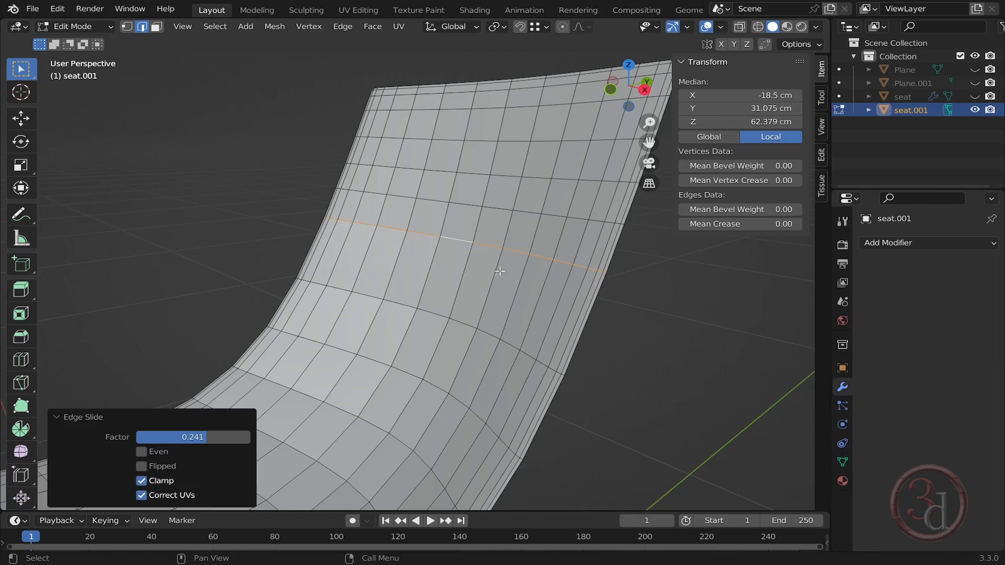
Add a centred horizontal loop cut in the row below and move it about 0.11 cm back along Y.
{"action": "key", "text": "ctrl+r"}
{"action": "left_click", "coordinate": [467, 274]}
{"action": "right_click", "coordinate": [468, 274]}
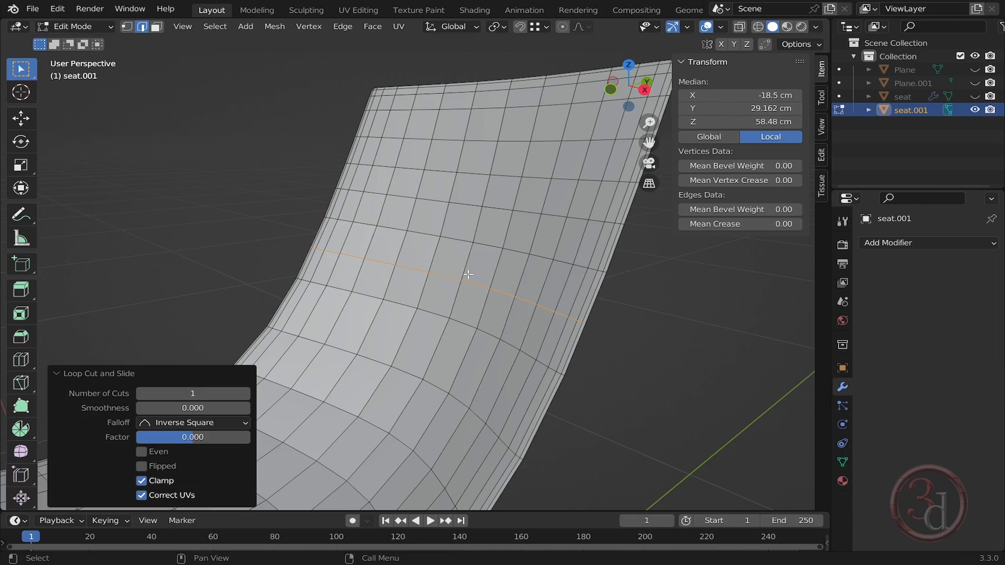
{"action": "middle_click_drag", "start_coordinate": [483, 291], "coordinate": [391, 283]}
{"action": "middle_click_drag", "start_coordinate": [524, 315], "coordinate": [535, 323]}
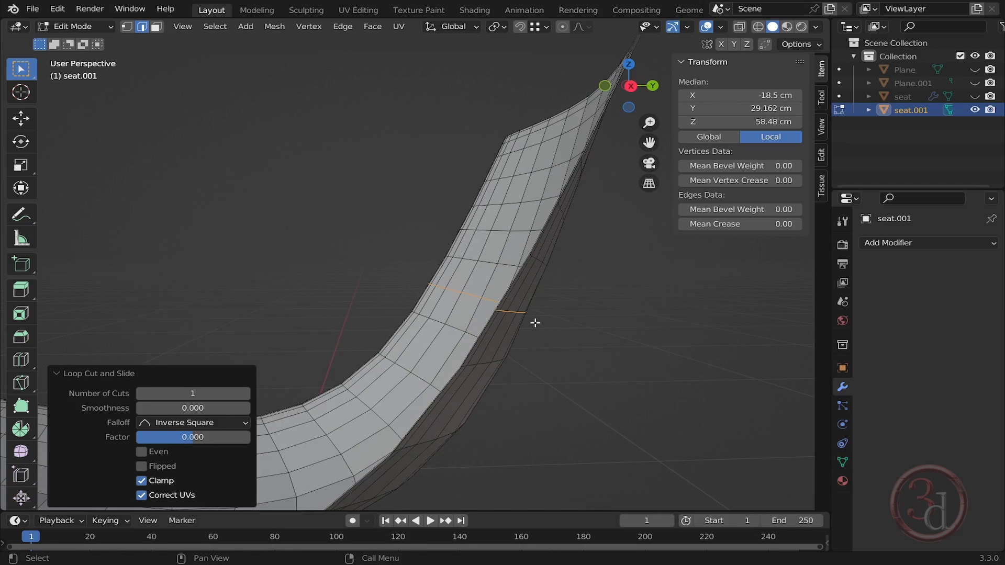
{"action": "key", "text": "g"}
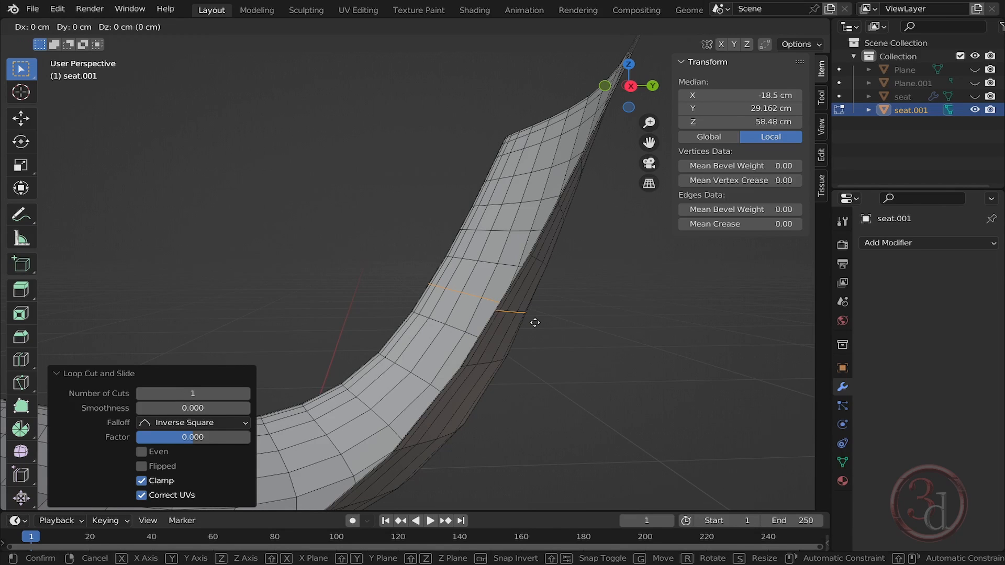
{"action": "key", "text": "y"}
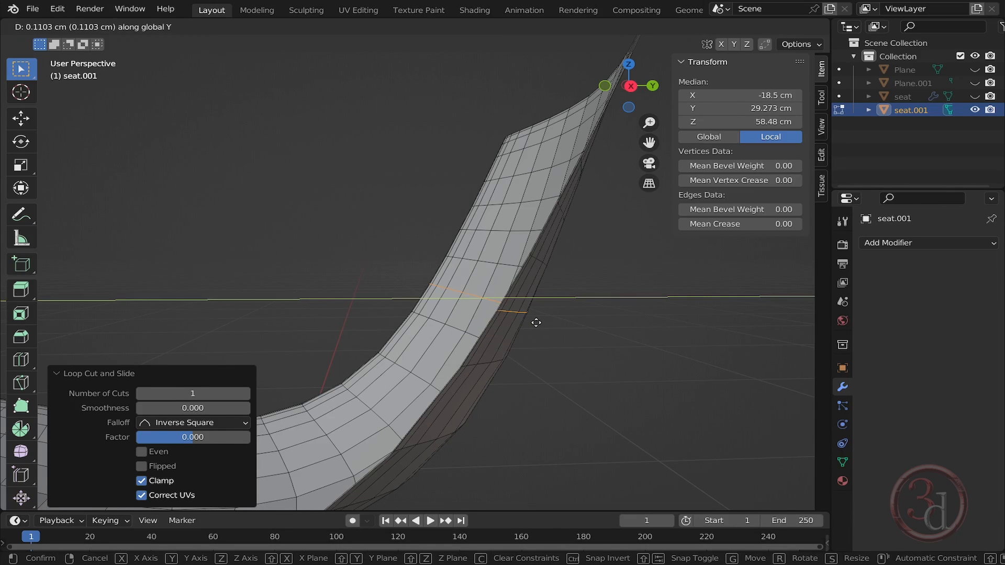
{"action": "left_click", "coordinate": [535, 323]}
{"action": "left_click", "coordinate": [560, 356]}
Select the horizontal loop at the backrest's lower bend and slide it downward by a factor of -0.264.
{"action": "middle_click_drag", "start_coordinate": [560, 357], "coordinate": [415, 305]}
{"action": "left_click", "coordinate": [419, 263], "text": "alt"}
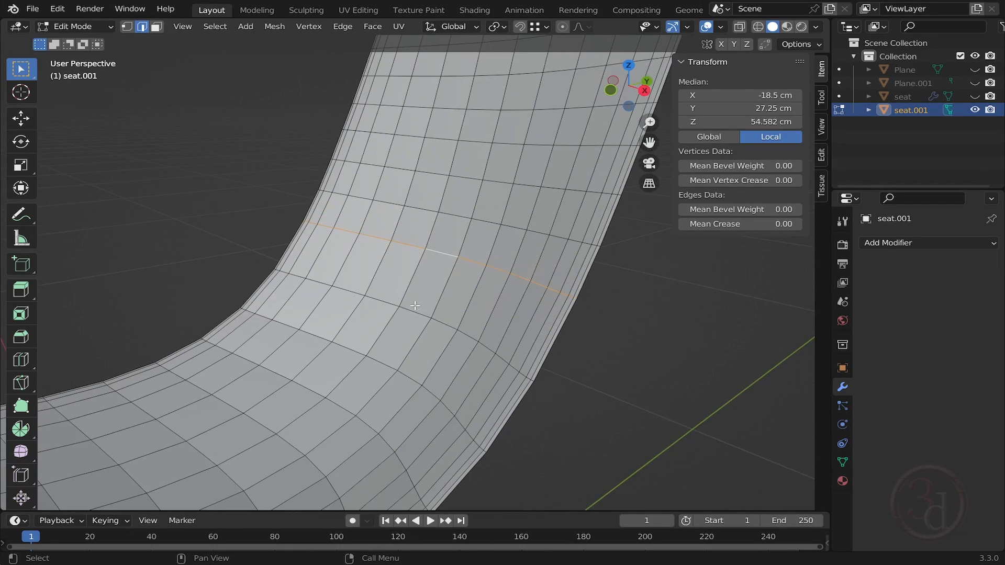
{"action": "key", "text": "g"}
{"action": "key", "text": "g"}
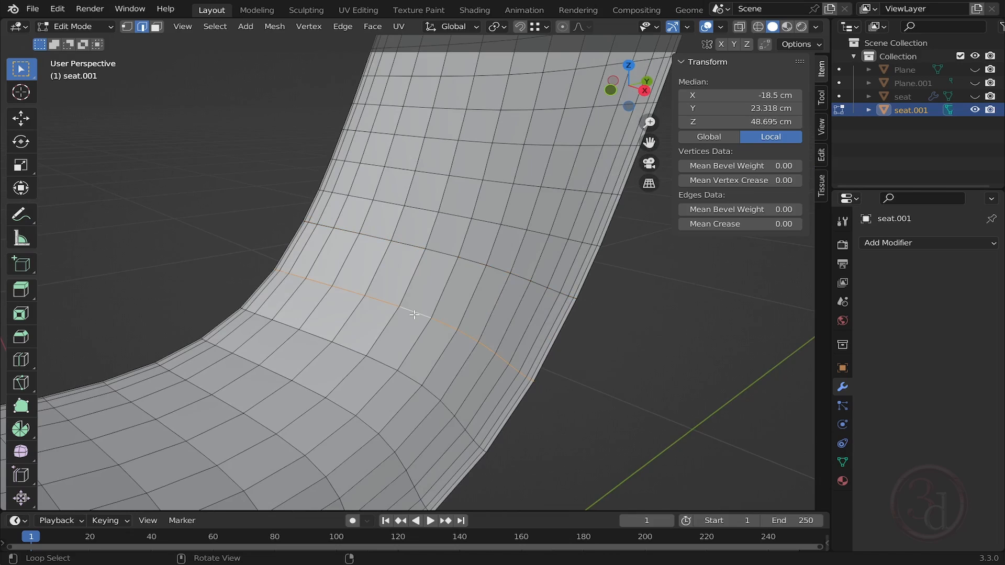
{"action": "left_click", "coordinate": [414, 315]}
{"action": "key", "text": "g"}
{"action": "key", "text": "g"}
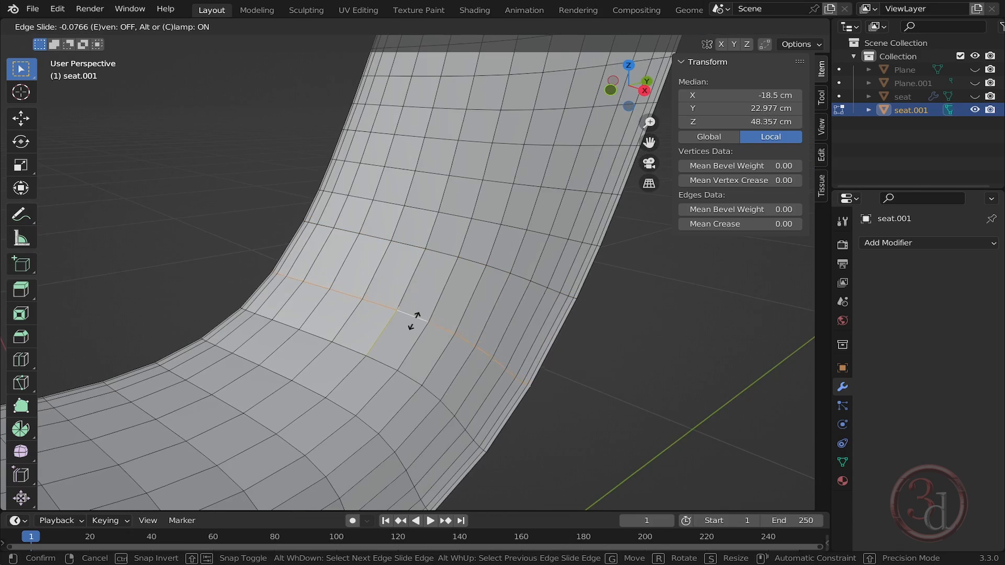
{"action": "left_click", "coordinate": [429, 287]}
Add a centred horizontal loop cut in the row above the lowered loop and move it 0.11131 cm along Y.
{"action": "key", "text": "ctrl+r"}
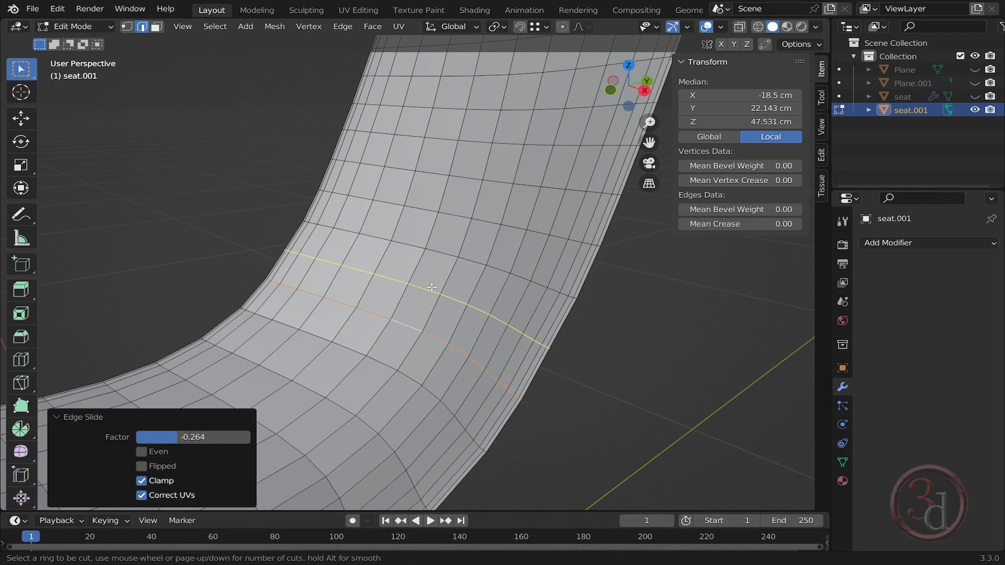
{"action": "left_click", "coordinate": [431, 287]}
{"action": "right_click", "coordinate": [432, 289]}
{"action": "middle_click_drag", "start_coordinate": [432, 289], "coordinate": [543, 340]}
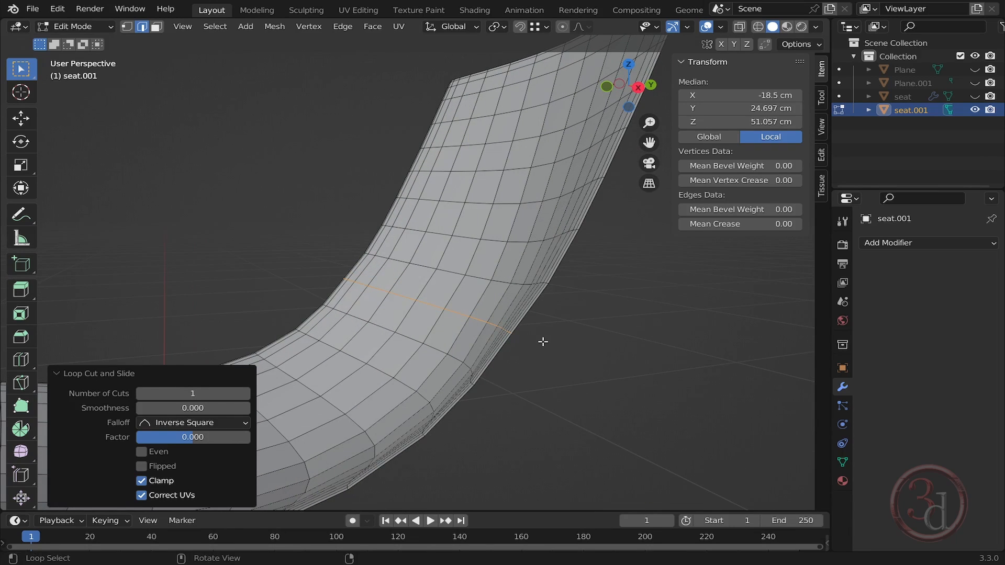
{"action": "key", "text": "g"}
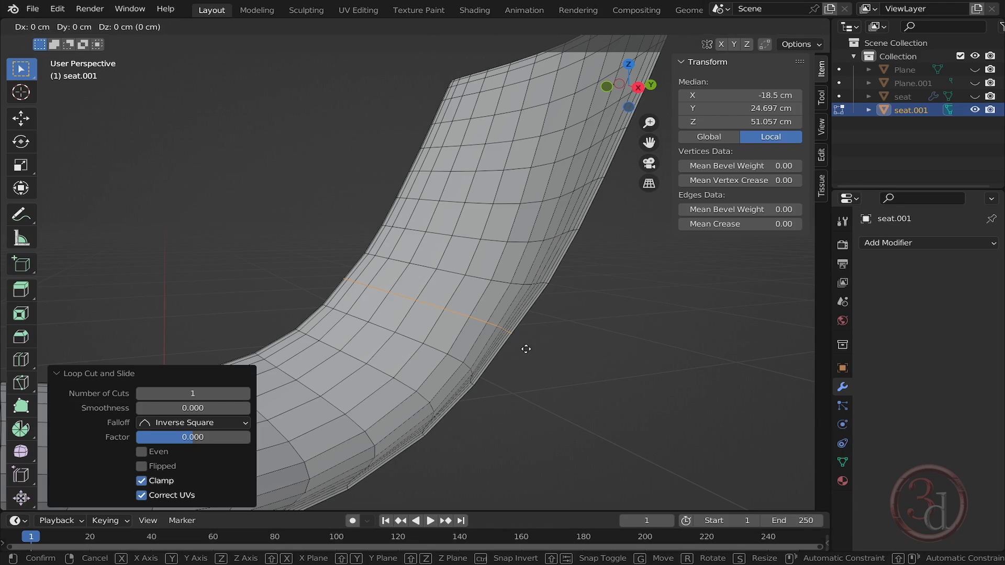
{"action": "key", "text": "y"}
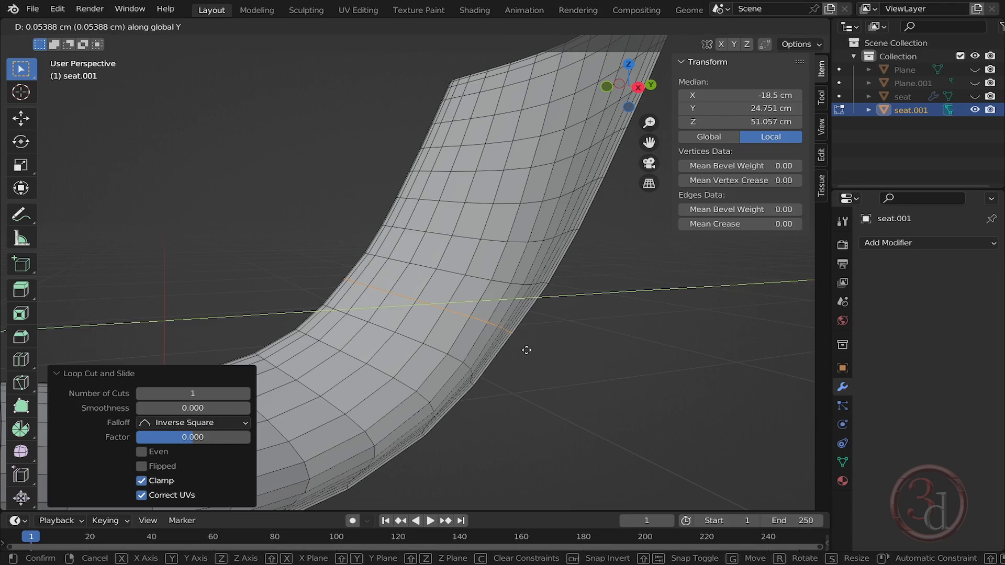
{"action": "left_click", "coordinate": [527, 350]}
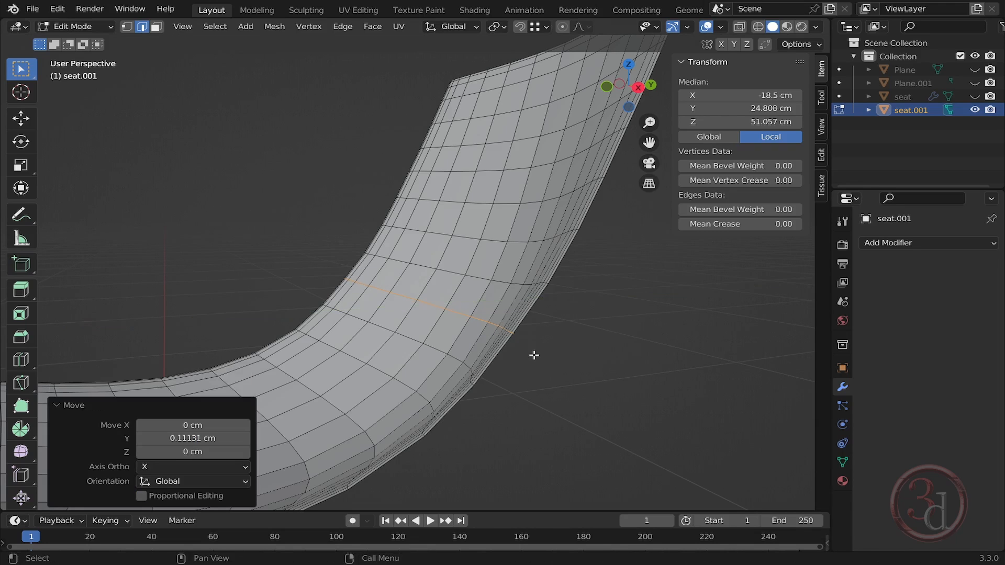
Select the crosswise edge loop at the seat-to-backrest bend and slide it toward the backrest by a factor of 0.296.
{"action": "left_click", "coordinate": [370, 298], "text": "alt"}
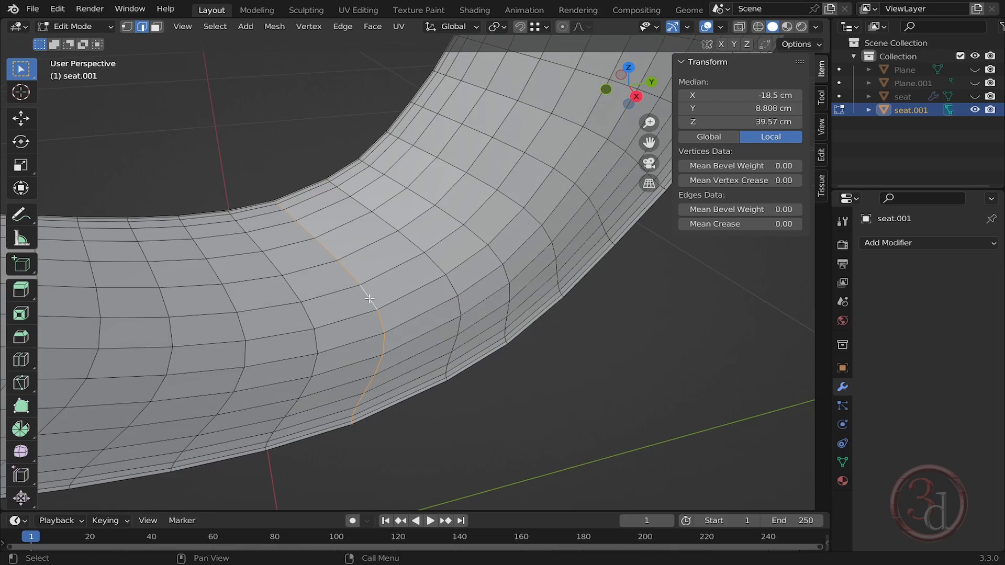
{"action": "key", "text": "g"}
{"action": "key", "text": "g"}
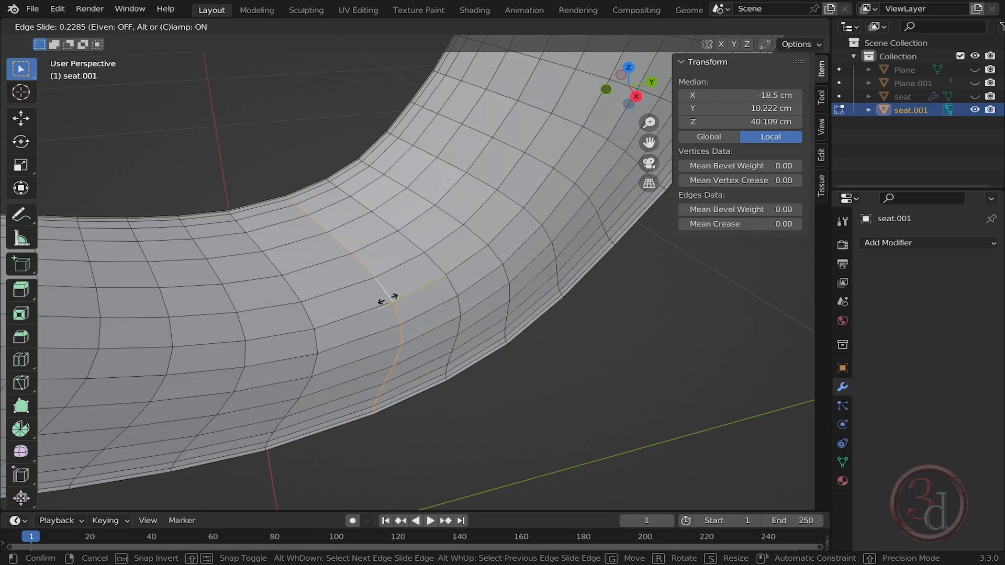
{"action": "left_click", "coordinate": [395, 297]}
{"action": "middle_click_drag", "start_coordinate": [340, 306], "coordinate": [367, 269], "text": "shift"}
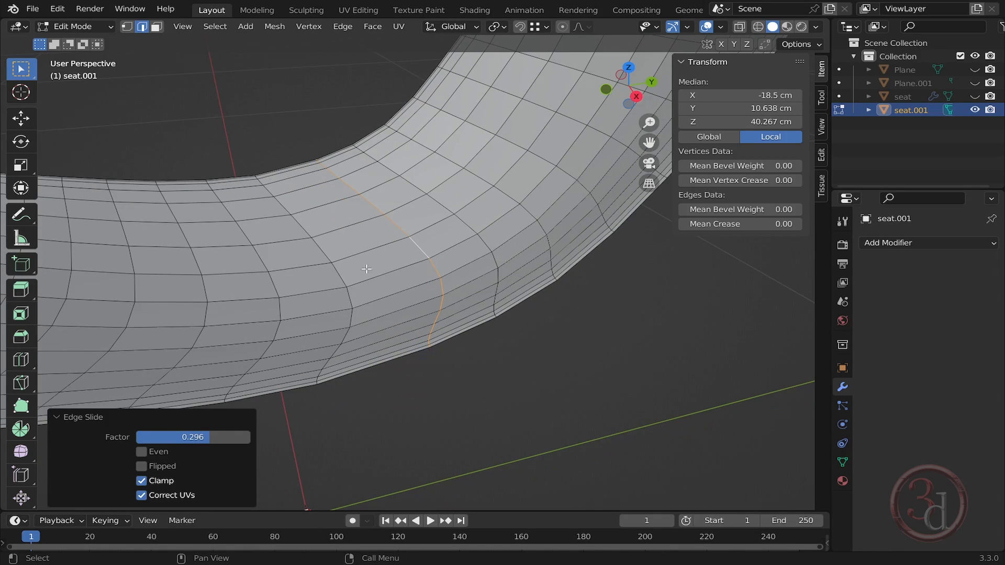
Slide the next crosswise loop in front of it toward the seat's front by a factor of 0.128.
{"action": "left_click", "coordinate": [334, 273], "text": "alt"}
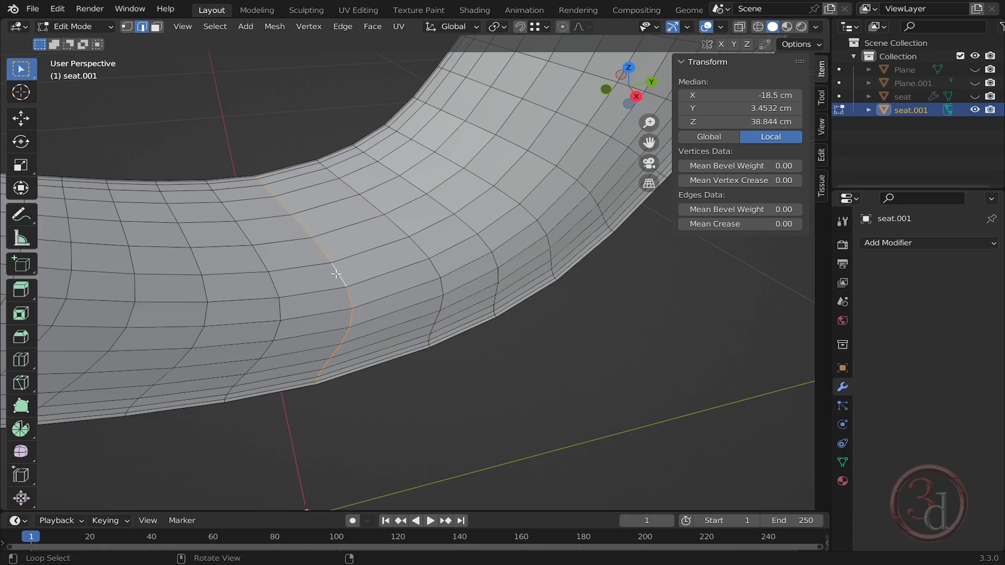
{"action": "key", "text": "g"}
{"action": "key", "text": "g"}
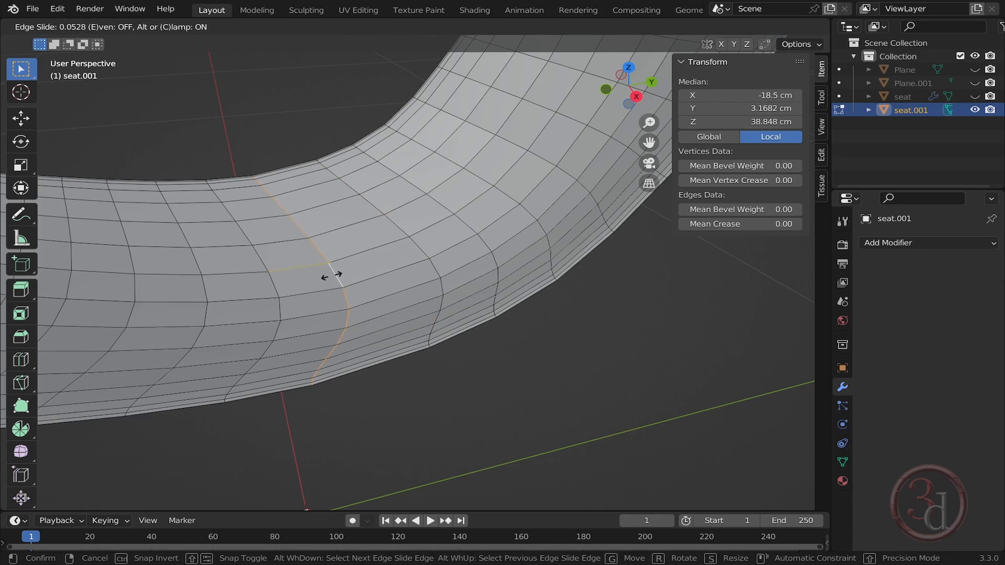
{"action": "left_click", "coordinate": [326, 277]}
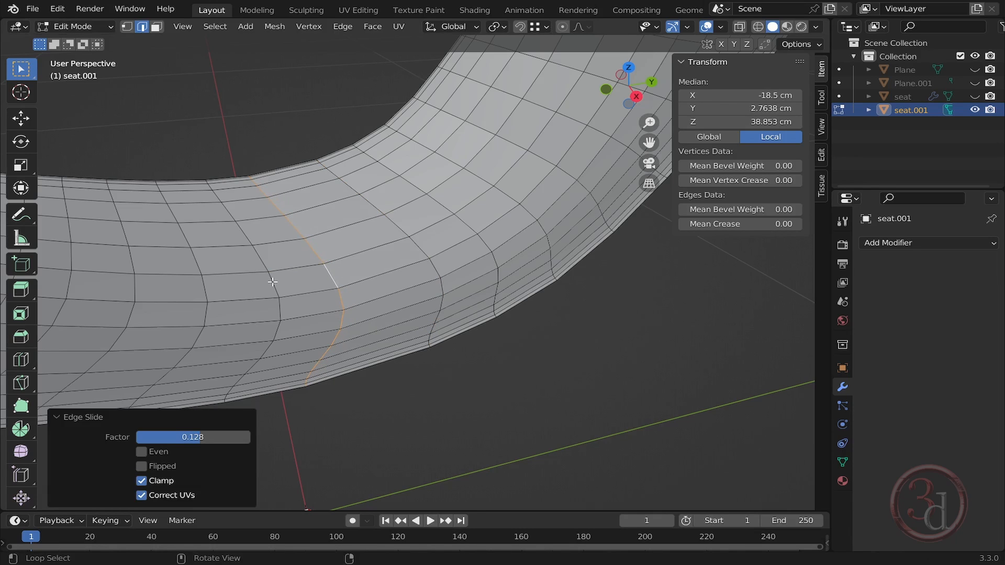
Slide the following crosswise loop on the seat toward the front by a factor of -0.113.
{"action": "left_click", "coordinate": [270, 278], "text": "alt"}
{"action": "key", "text": "g"}
{"action": "key", "text": "g"}
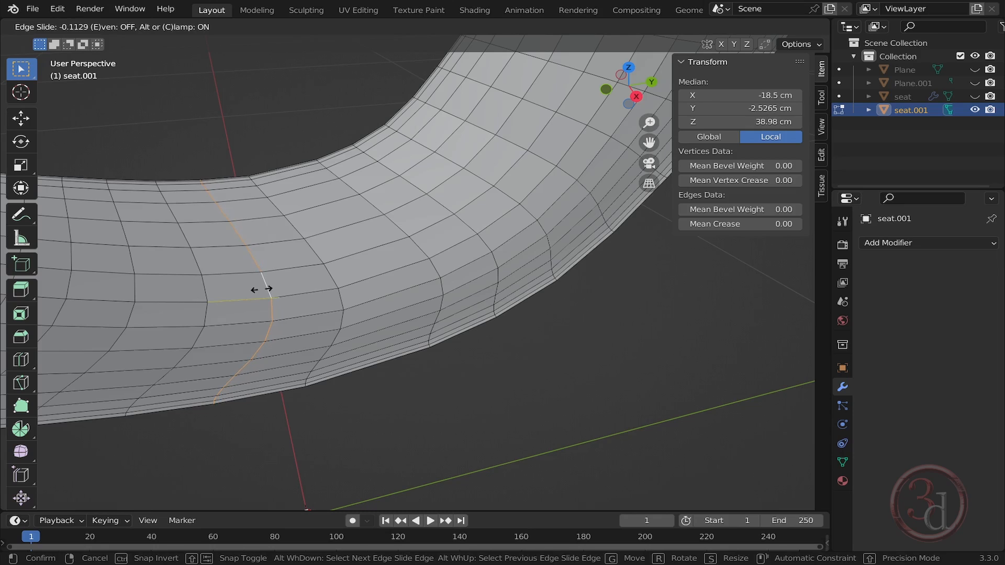
{"action": "left_click", "coordinate": [262, 289]}
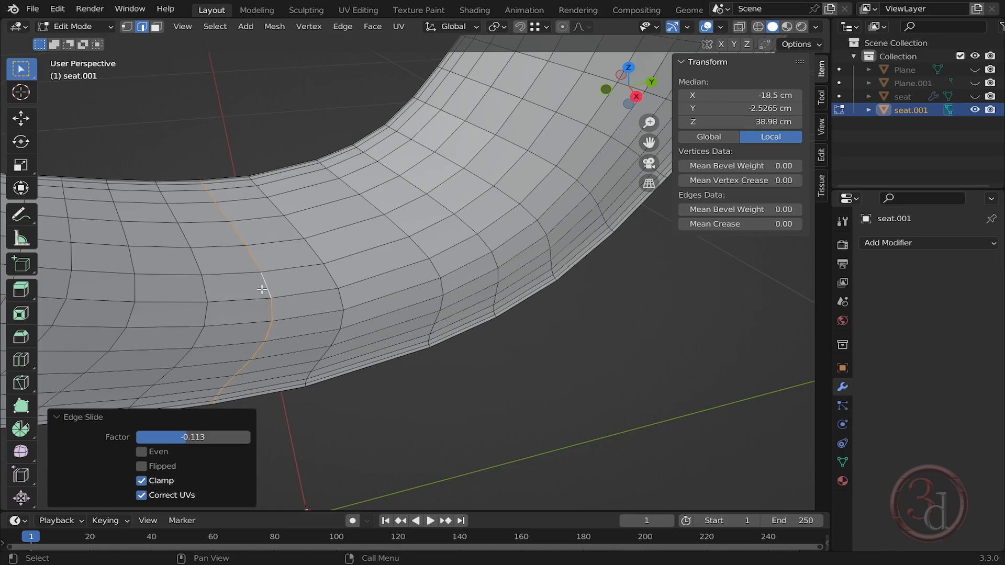
Add a centred crosswise loop cut in the widest row at the bend and slide it forward by a factor of 0.101.
{"action": "key", "text": "ctrl+r"}
{"action": "left_click", "coordinate": [380, 268]}
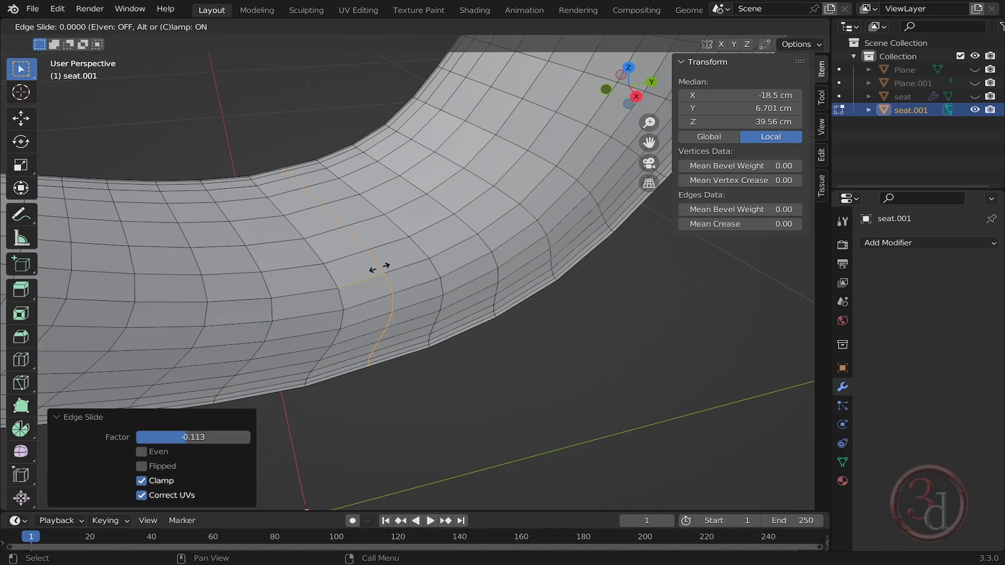
{"action": "right_click", "coordinate": [387, 277]}
{"action": "middle_click_drag", "start_coordinate": [280, 302], "coordinate": [381, 274]}
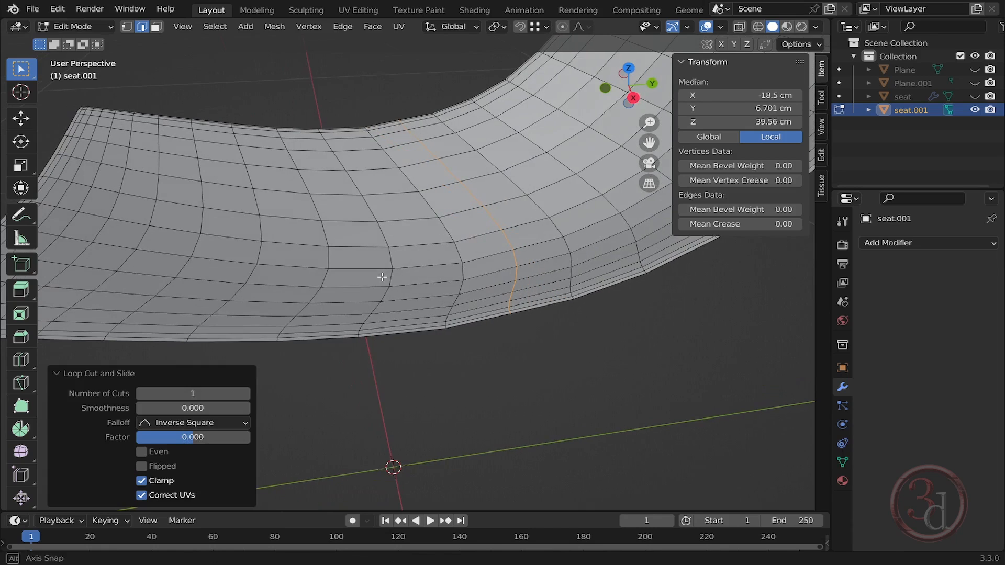
{"action": "key", "text": "g"}
{"action": "key", "text": "g"}
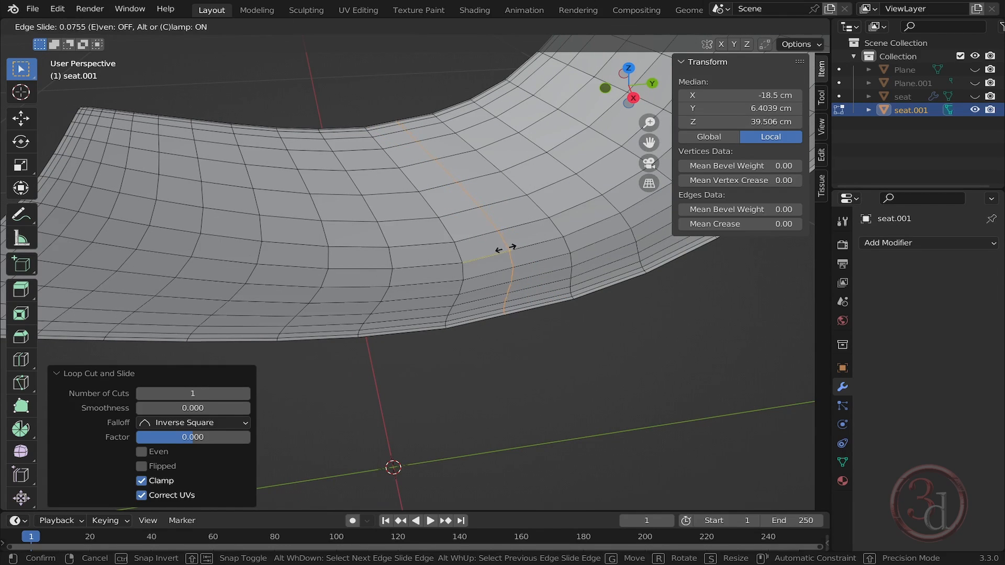
{"action": "left_click", "coordinate": [501, 249]}
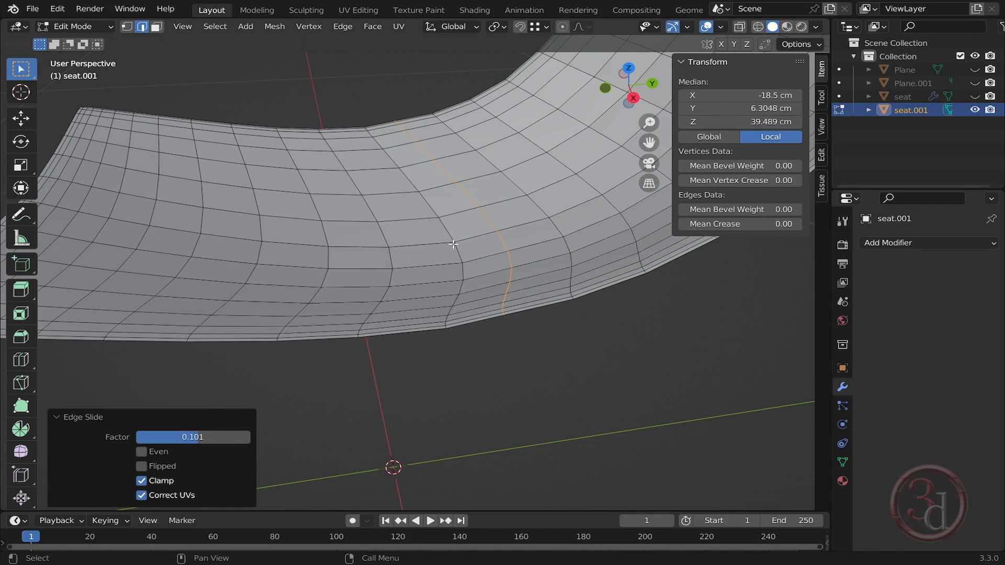
Slide the crosswise loop just in front of the new cut toward the seat's front by a factor of 0.169.
{"action": "left_click", "coordinate": [452, 238], "text": "alt"}
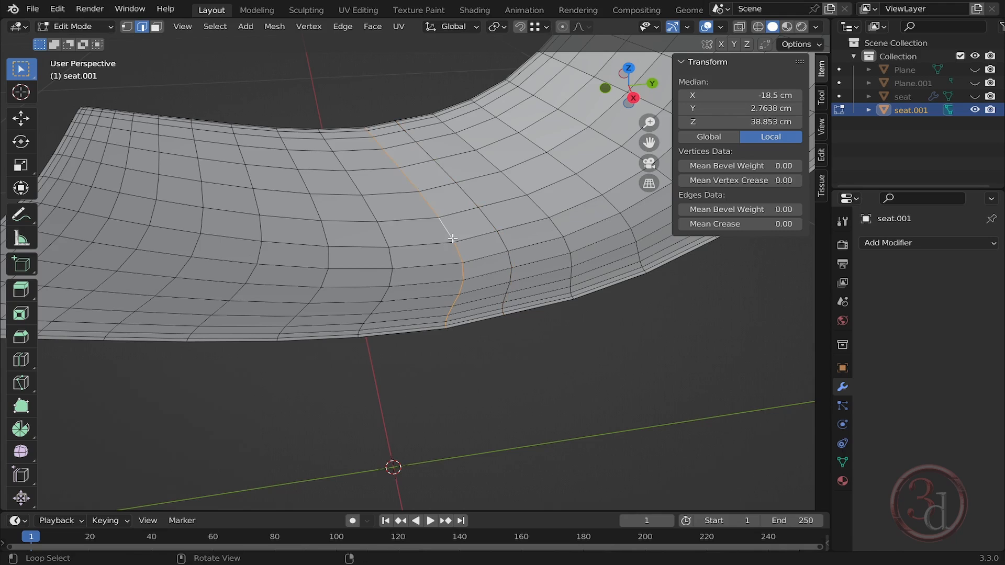
{"action": "key", "text": "g"}
{"action": "key", "text": "g"}
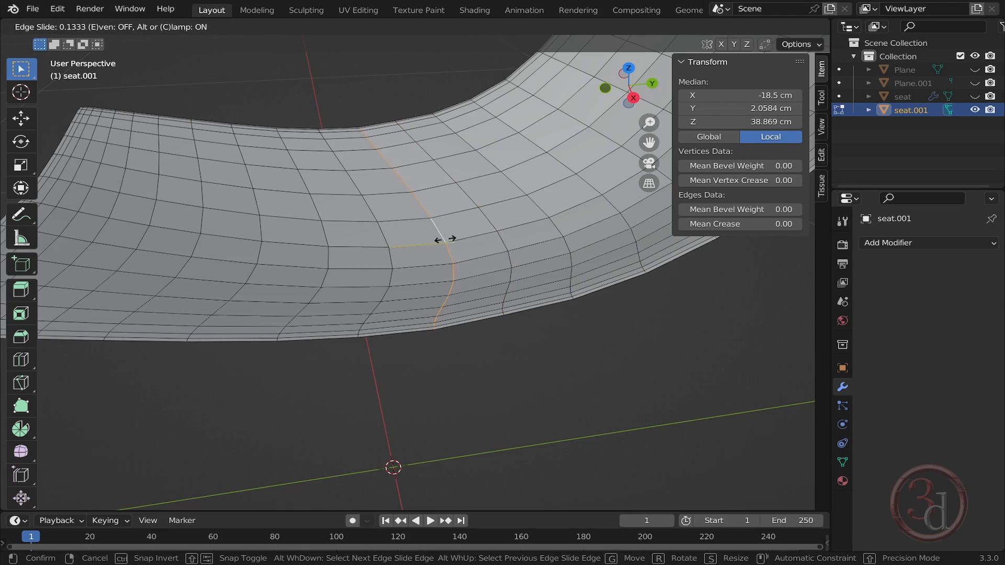
{"action": "left_click", "coordinate": [443, 240]}
{"action": "middle_click_drag", "start_coordinate": [444, 239], "coordinate": [478, 265], "text": "shift"}
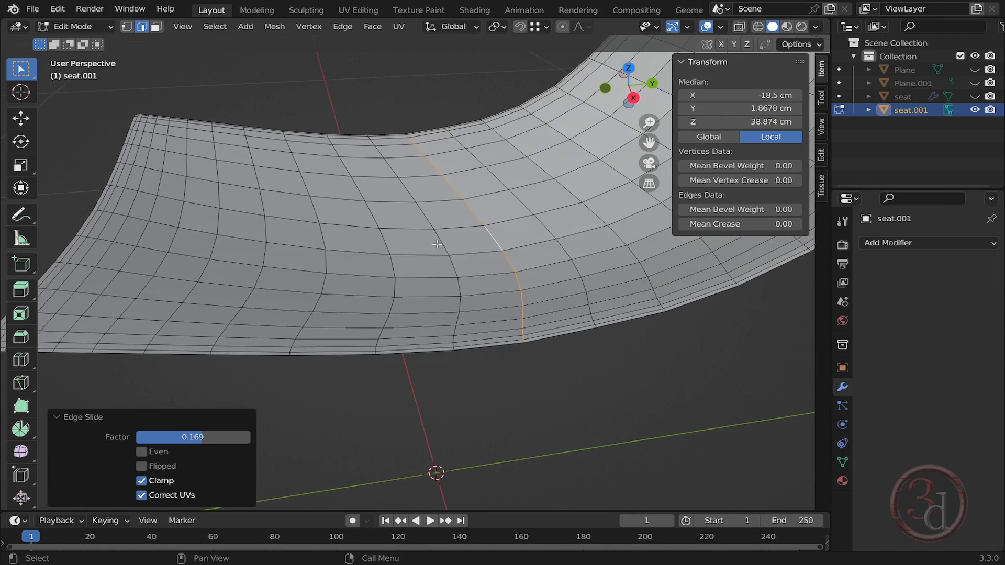
Select the horizontal edges of one central mesh column, working down the backrest from just below its top border.
{"action": "middle_click_drag", "start_coordinate": [378, 247], "coordinate": [400, 256]}
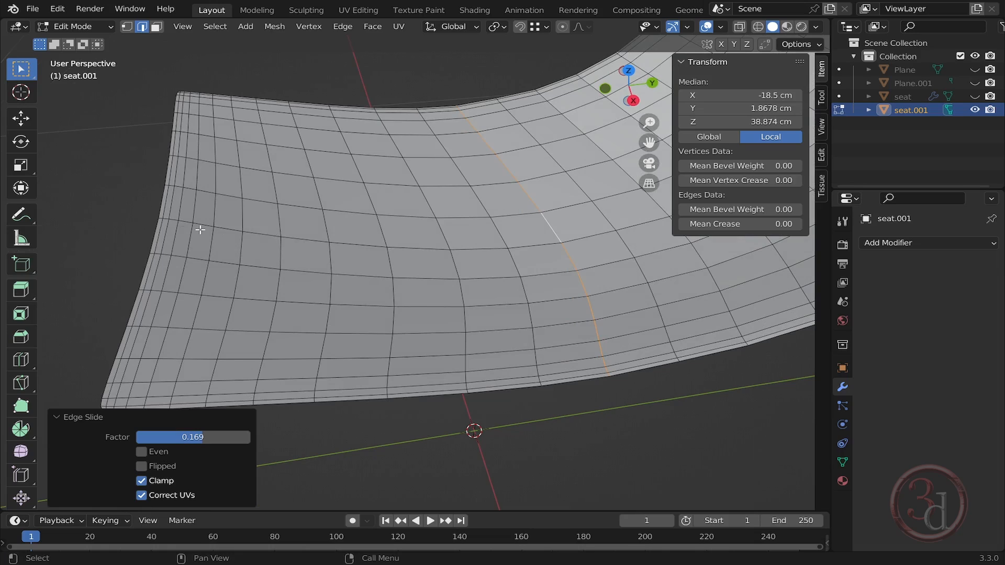
{"action": "middle_click_drag", "start_coordinate": [232, 245], "coordinate": [195, 267]}
{"action": "left_click", "coordinate": [543, 406]}
{"action": "middle_click_drag", "start_coordinate": [483, 277], "coordinate": [427, 142]}
{"action": "scroll", "coordinate": [418, 137], "scroll_direction": "up", "scroll_amount": 3}
{"action": "left_click_drag", "start_coordinate": [406, 162], "coordinate": [436, 349]}
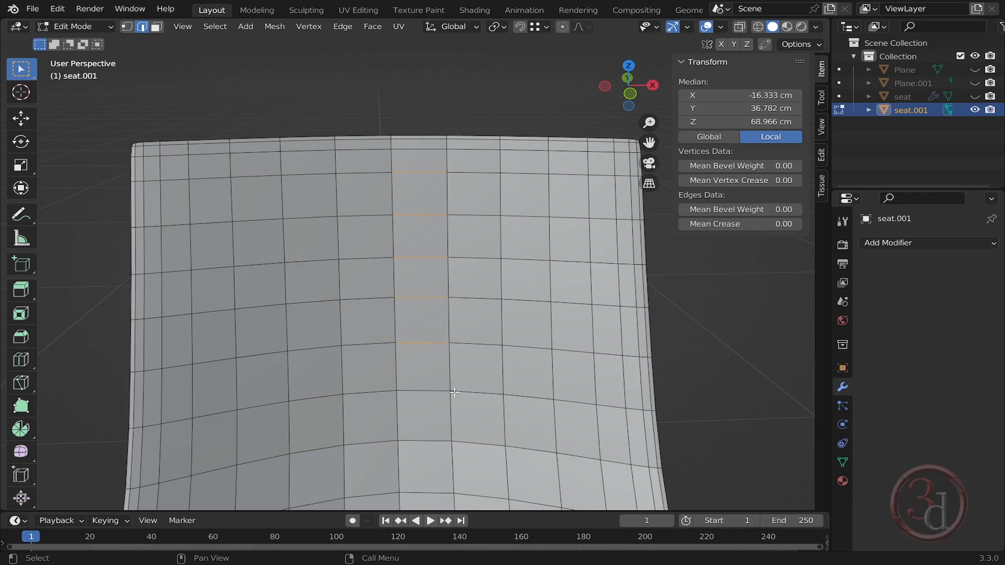
{"action": "middle_click_drag", "start_coordinate": [436, 350], "coordinate": [381, 195]}
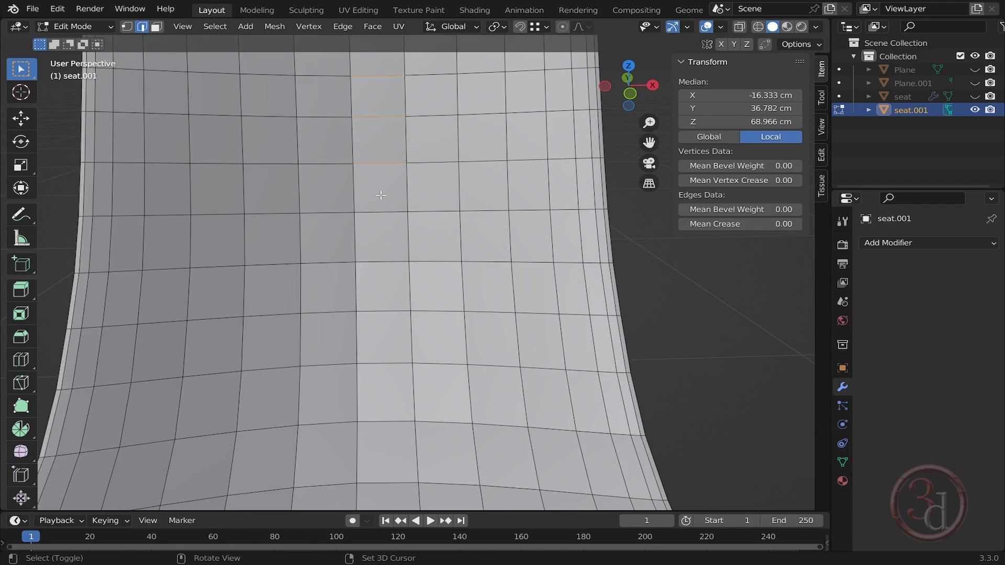
{"action": "left_click_drag", "start_coordinate": [378, 195], "coordinate": [393, 313]}
{"action": "left_click_drag", "start_coordinate": [394, 369], "coordinate": [393, 369]}
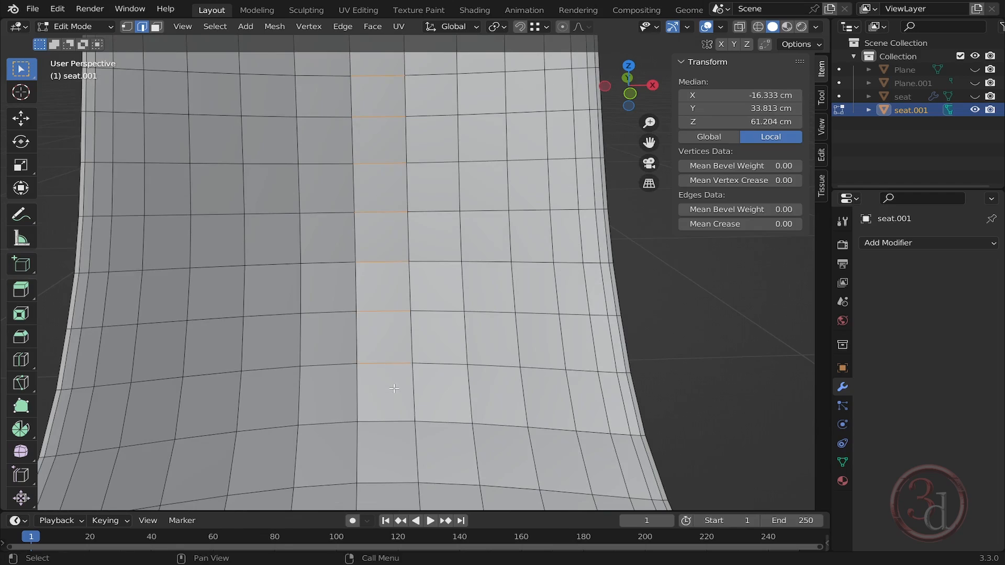
Add the horizontal edges of the same column through the seat-to-backrest bend to the selection.
{"action": "middle_click_drag", "start_coordinate": [394, 369], "coordinate": [366, 307]}
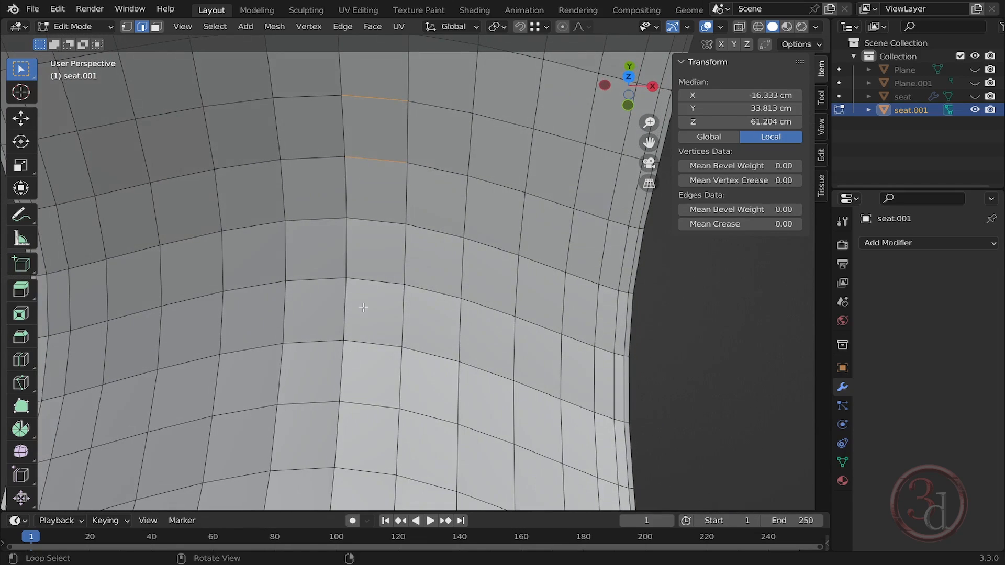
{"action": "left_click_drag", "start_coordinate": [374, 192], "coordinate": [382, 419]}
{"action": "middle_click_drag", "start_coordinate": [382, 419], "coordinate": [391, 352]}
{"action": "left_click_drag", "start_coordinate": [401, 178], "coordinate": [409, 414]}
{"action": "middle_click_drag", "start_coordinate": [410, 414], "coordinate": [323, 224]}
Extend the edge selection along the same column to the seat's front, skipping the row just before the last selected edge.
{"action": "scroll", "coordinate": [323, 224], "scroll_direction": "up", "scroll_amount": 3}
{"action": "left_click_drag", "start_coordinate": [304, 220], "coordinate": [338, 244], "text": "shift"}
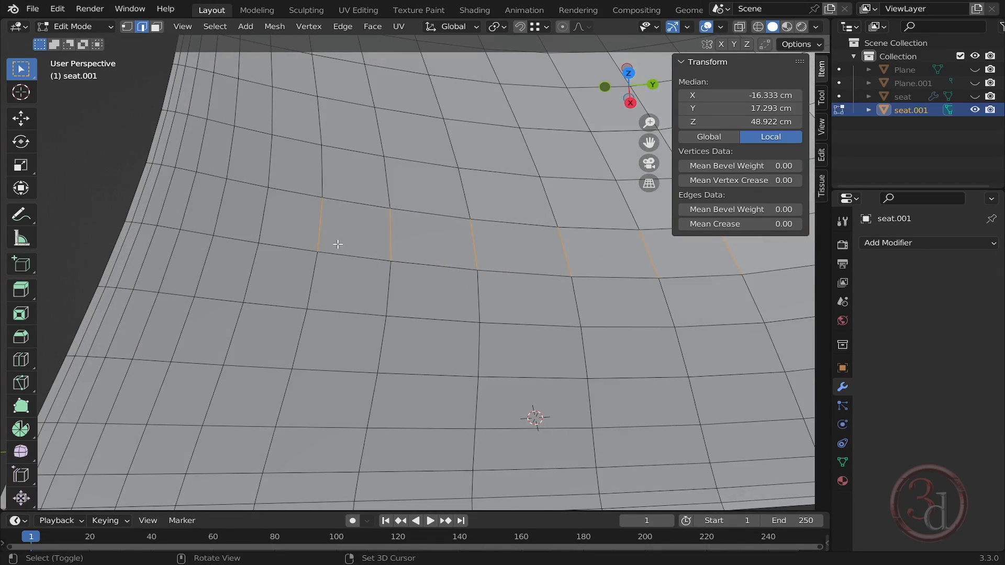
{"action": "middle_click_drag", "start_coordinate": [284, 245], "coordinate": [347, 280], "text": "shift"}
{"action": "left_click_drag", "start_coordinate": [366, 255], "coordinate": [307, 268], "text": "shift"}
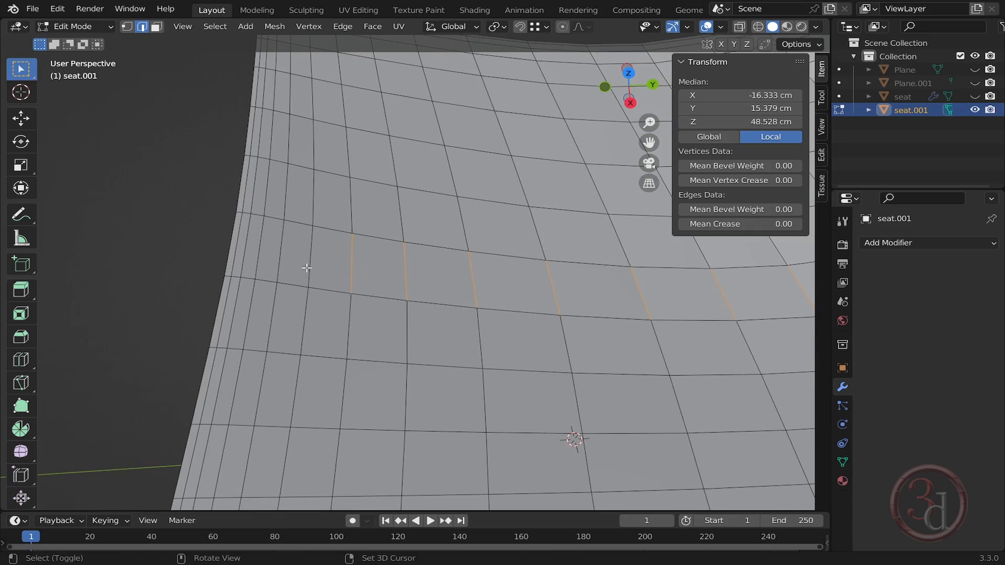
{"action": "left_click", "coordinate": [274, 255], "text": "shift"}
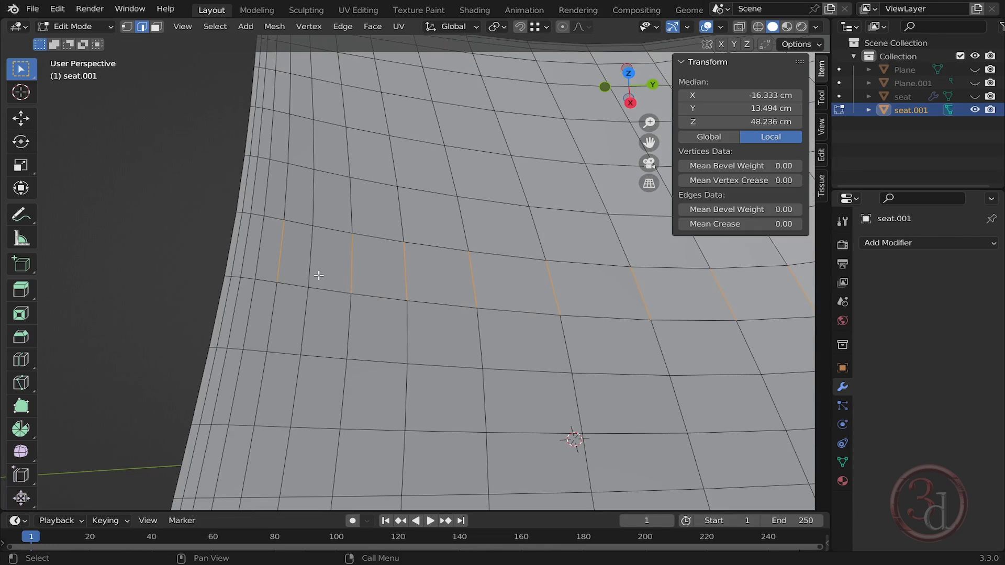
{"action": "scroll", "coordinate": [365, 278], "scroll_direction": "down", "scroll_amount": 4}
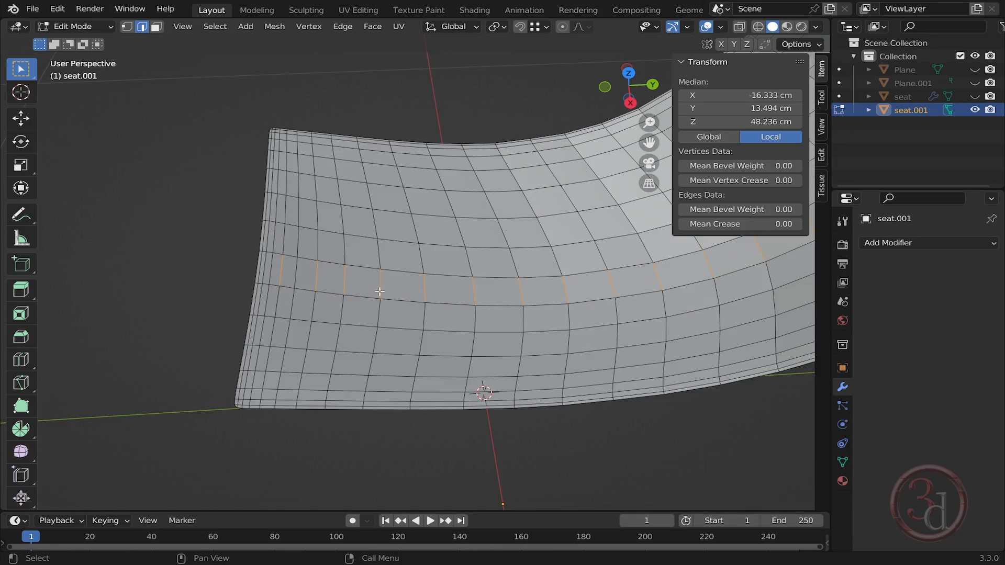
Expand the selected edges to full edge loops across the seat and backrest.
{"action": "left_click", "coordinate": [212, 27]}
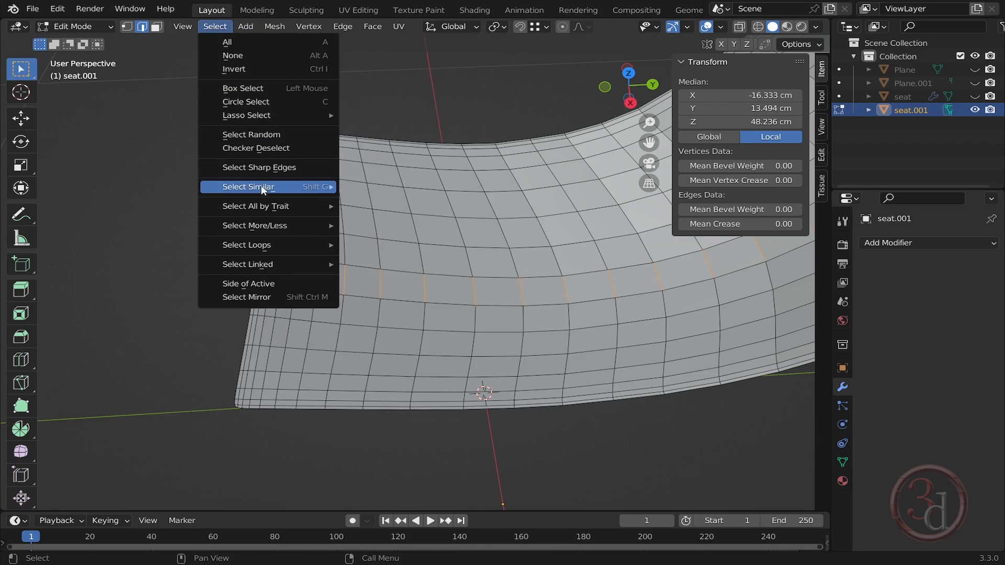
{"action": "mouse_move", "coordinate": [256, 245]}
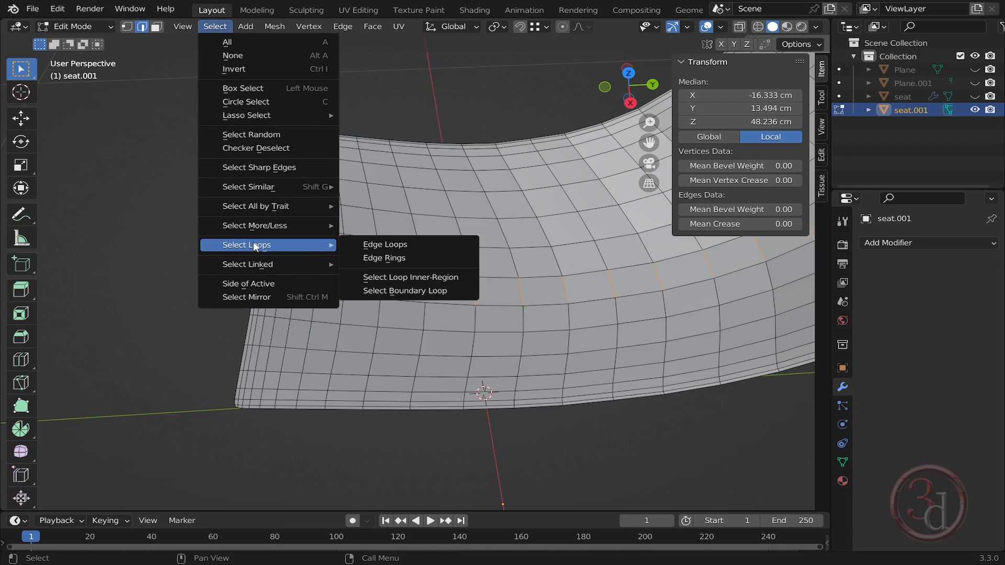
{"action": "left_click", "coordinate": [386, 249]}
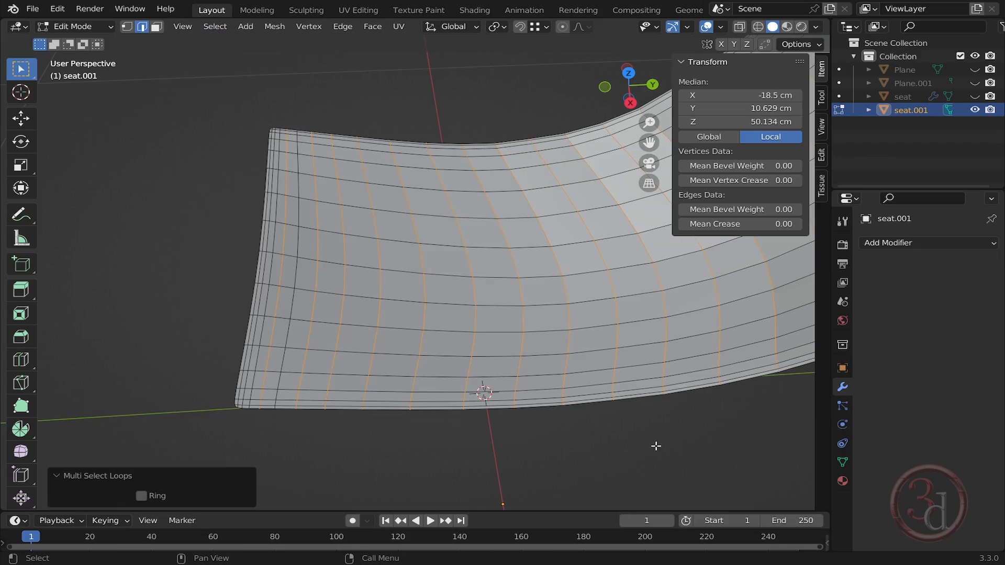
Separate the selected loops into their own object and, in Object Mode, rename it lines.
{"action": "middle_click_drag", "start_coordinate": [652, 360], "coordinate": [423, 259]}
{"action": "key", "text": "p"}
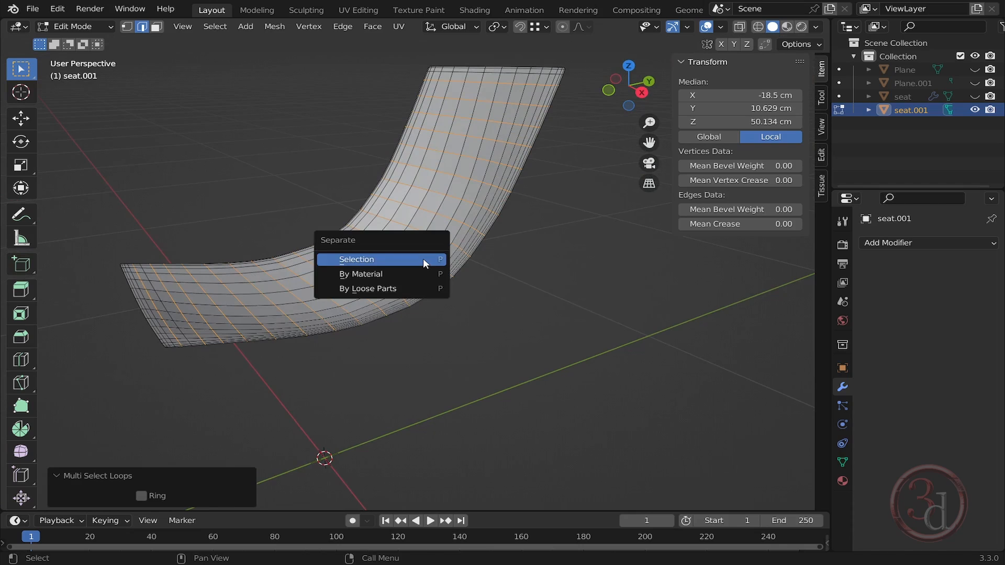
{"action": "left_click", "coordinate": [369, 260]}
{"action": "key", "text": "Tab"}
{"action": "double_click", "coordinate": [908, 123]}
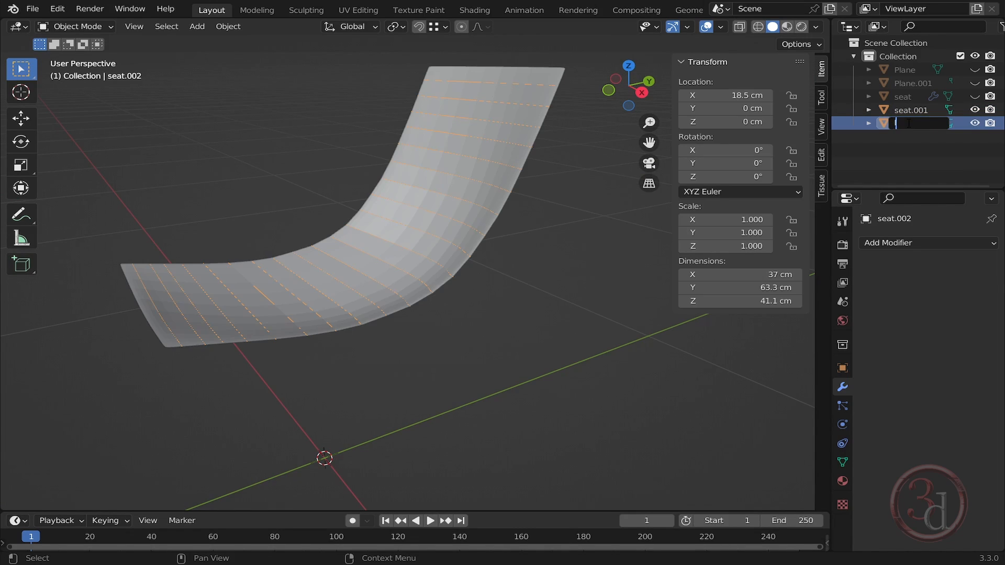
{"action": "key", "text": "Return"}
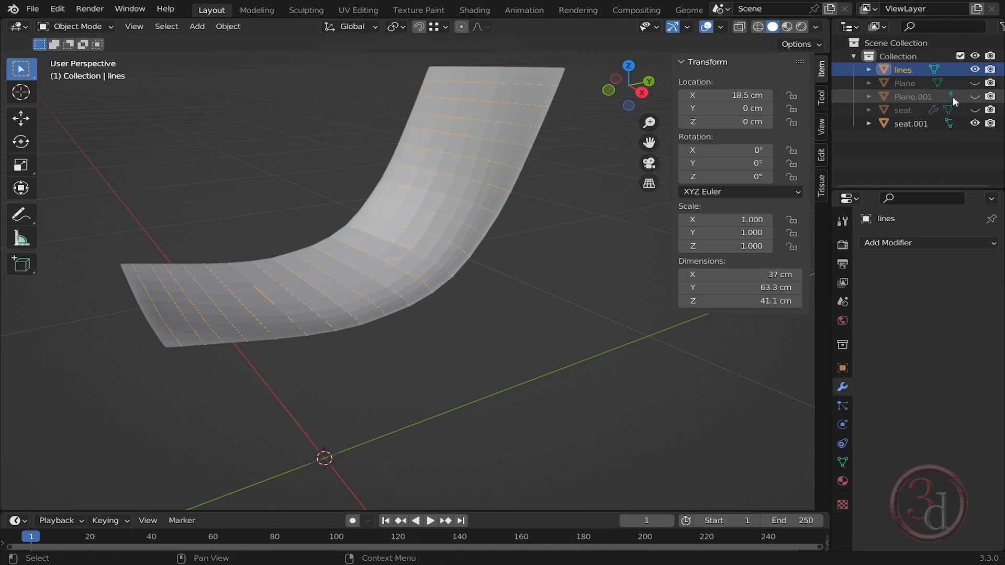
Convert the lines object to a curve.
{"action": "right_click", "coordinate": [509, 85]}
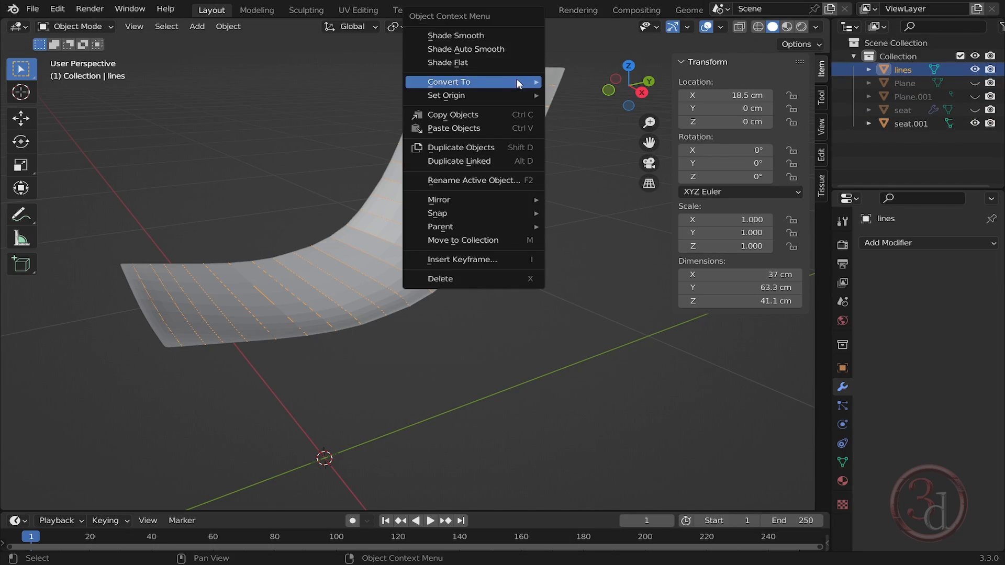
{"action": "mouse_move", "coordinate": [511, 80]}
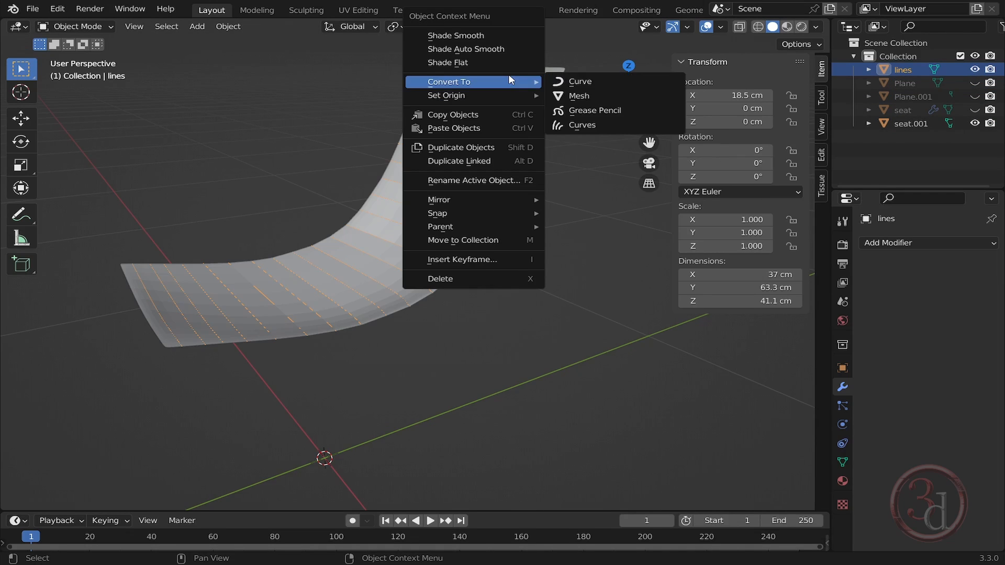
{"action": "left_click", "coordinate": [577, 84]}
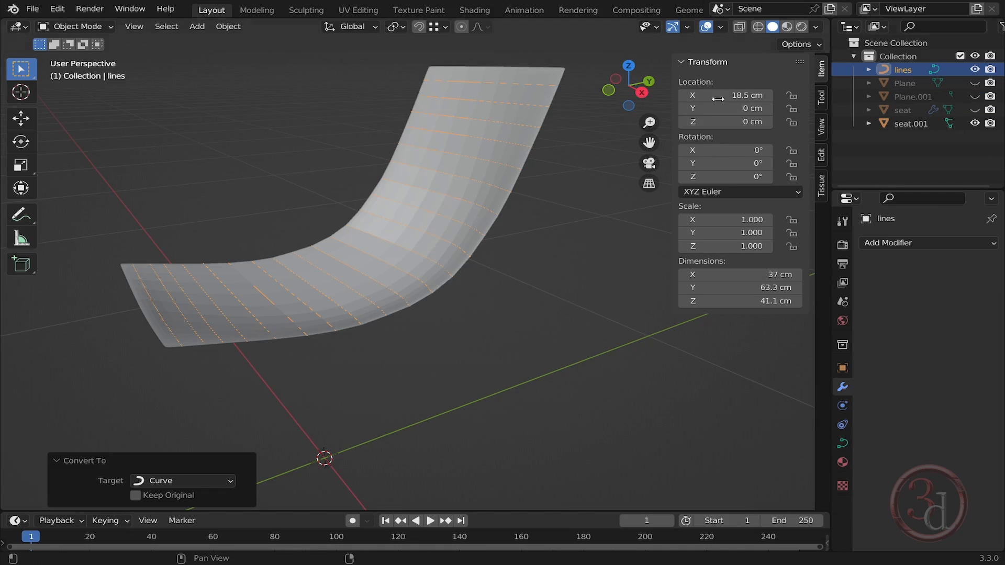
Bevel the lines curve, trying a depth of 0.5 cm before settling on 0.2 cm.
{"action": "left_click", "coordinate": [842, 443]}
{"action": "scroll", "coordinate": [921, 441], "scroll_direction": "down", "scroll_amount": 10}
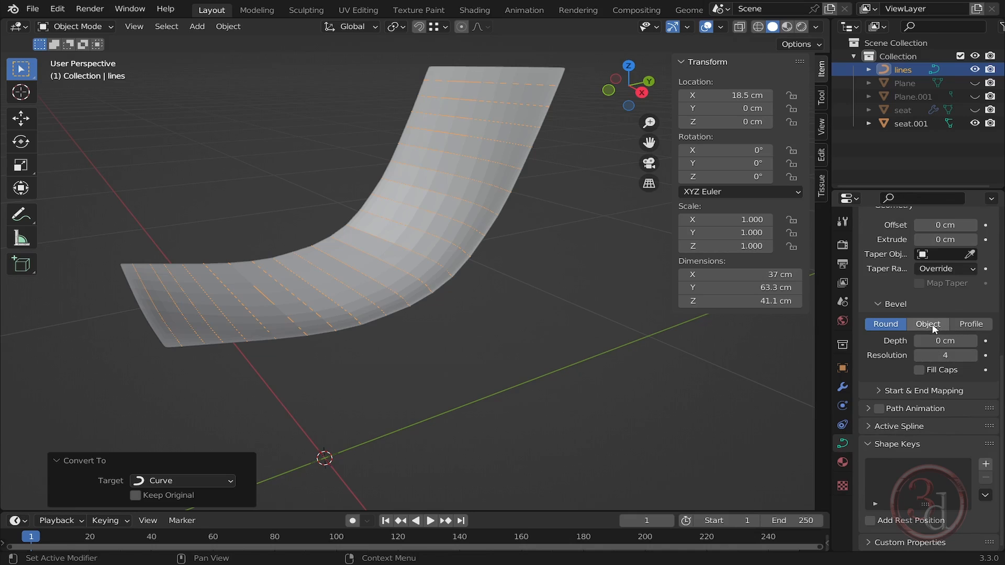
{"action": "left_click", "coordinate": [941, 341]}
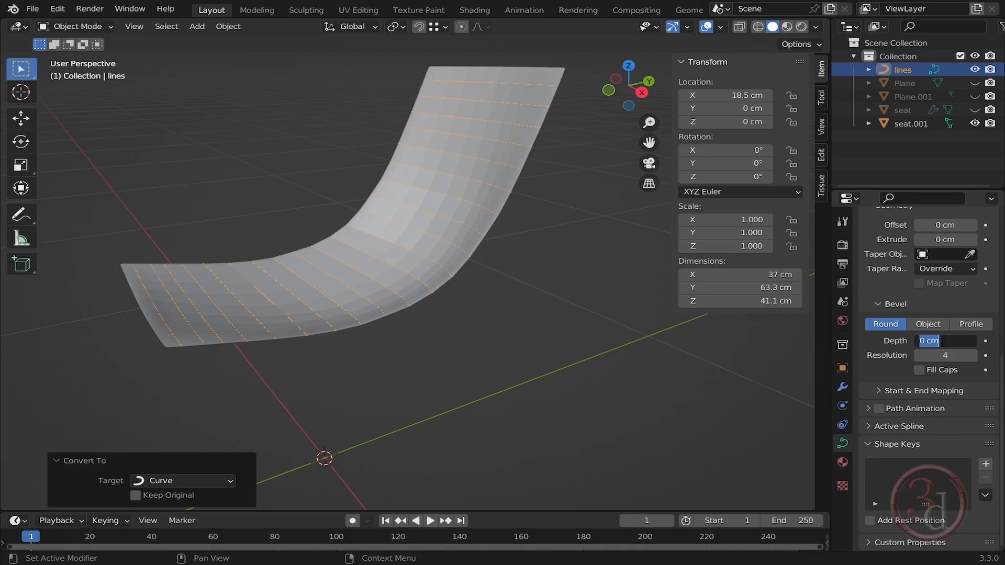
{"action": "type", "text": "0.5"}
{"action": "key", "text": "Return"}
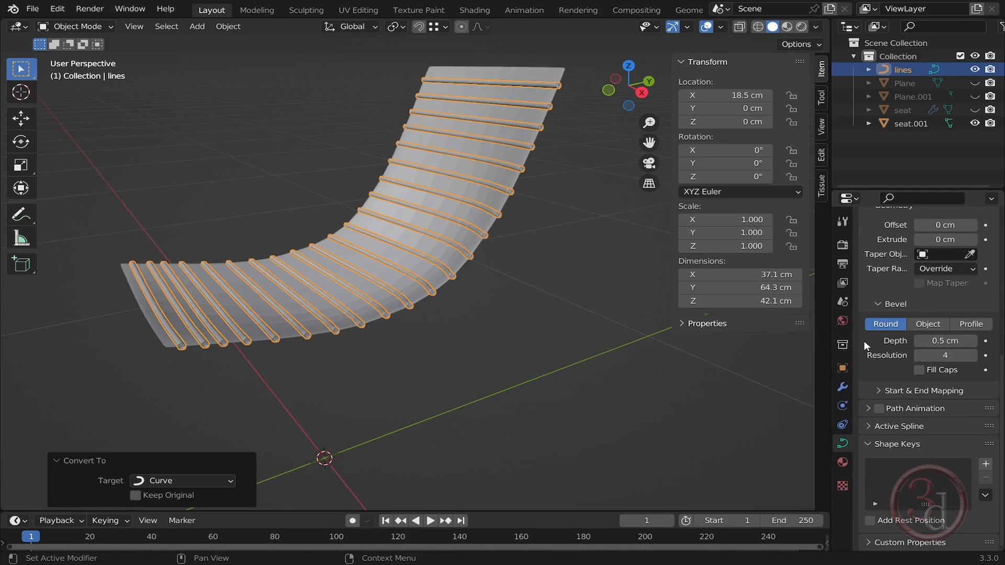
{"action": "middle_click_drag", "start_coordinate": [494, 284], "coordinate": [515, 287]}
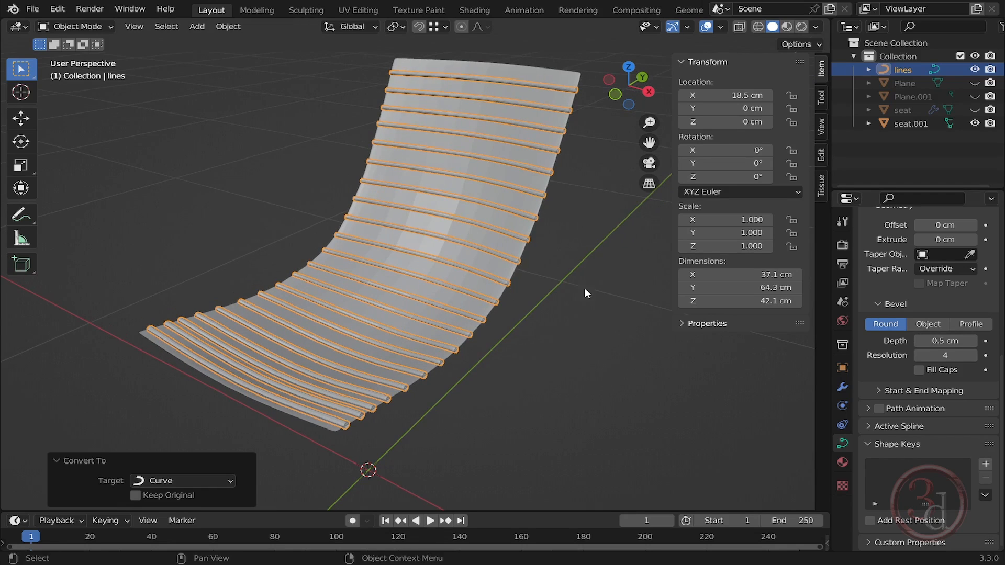
{"action": "left_click", "coordinate": [917, 340]}
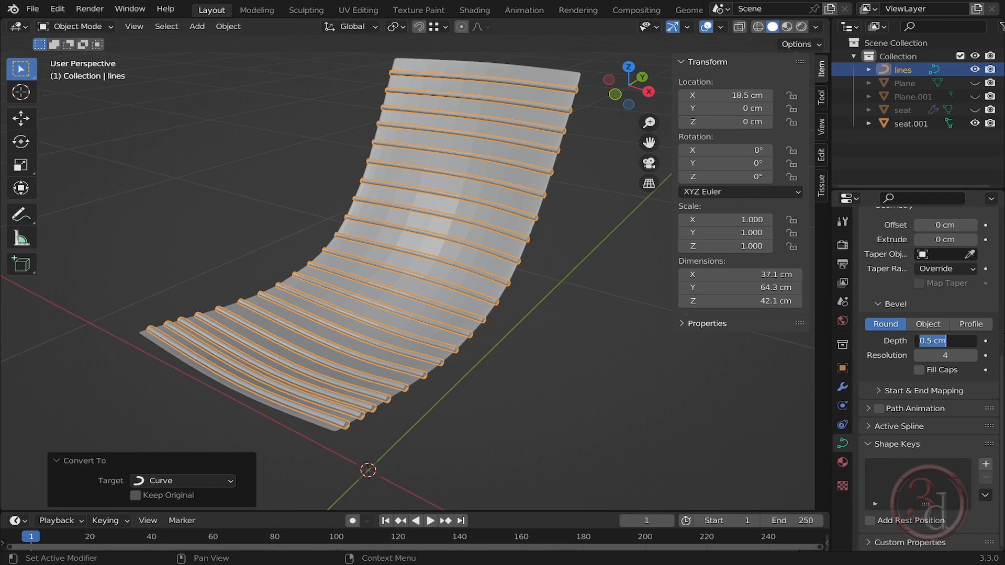
{"action": "type", "text": "0.2"}
{"action": "key", "text": "Return"}
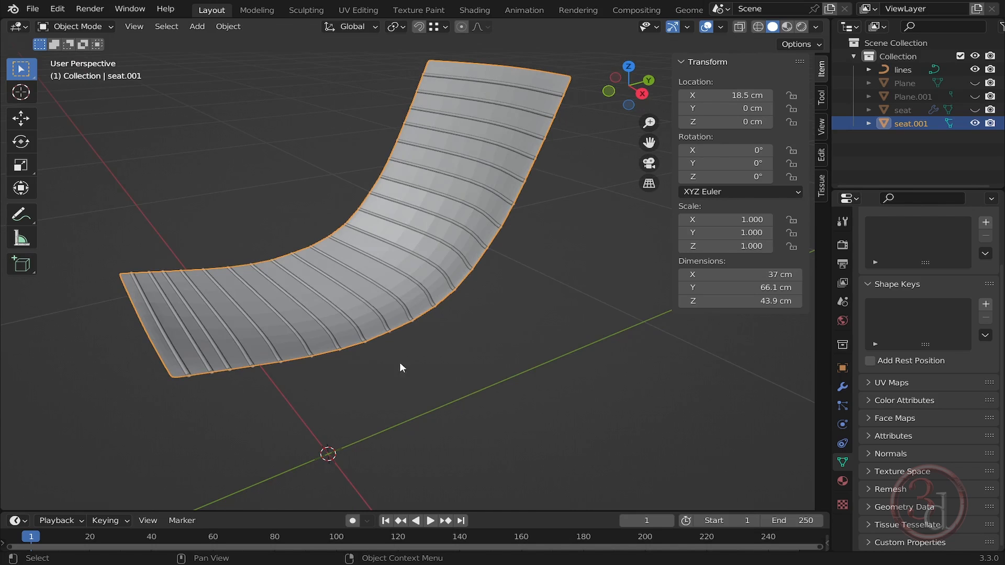
Enter Edit Mode on the seat.001 surface and select the outer edge loop along one long side.
{"action": "mouse_move", "coordinate": [438, 322]}
{"action": "middle_mouse_down"}
{"action": "mouse_move", "coordinate": [555, 314]}
{"action": "mouse_move", "coordinate": [442, 323]}
{"action": "middle_mouse_up"}
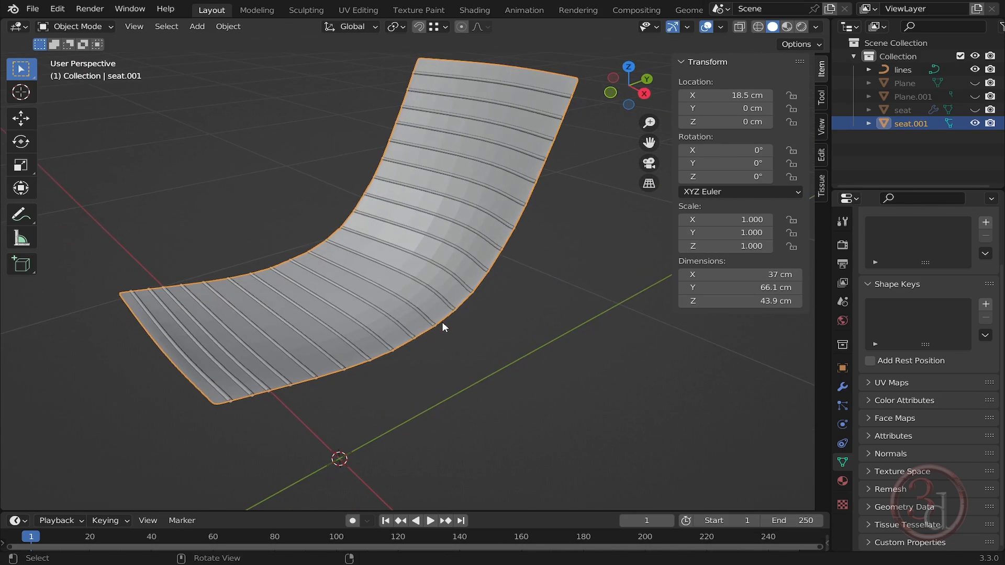
{"action": "left_click", "coordinate": [532, 291]}
{"action": "left_click", "coordinate": [511, 141]}
{"action": "middle_click_drag", "start_coordinate": [501, 143], "coordinate": [512, 148], "text": "shift"}
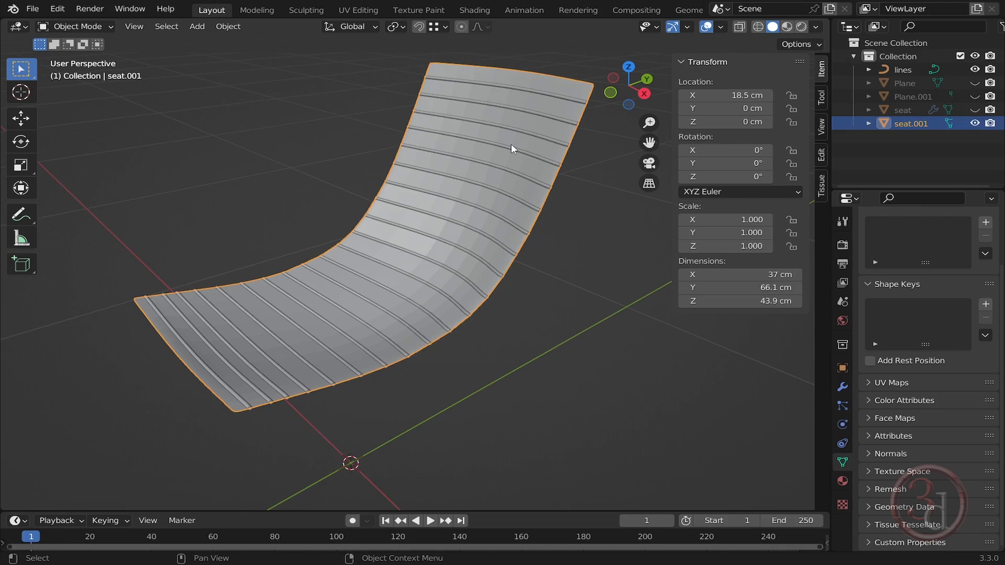
{"action": "key", "text": "Tab"}
{"action": "scroll", "coordinate": [454, 330], "scroll_direction": "up", "scroll_amount": 7}
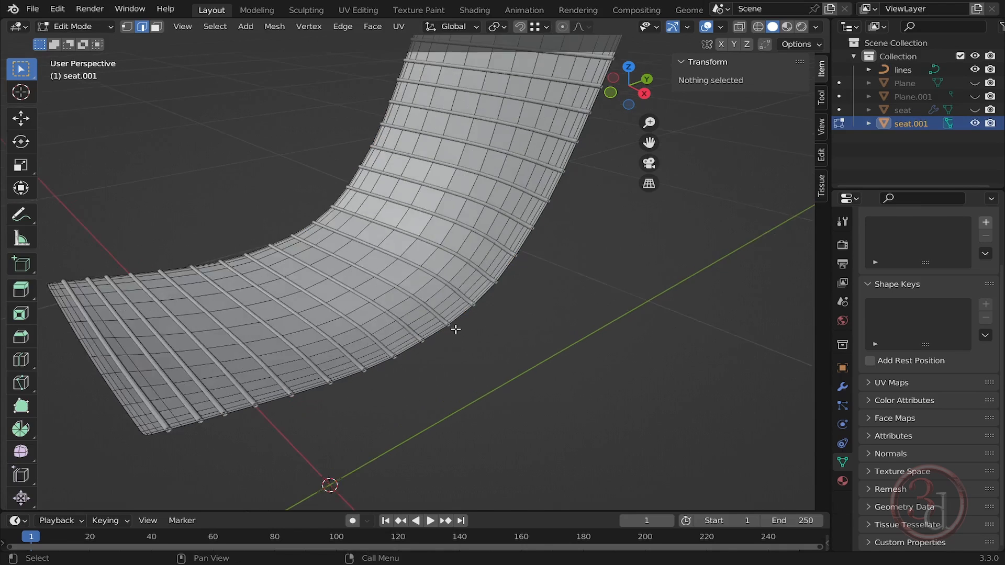
{"action": "left_click", "coordinate": [450, 273], "text": "alt"}
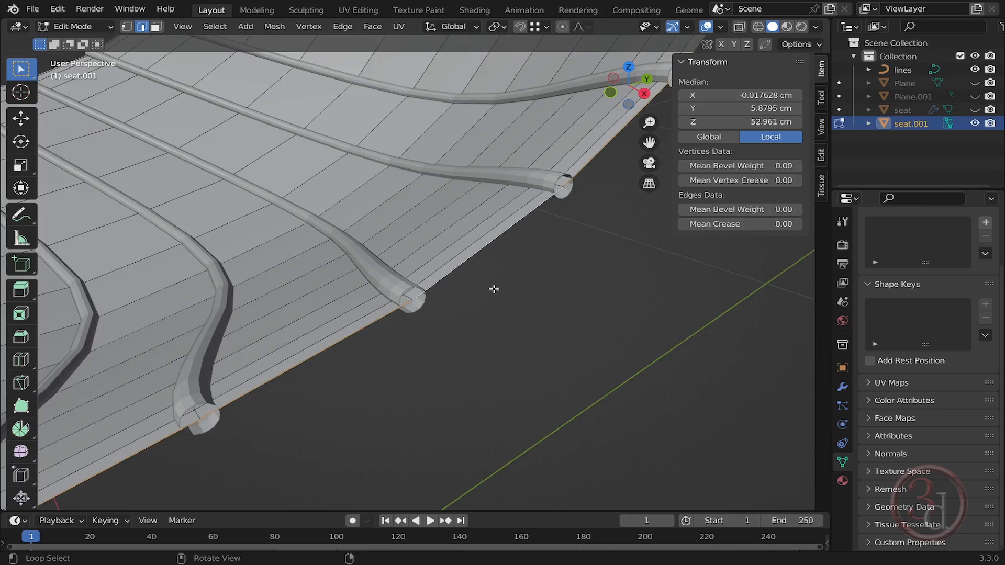
Add the backrest's top border edge to the selection.
{"action": "scroll", "coordinate": [494, 314], "scroll_direction": "down", "scroll_amount": 10}
{"action": "middle_click_drag", "start_coordinate": [576, 258], "coordinate": [502, 323]}
{"action": "middle_click_drag", "start_coordinate": [499, 259], "coordinate": [496, 286]}
{"action": "scroll", "coordinate": [584, 275], "scroll_direction": "up", "scroll_amount": 5}
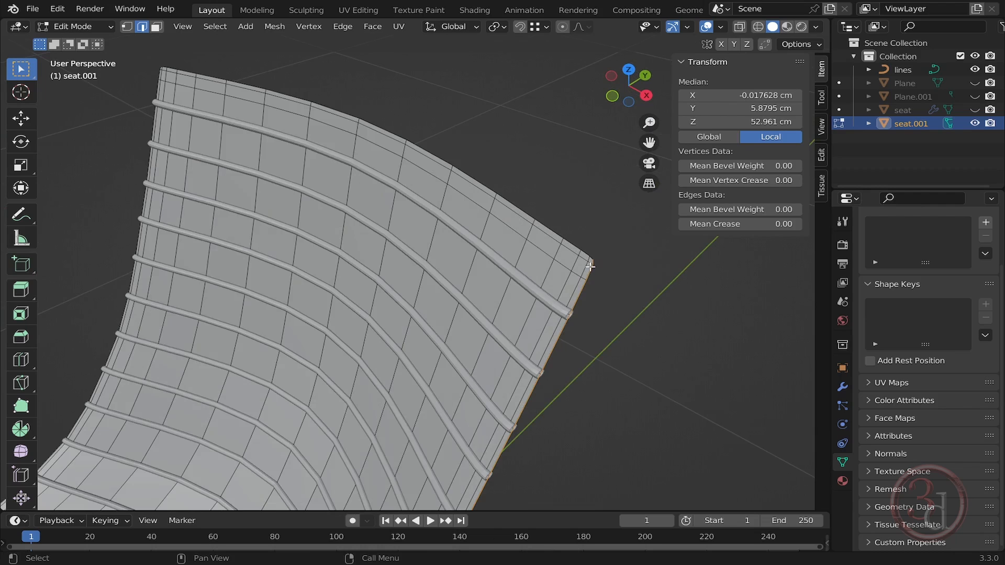
{"action": "scroll", "coordinate": [590, 267], "scroll_direction": "up", "scroll_amount": 2}
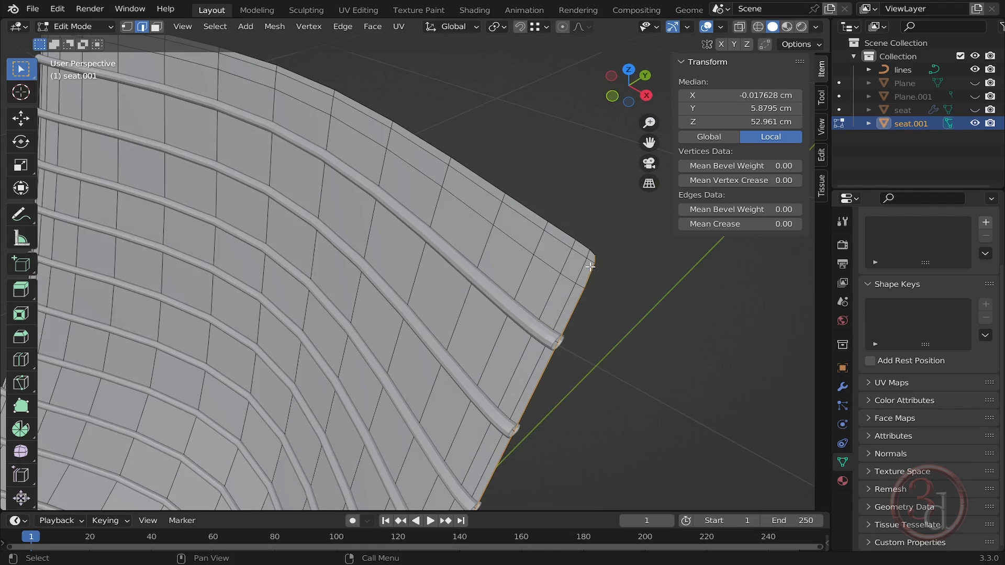
{"action": "left_click", "coordinate": [530, 211], "text": "alt"}
Add the opposite long side and the seat's front edge to complete the selected border.
{"action": "scroll", "coordinate": [530, 219], "scroll_direction": "down", "scroll_amount": 5}
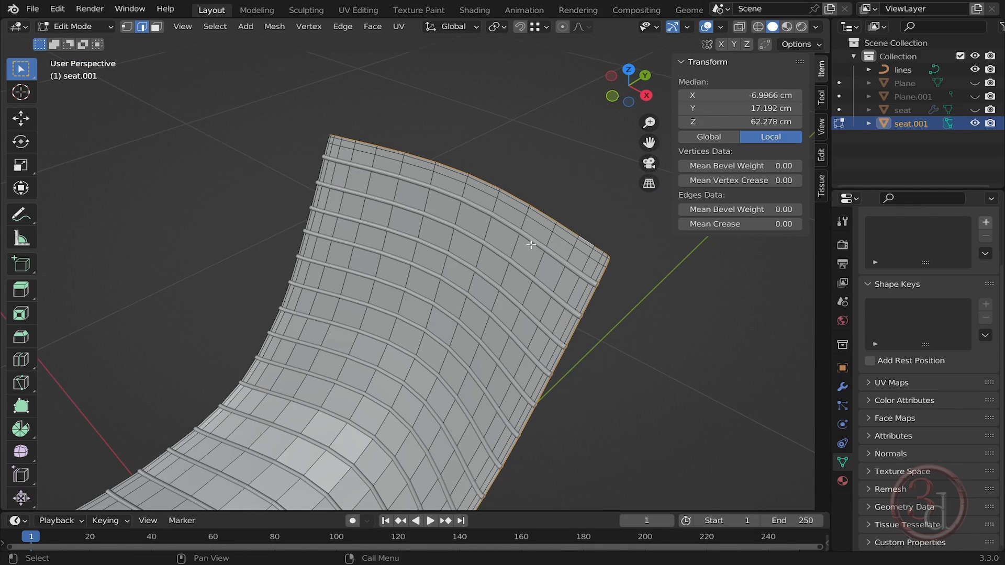
{"action": "middle_click_drag", "start_coordinate": [321, 314], "coordinate": [382, 213]}
{"action": "scroll", "coordinate": [345, 202], "scroll_direction": "up", "scroll_amount": 5}
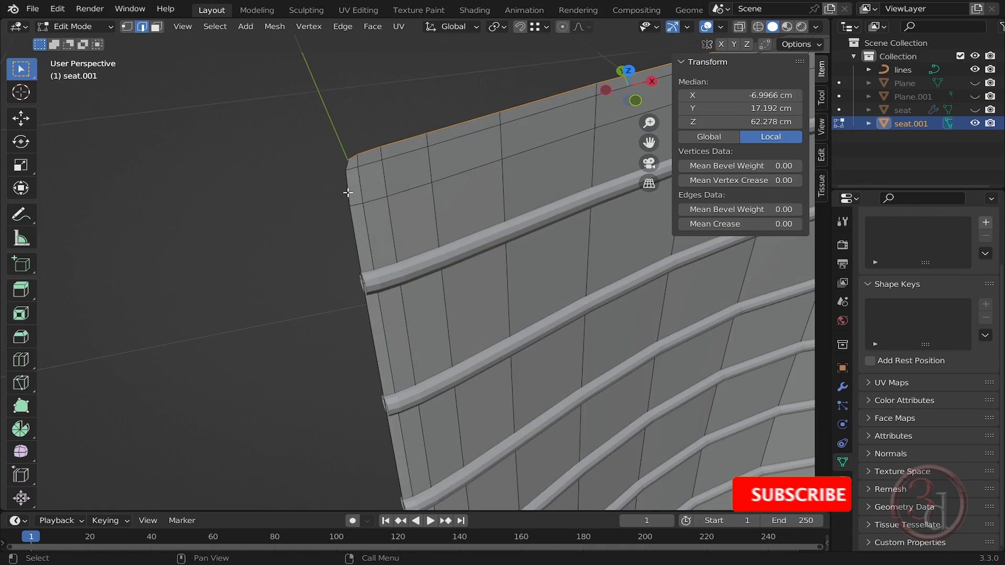
{"action": "left_click", "coordinate": [349, 192], "text": "alt"}
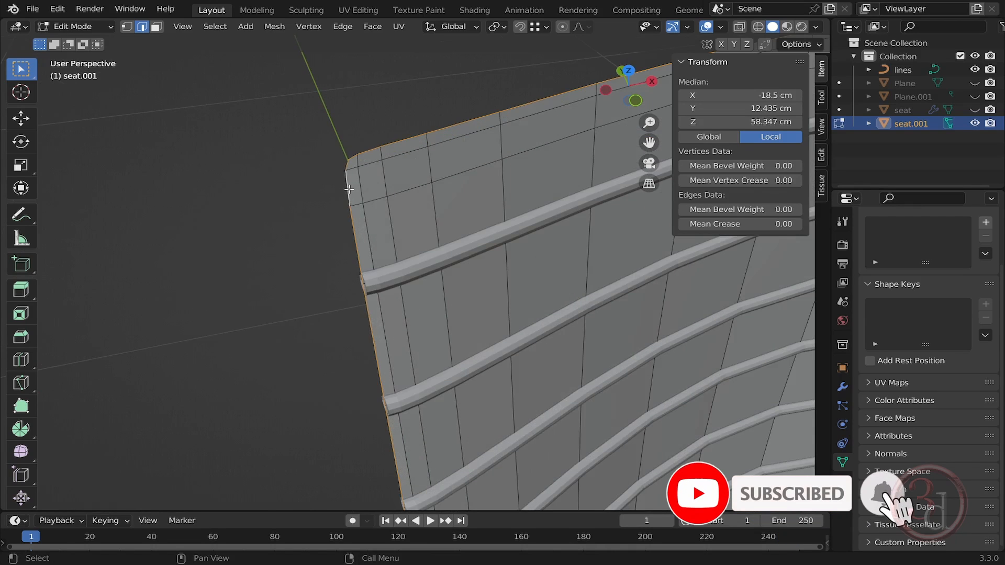
{"action": "scroll", "coordinate": [366, 181], "scroll_direction": "down", "scroll_amount": 6}
{"action": "middle_click_drag", "start_coordinate": [371, 177], "coordinate": [455, 384]}
{"action": "scroll", "coordinate": [455, 383], "scroll_direction": "up", "scroll_amount": 3}
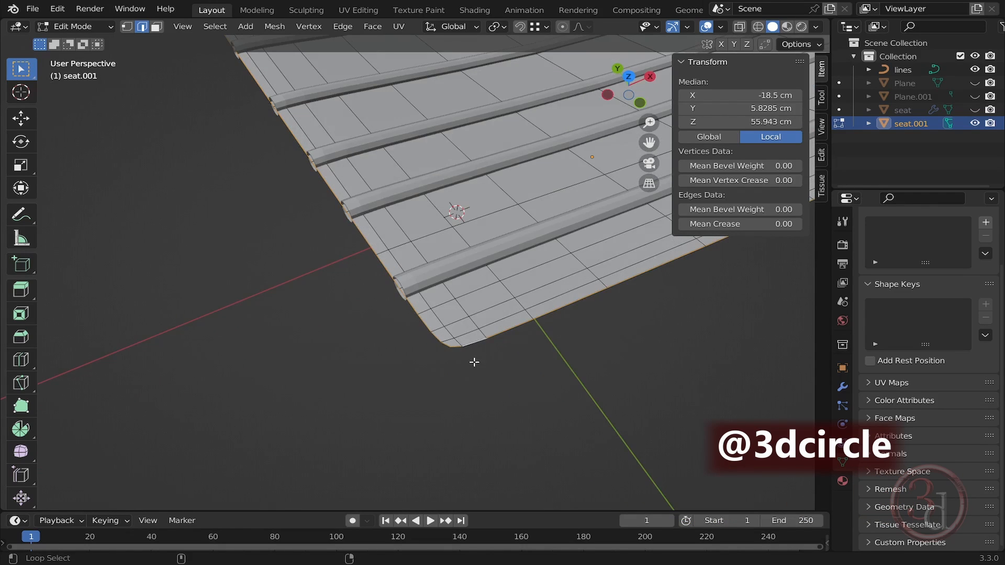
{"action": "middle_click_drag", "start_coordinate": [473, 361], "coordinate": [558, 324]}
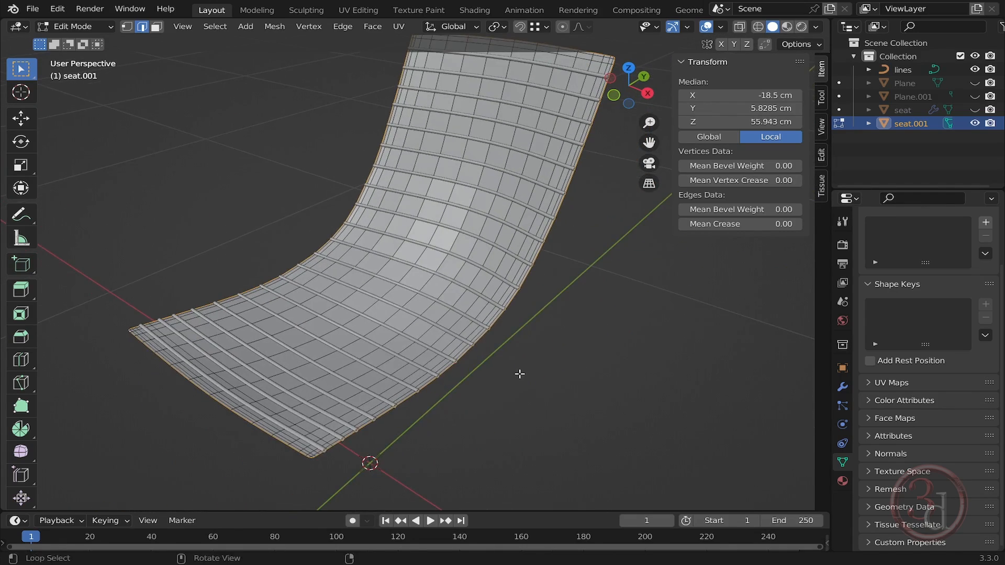
Separate the selected border edges into their own object, return to Object Mode and deselect everything.
{"action": "middle_click_drag", "start_coordinate": [520, 372], "coordinate": [509, 323]}
{"action": "key", "text": "p"}
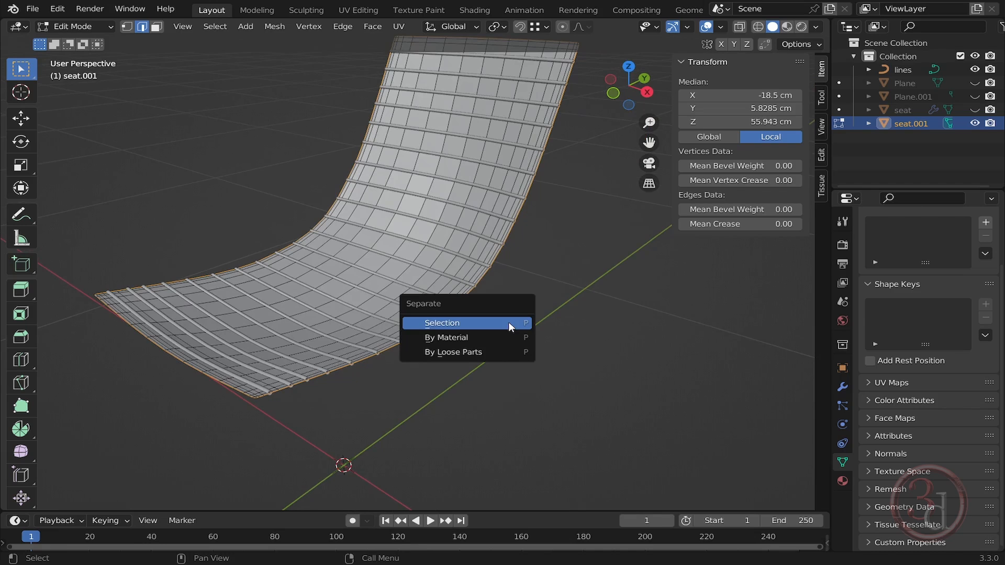
{"action": "left_click", "coordinate": [453, 325]}
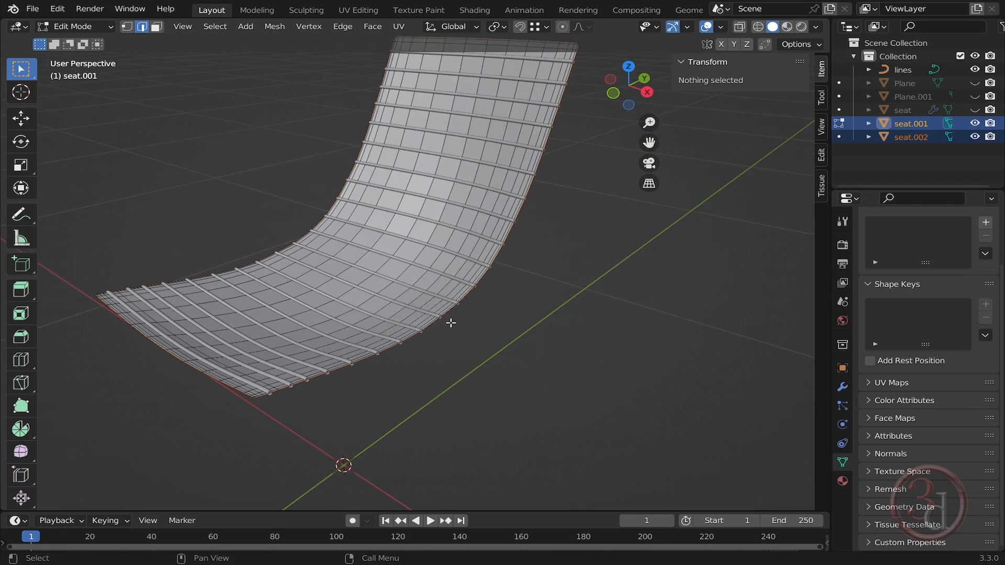
{"action": "middle_click_drag", "start_coordinate": [552, 218], "coordinate": [558, 289]}
{"action": "key", "text": "Tab"}
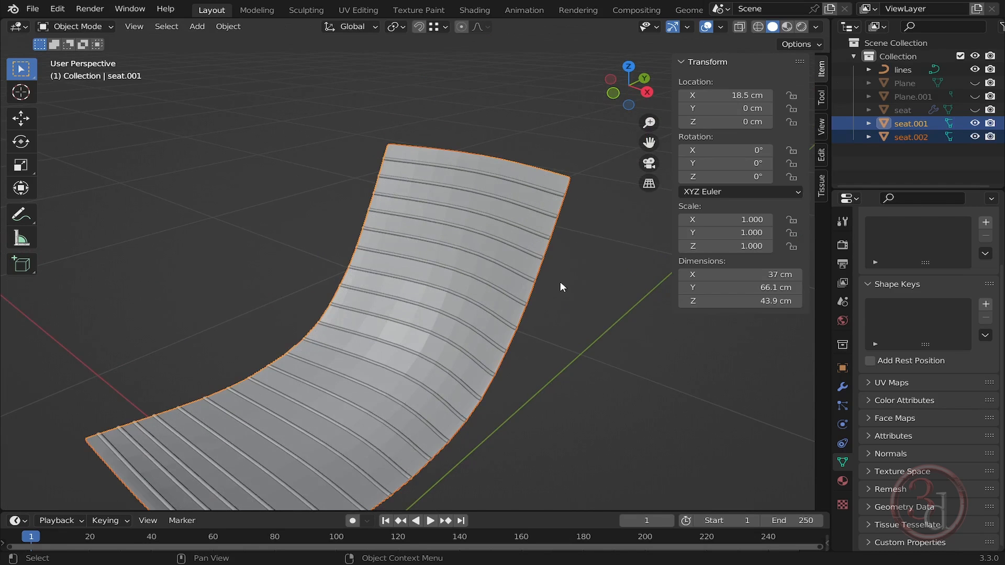
{"action": "middle_click_drag", "start_coordinate": [555, 337], "coordinate": [561, 290]}
{"action": "left_click", "coordinate": [557, 321]}
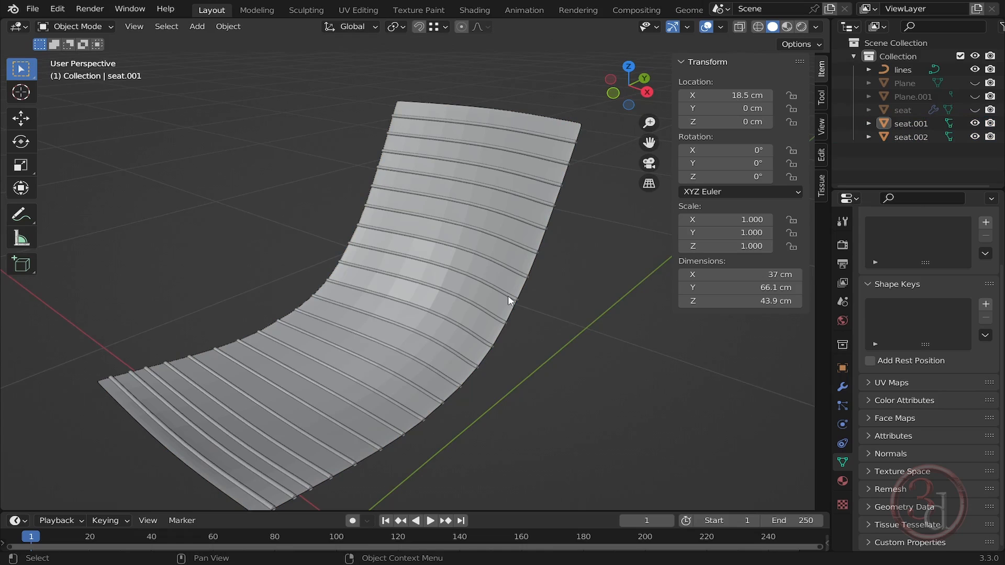
Rename the separated border object border line.
{"action": "left_click", "coordinate": [907, 135]}
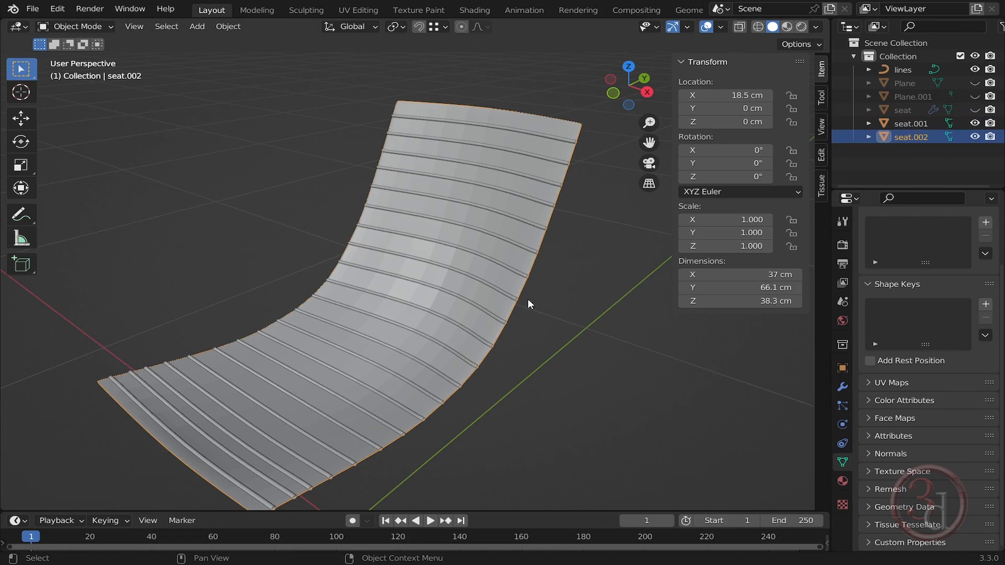
{"action": "double_click", "coordinate": [916, 136]}
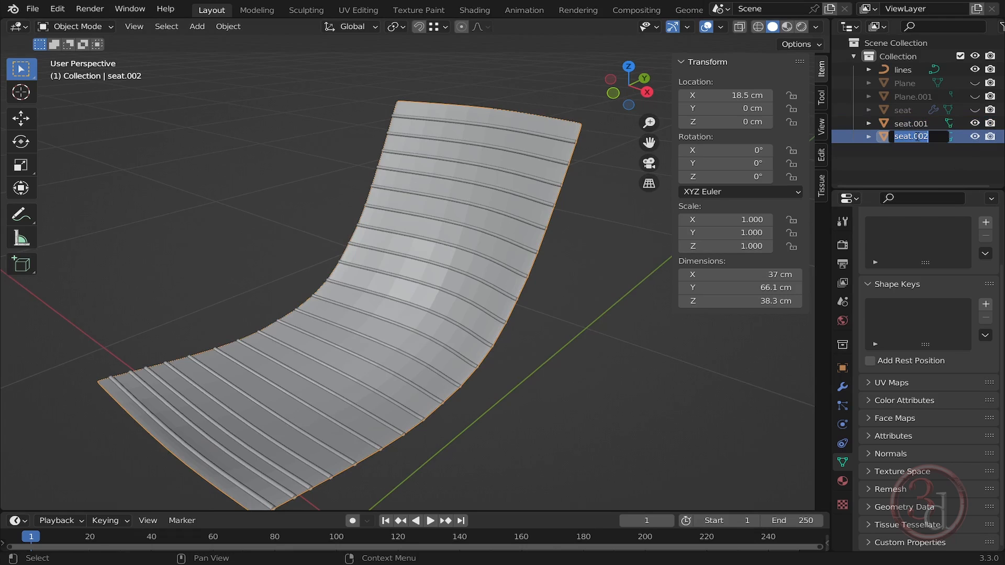
{"action": "type", "text": "border line"}
{"action": "key", "text": "Return"}
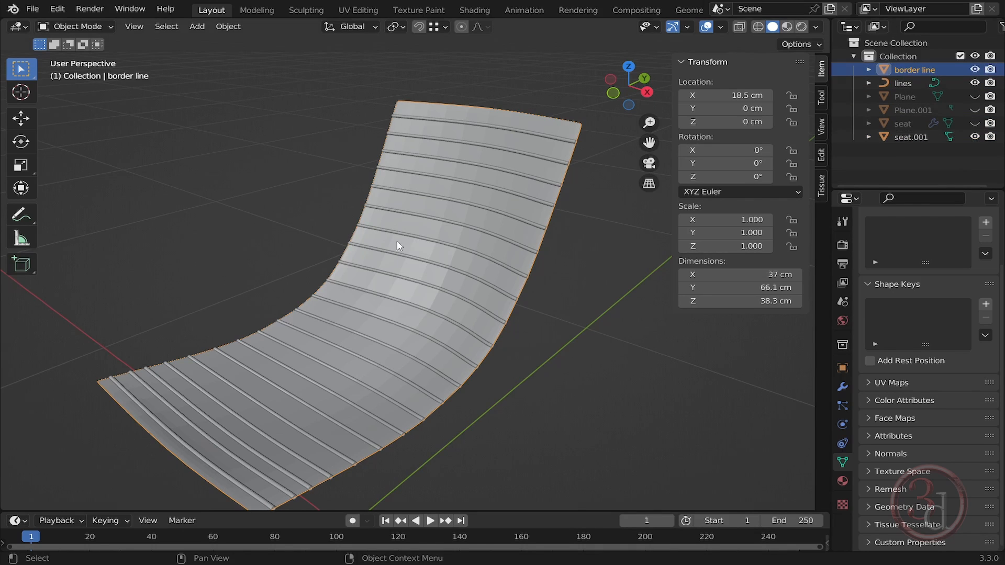
Convert the border line object to a curve.
{"action": "middle_click_drag", "start_coordinate": [508, 302], "coordinate": [511, 275]}
{"action": "right_click", "coordinate": [510, 150]}
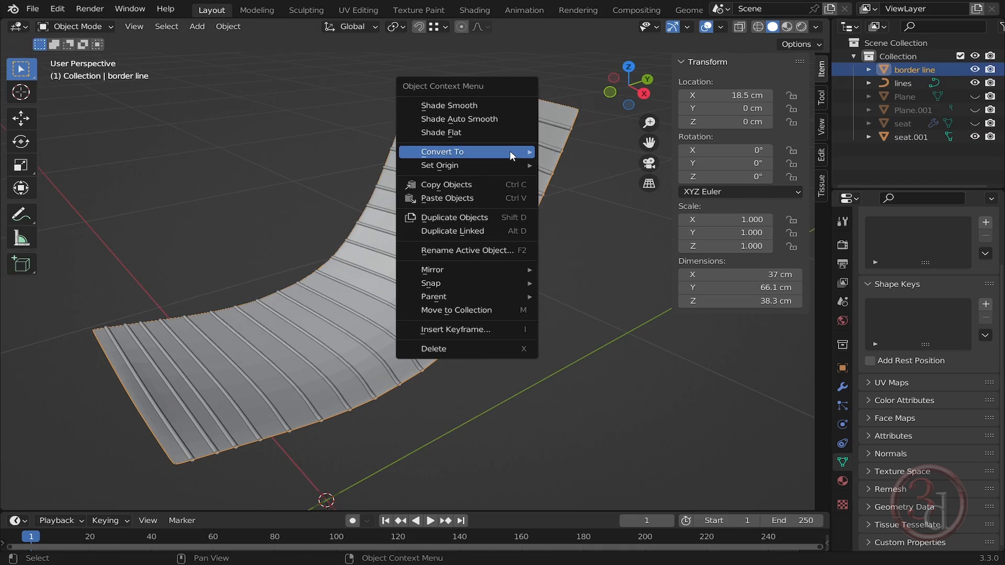
{"action": "mouse_move", "coordinate": [510, 151]}
{"action": "left_click", "coordinate": [560, 148]}
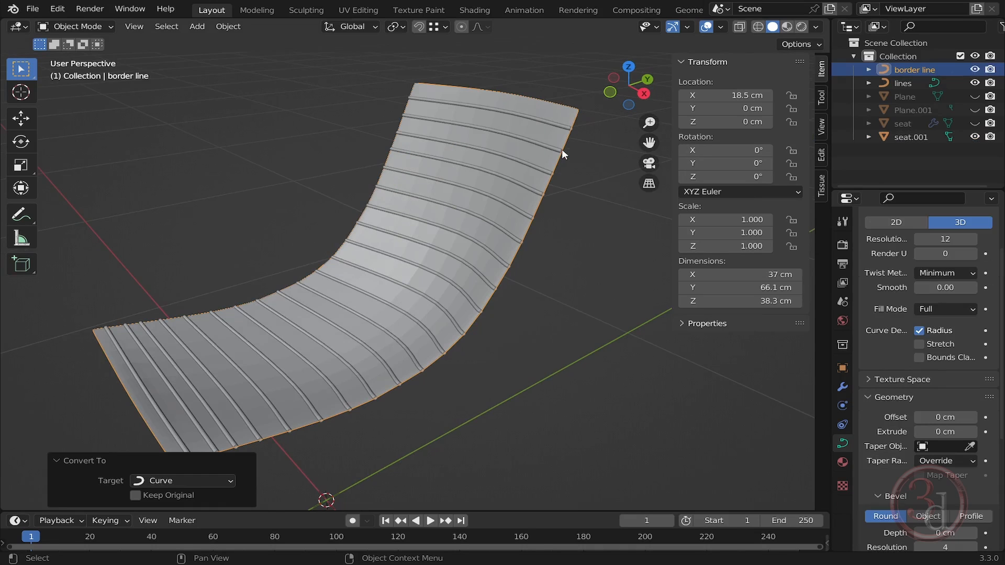
{"action": "middle_click_drag", "start_coordinate": [561, 223], "coordinate": [581, 217], "text": "shift"}
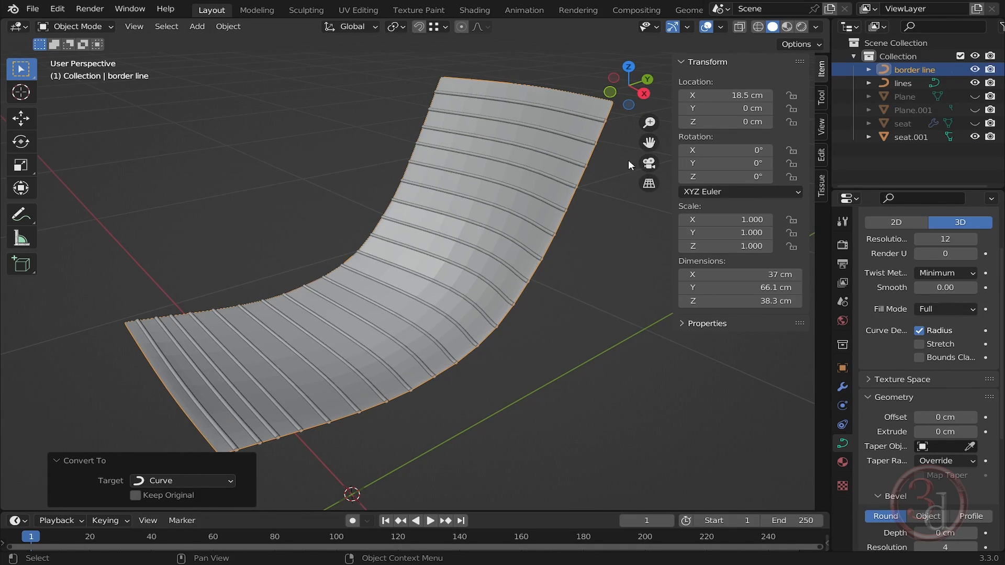
Bevel the border line curve, trying a depth of 0.5 cm before settling on 0.4 cm.
{"action": "scroll", "coordinate": [910, 411], "scroll_direction": "down", "scroll_amount": 8}
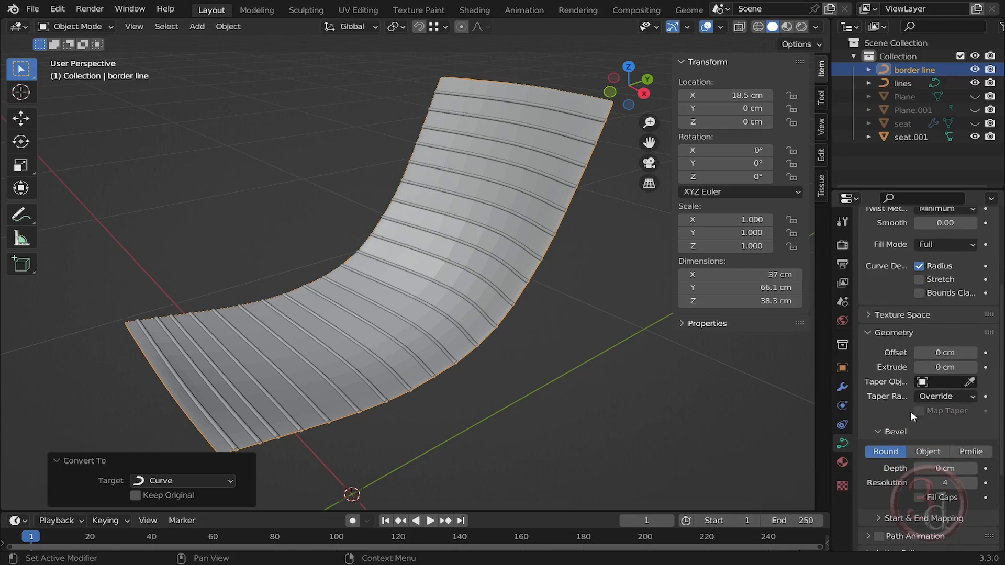
{"action": "left_click", "coordinate": [950, 343]}
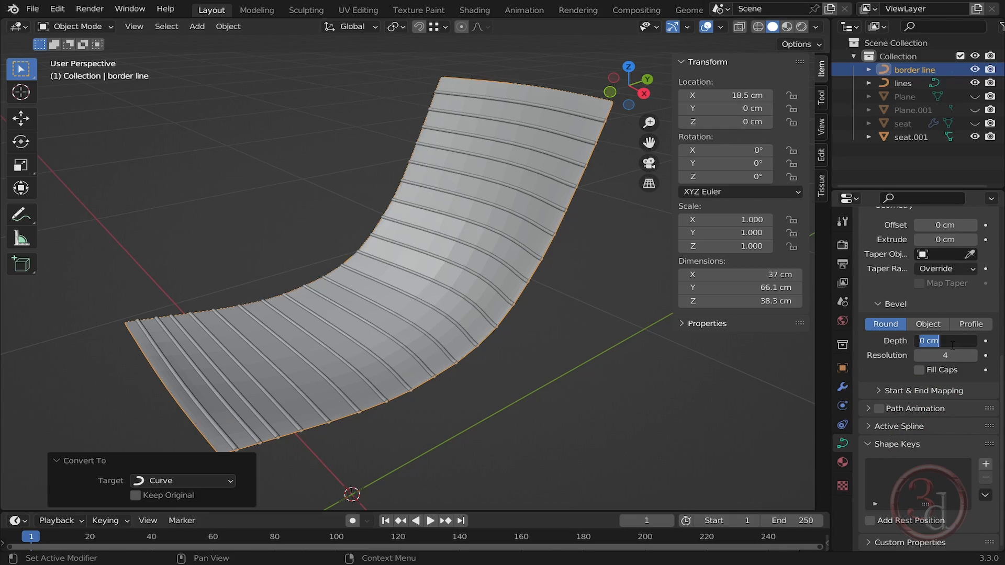
{"action": "type", "text": ".5"}
{"action": "key", "text": "Return"}
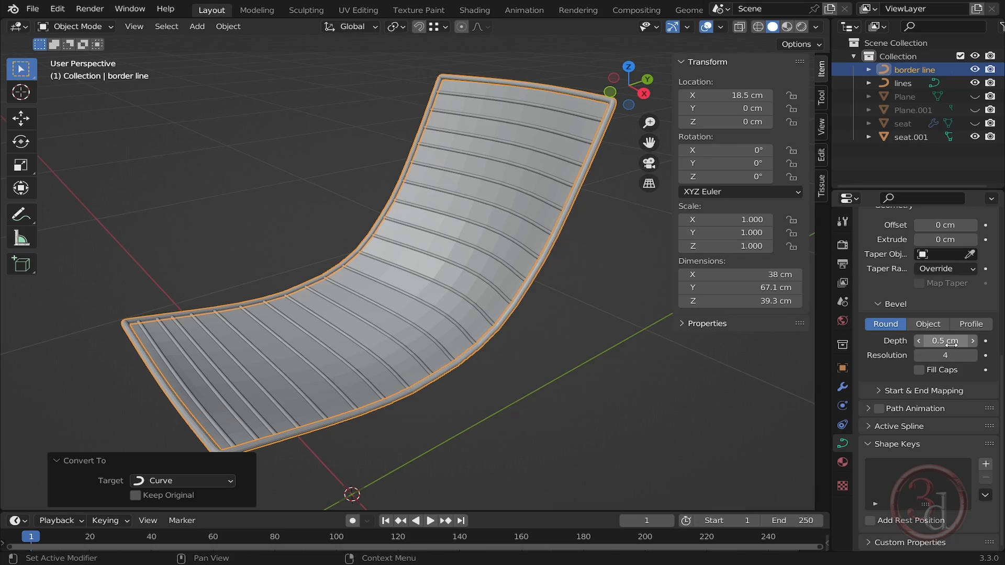
{"action": "left_click", "coordinate": [950, 343]}
{"action": "type", "text": ".4"}
{"action": "key", "text": "Return"}
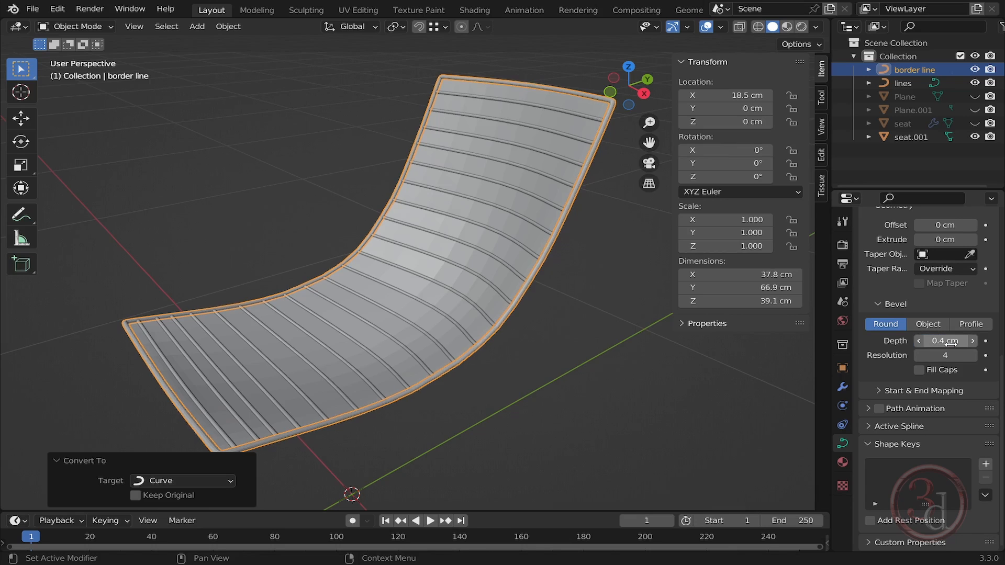
Select the seat.001 surface and hide it in the viewport to view the wire frame alone.
{"action": "left_click", "coordinate": [594, 303]}
{"action": "scroll", "coordinate": [534, 244], "scroll_direction": "down", "scroll_amount": 3}
{"action": "middle_click_drag", "start_coordinate": [534, 244], "coordinate": [512, 229]}
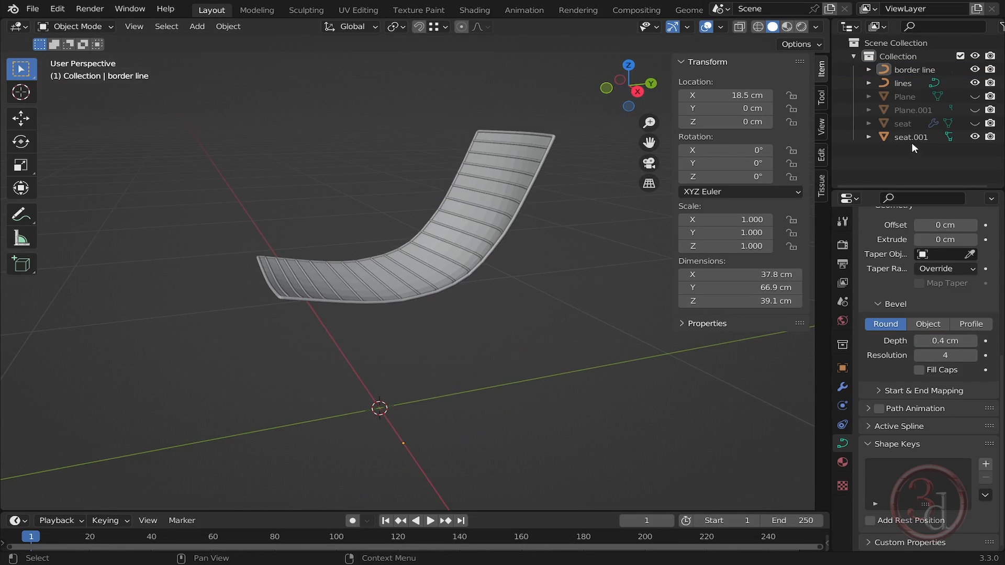
{"action": "left_click", "coordinate": [511, 162]}
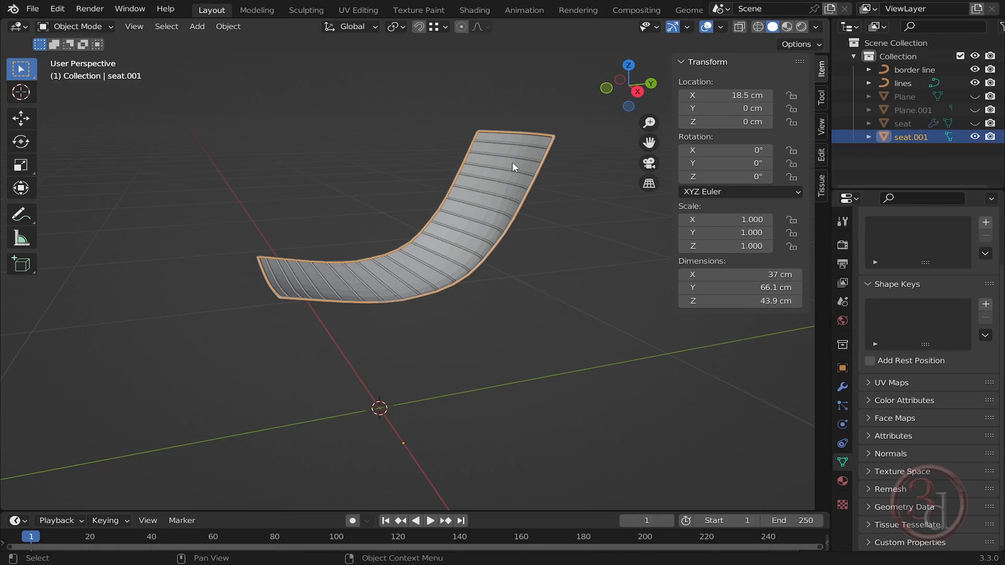
{"action": "left_click", "coordinate": [975, 137]}
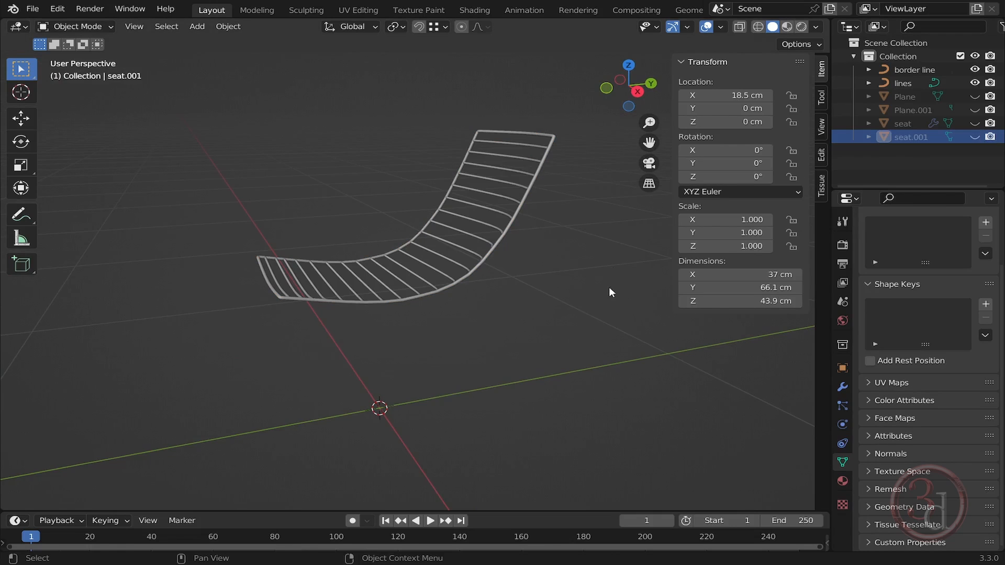
{"action": "middle_click_drag", "start_coordinate": [417, 310], "coordinate": [376, 329]}
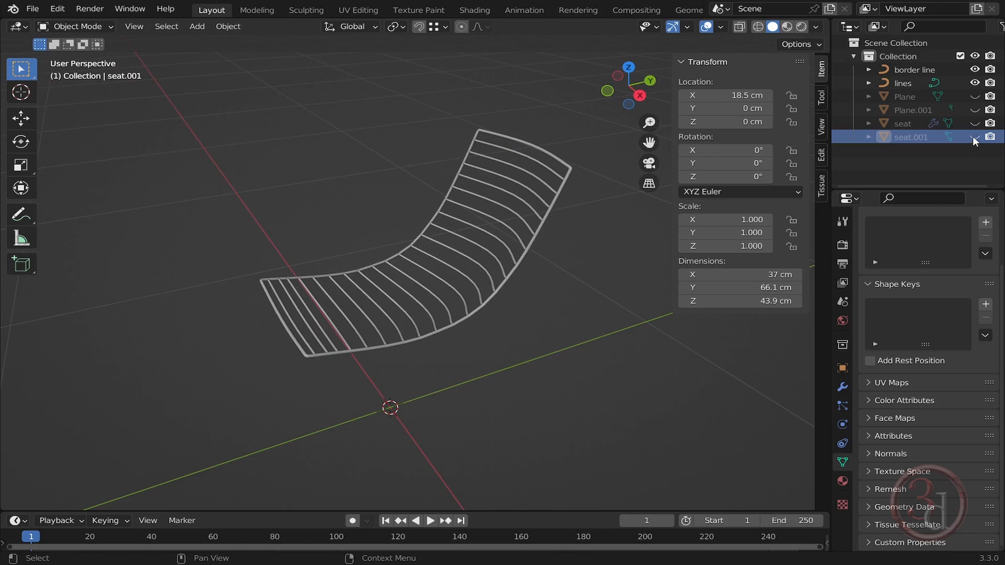
Unhide seat.001 and separate its lengthwise middle edge loop into a new object.
{"action": "left_click", "coordinate": [974, 137]}
{"action": "middle_click_drag", "start_coordinate": [424, 287], "coordinate": [495, 209], "text": "alt"}
{"action": "scroll", "coordinate": [476, 283], "scroll_direction": "up", "scroll_amount": 4}
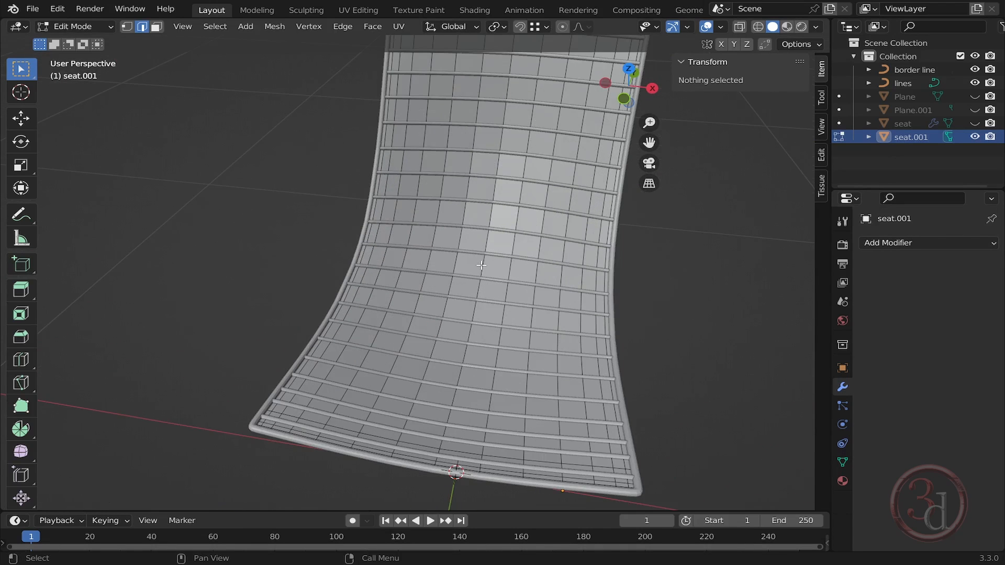
{"action": "left_click", "coordinate": [481, 265], "text": "alt"}
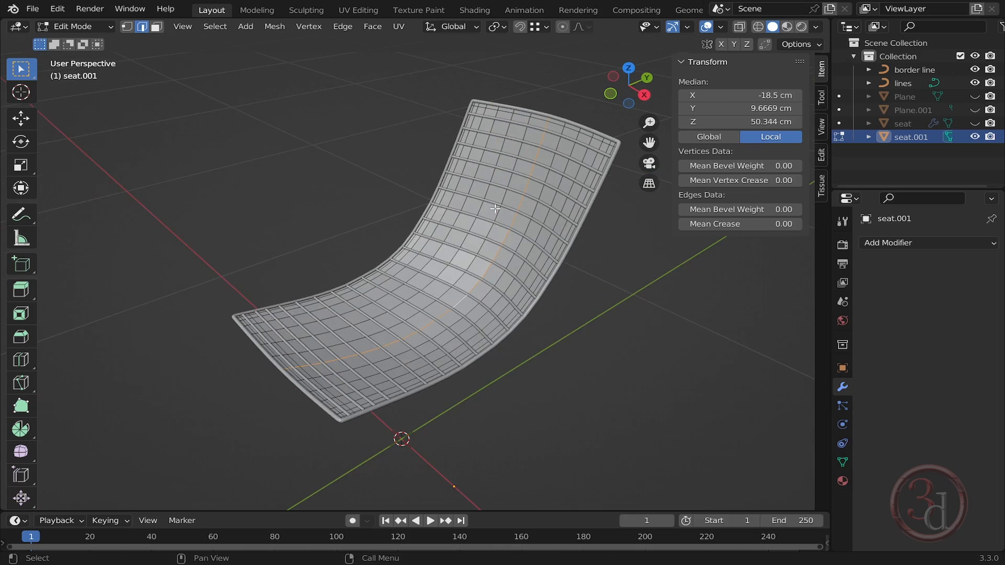
{"action": "key", "text": "p"}
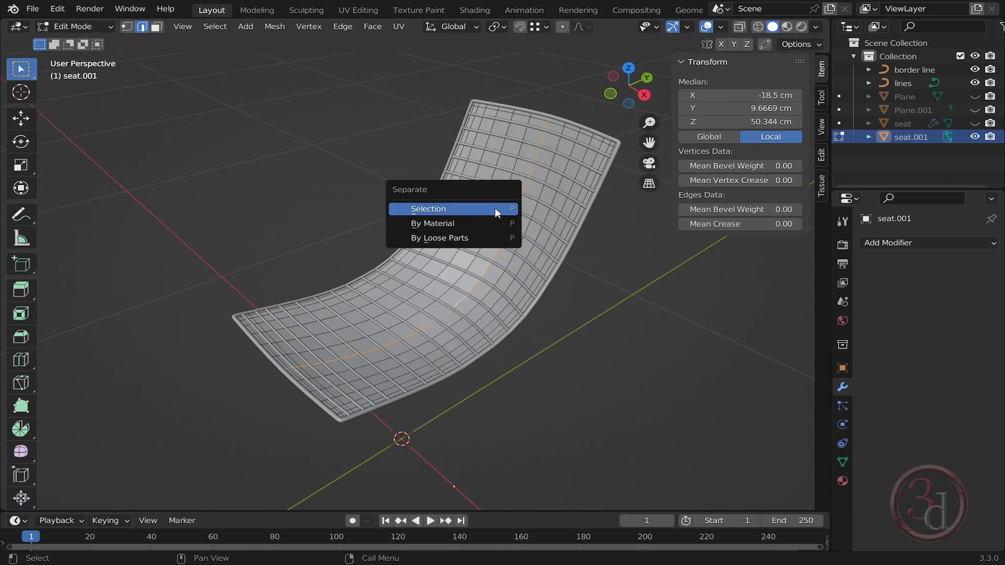
{"action": "left_click", "coordinate": [495, 208]}
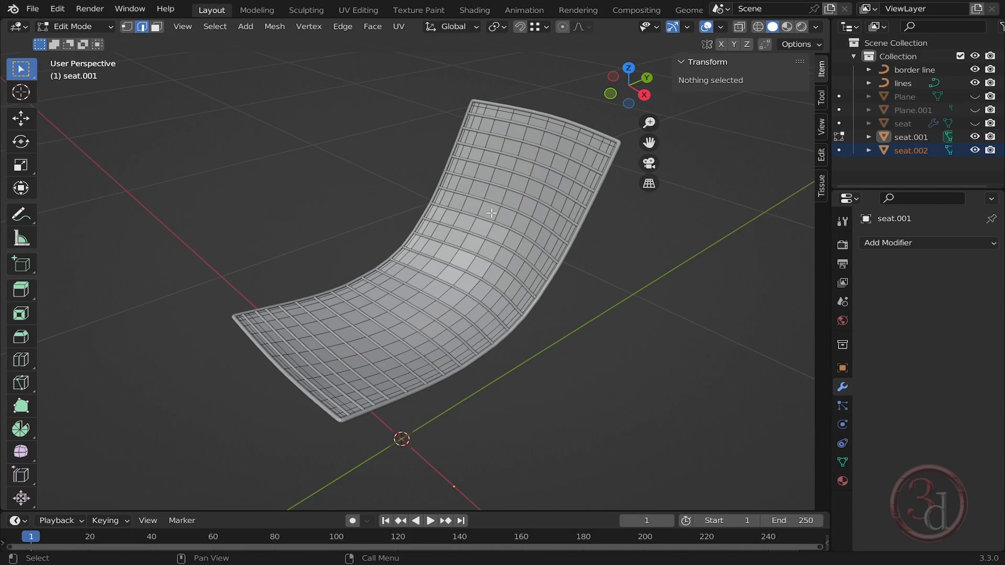
Hide seat.001 and rename the separated middle loop central line.
{"action": "left_click", "coordinate": [974, 136]}
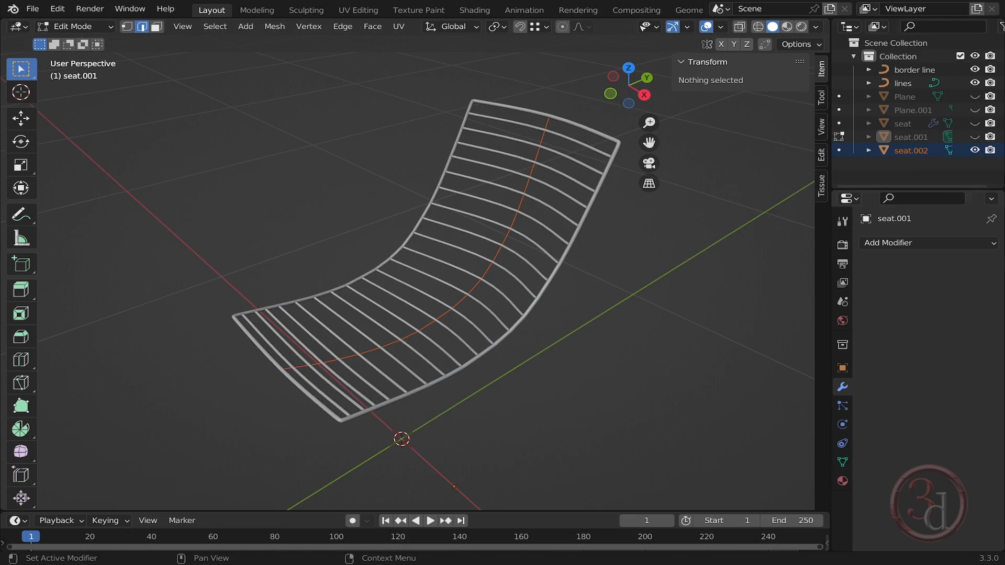
{"action": "left_click", "coordinate": [911, 150]}
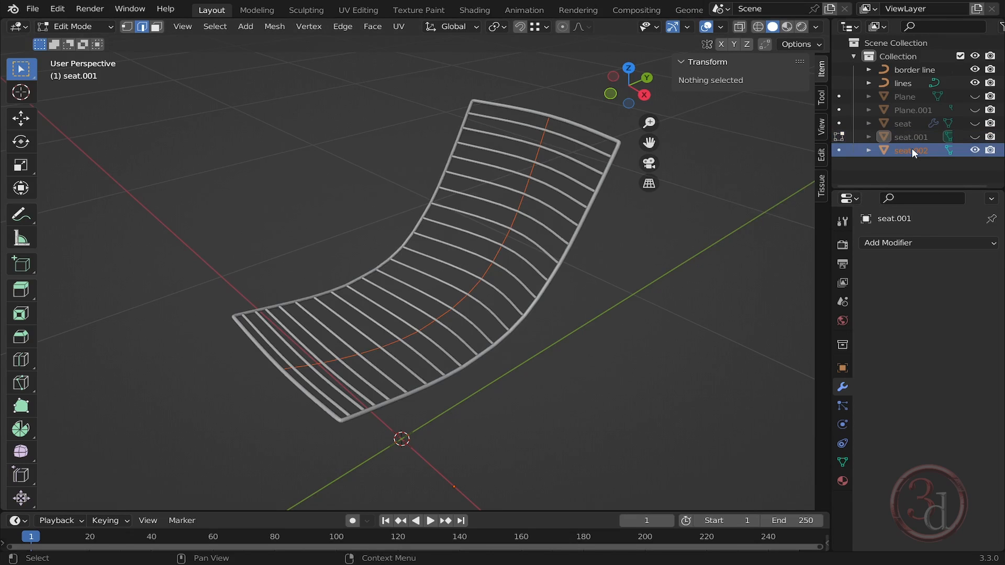
{"action": "double_click", "coordinate": [912, 150]}
{"action": "type", "text": "central line"}
{"action": "key", "text": "Return"}
{"action": "mouse_move", "coordinate": [533, 268]}
{"action": "middle_mouse_down"}
{"action": "mouse_move", "coordinate": [517, 250]}
{"action": "mouse_move", "coordinate": [526, 251]}
{"action": "middle_mouse_up"}
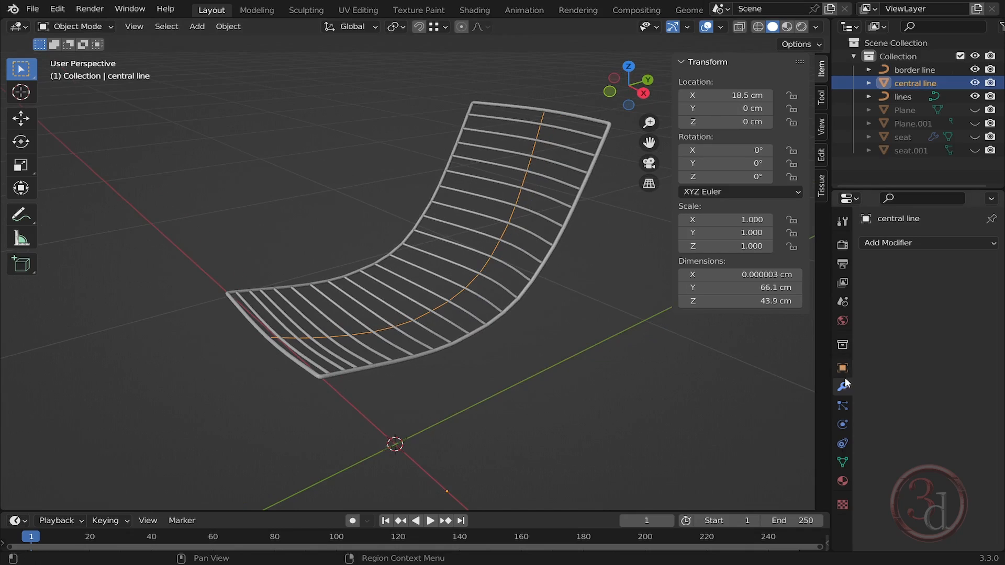
Convert the central line object to a curve.
{"action": "right_click", "coordinate": [526, 180]}
{"action": "mouse_move", "coordinate": [526, 179]}
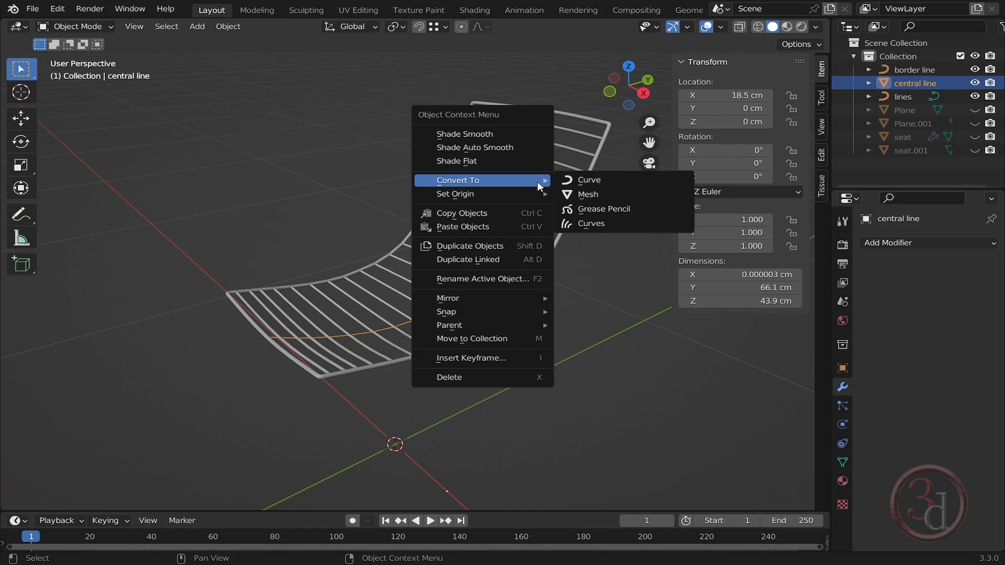
{"action": "left_click", "coordinate": [597, 182]}
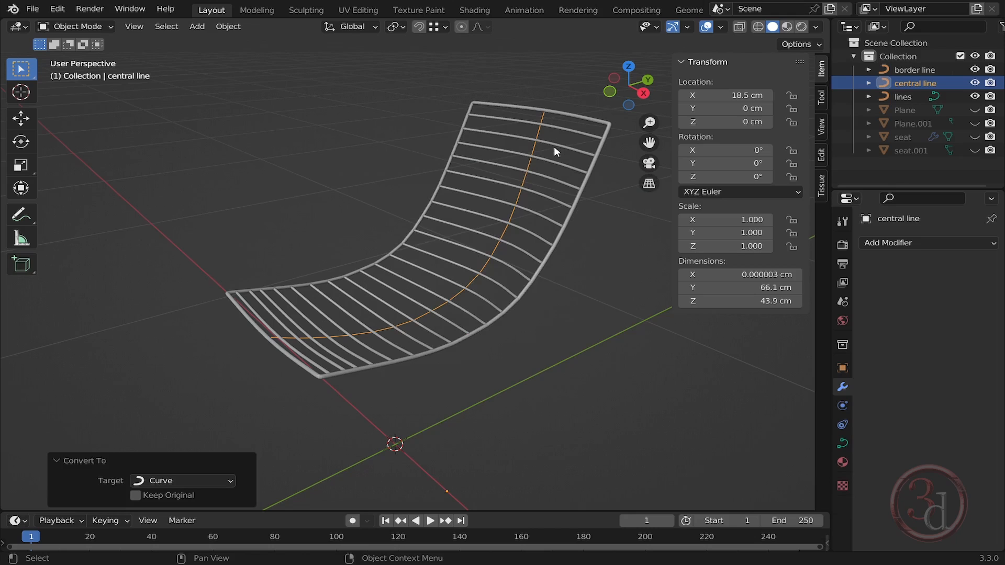
Give the central line curve a round bevel with a depth of 0.35 cm.
{"action": "left_click", "coordinate": [842, 442]}
{"action": "scroll", "coordinate": [897, 432], "scroll_direction": "down", "scroll_amount": 6}
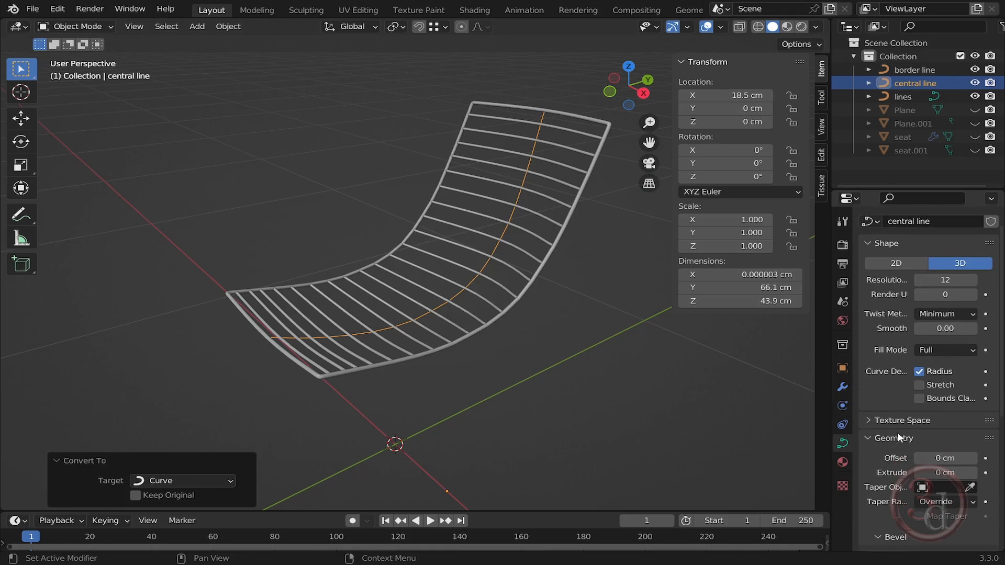
{"action": "scroll", "coordinate": [897, 432], "scroll_direction": "down", "scroll_amount": 3}
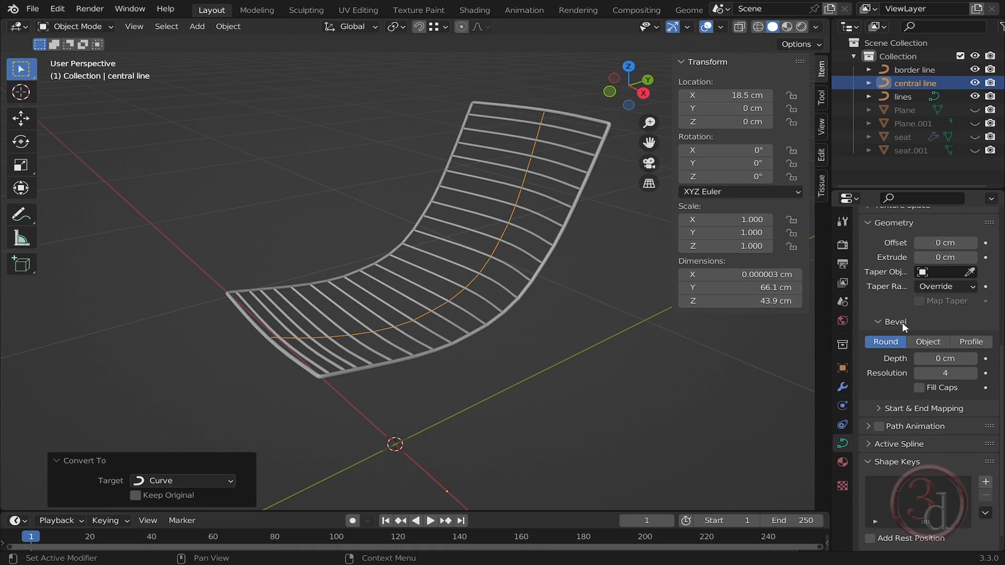
{"action": "left_click", "coordinate": [946, 358]}
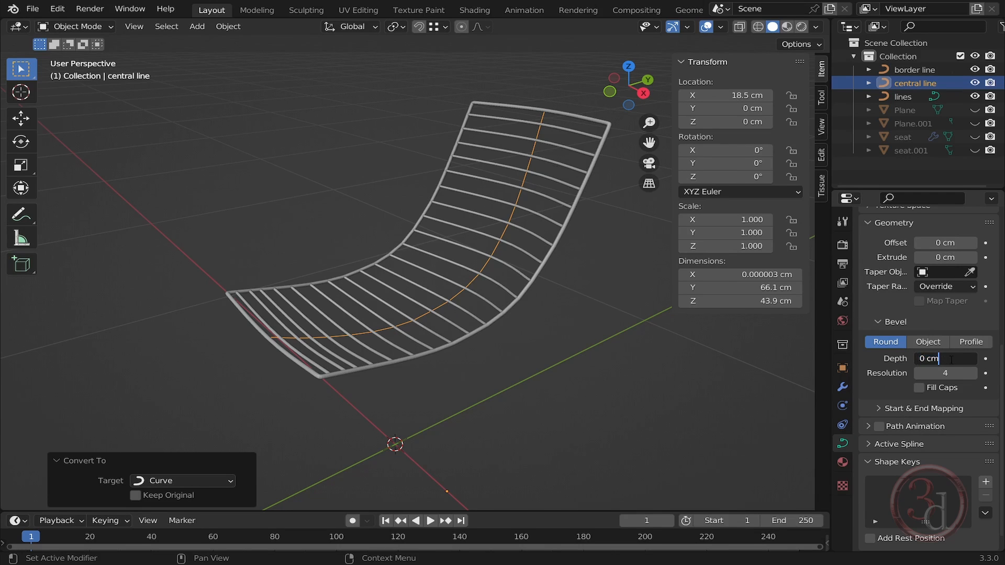
{"action": "left_click_drag", "start_coordinate": [950, 359], "coordinate": [888, 356]}
{"action": "type", "text": ".35"}
{"action": "key", "text": "Return"}
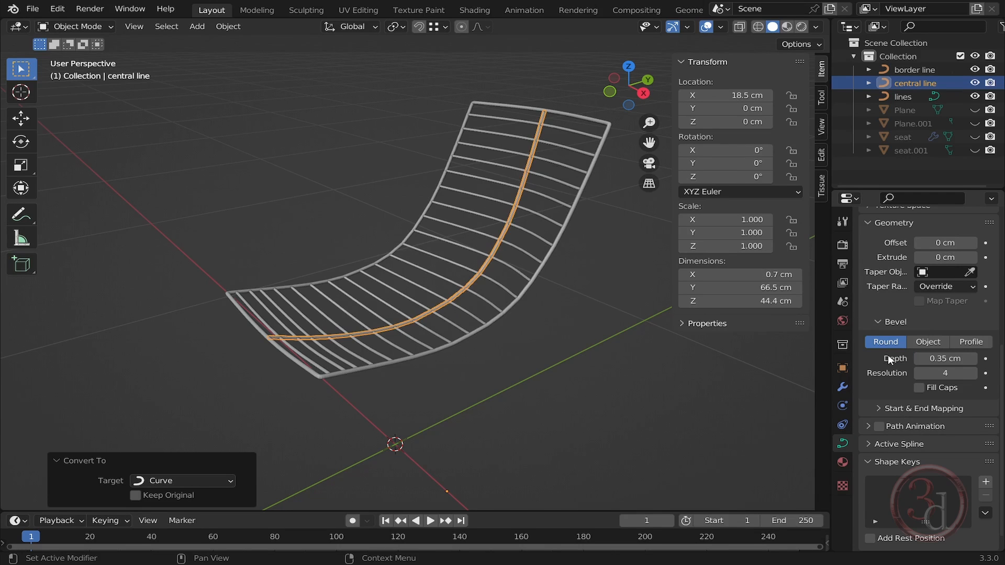
Switch to the right orthographic view and add a single-point curve at the 3D cursor.
{"action": "left_click", "coordinate": [500, 383]}
{"action": "middle_click_drag", "start_coordinate": [499, 383], "coordinate": [459, 343]}
{"action": "key", "text": "grave"}
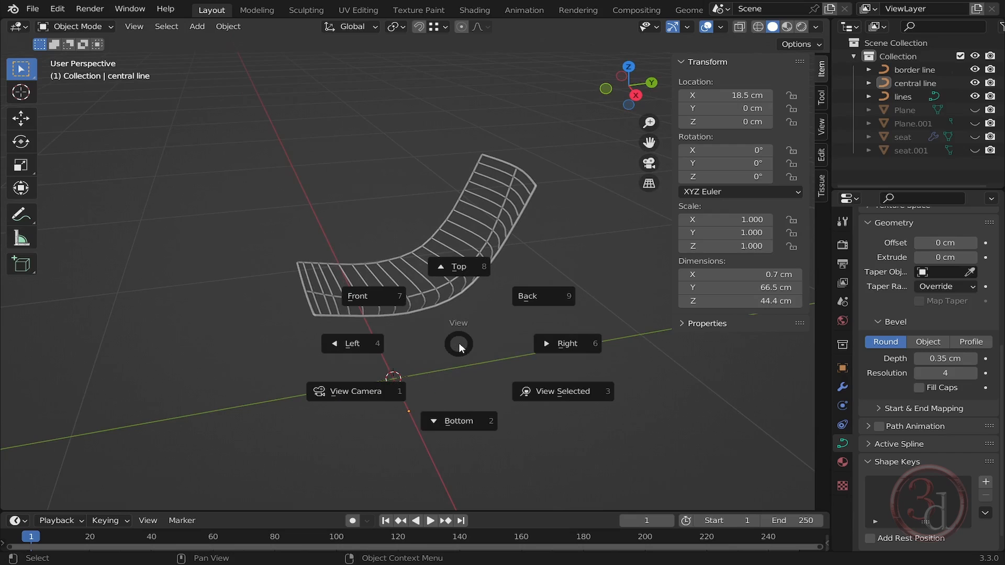
{"action": "left_click", "coordinate": [577, 350]}
{"action": "middle_click_drag", "start_coordinate": [455, 204], "coordinate": [507, 193], "text": "shift"}
{"action": "scroll", "coordinate": [507, 193], "scroll_direction": "up", "scroll_amount": 2}
{"action": "key", "text": "shift+a"}
{"action": "mouse_move", "coordinate": [453, 145]}
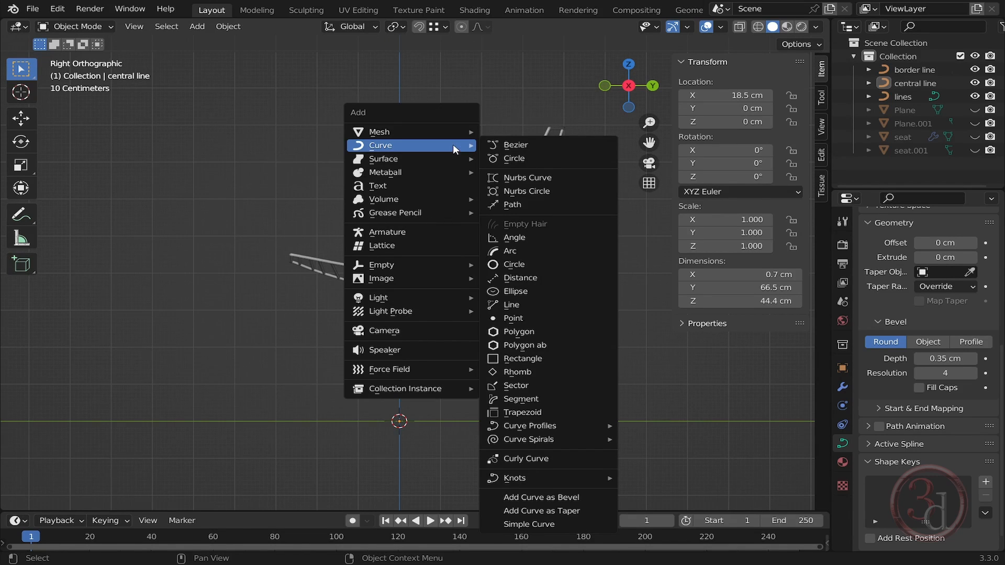
{"action": "left_click", "coordinate": [512, 319]}
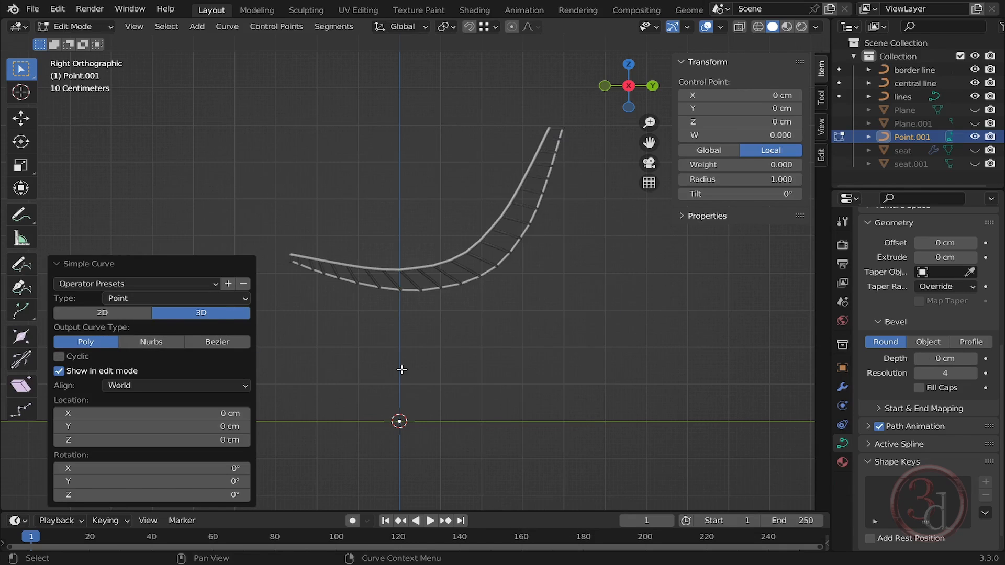
{"action": "middle_click_drag", "start_coordinate": [401, 369], "coordinate": [423, 372], "text": "shift"}
{"action": "left_click", "coordinate": [92, 266]}
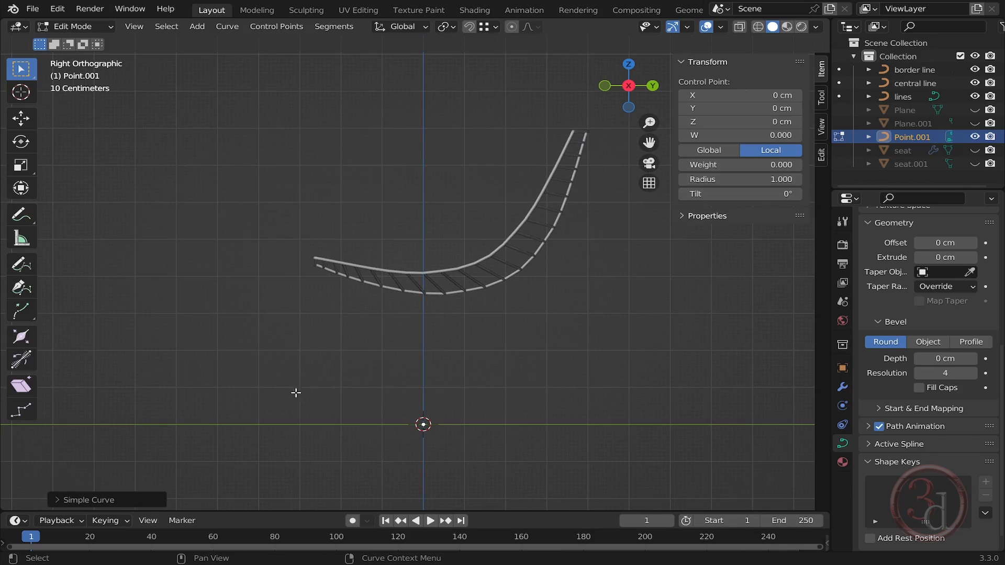
Move the curve point onto the seat's side profile where the backrest begins, at about Y 19 cm, Z 49 cm.
{"action": "middle_click_drag", "start_coordinate": [484, 413], "coordinate": [486, 422], "text": "shift"}
{"action": "key", "text": "g"}
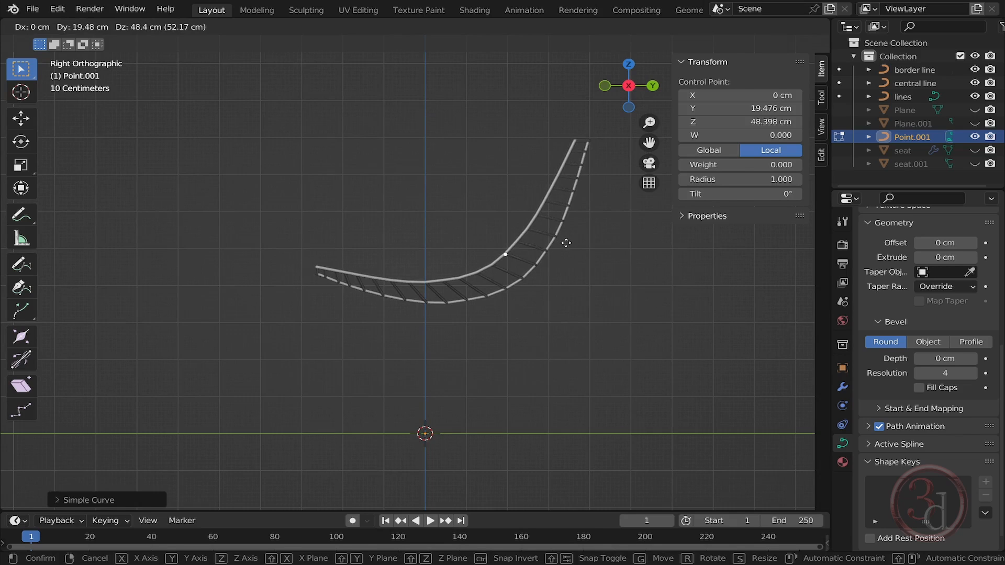
{"action": "left_click", "coordinate": [564, 242]}
{"action": "middle_click_drag", "start_coordinate": [536, 278], "coordinate": [544, 245], "text": "shift"}
{"action": "key", "text": "g"}
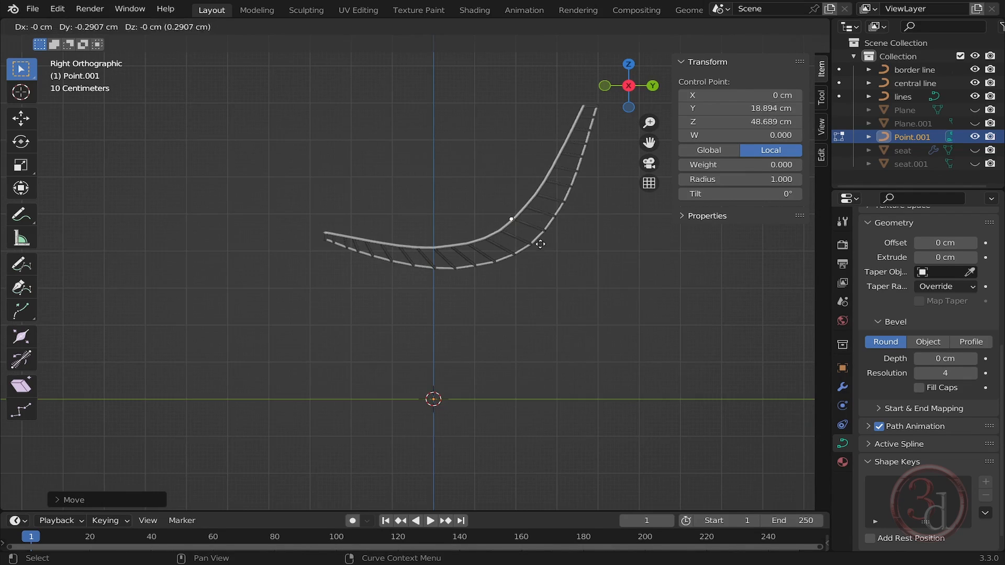
{"action": "left_click", "coordinate": [540, 244]}
Extrude the point to about Y 15 cm, Z 41 cm, and extrude the sloping rear leg to about Y 38 cm, Z 3 cm.
{"action": "key", "text": "e"}
{"action": "left_click", "coordinate": [528, 269]}
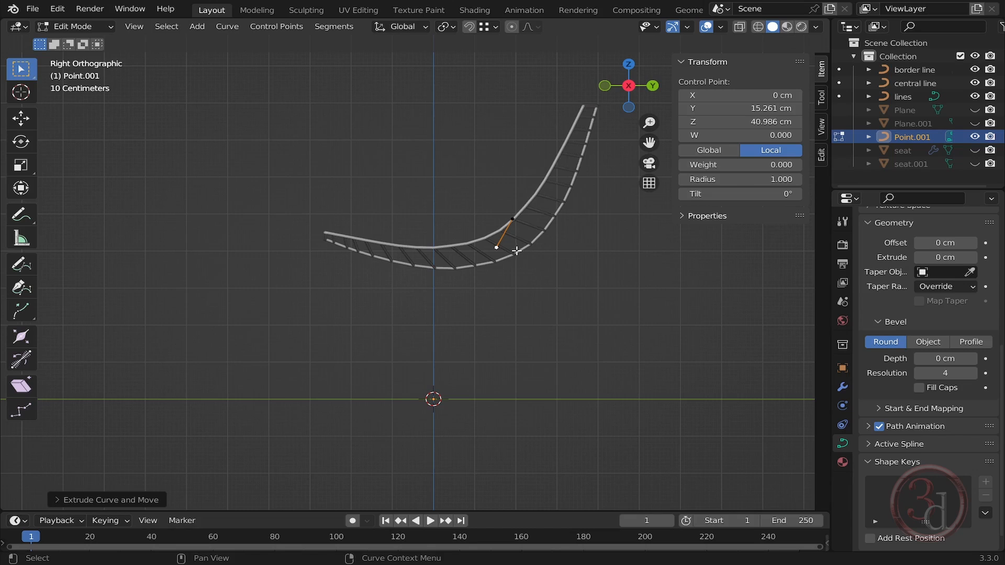
{"action": "key", "text": "e"}
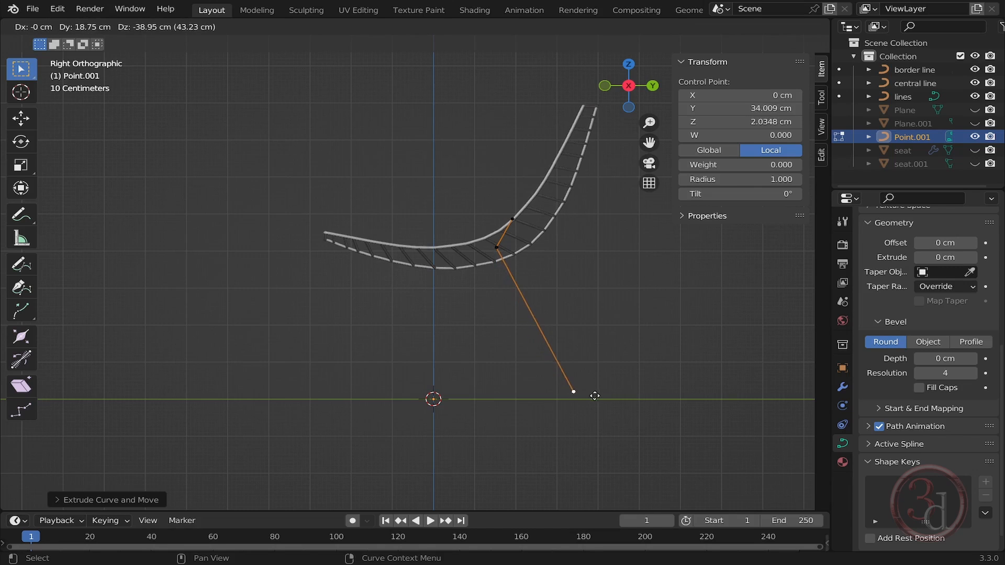
{"action": "scroll", "coordinate": [601, 367], "scroll_direction": "up", "scroll_amount": 2}
{"action": "key", "text": "g"}
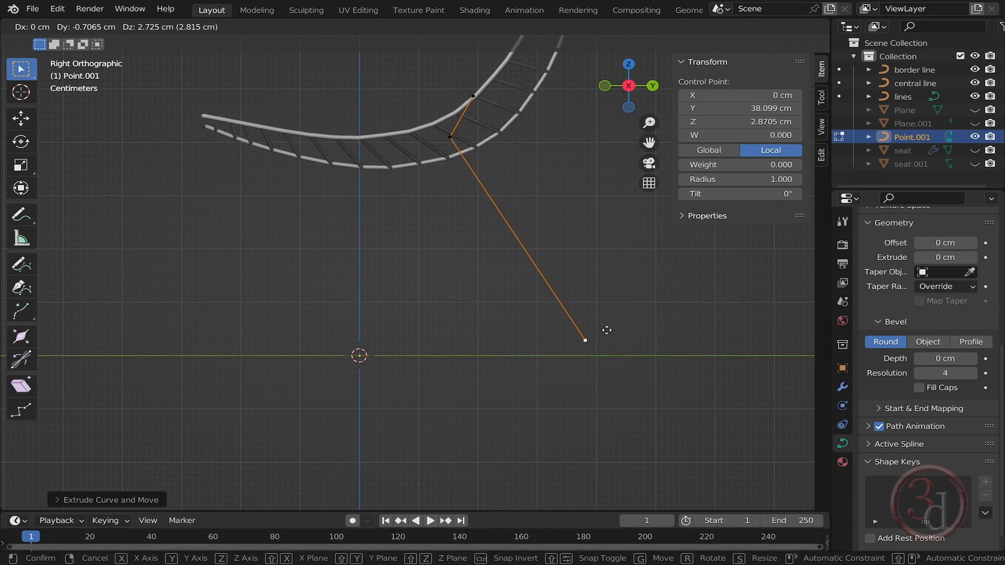
{"action": "left_click", "coordinate": [606, 330]}
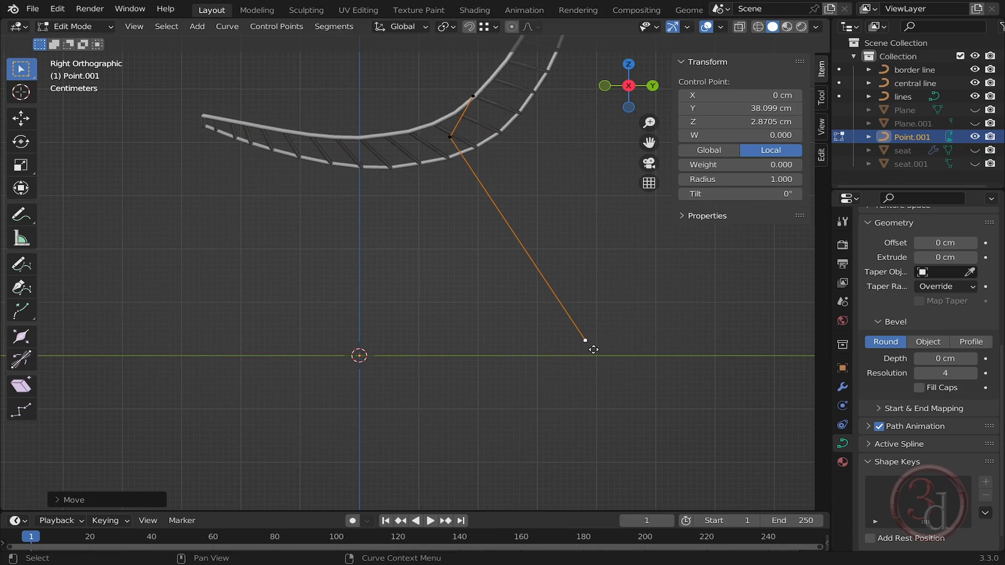
Form the rear foot corner with two short extrusions and extrude the floor bar along Y to about -20 cm.
{"action": "key", "text": "e"}
{"action": "left_click", "coordinate": [598, 357]}
{"action": "key", "text": "e"}
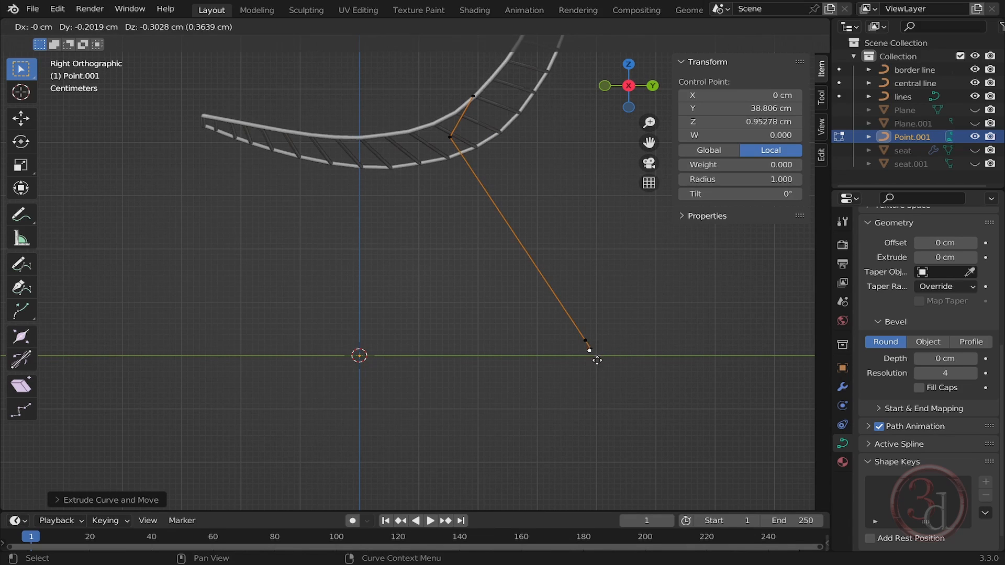
{"action": "left_click", "coordinate": [590, 364]}
{"action": "middle_click_drag", "start_coordinate": [553, 380], "coordinate": [641, 380], "text": "shift"}
{"action": "key", "text": "e"}
{"action": "key", "text": "y"}
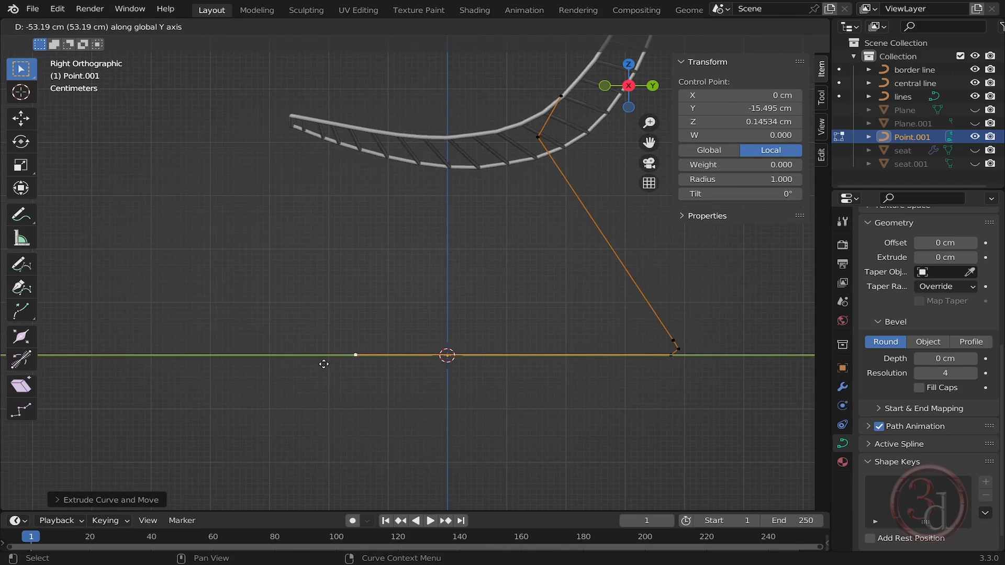
{"action": "left_click", "coordinate": [297, 369]}
Form the front foot corner with two short extrusions and extrude the front leg about 38 cm up along Z to the seat.
{"action": "scroll", "coordinate": [332, 353], "scroll_direction": "up", "scroll_amount": 5}
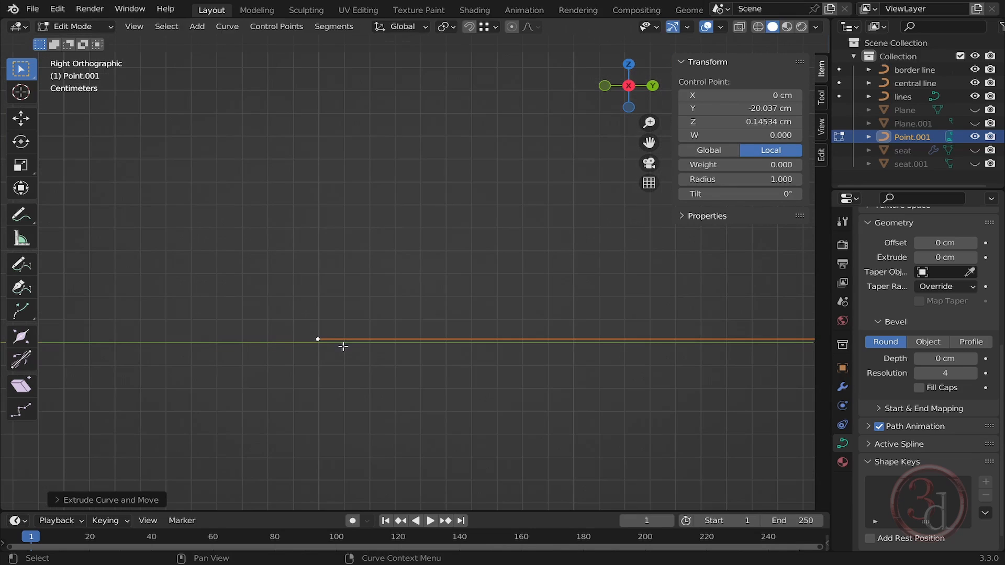
{"action": "key", "text": "e"}
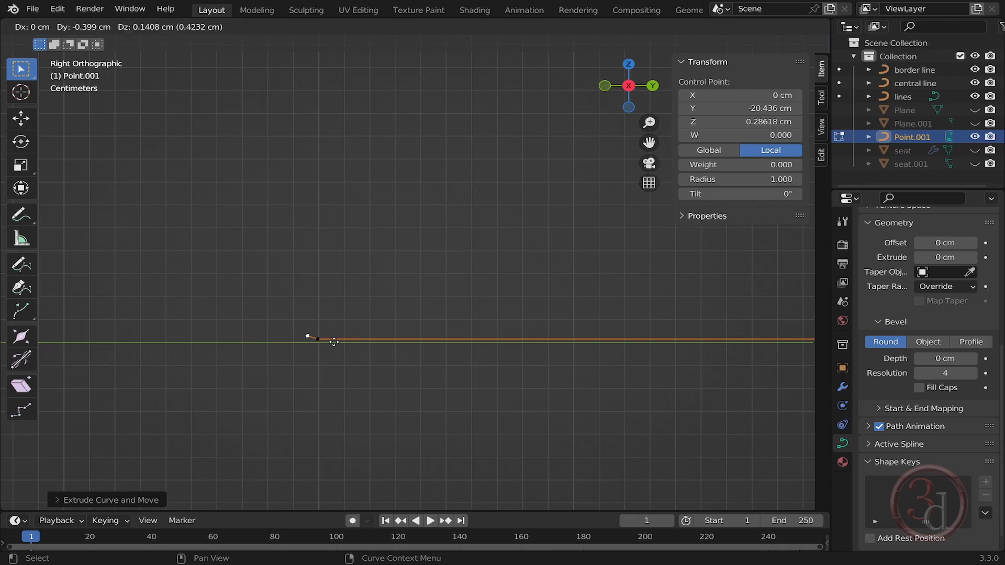
{"action": "left_click", "coordinate": [307, 334]}
{"action": "key", "text": "e"}
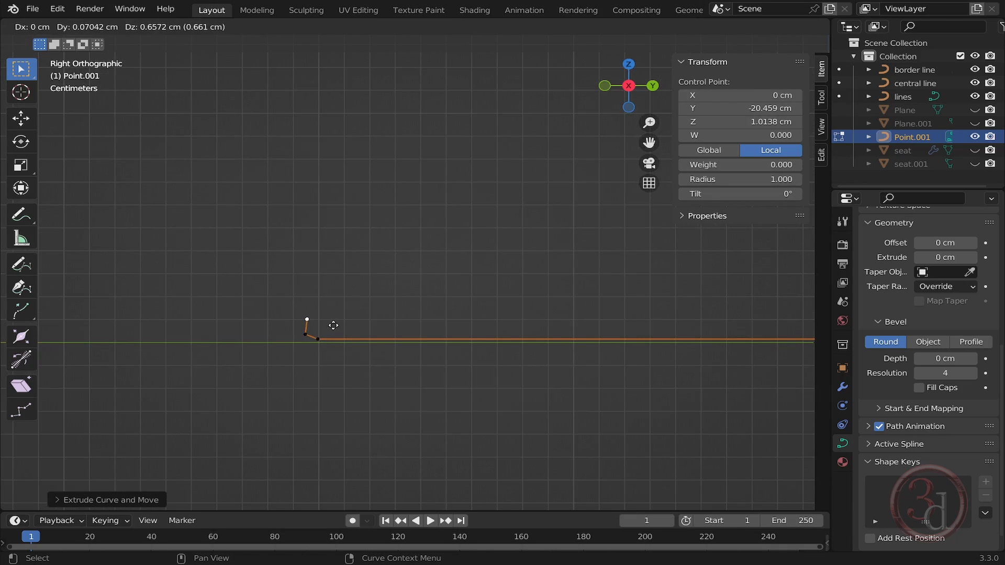
{"action": "scroll", "coordinate": [333, 325], "scroll_direction": "down", "scroll_amount": 6}
{"action": "key", "text": "z"}
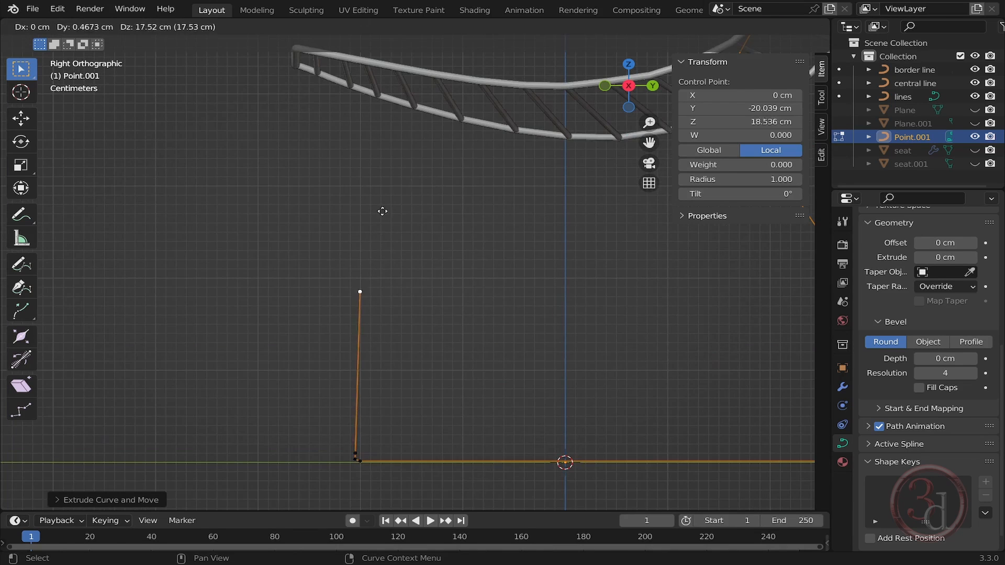
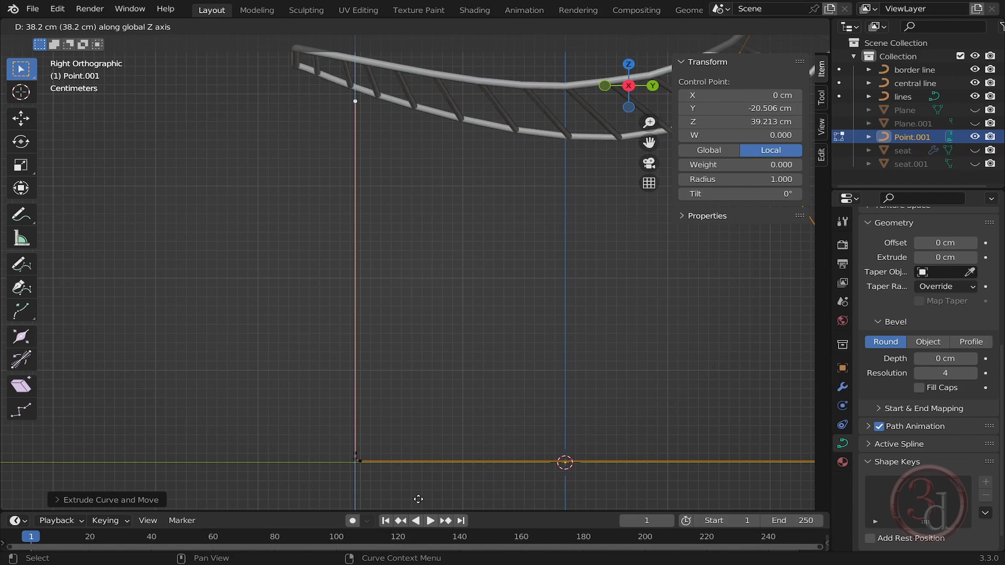
{"action": "left_click", "coordinate": [418, 499]}
{"action": "middle_click_drag", "start_coordinate": [418, 499], "coordinate": [518, 280]}
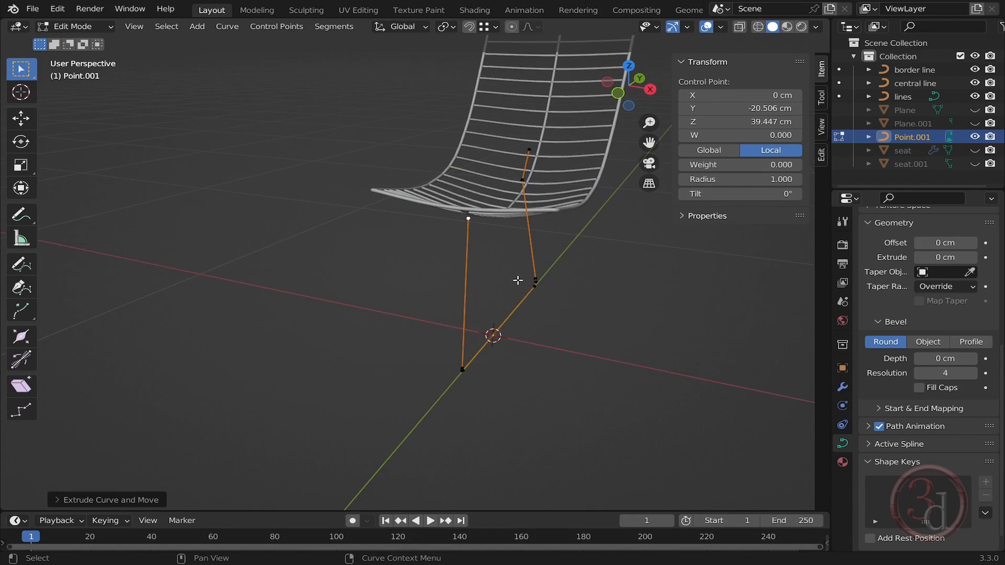
Leave point editing and move the leg curve along X to about 18.2 cm, under the seat's side edge.
{"action": "key", "text": "Tab"}
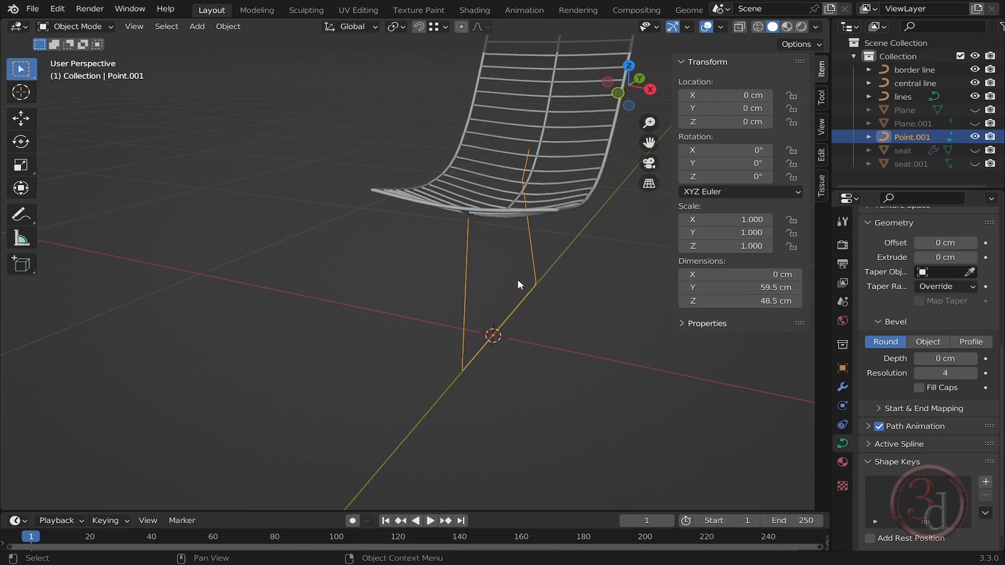
{"action": "mouse_move", "coordinate": [523, 286]}
{"action": "middle_mouse_down"}
{"action": "mouse_move", "coordinate": [495, 297]}
{"action": "mouse_move", "coordinate": [545, 284]}
{"action": "mouse_move", "coordinate": [531, 288]}
{"action": "middle_mouse_up"}
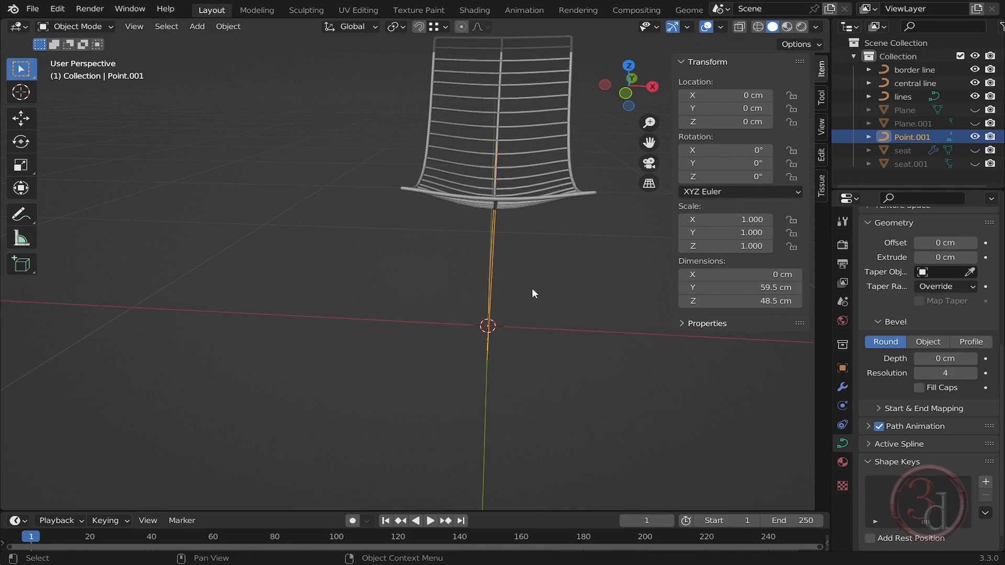
{"action": "key", "text": "g"}
{"action": "key", "text": "x"}
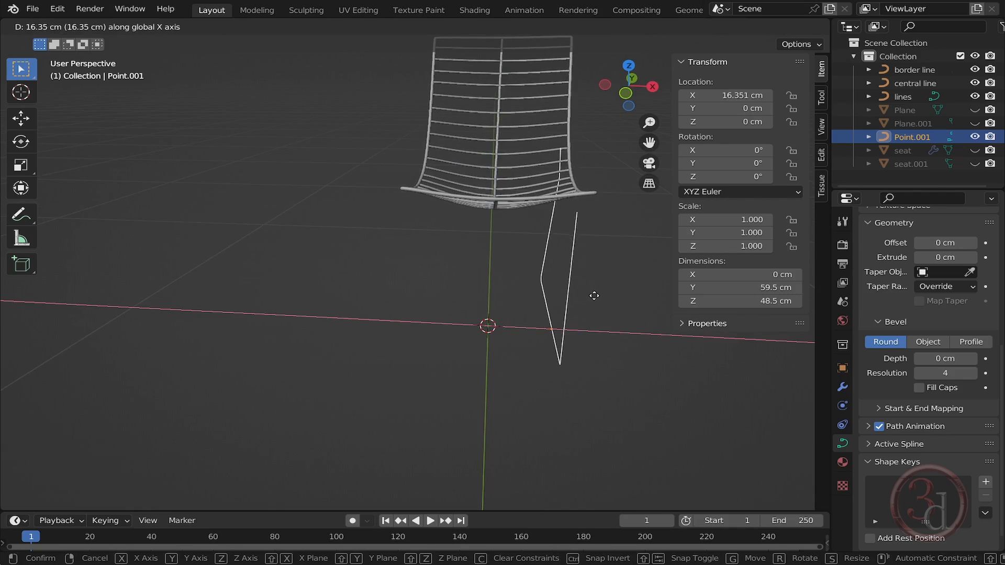
{"action": "left_click", "coordinate": [601, 298]}
{"action": "key", "text": "KP_1"}
{"action": "scroll", "coordinate": [581, 158], "scroll_direction": "up", "scroll_amount": 4}
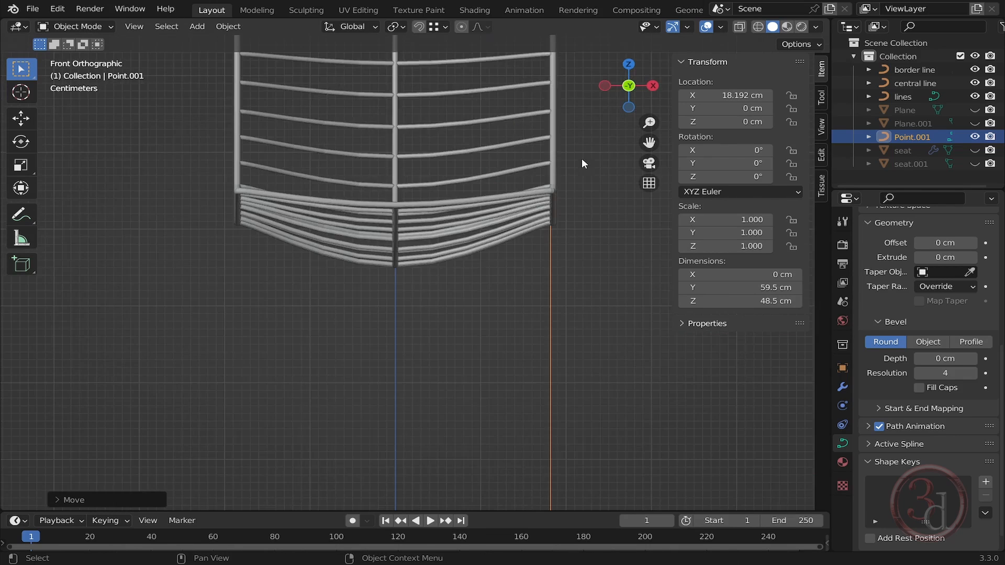
Move the leg curve along X to 18.5 cm, centred under the seat's side border.
{"action": "scroll", "coordinate": [554, 240], "scroll_direction": "up", "scroll_amount": 6}
{"action": "scroll", "coordinate": [554, 200], "scroll_direction": "up", "scroll_amount": 3}
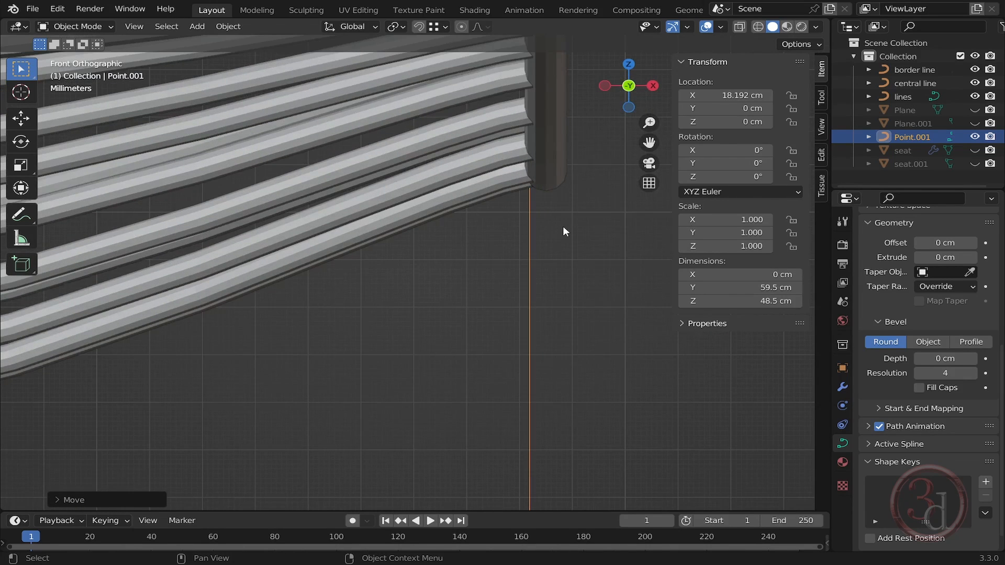
{"action": "key", "text": "g"}
{"action": "key", "text": "x"}
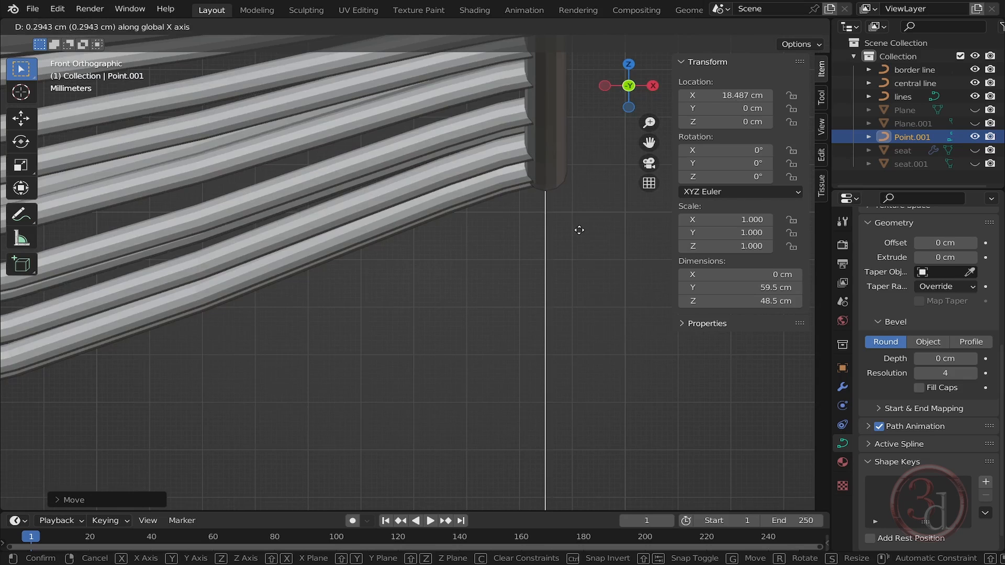
{"action": "left_click", "coordinate": [550, 197]}
{"action": "scroll", "coordinate": [559, 204], "scroll_direction": "down", "scroll_amount": 3}
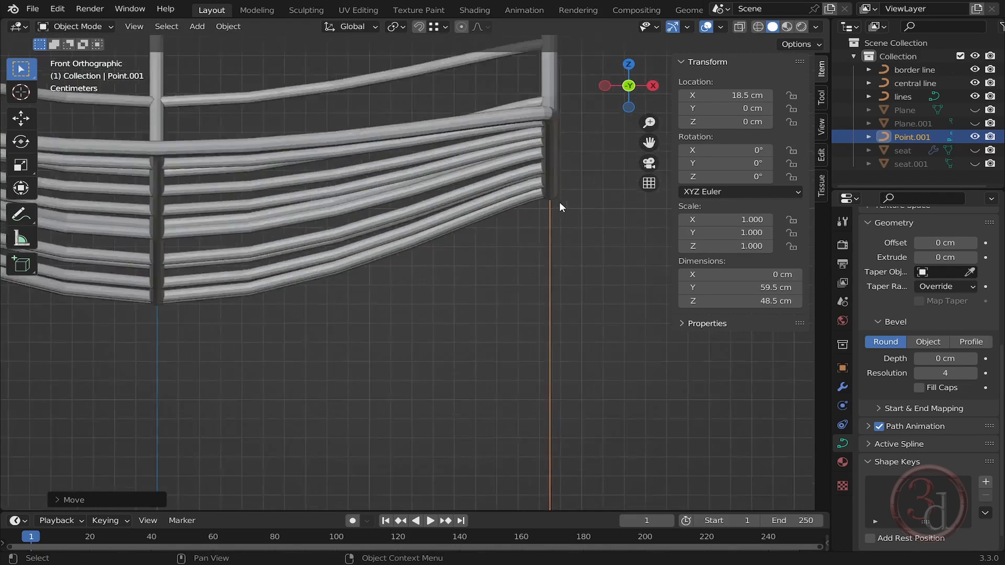
{"action": "scroll", "coordinate": [558, 202], "scroll_direction": "down", "scroll_amount": 5}
{"action": "middle_click_drag", "start_coordinate": [592, 314], "coordinate": [538, 345]}
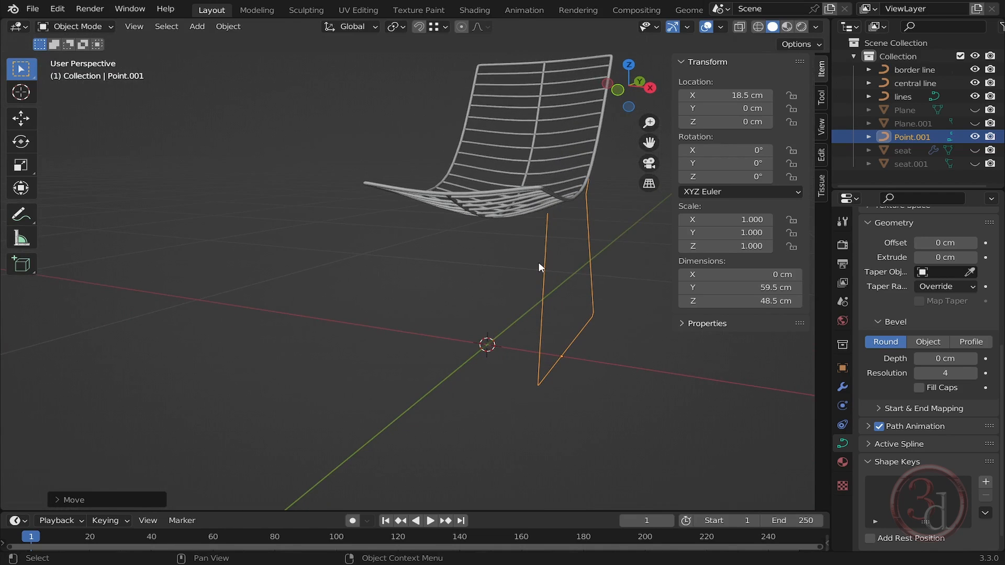
Extrude the front leg's top point about -18.4 cm along X to the seat's centre line and leave point editing.
{"action": "key", "text": "Tab"}
{"action": "middle_click_drag", "start_coordinate": [530, 286], "coordinate": [495, 275]}
{"action": "left_click", "coordinate": [505, 204]}
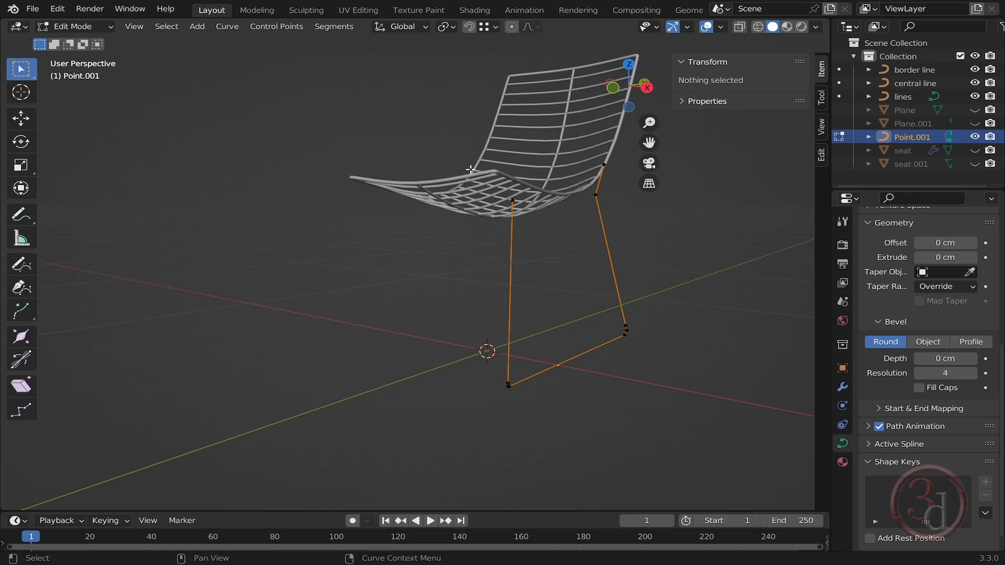
{"action": "left_click_drag", "start_coordinate": [467, 173], "coordinate": [538, 229]}
{"action": "middle_click_drag", "start_coordinate": [511, 273], "coordinate": [580, 249]}
{"action": "key", "text": "g"}
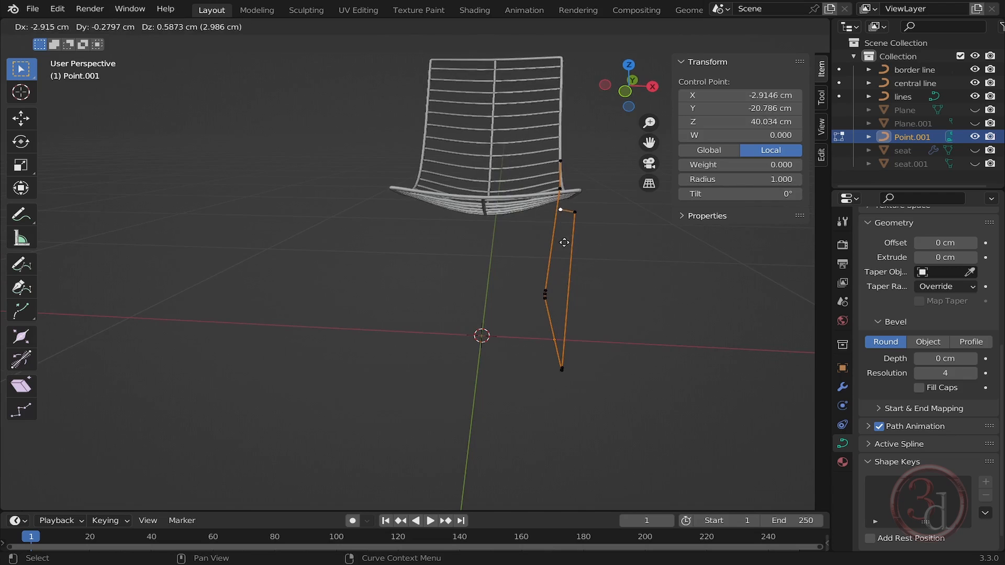
{"action": "key", "text": "x"}
{"action": "left_click", "coordinate": [498, 253]}
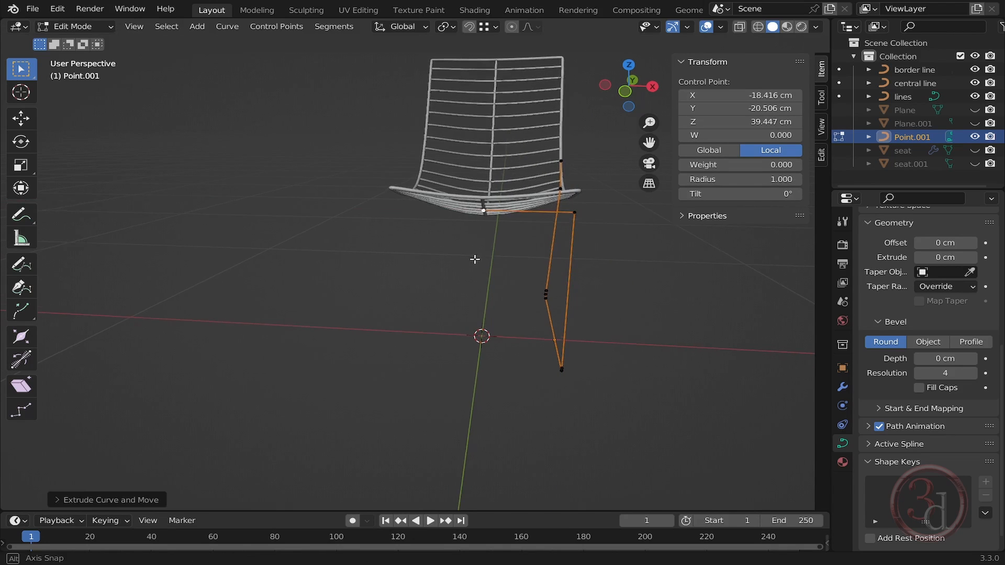
{"action": "middle_click_drag", "start_coordinate": [476, 258], "coordinate": [524, 299]}
{"action": "key", "text": "Tab"}
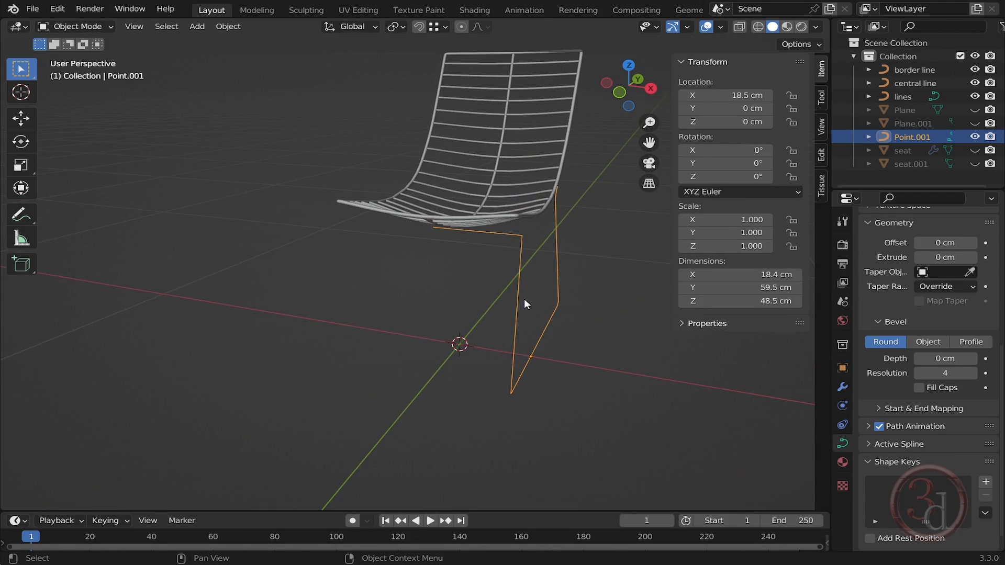
Apply all transforms to the leg curve.
{"action": "key", "text": "ctrl+a"}
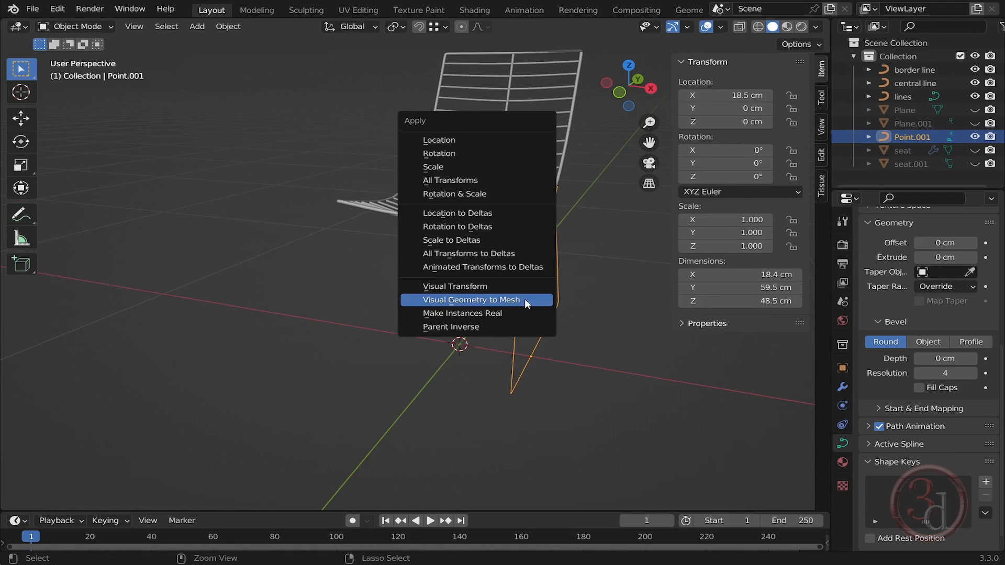
{"action": "left_click", "coordinate": [466, 180]}
{"action": "middle_click_drag", "start_coordinate": [504, 318], "coordinate": [514, 308]}
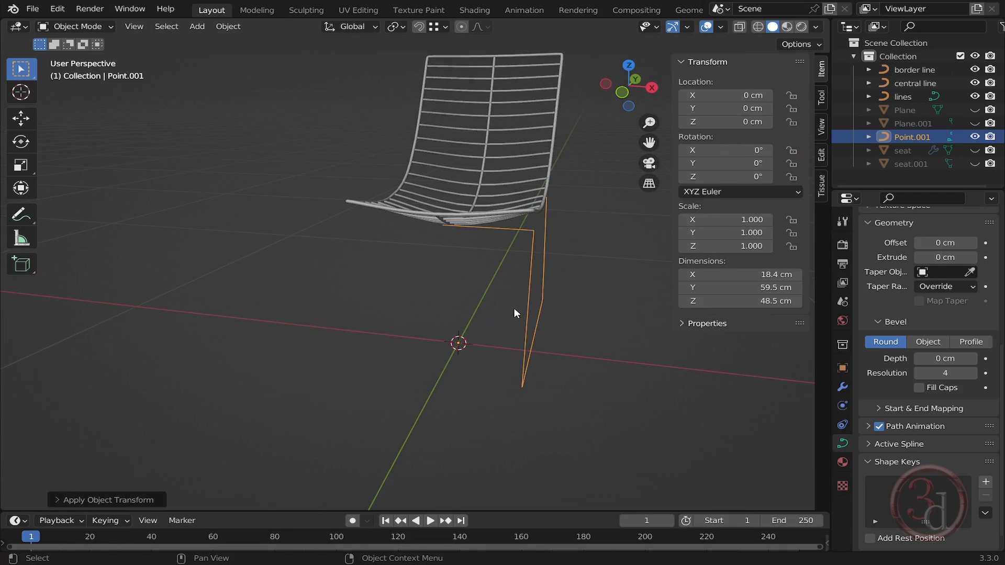
Set the X coordinate of the crossbar's inner end point to 0 and leave point editing.
{"action": "key", "text": "Tab"}
{"action": "key", "text": "alt+a"}
{"action": "left_click_drag", "start_coordinate": [388, 182], "coordinate": [460, 269]}
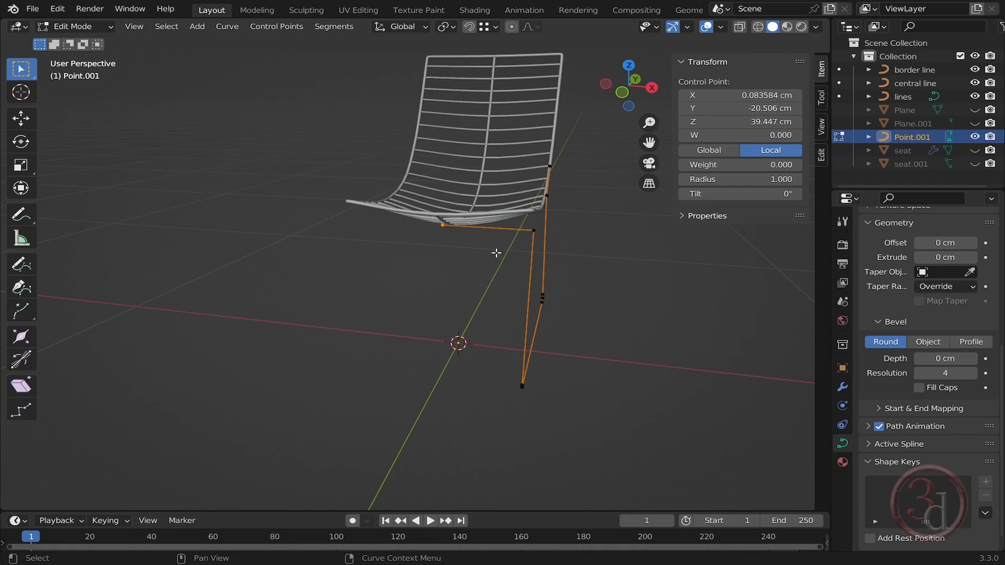
{"action": "left_click", "coordinate": [773, 100]}
{"action": "type", "text": "0"}
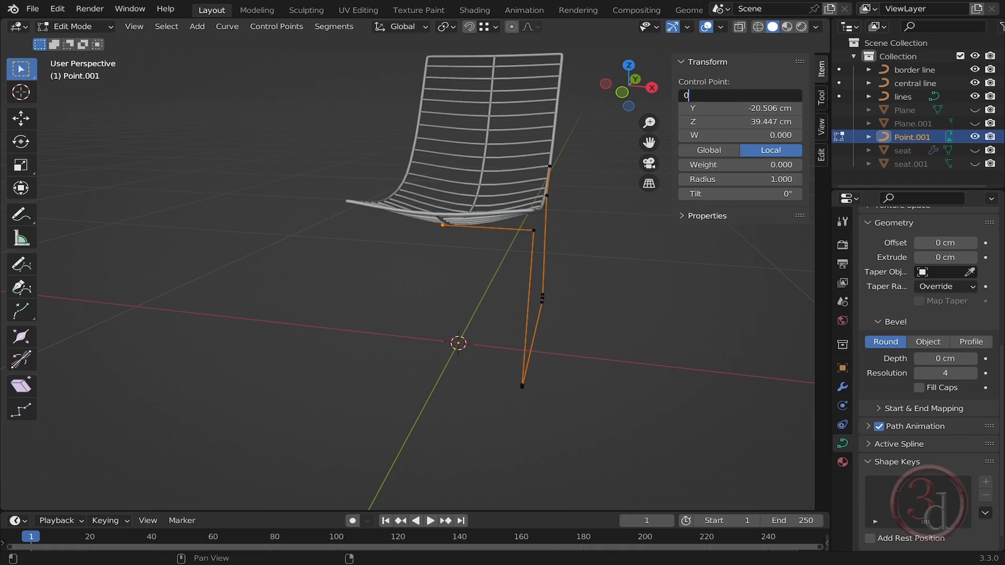
{"action": "key", "text": "Return"}
{"action": "middle_click_drag", "start_coordinate": [512, 277], "coordinate": [490, 282]}
{"action": "key", "text": "Tab"}
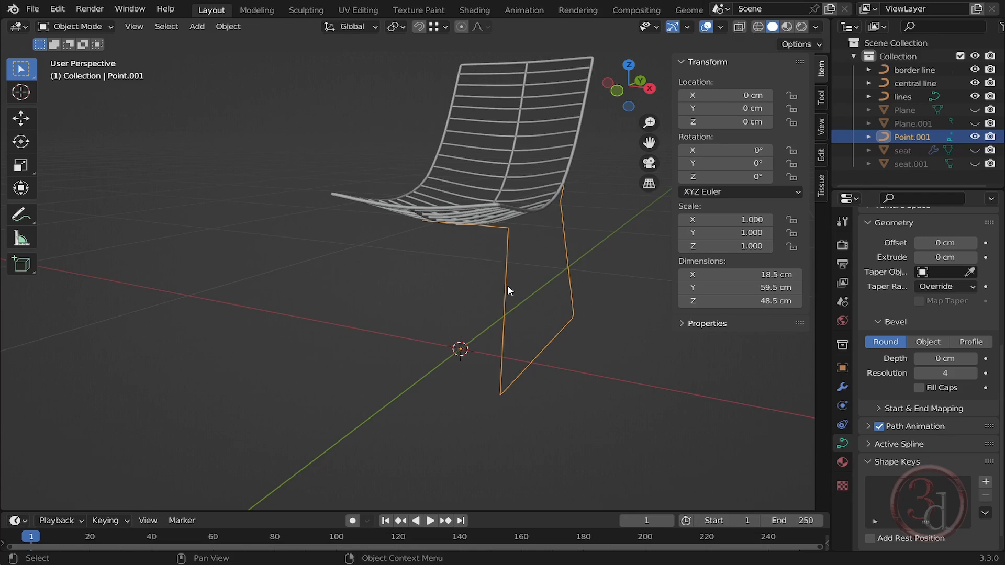
Raise the front leg's top corner point along Z to about 43.1 cm, against the seat's side border.
{"action": "middle_click_drag", "start_coordinate": [532, 275], "coordinate": [296, 219]}
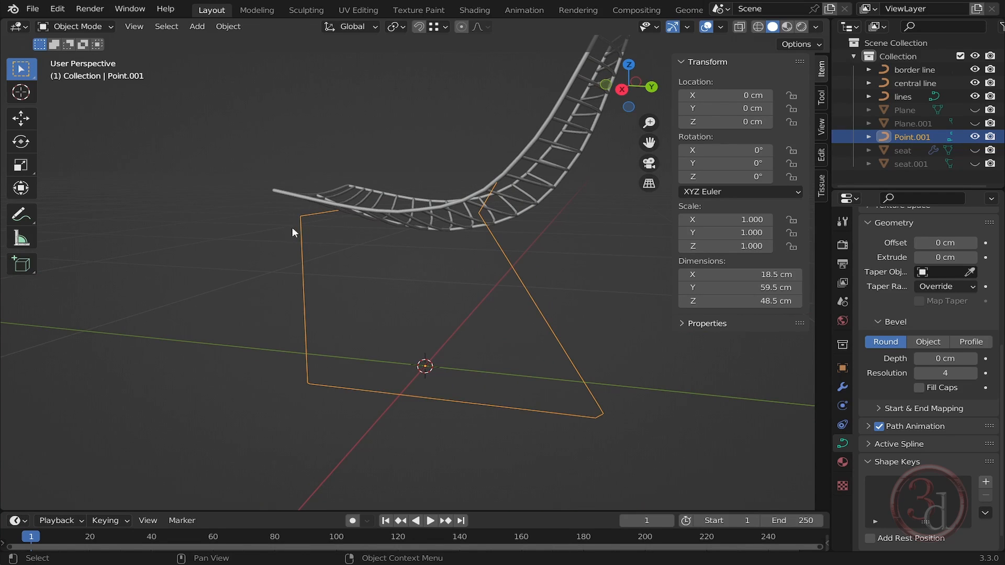
{"action": "key", "text": "Tab"}
{"action": "key", "text": "alt+a"}
{"action": "left_click_drag", "start_coordinate": [252, 190], "coordinate": [310, 238]}
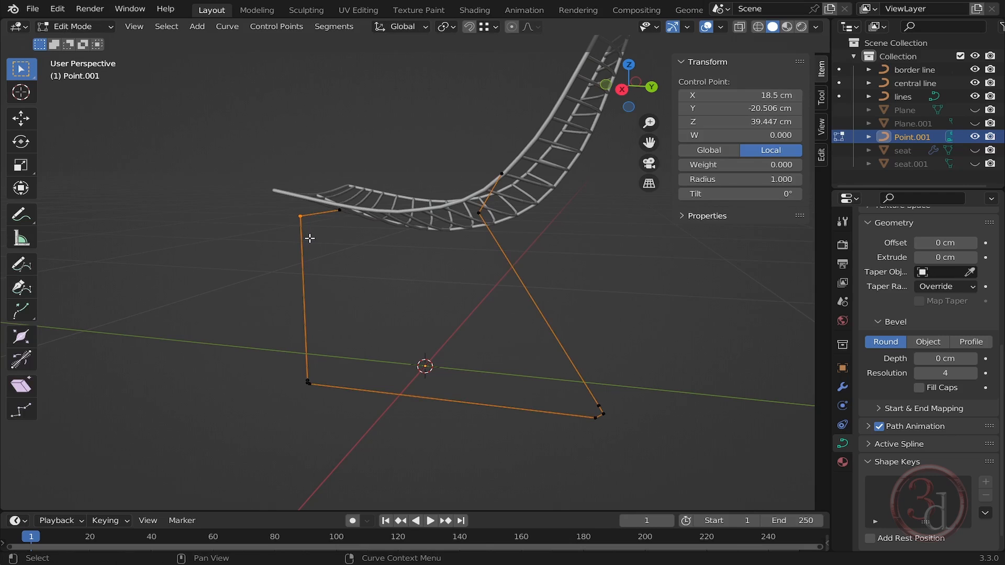
{"action": "key", "text": "g"}
{"action": "key", "text": "z"}
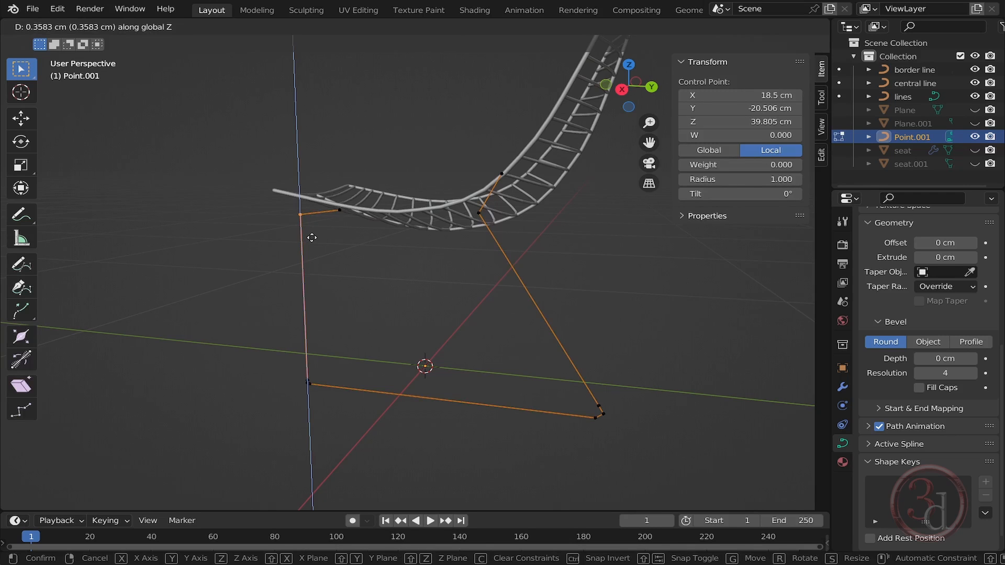
{"action": "left_click", "coordinate": [311, 222]}
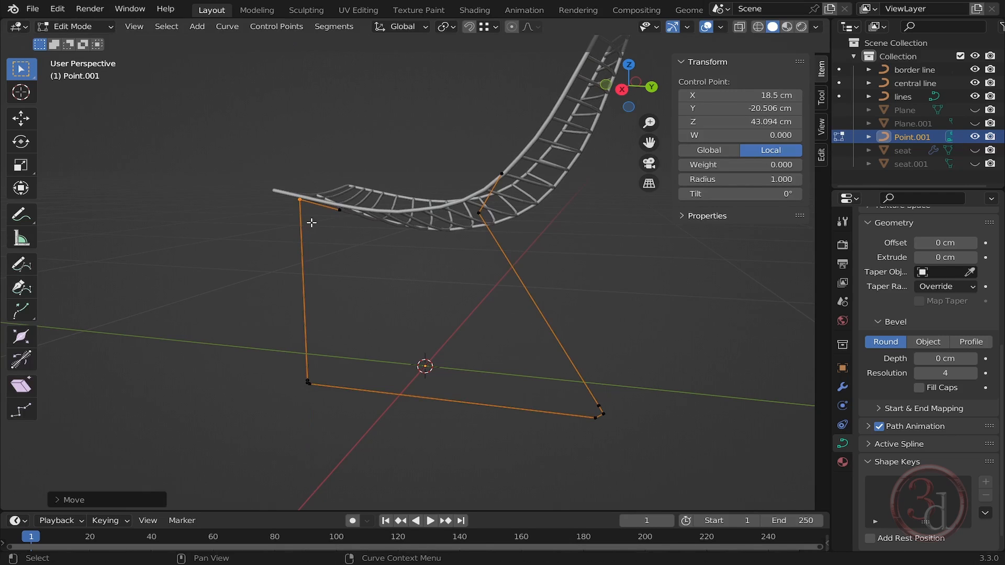
Lower the front foot's corner point along Z to 0.14534 cm, snapped level with the adjacent floor bar point.
{"action": "middle_click_drag", "start_coordinate": [340, 324], "coordinate": [395, 359]}
{"action": "middle_click_drag", "start_coordinate": [359, 392], "coordinate": [393, 294], "text": "shift"}
{"action": "scroll", "coordinate": [405, 291], "scroll_direction": "up", "scroll_amount": 4}
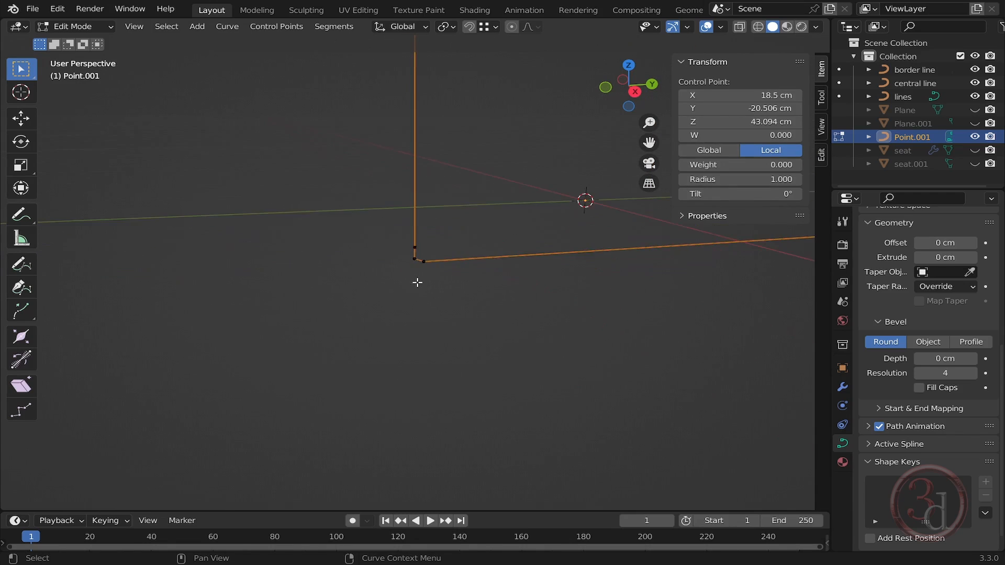
{"action": "scroll", "coordinate": [417, 282], "scroll_direction": "up", "scroll_amount": 3}
{"action": "left_click", "coordinate": [427, 325]}
{"action": "left_click_drag", "start_coordinate": [485, 253], "coordinate": [438, 335]}
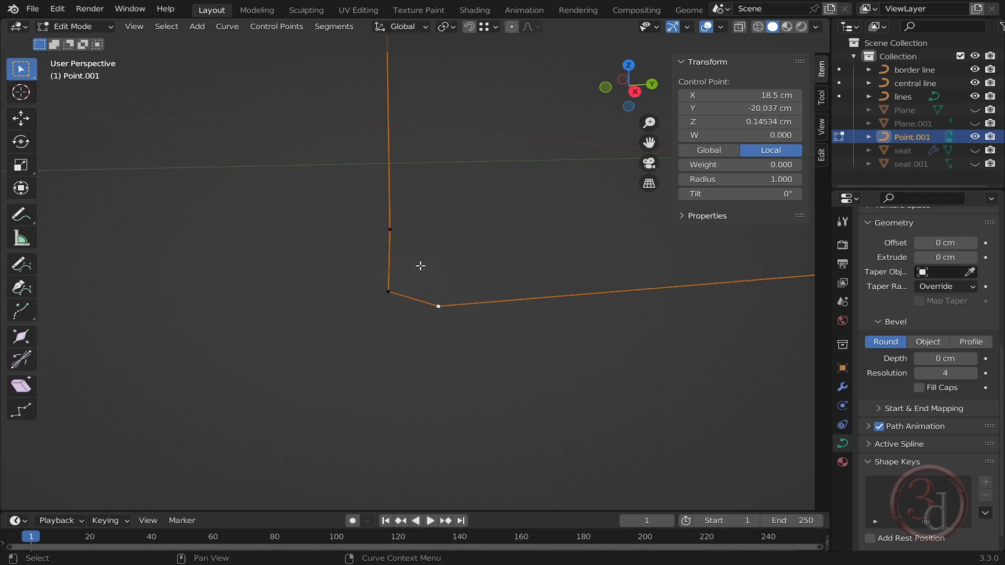
{"action": "left_click_drag", "start_coordinate": [420, 266], "coordinate": [376, 300]}
{"action": "left_click", "coordinate": [298, 284]}
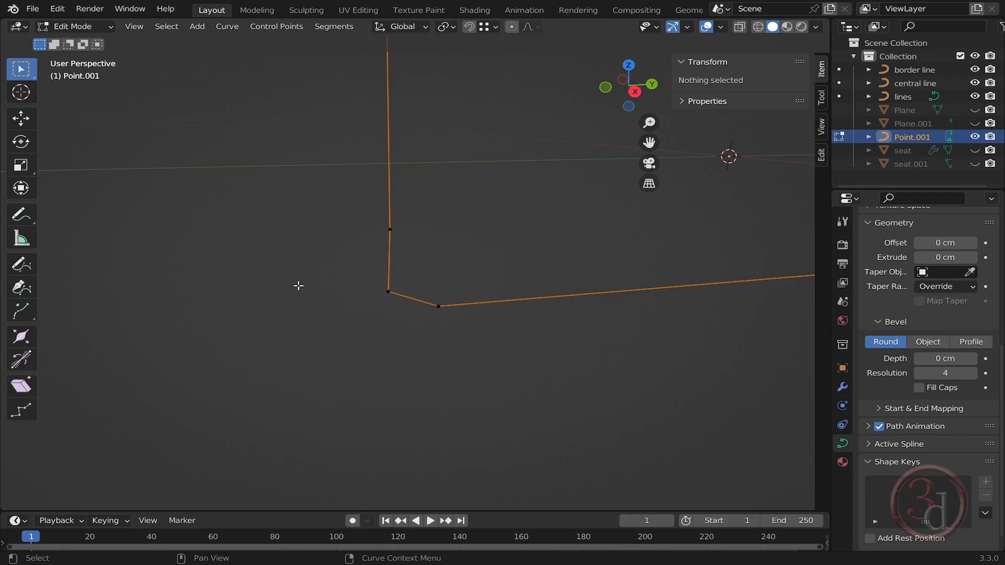
{"action": "left_click_drag", "start_coordinate": [316, 269], "coordinate": [437, 321]}
{"action": "key", "text": "g"}
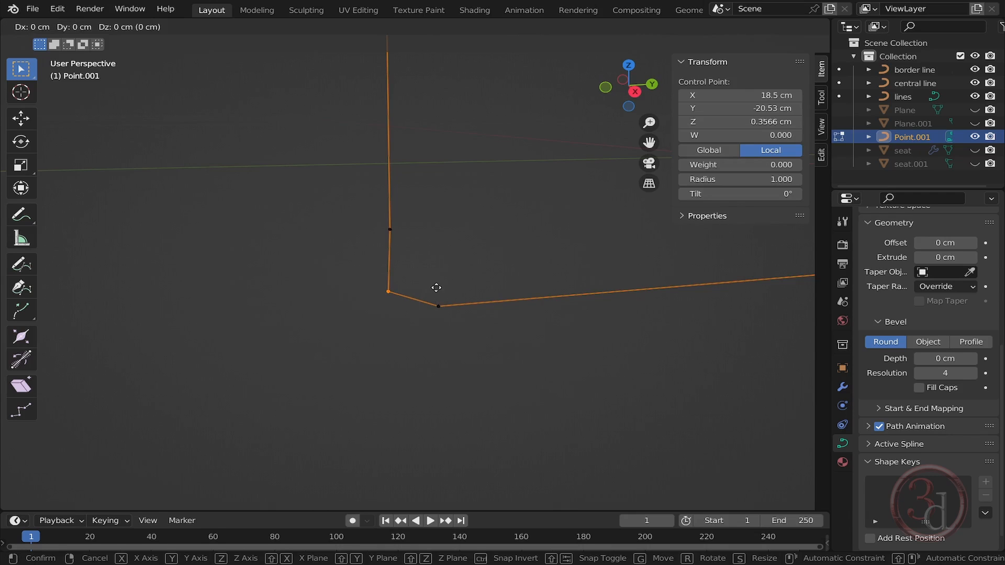
{"action": "key", "text": "z"}
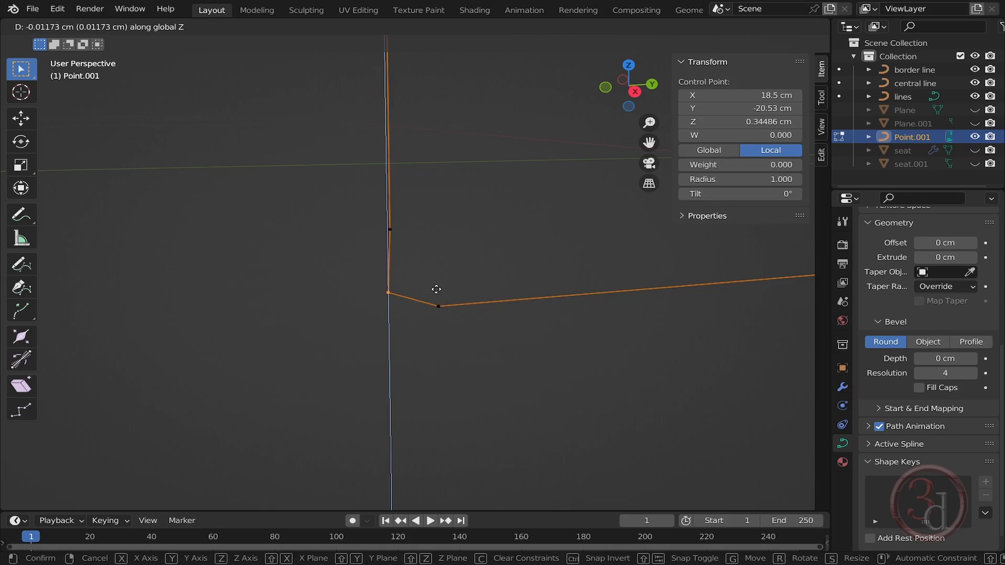
{"action": "key", "text": "ctrl"}
{"action": "left_click", "coordinate": [437, 305]}
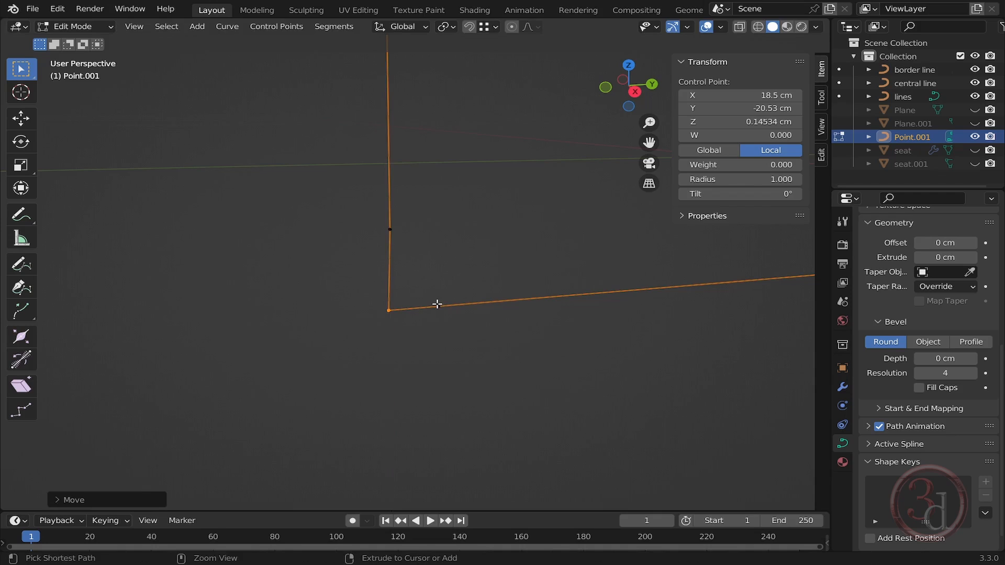
Dissolve the two extra points beside the front foot corner, one on the floor bar and one on the leg.
{"action": "mouse_move", "coordinate": [469, 357]}
{"action": "middle_mouse_down"}
{"action": "mouse_move", "coordinate": [527, 334]}
{"action": "mouse_move", "coordinate": [467, 345]}
{"action": "middle_mouse_up"}
{"action": "left_click", "coordinate": [465, 335]}
{"action": "left_click_drag", "start_coordinate": [460, 244], "coordinate": [436, 295]}
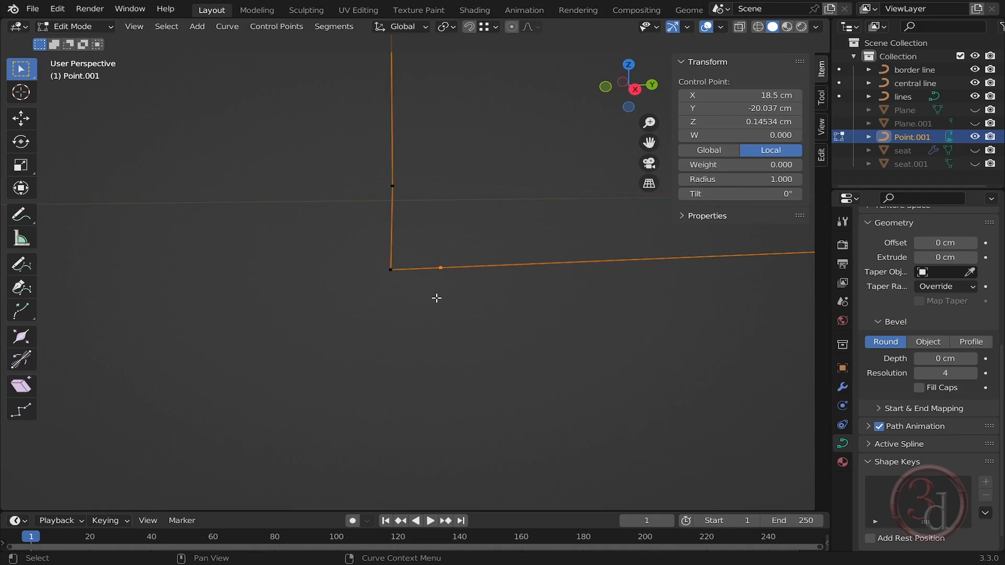
{"action": "key", "text": "x"}
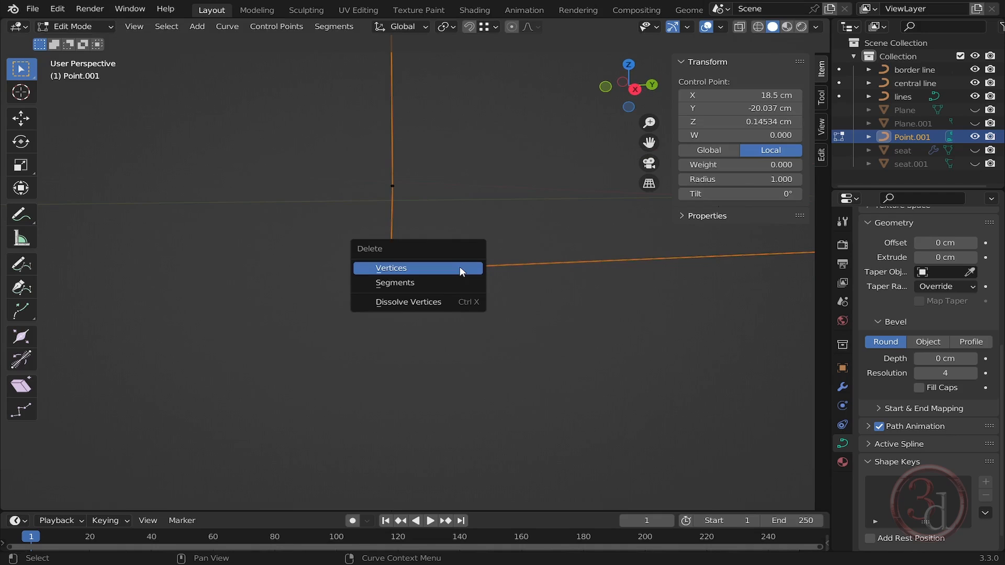
{"action": "left_click", "coordinate": [435, 299]}
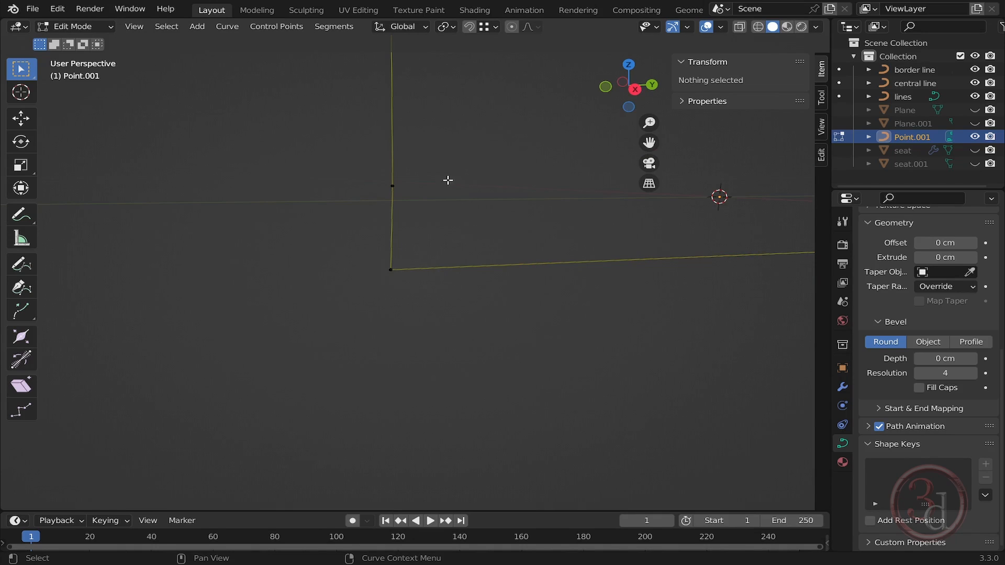
{"action": "left_click_drag", "start_coordinate": [364, 176], "coordinate": [422, 209]}
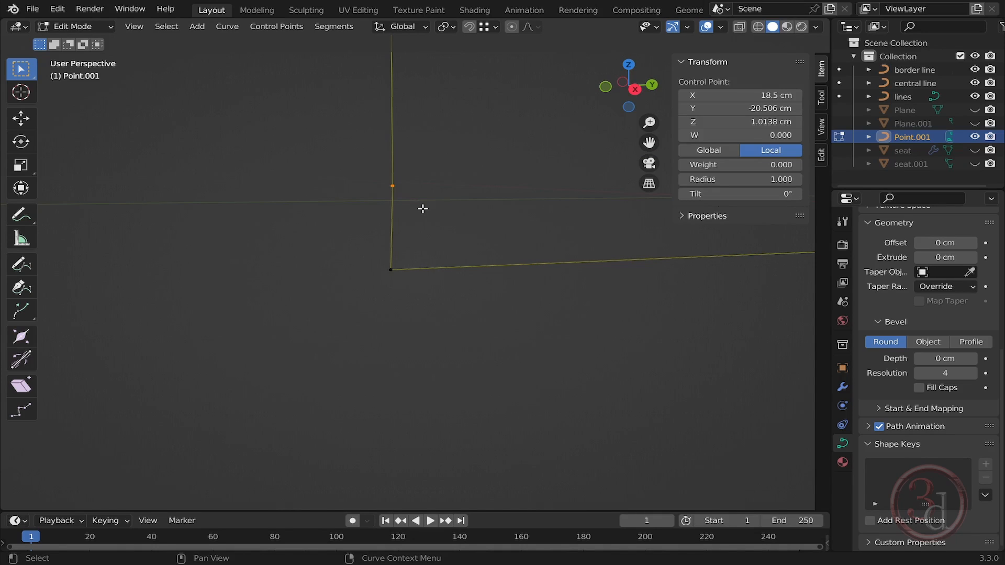
{"action": "key", "text": "x"}
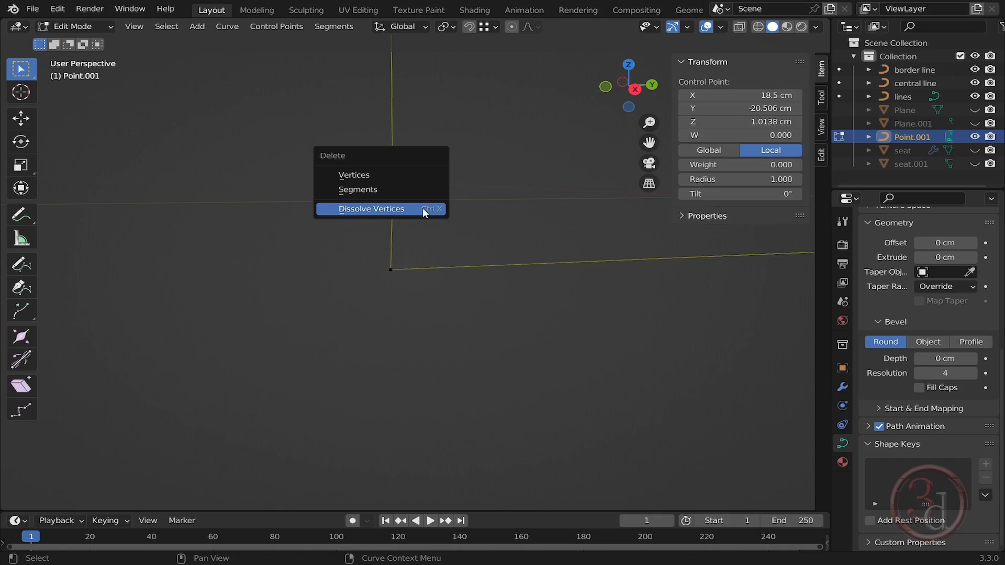
{"action": "left_click", "coordinate": [423, 208]}
{"action": "left_click_drag", "start_coordinate": [445, 181], "coordinate": [473, 211]}
Fillet the remaining front foot corner point with a round 1 cm radius.
{"action": "left_click_drag", "start_coordinate": [425, 241], "coordinate": [351, 312]}
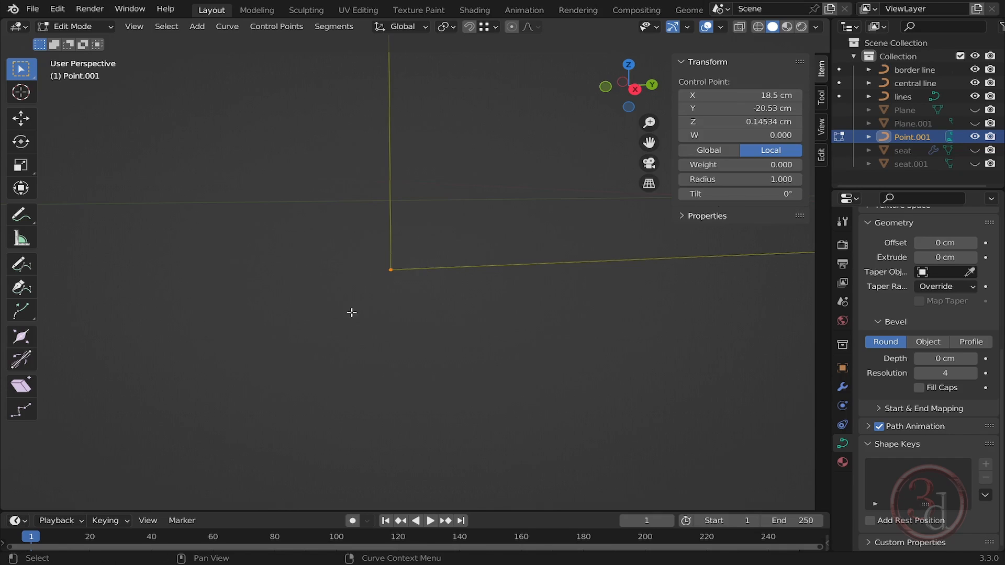
{"action": "left_click", "coordinate": [414, 272]}
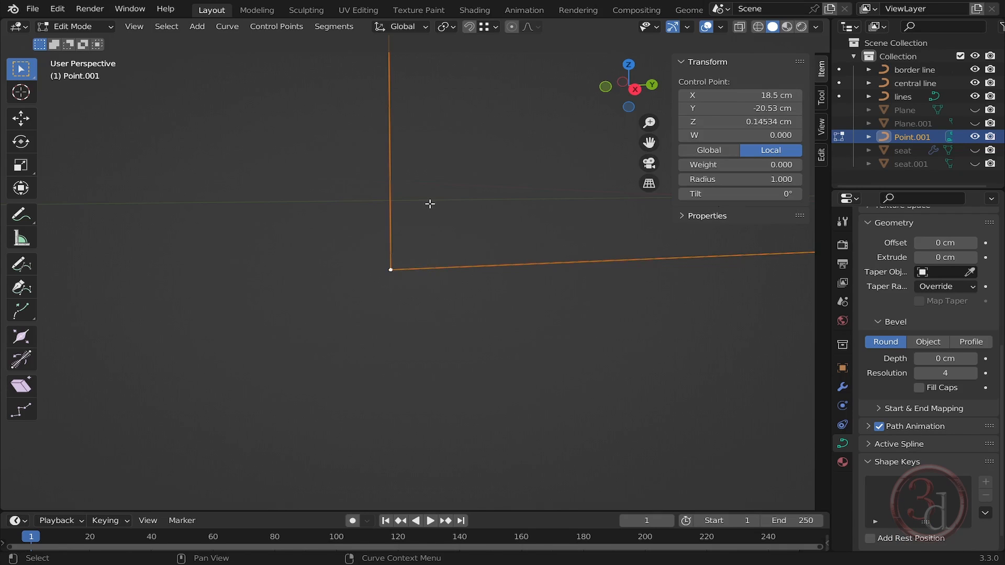
{"action": "left_click_drag", "start_coordinate": [430, 204], "coordinate": [357, 304]}
{"action": "right_click", "coordinate": [395, 269]}
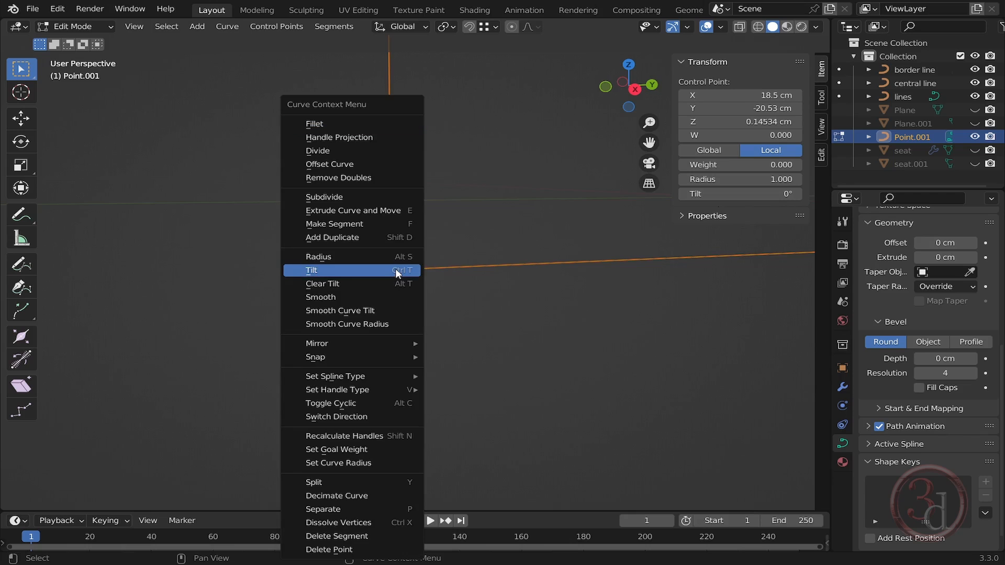
{"action": "left_click", "coordinate": [330, 126]}
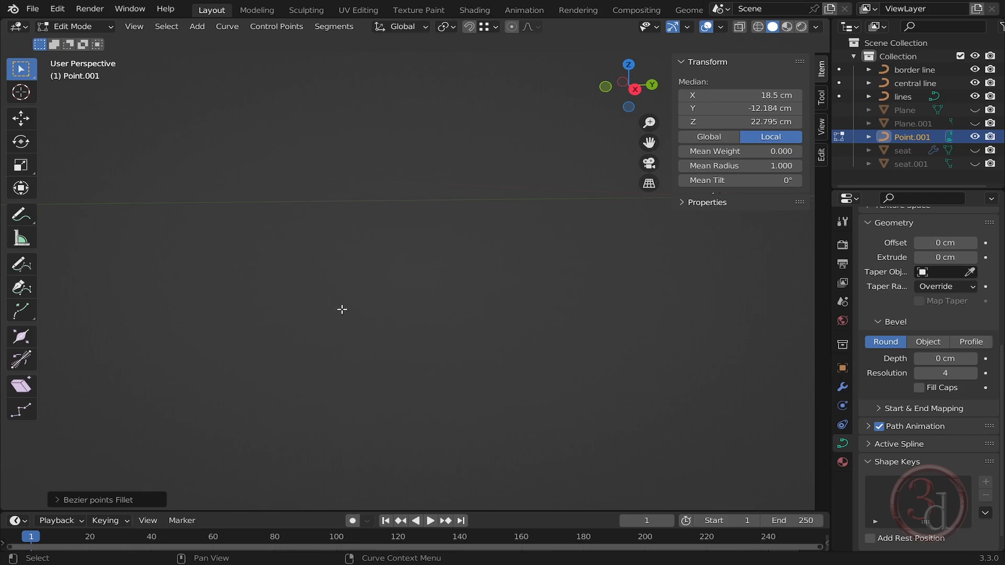
{"action": "left_click", "coordinate": [99, 500]}
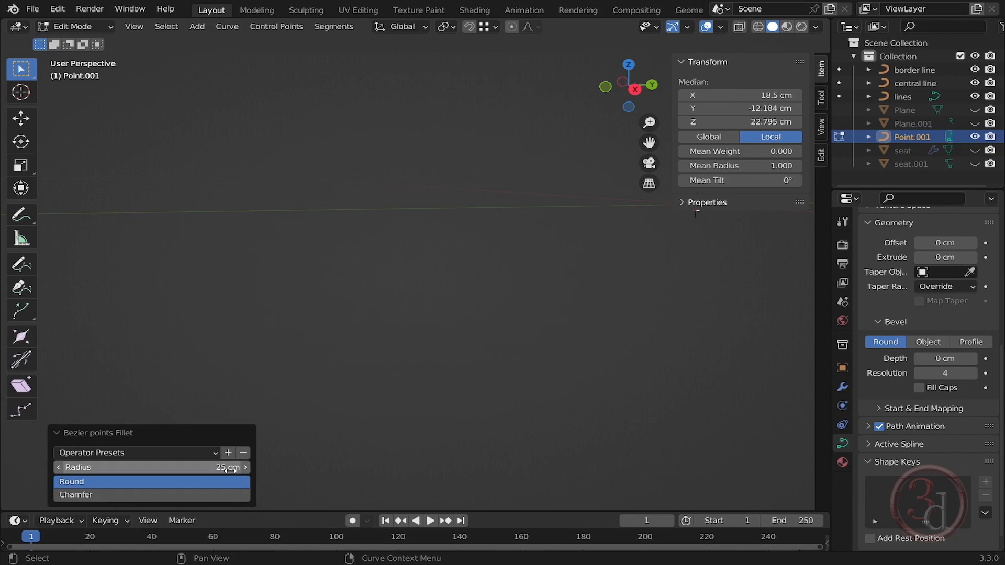
{"action": "left_click_drag", "start_coordinate": [222, 467], "coordinate": [186, 467]}
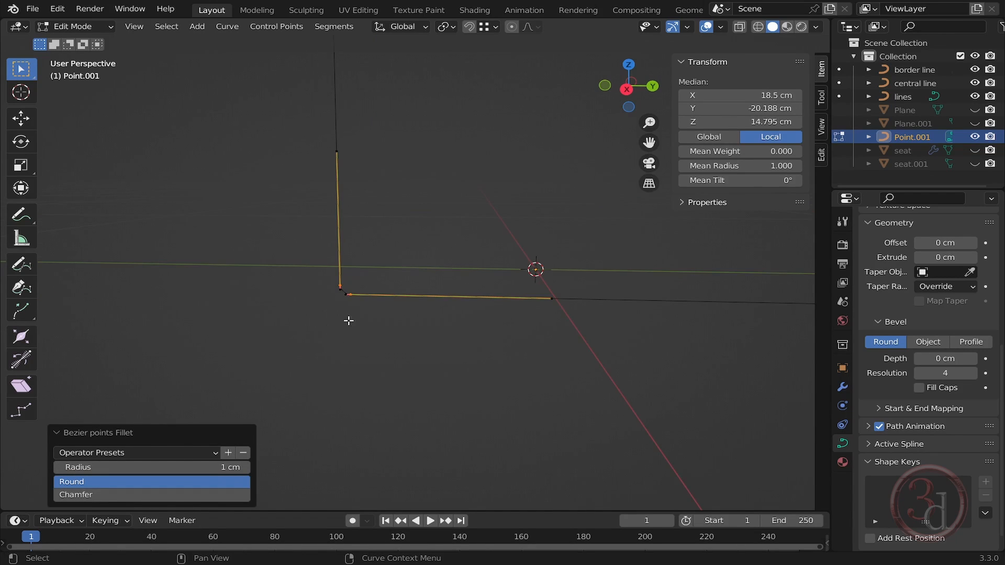
{"action": "scroll", "coordinate": [320, 298], "scroll_direction": "up", "scroll_amount": 3}
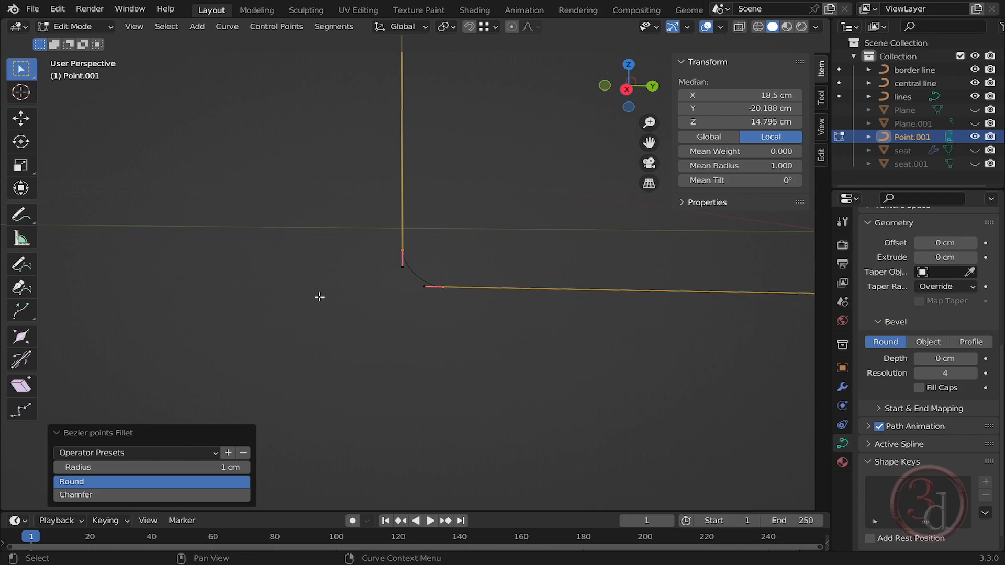
Dissolve the two extra points above the rear foot corner, leaving a single corner point between the leg and floor bar.
{"action": "scroll", "coordinate": [319, 297], "scroll_direction": "down", "scroll_amount": 5}
{"action": "middle_click_drag", "start_coordinate": [319, 293], "coordinate": [667, 300]}
{"action": "scroll", "coordinate": [563, 299], "scroll_direction": "up", "scroll_amount": 6}
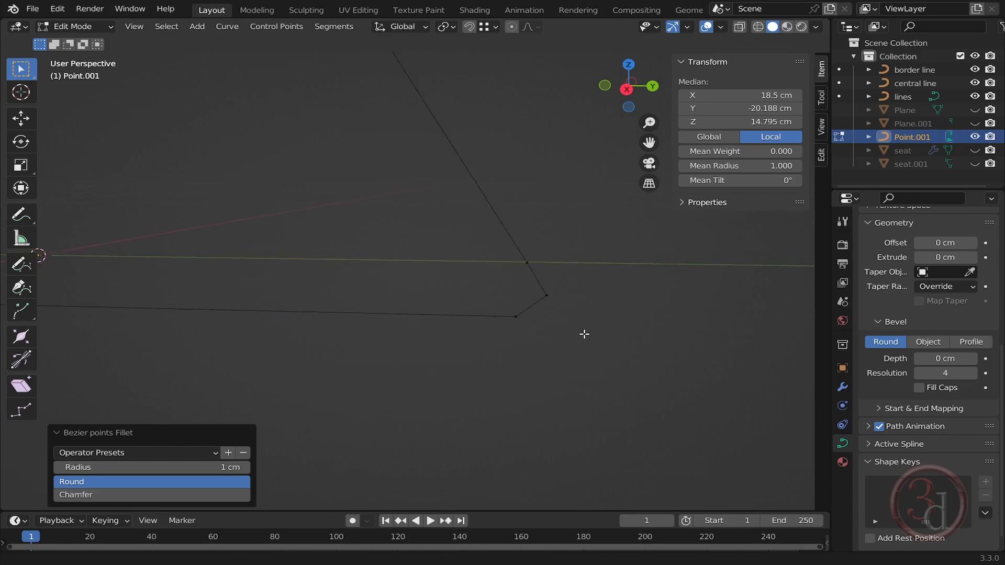
{"action": "left_click_drag", "start_coordinate": [565, 291], "coordinate": [626, 345]}
{"action": "scroll", "coordinate": [533, 298], "scroll_direction": "up", "scroll_amount": 4}
{"action": "left_click_drag", "start_coordinate": [531, 286], "coordinate": [500, 324]}
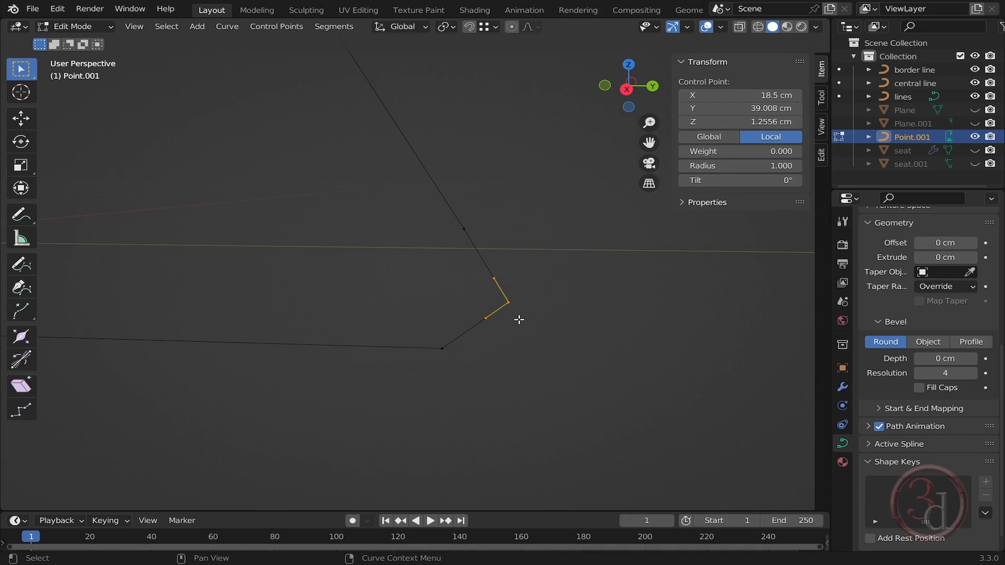
{"action": "key", "text": "x"}
{"action": "left_click", "coordinate": [519, 318]}
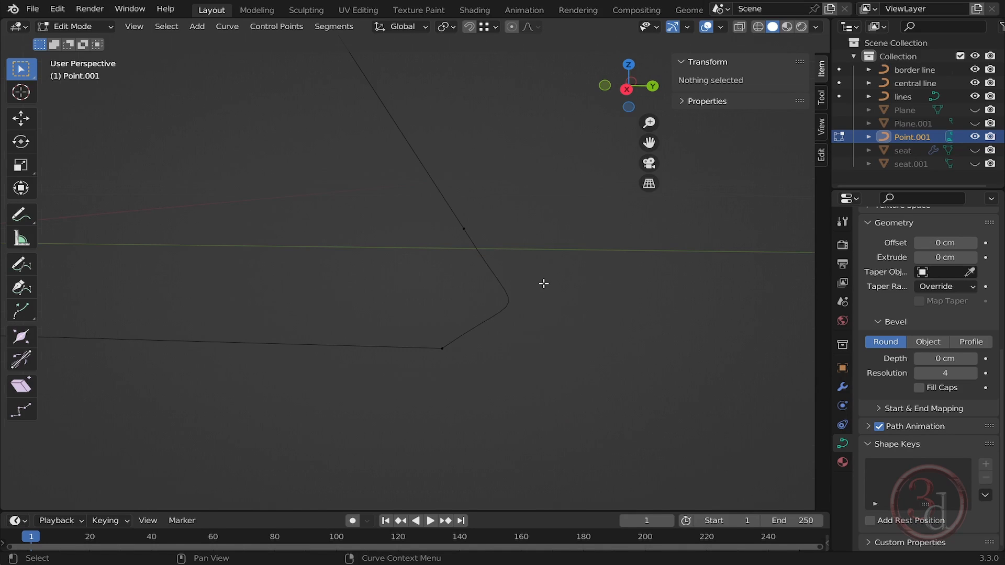
{"action": "key", "text": "KP_3"}
{"action": "left_click", "coordinate": [528, 352]}
{"action": "key", "text": "x"}
{"action": "left_click", "coordinate": [528, 354]}
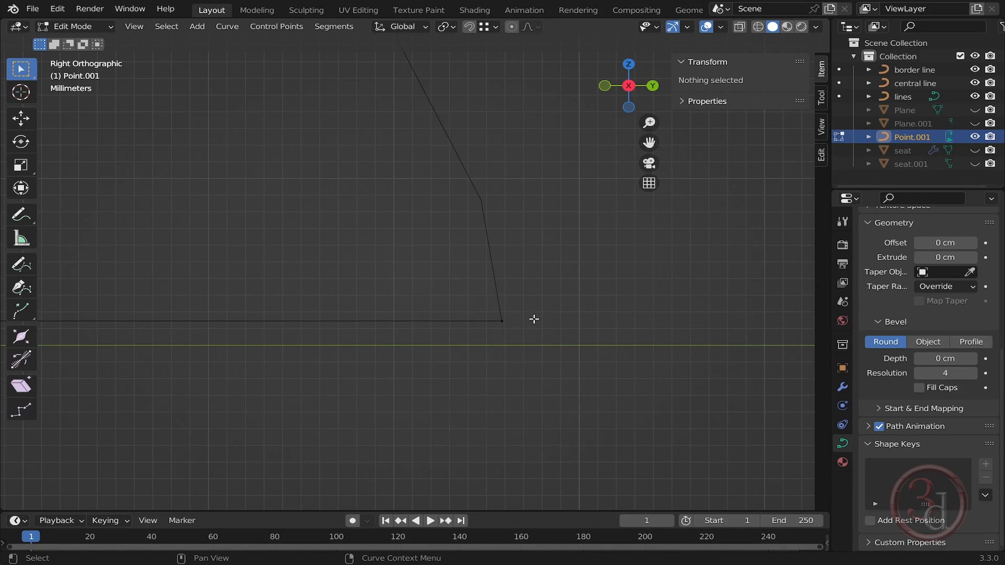
Fillet the rear foot corner point with a round 1 cm radius.
{"action": "left_click", "coordinate": [502, 321]}
{"action": "scroll", "coordinate": [467, 368], "scroll_direction": "up", "scroll_amount": 2}
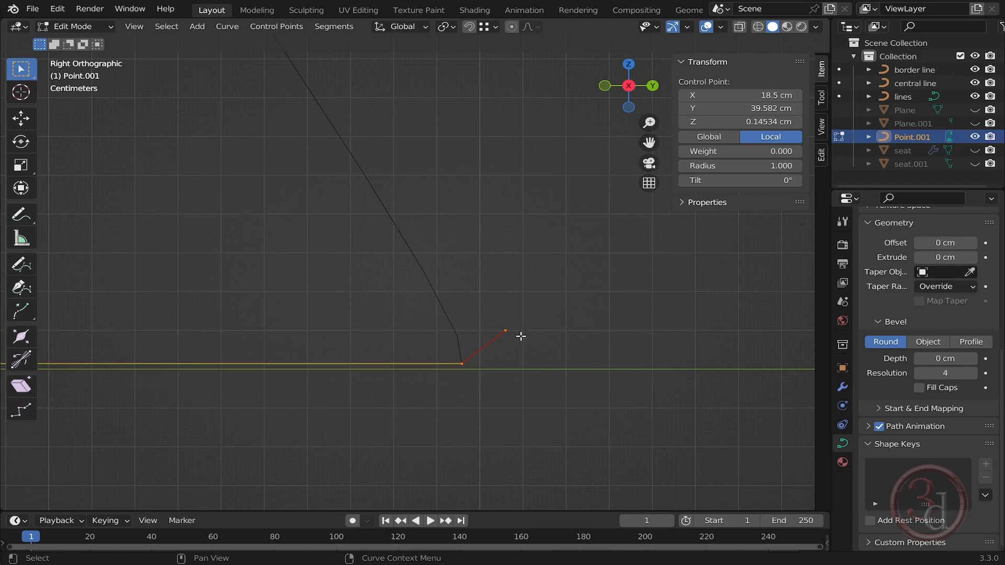
{"action": "right_click", "coordinate": [458, 373]}
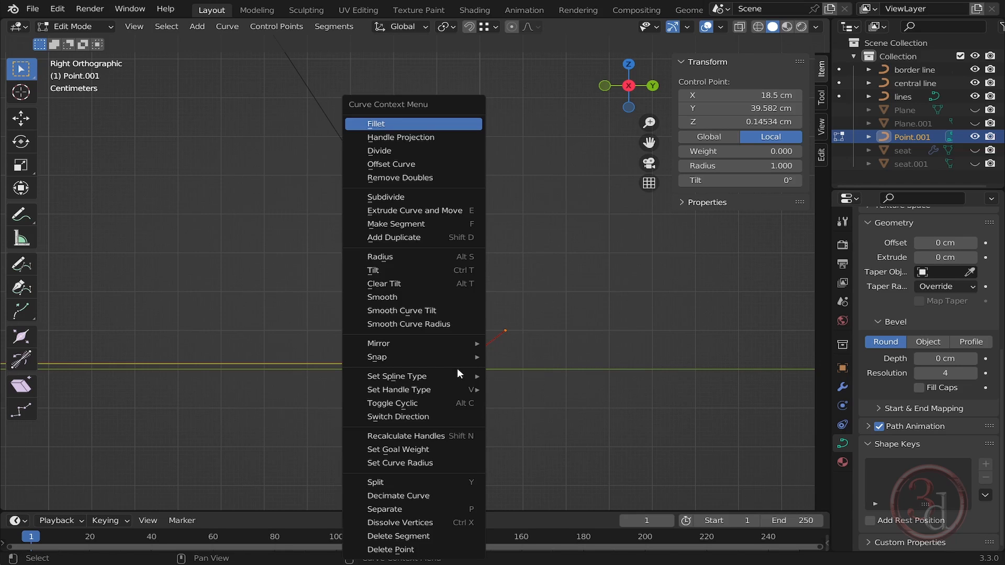
{"action": "left_click", "coordinate": [399, 125]}
{"action": "scroll", "coordinate": [634, 403], "scroll_direction": "down", "scroll_amount": 5}
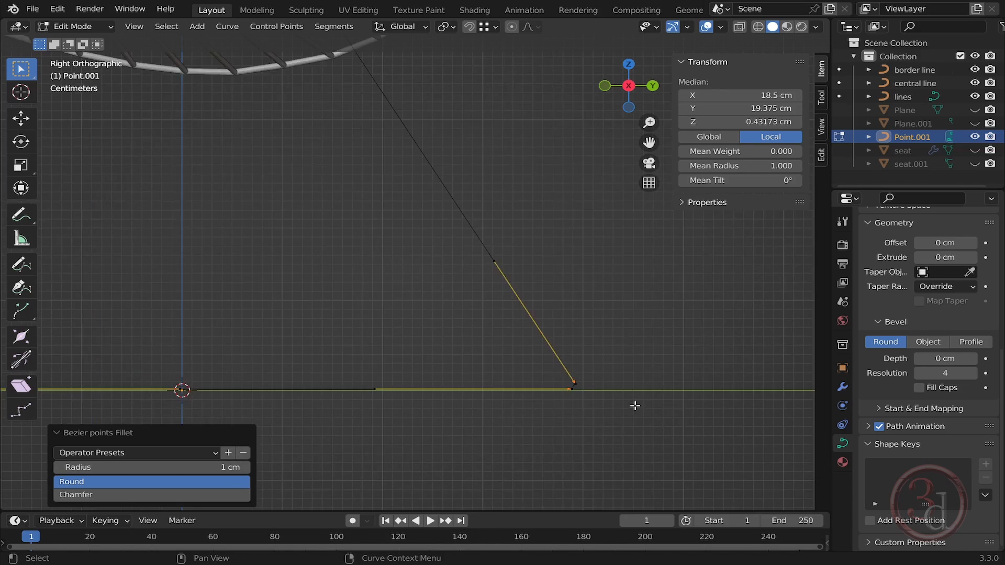
{"action": "left_click", "coordinate": [695, 411]}
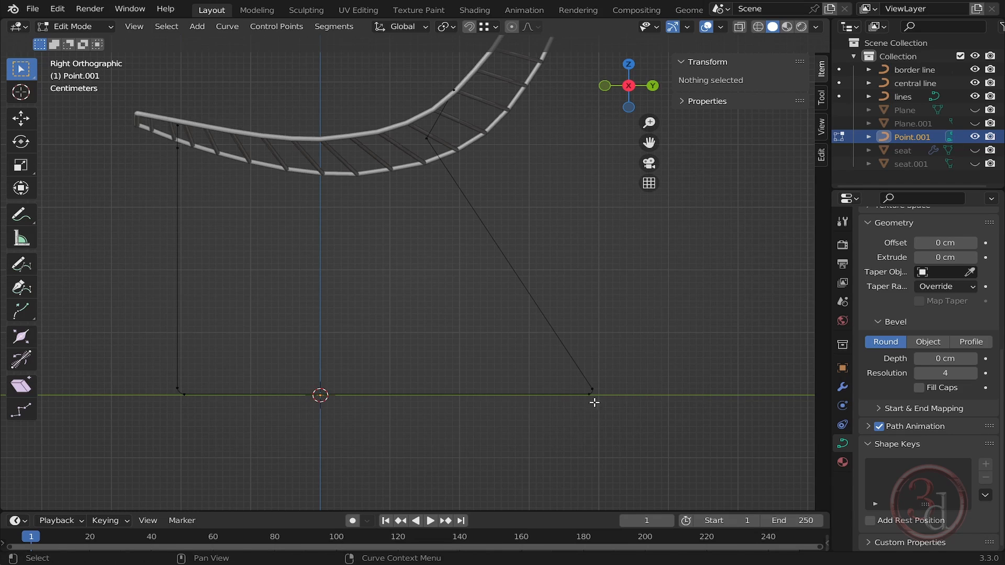
Fillet the front leg's top corner point, where the leg meets the crossbar under the seat.
{"action": "middle_click_drag", "start_coordinate": [595, 403], "coordinate": [364, 232]}
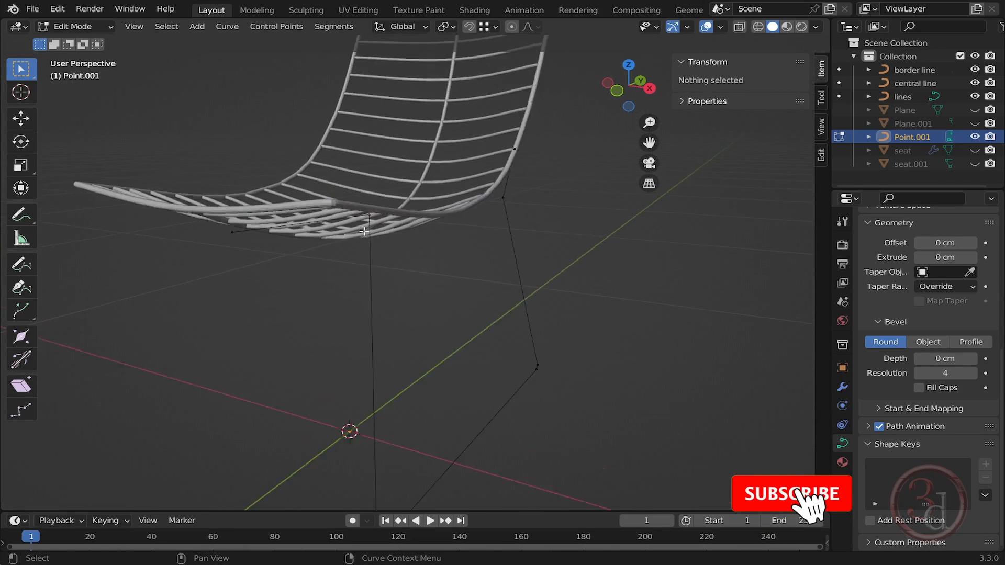
{"action": "scroll", "coordinate": [364, 231], "scroll_direction": "up", "scroll_amount": 3}
{"action": "left_click", "coordinate": [386, 157]}
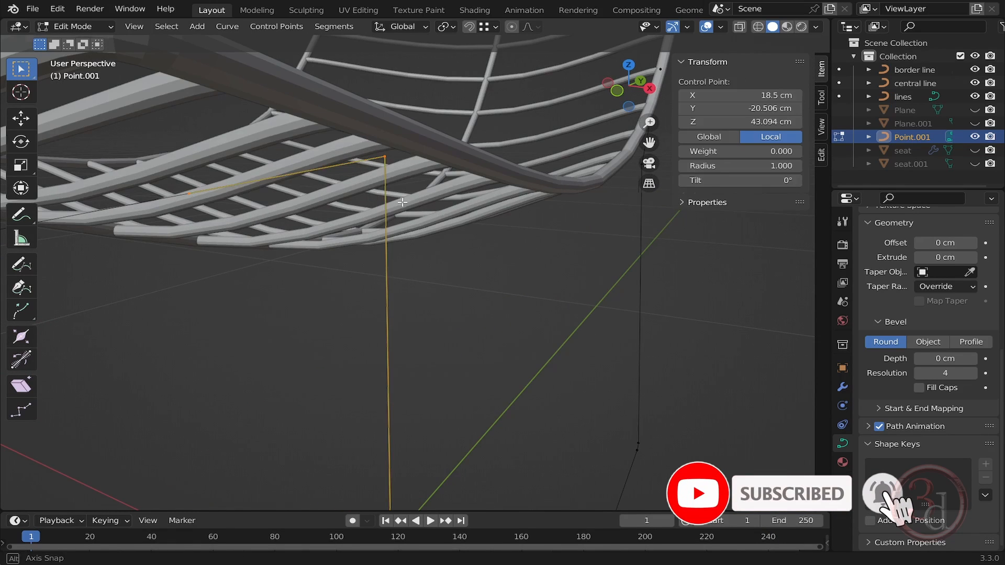
{"action": "middle_click_drag", "start_coordinate": [402, 202], "coordinate": [410, 203]}
{"action": "right_click", "coordinate": [485, 171]}
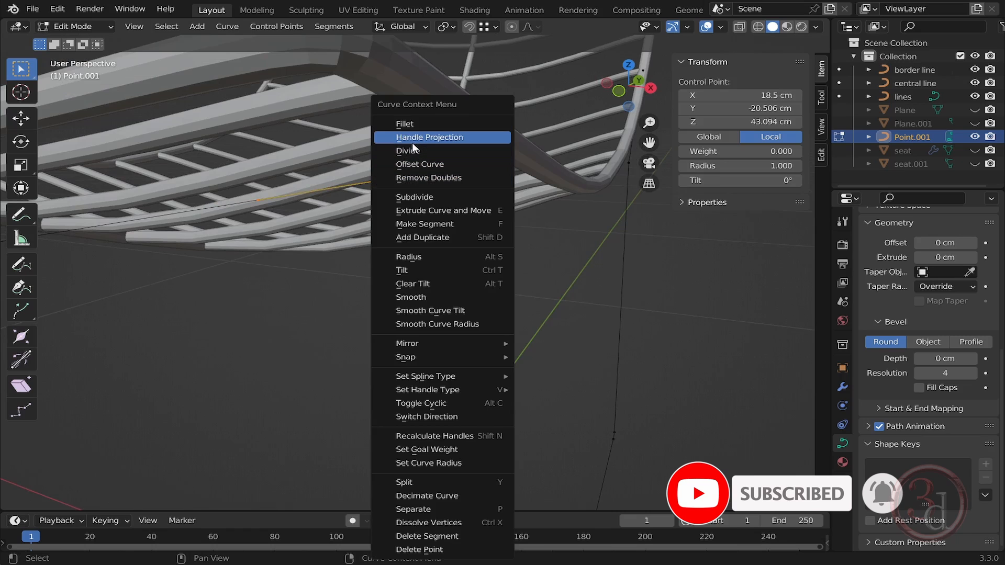
{"action": "left_click", "coordinate": [408, 126]}
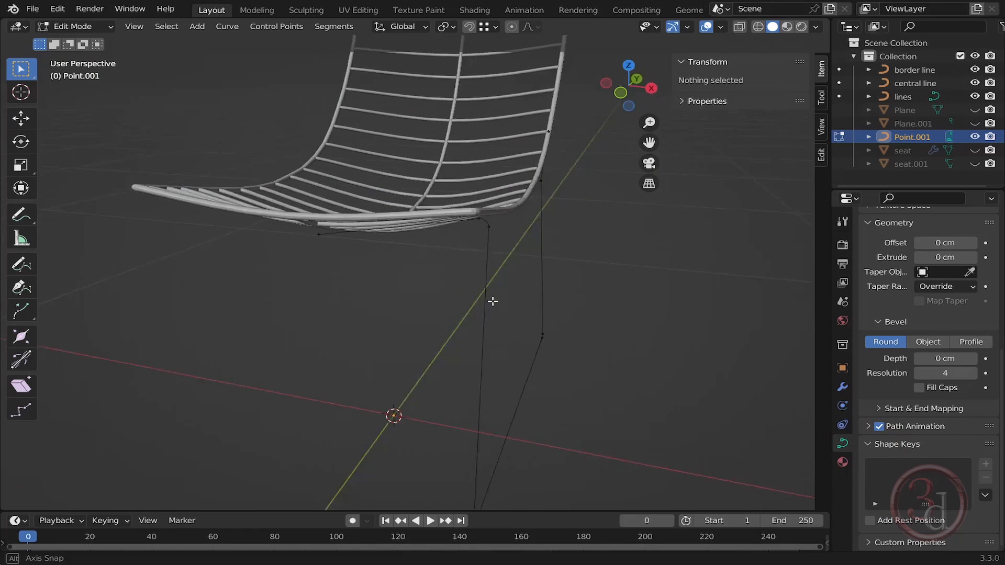
Return to Object Mode and set the leg frame curve's round bevel depth to 0.5 cm.
{"action": "middle_click_drag", "start_coordinate": [491, 298], "coordinate": [424, 312]}
{"action": "key", "text": "Tab"}
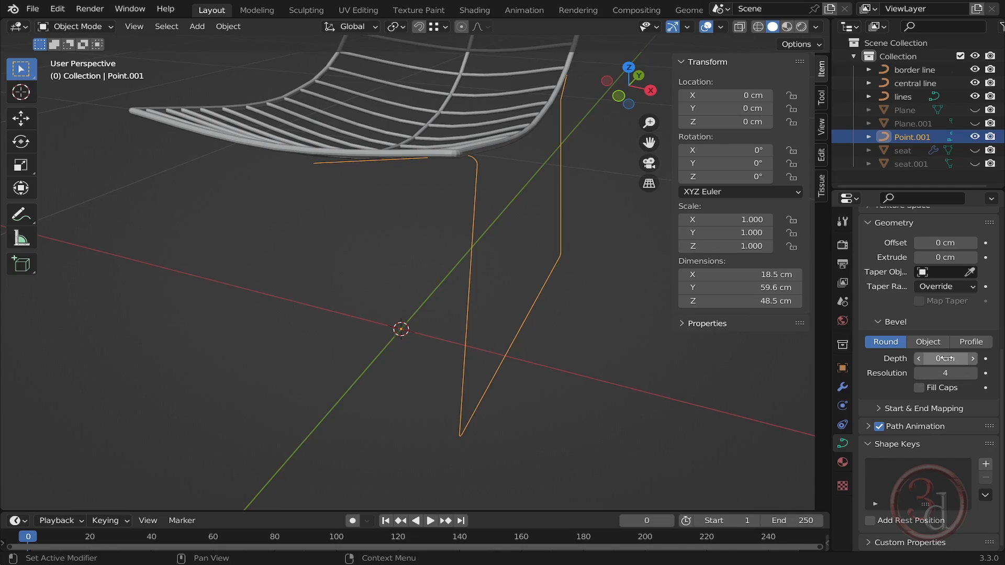
{"action": "type", "text": "0.5"}
{"action": "key", "text": "Return"}
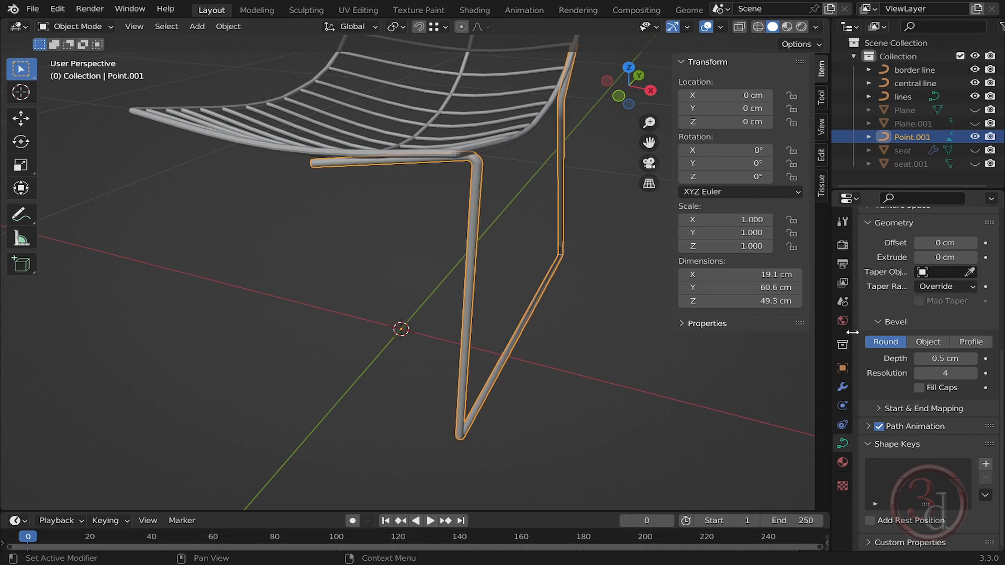
Splay the legs by moving the four foot corner points outward along X by about 2.79 cm, in front view.
{"action": "key", "text": "Tab"}
{"action": "key", "text": "grave"}
{"action": "left_click", "coordinate": [491, 260]}
{"action": "left_click_drag", "start_coordinate": [535, 272], "coordinate": [393, 403]}
{"action": "middle_click_drag", "start_coordinate": [552, 360], "coordinate": [578, 330]}
{"action": "left_click_drag", "start_coordinate": [591, 287], "coordinate": [363, 394]}
{"action": "key", "text": "grave"}
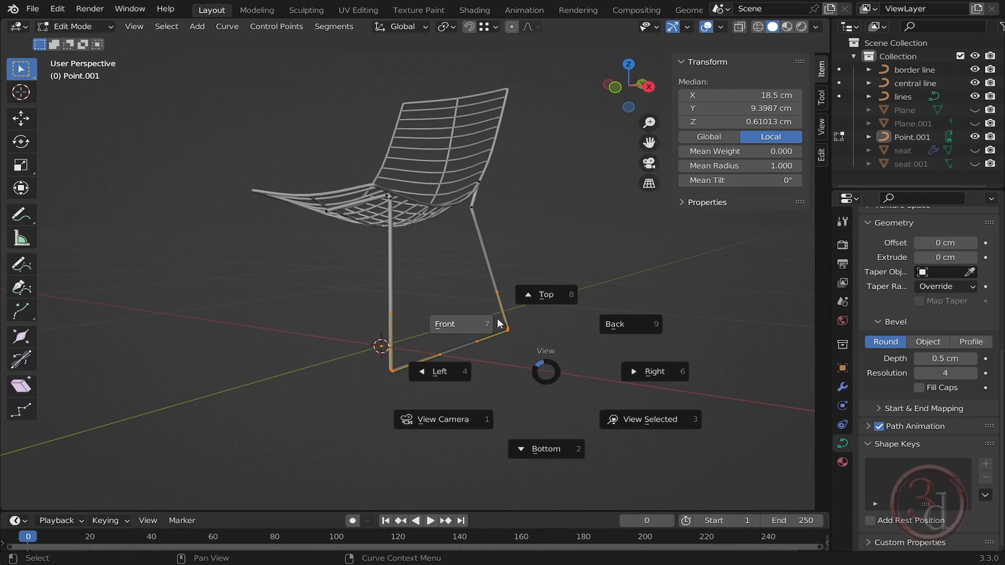
{"action": "left_click", "coordinate": [492, 321]}
{"action": "scroll", "coordinate": [445, 356], "scroll_direction": "up", "scroll_amount": 4}
{"action": "middle_click_drag", "start_coordinate": [485, 333], "coordinate": [491, 396], "text": "shift"}
{"action": "key", "text": "g"}
{"action": "key", "text": "x"}
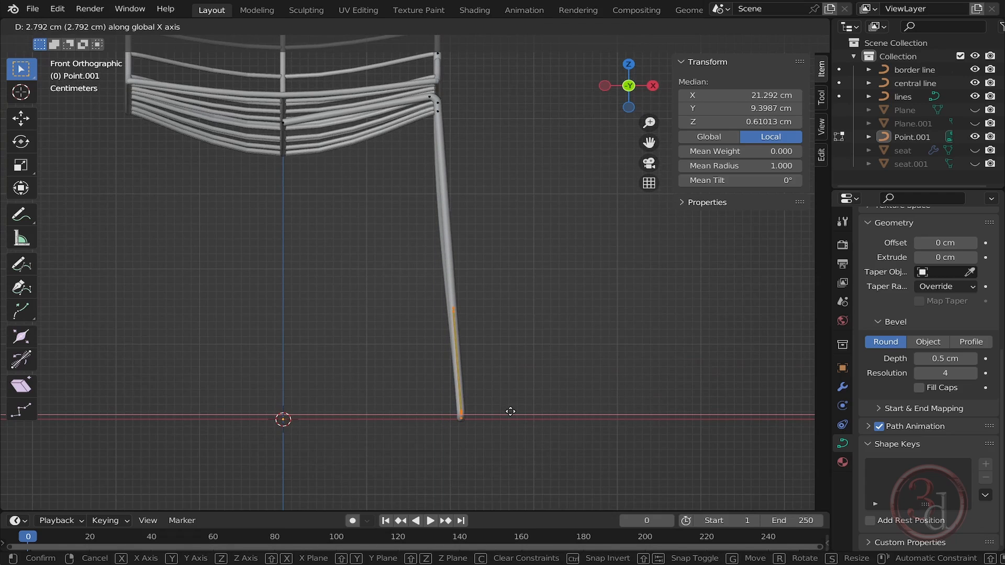
{"action": "left_click", "coordinate": [510, 411]}
Rotate the four foot corner points by about -4.6° in front view to align their handles with the splayed legs.
{"action": "mouse_move", "coordinate": [542, 350]}
{"action": "middle_mouse_down"}
{"action": "mouse_move", "coordinate": [508, 360]}
{"action": "mouse_move", "coordinate": [536, 272]}
{"action": "middle_mouse_up"}
{"action": "key", "text": "grave"}
{"action": "left_click", "coordinate": [443, 313]}
{"action": "scroll", "coordinate": [492, 339], "scroll_direction": "up", "scroll_amount": 5}
{"action": "left_click", "coordinate": [532, 215]}
{"action": "key", "text": "z"}
{"action": "left_click", "coordinate": [475, 289]}
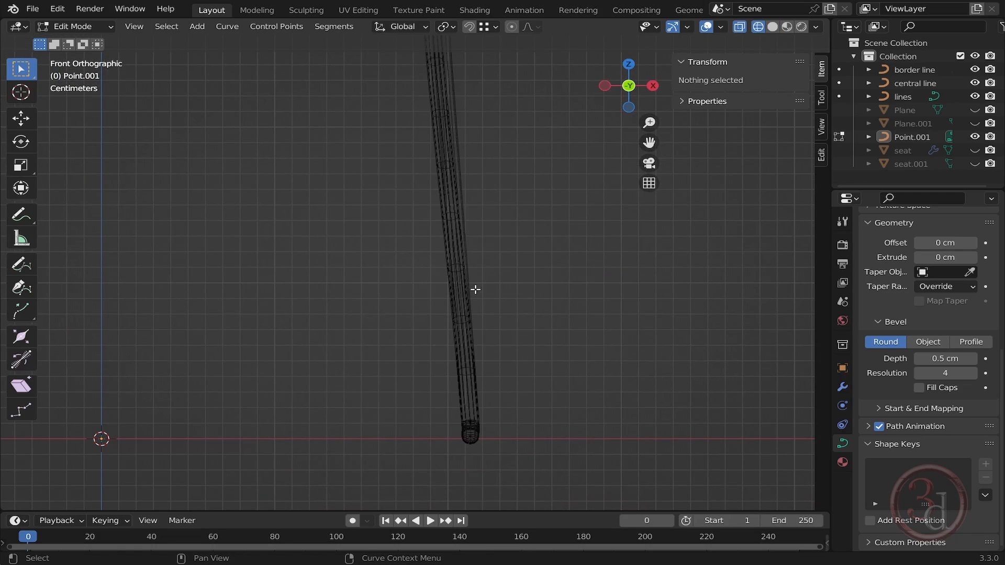
{"action": "left_click_drag", "start_coordinate": [518, 144], "coordinate": [447, 298]}
{"action": "left_click_drag", "start_coordinate": [515, 342], "coordinate": [417, 480], "text": "shift"}
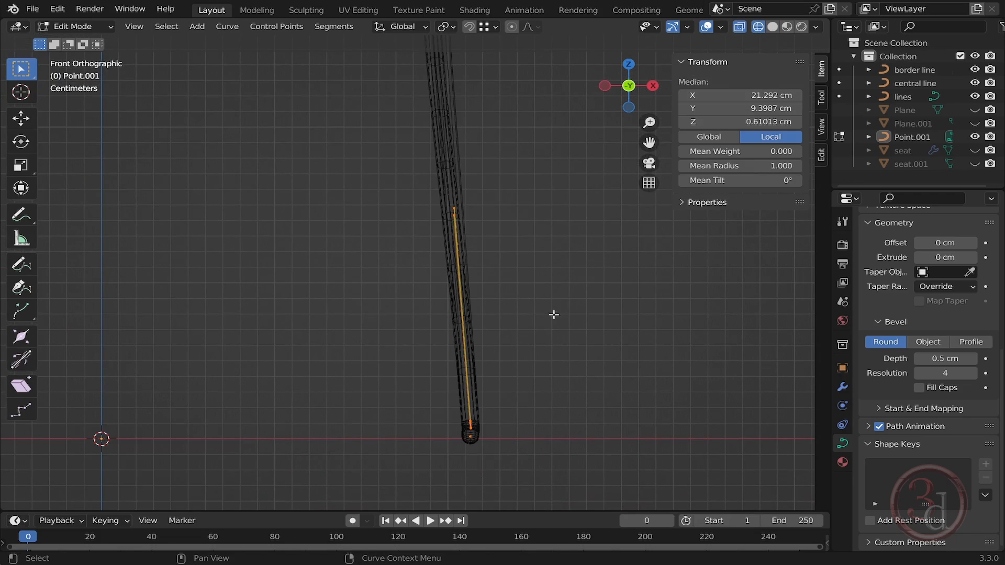
{"action": "key", "text": "r"}
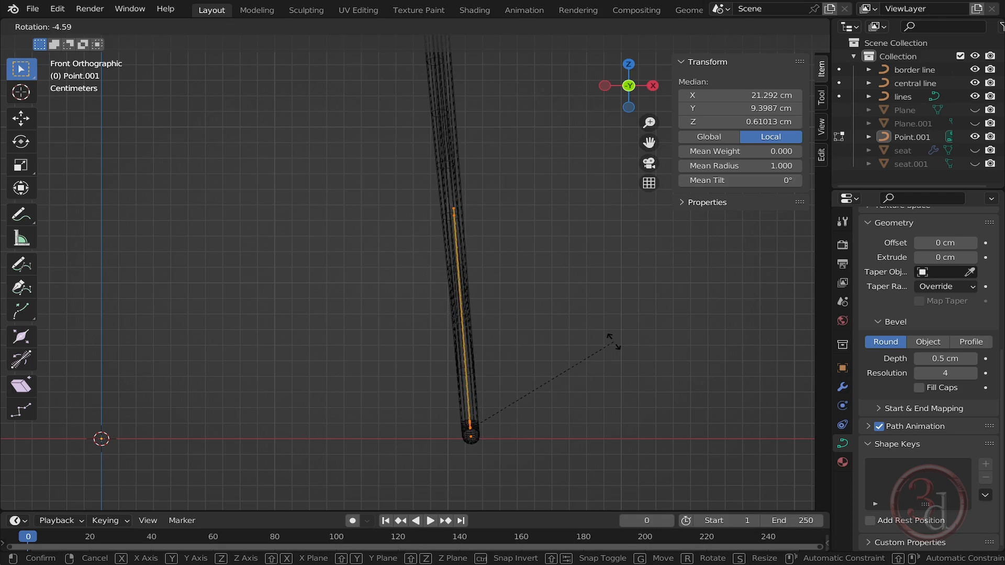
{"action": "left_click", "coordinate": [612, 340]}
{"action": "scroll", "coordinate": [539, 355], "scroll_direction": "down", "scroll_amount": 4}
{"action": "mouse_move", "coordinate": [534, 359]}
{"action": "middle_mouse_down"}
{"action": "mouse_move", "coordinate": [565, 347]}
{"action": "mouse_move", "coordinate": [485, 370]}
{"action": "mouse_move", "coordinate": [668, 311]}
{"action": "middle_mouse_up"}
{"action": "key", "text": "alt+a"}
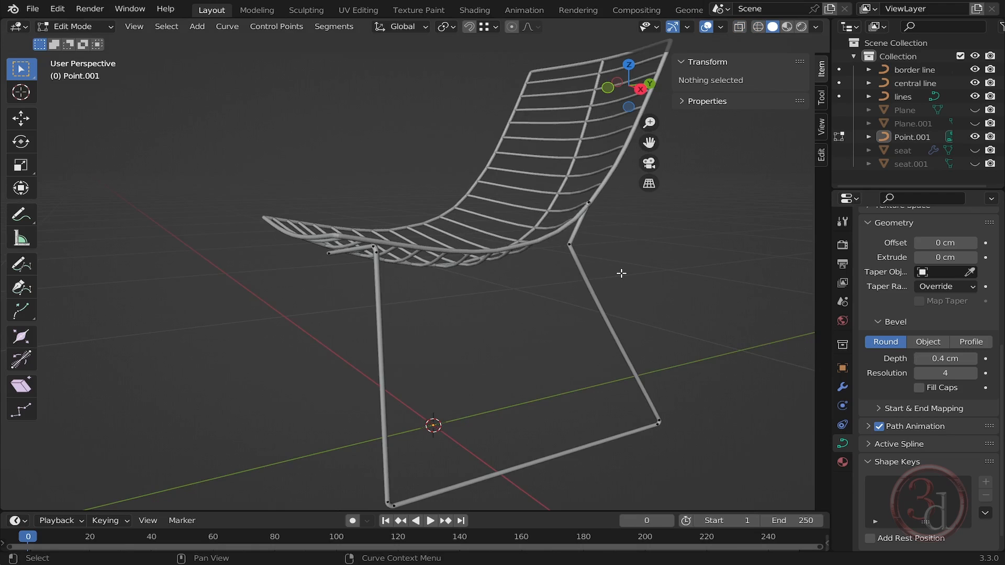
{"action": "scroll", "coordinate": [612, 238], "scroll_direction": "up", "scroll_amount": 3}
{"action": "left_click_drag", "start_coordinate": [595, 221], "coordinate": [534, 258]}
{"action": "middle_click_drag", "start_coordinate": [587, 281], "coordinate": [536, 270]}
{"action": "right_click", "coordinate": [535, 264]}
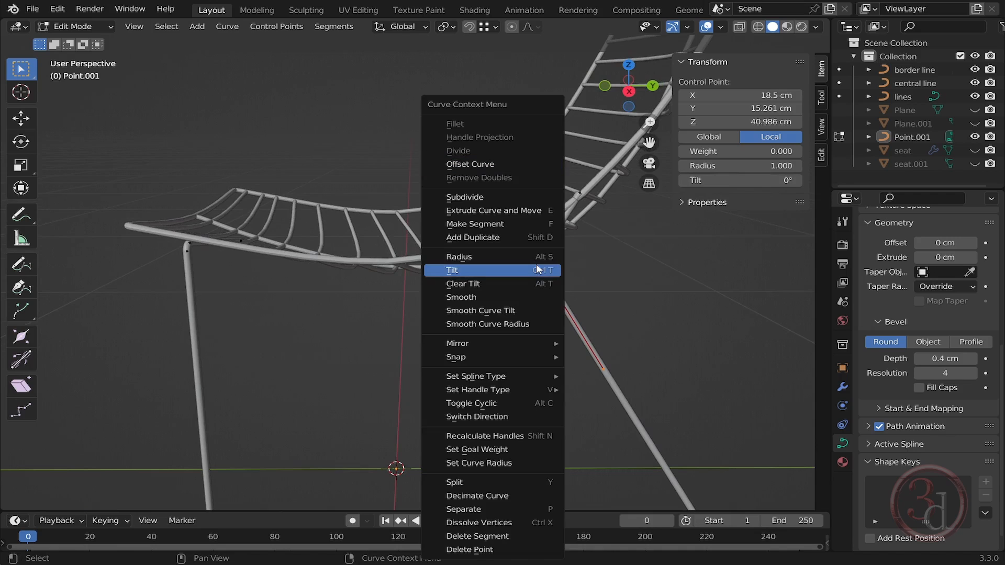
{"action": "left_click", "coordinate": [579, 281]}
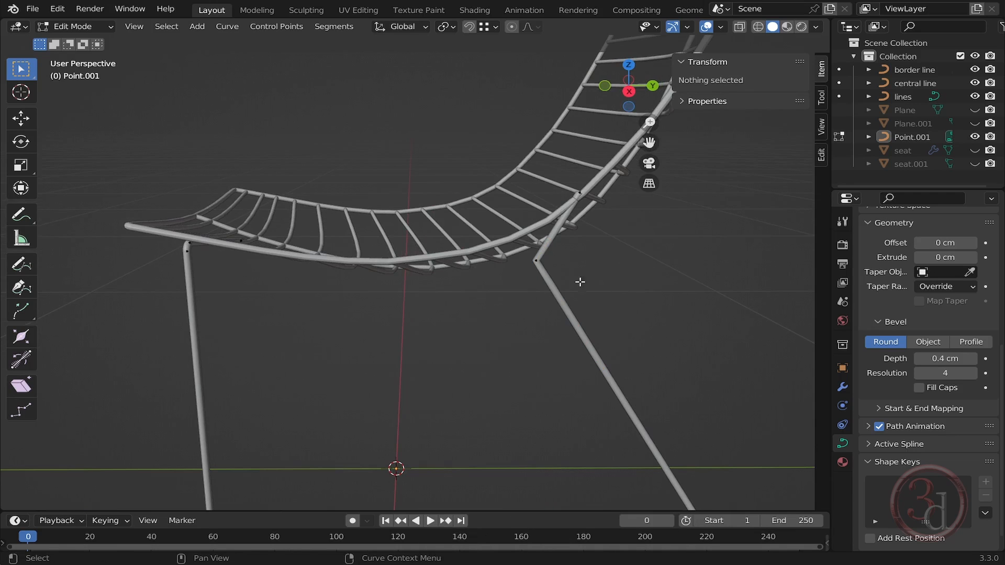
Curve the rear leg's upper bend in right view by moving its upper handle about -2.79 cm in Y and -0.72 cm in Z.
{"action": "left_click", "coordinate": [598, 273]}
{"action": "scroll", "coordinate": [525, 249], "scroll_direction": "up", "scroll_amount": 4}
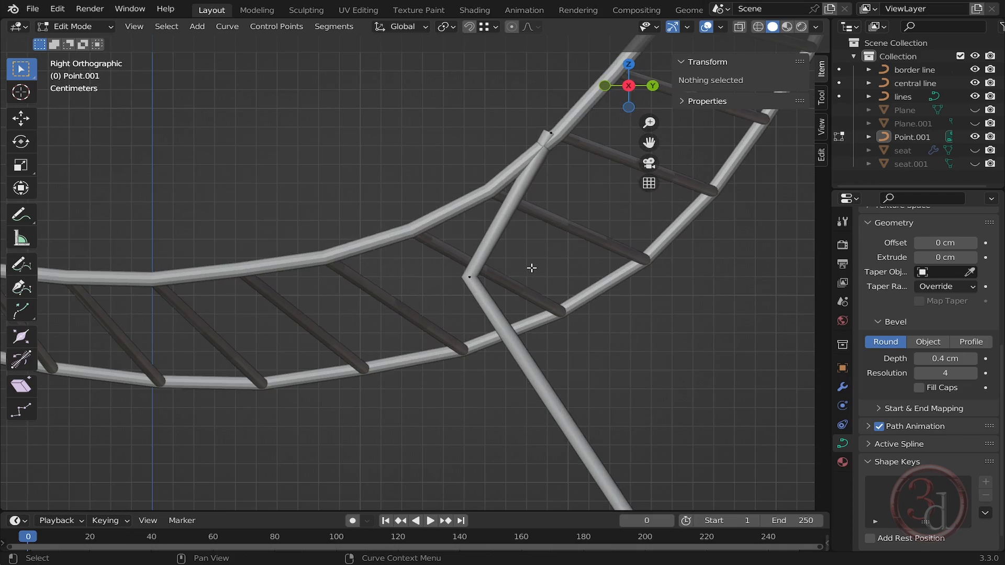
{"action": "key", "text": "z"}
{"action": "left_click", "coordinate": [427, 284]}
{"action": "left_click", "coordinate": [471, 277]}
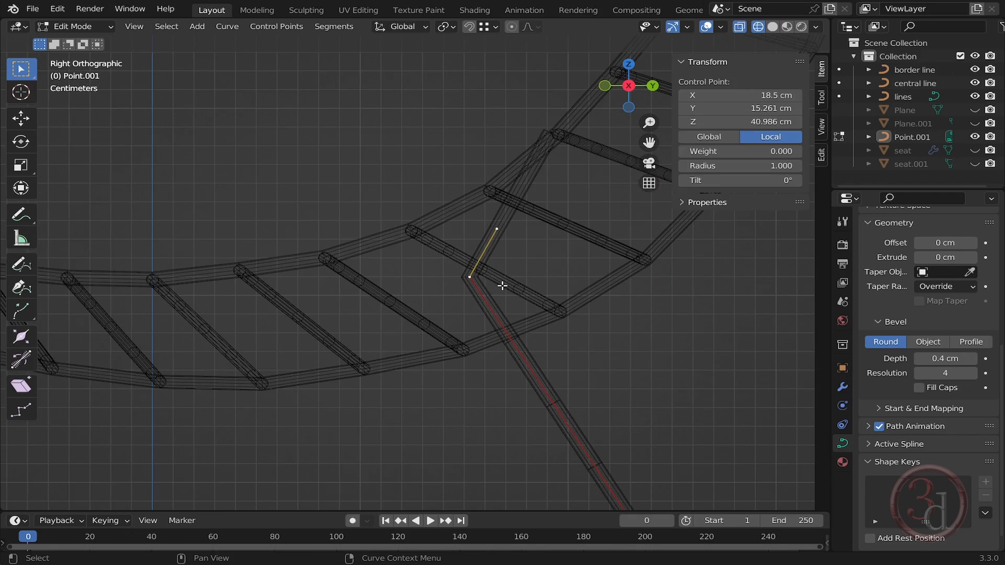
{"action": "left_click_drag", "start_coordinate": [482, 207], "coordinate": [519, 243]}
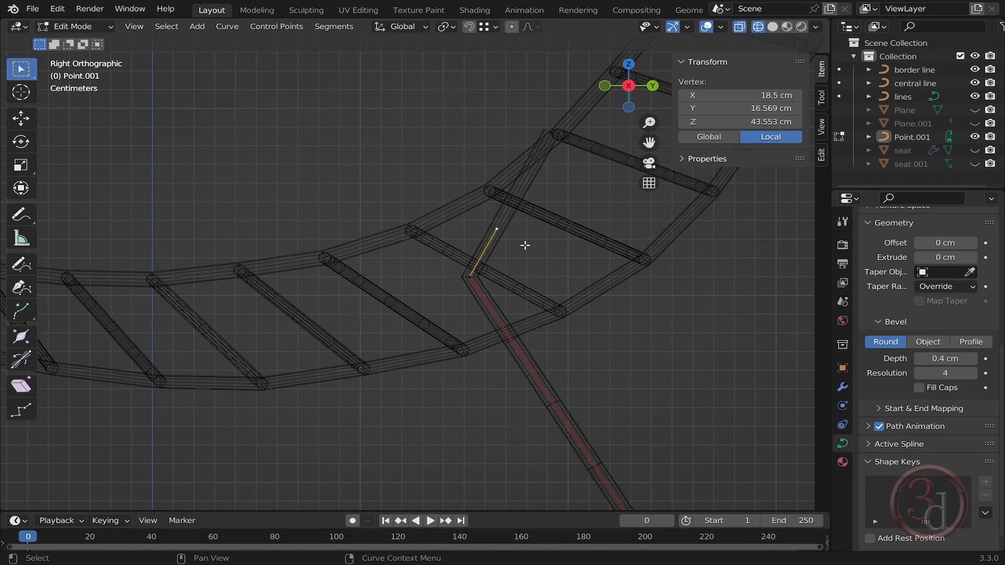
{"action": "key", "text": "g"}
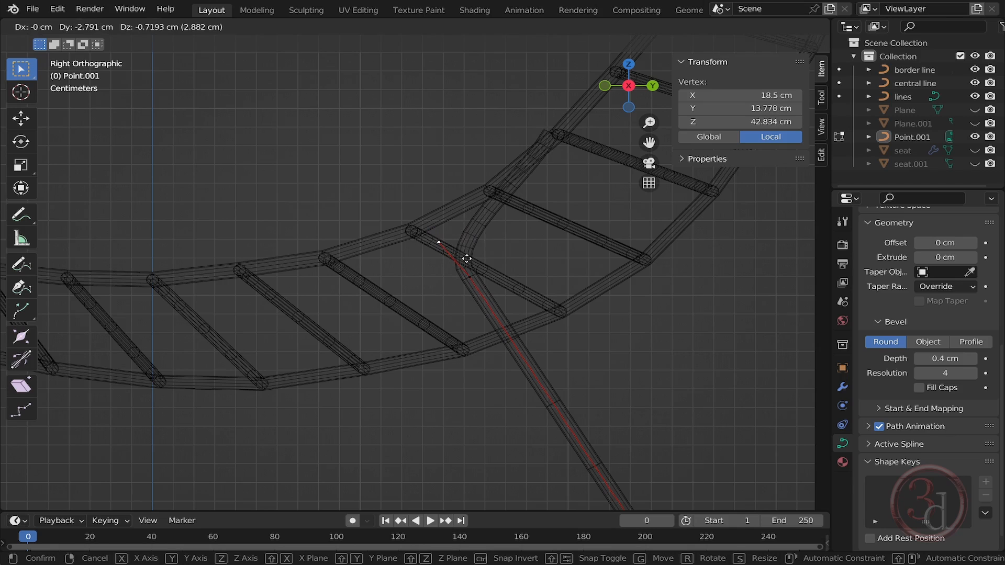
{"action": "left_click", "coordinate": [466, 259]}
Rotate the rear leg's top end point by 16.4° so its handles follow the seat's side border.
{"action": "left_click", "coordinate": [550, 133]}
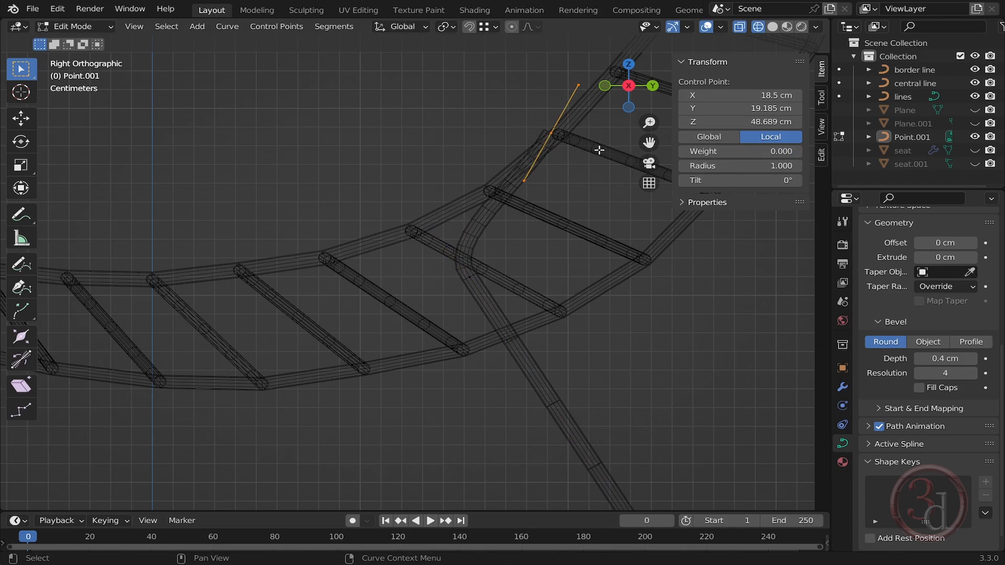
{"action": "key", "text": "r"}
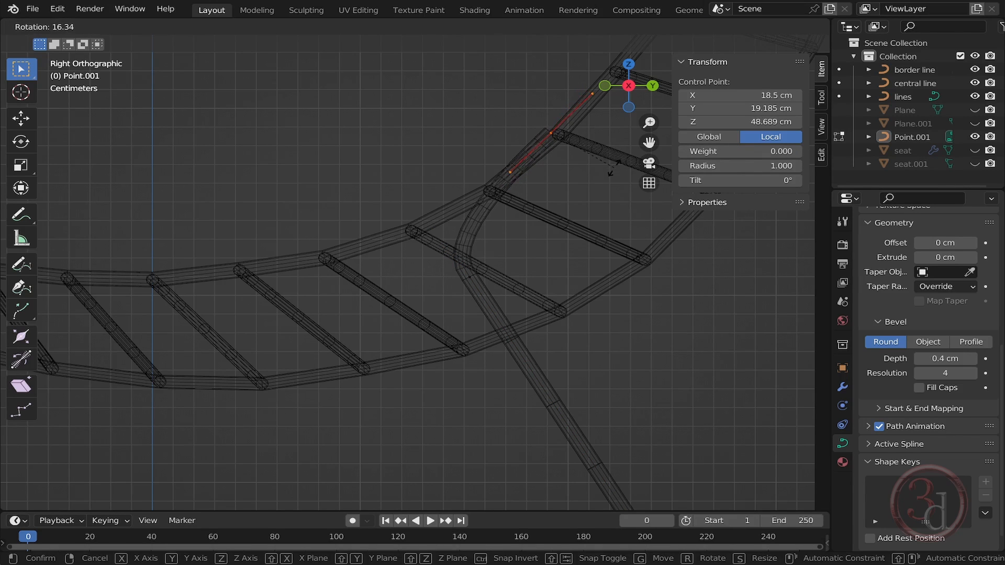
{"action": "left_click", "coordinate": [601, 159]}
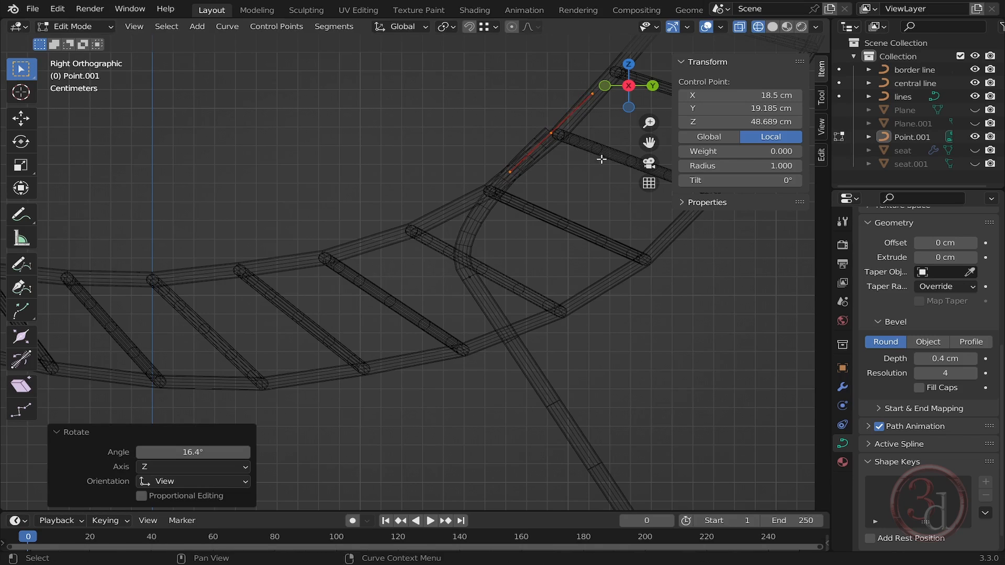
Move the rear leg's top end point outward along X by about 0.74 cm, beside the seat border, in solid shading.
{"action": "middle_click_drag", "start_coordinate": [533, 211], "coordinate": [514, 265]}
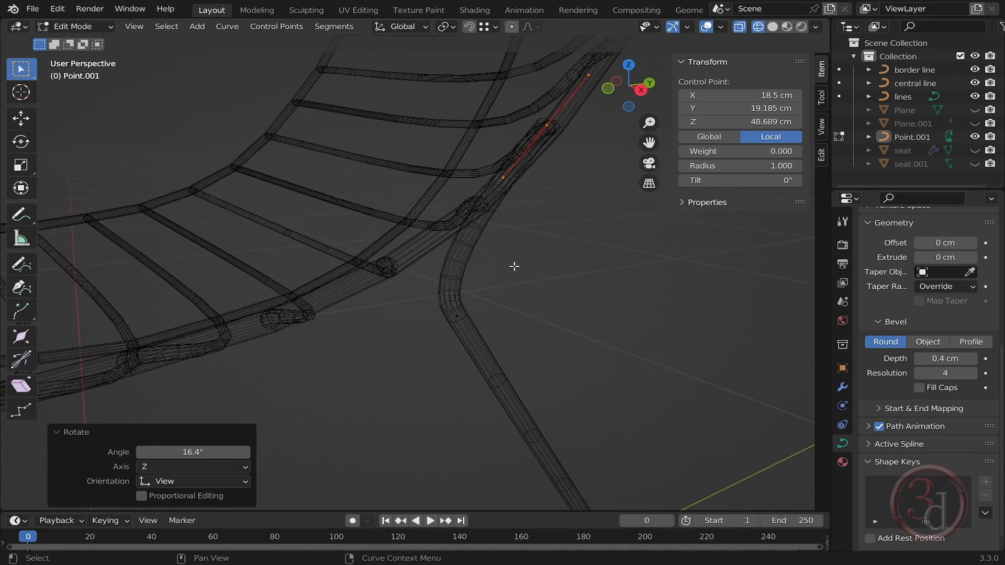
{"action": "key", "text": "shift+z"}
{"action": "left_click", "coordinate": [554, 252]}
{"action": "middle_click_drag", "start_coordinate": [532, 213], "coordinate": [474, 210]}
{"action": "left_click_drag", "start_coordinate": [431, 93], "coordinate": [482, 147]}
{"action": "middle_click_drag", "start_coordinate": [439, 215], "coordinate": [416, 165]}
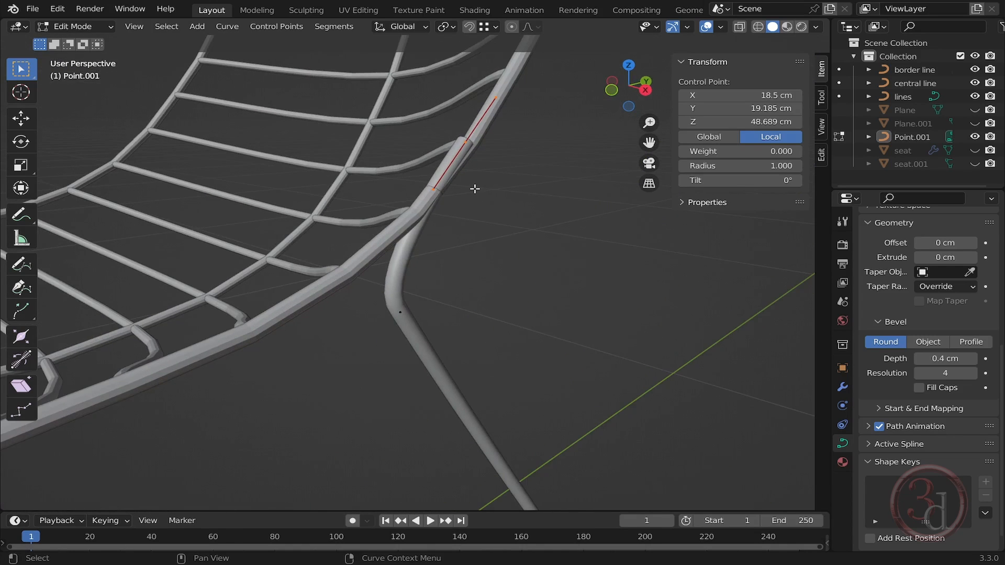
{"action": "middle_click_drag", "start_coordinate": [474, 189], "coordinate": [501, 215]}
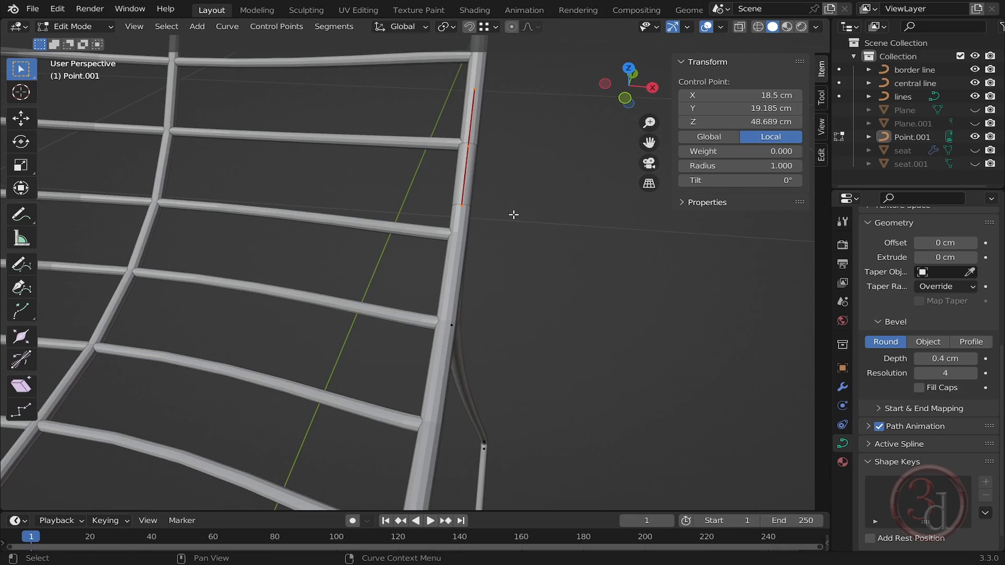
{"action": "key", "text": "g"}
{"action": "key", "text": "x"}
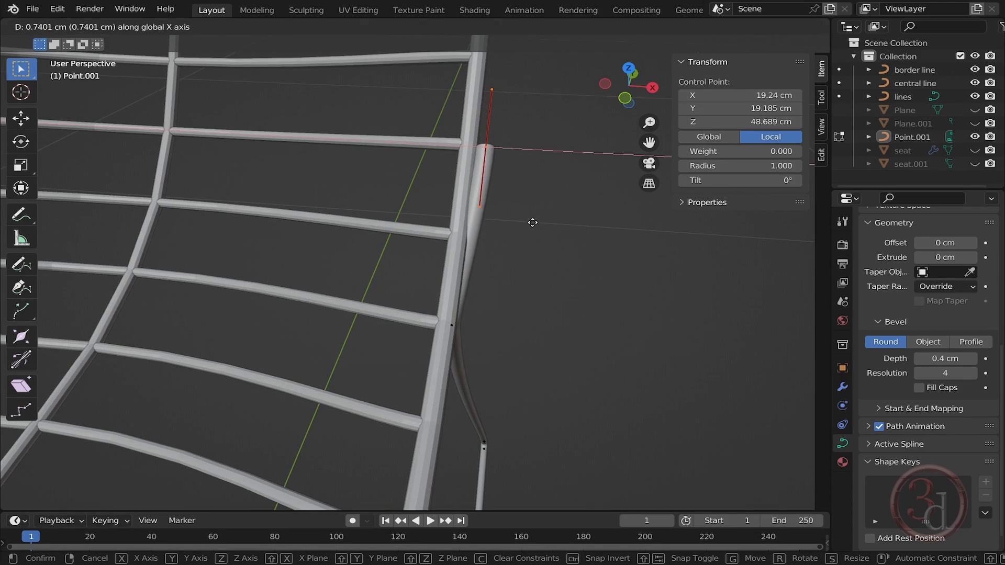
{"action": "left_click", "coordinate": [532, 223]}
Move the rear leg's upper bend point outward along X by about 0.63 cm, clear of the seat's side border.
{"action": "left_click_drag", "start_coordinate": [578, 255], "coordinate": [593, 270]}
{"action": "middle_click_drag", "start_coordinate": [591, 269], "coordinate": [547, 246]}
{"action": "left_click", "coordinate": [419, 322]}
{"action": "middle_click_drag", "start_coordinate": [386, 354], "coordinate": [499, 333]}
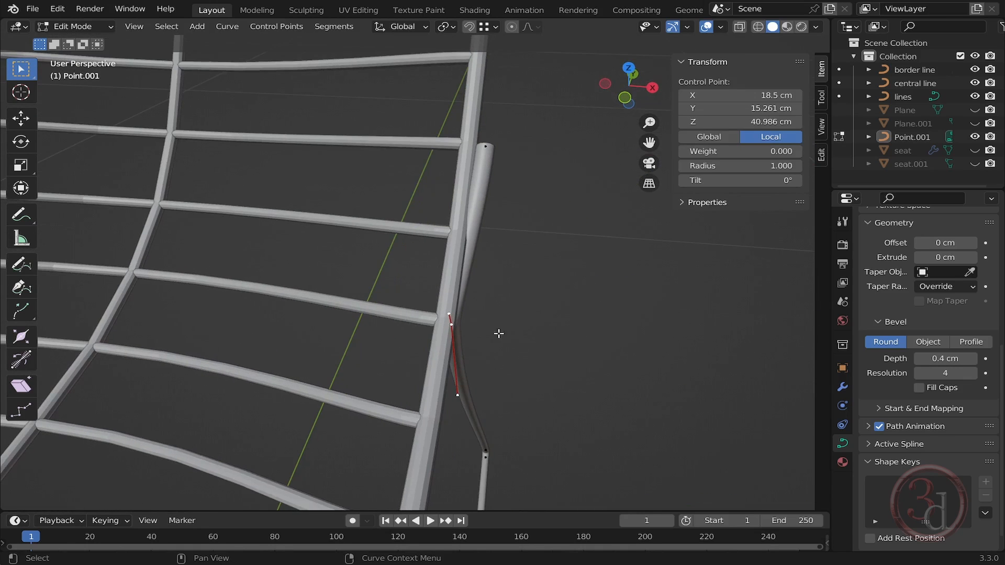
{"action": "key", "text": "g"}
{"action": "key", "text": "x"}
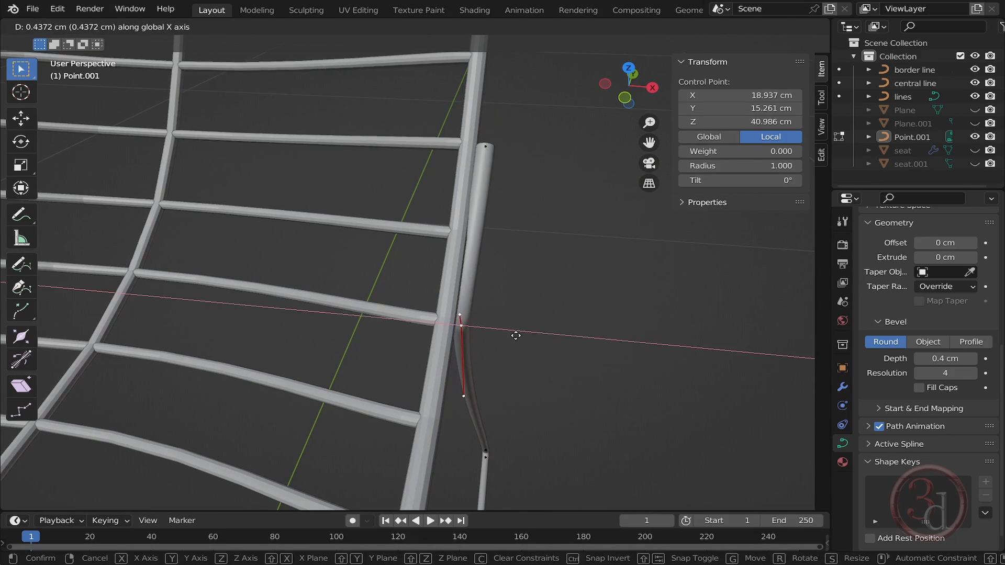
{"action": "left_click", "coordinate": [519, 337]}
Rotate the rear leg's upper bend point by about -3.4° in front view to follow the splayed leg, and leave curve editing.
{"action": "middle_click_drag", "start_coordinate": [520, 337], "coordinate": [525, 205]}
{"action": "key", "text": "grave"}
{"action": "left_click", "coordinate": [450, 251]}
{"action": "scroll", "coordinate": [525, 205], "scroll_direction": "down", "scroll_amount": 2}
{"action": "key", "text": "r"}
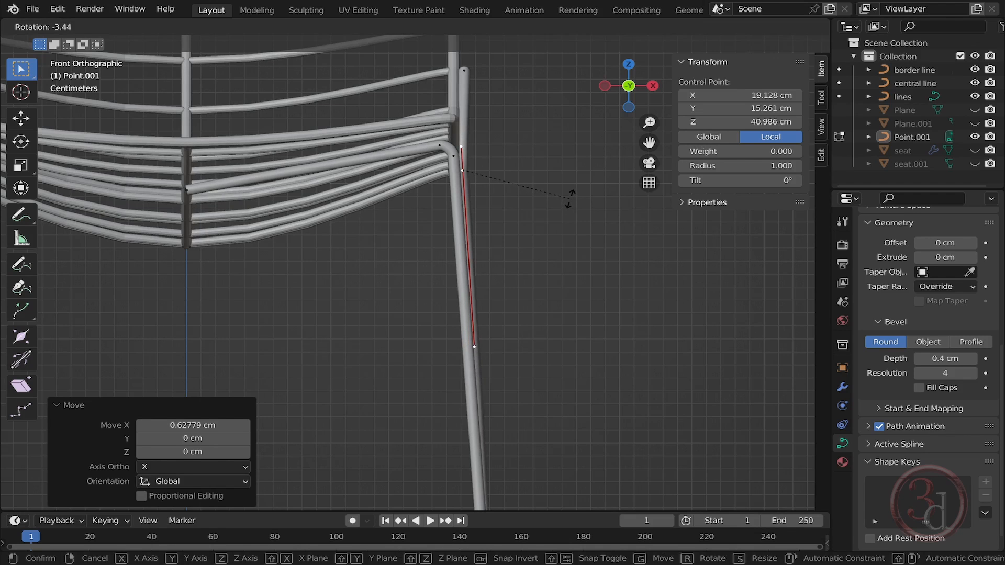
{"action": "left_click", "coordinate": [569, 199]}
{"action": "scroll", "coordinate": [525, 219], "scroll_direction": "down", "scroll_amount": 4}
{"action": "middle_click_drag", "start_coordinate": [557, 296], "coordinate": [603, 189]}
{"action": "key", "text": "alt+a"}
{"action": "key", "text": "Tab"}
{"action": "scroll", "coordinate": [506, 211], "scroll_direction": "down", "scroll_amount": 3}
{"action": "middle_click_drag", "start_coordinate": [507, 211], "coordinate": [587, 264]}
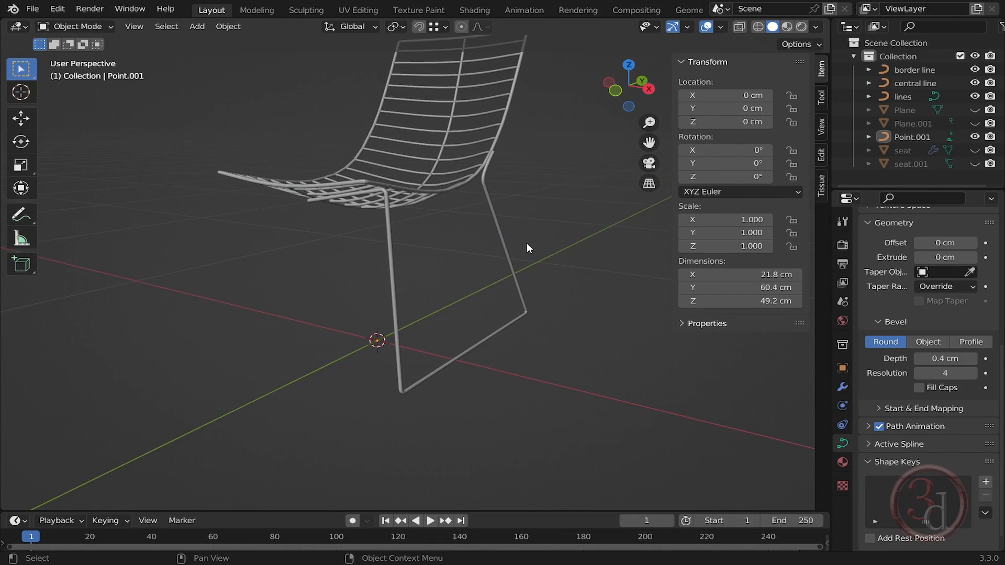
Try bevel depths of 1 cm and 0.6 cm on the leg frame, and settle on 0.7 cm.
{"action": "key", "text": "Tab"}
{"action": "key", "text": "Tab"}
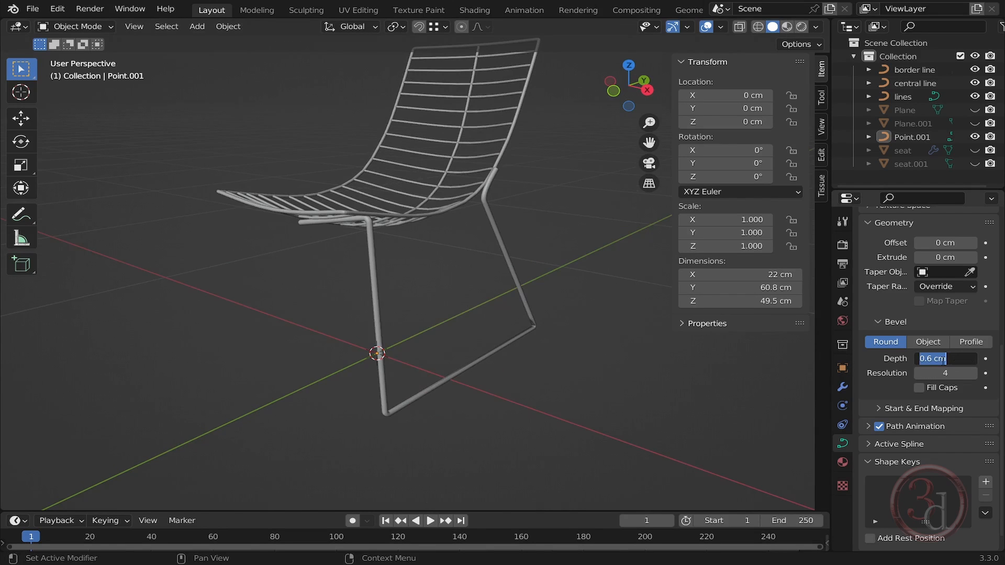
{"action": "type", "text": "1"}
{"action": "key", "text": "Return"}
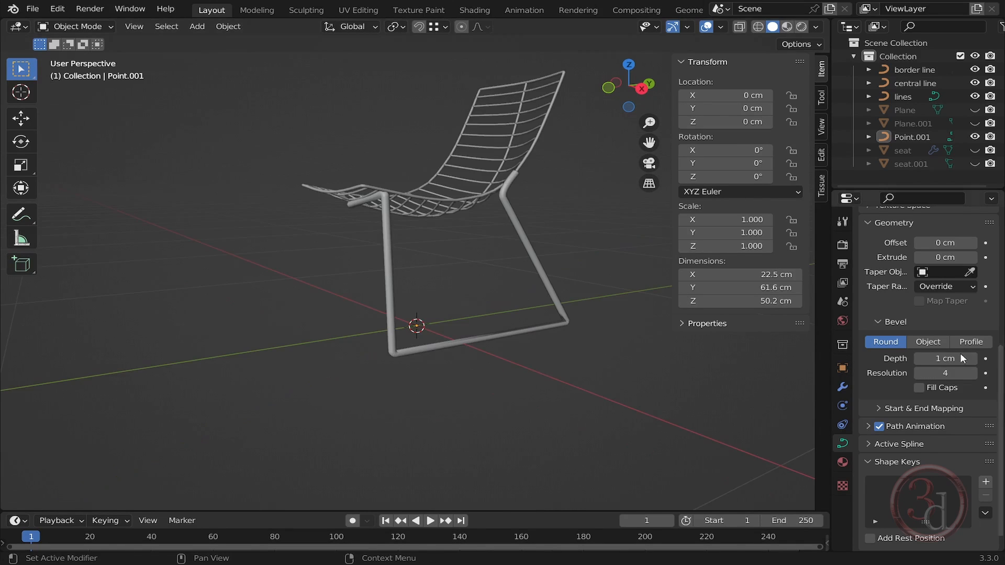
{"action": "type", "text": "0.6"}
{"action": "key", "text": "Return"}
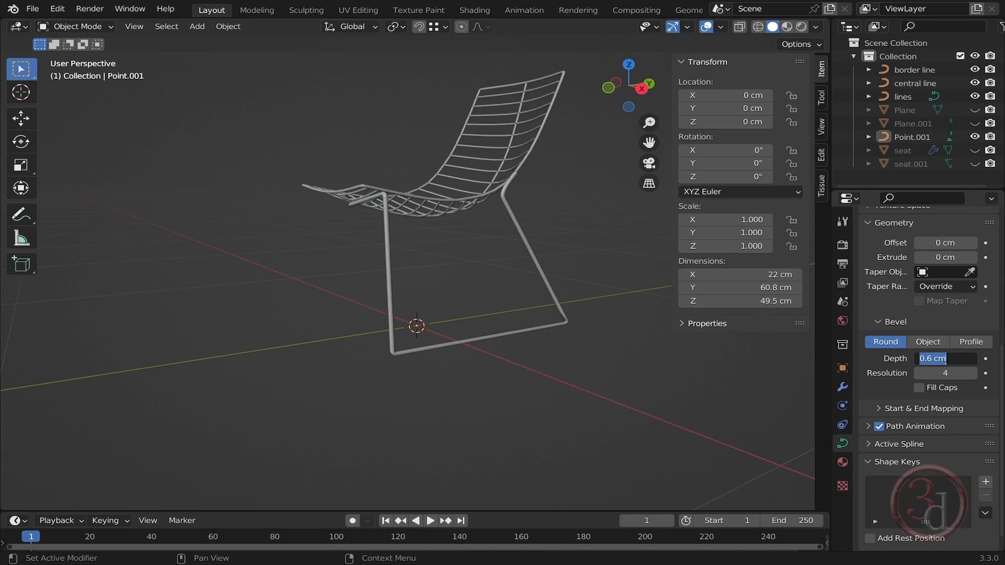
{"action": "key", "text": "Return"}
Move the rear foot corner's lower control point inward along Y in right wireframe view.
{"action": "key", "text": "KP_3"}
{"action": "scroll", "coordinate": [524, 321], "scroll_direction": "up", "scroll_amount": 10}
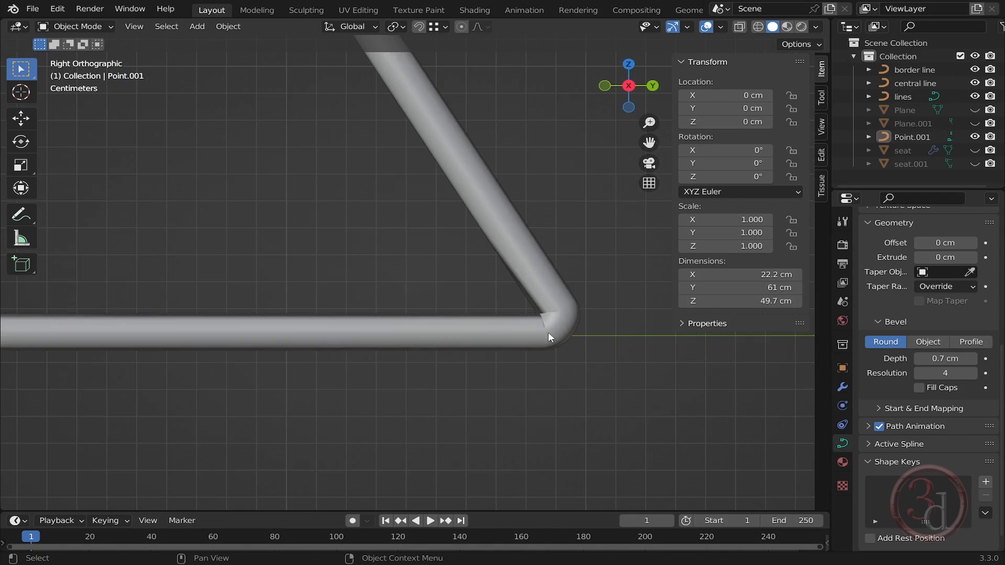
{"action": "scroll", "coordinate": [556, 313], "scroll_direction": "up", "scroll_amount": 5}
{"action": "left_click", "coordinate": [544, 346]}
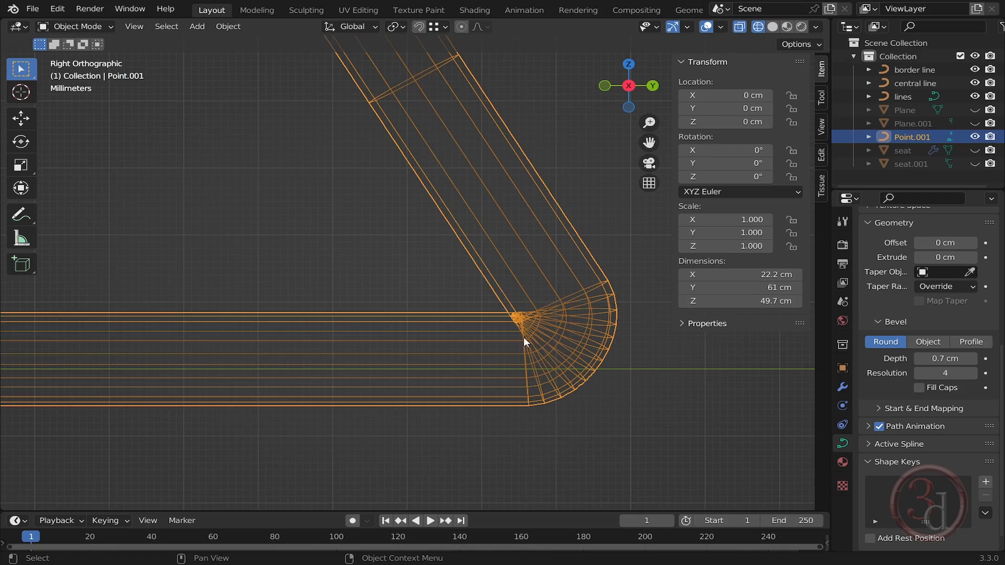
{"action": "key", "text": "Tab"}
{"action": "scroll", "coordinate": [528, 336], "scroll_direction": "up", "scroll_amount": 5}
{"action": "left_click", "coordinate": [512, 391]}
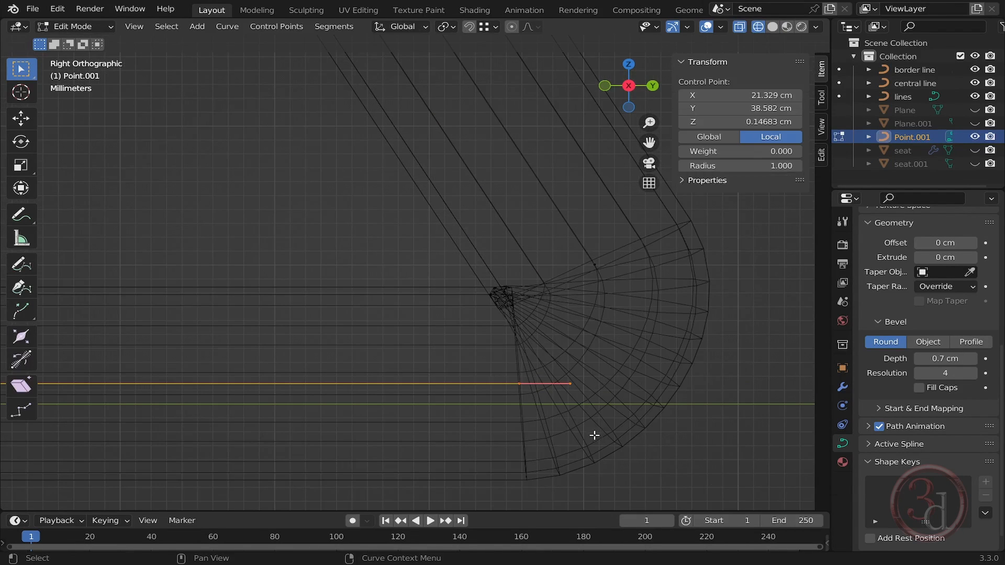
{"action": "key", "text": "r"}
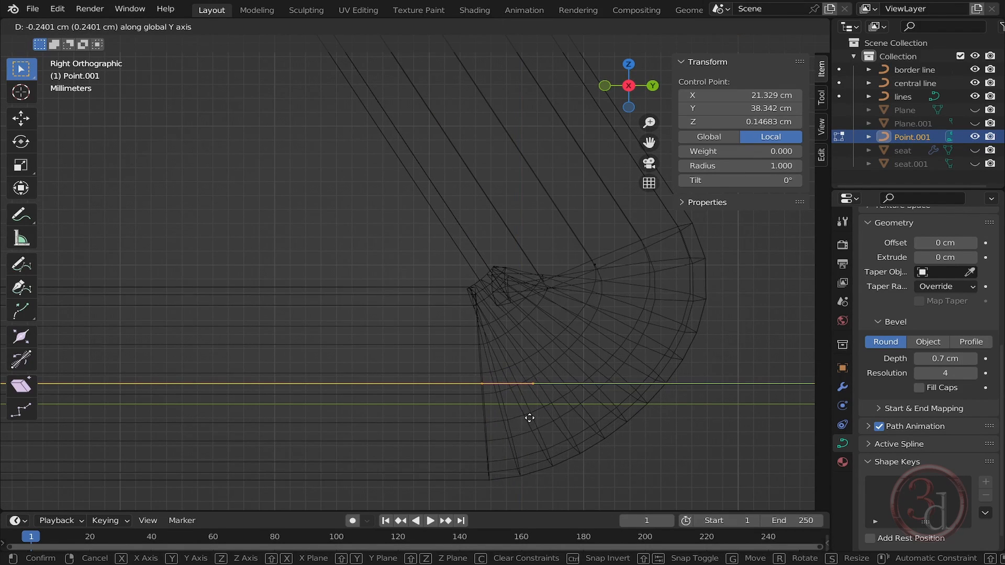
Move the rear foot corner's upper control point up along the leg by about -0.33 cm in Y and 1.1 cm in Z.
{"action": "left_click", "coordinate": [663, 326]}
{"action": "middle_click_drag", "start_coordinate": [623, 294], "coordinate": [612, 393], "text": "shift"}
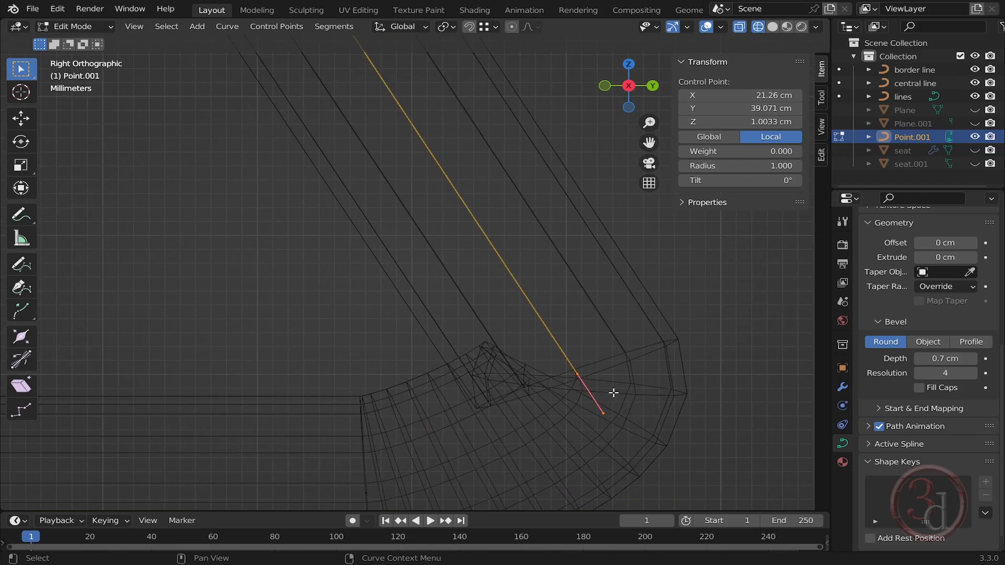
{"action": "scroll", "coordinate": [613, 380], "scroll_direction": "down", "scroll_amount": 3}
{"action": "key", "text": "g"}
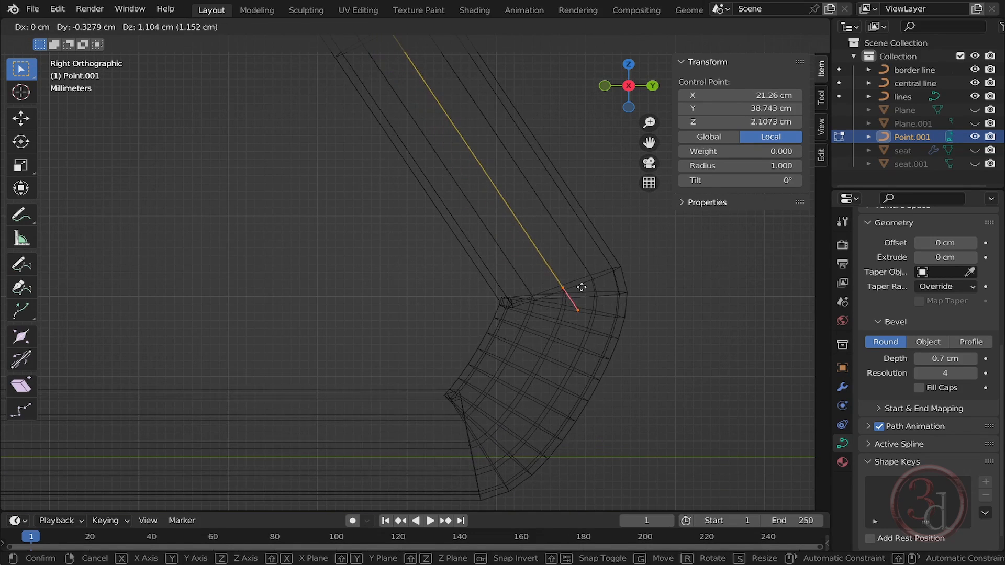
{"action": "left_click", "coordinate": [582, 288]}
Lengthen the upper corner point's lower handle by about 0.74 cm in Y and -0.85 cm in Z to round the bend.
{"action": "left_click", "coordinate": [588, 331]}
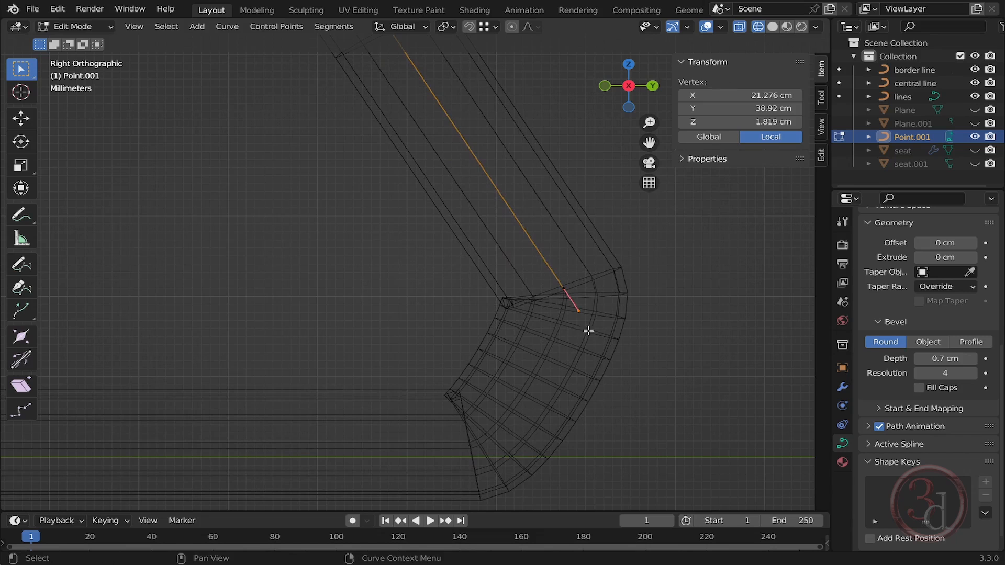
{"action": "key", "text": "g"}
{"action": "left_click", "coordinate": [669, 403]}
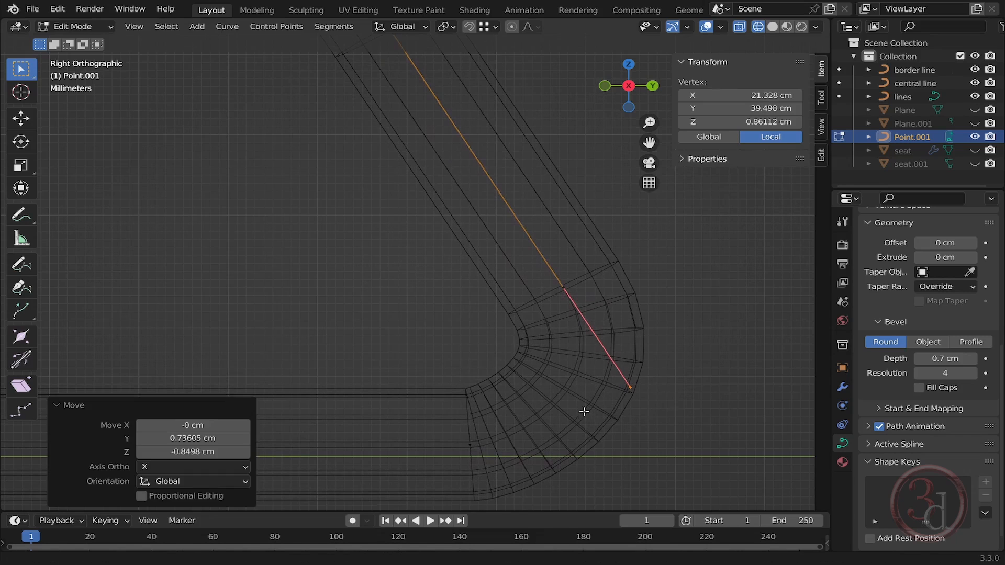
Extend the lower corner point's outer handle by about 0.41 cm along Y, and return to object mode in solid shading.
{"action": "middle_click_drag", "start_coordinate": [583, 410], "coordinate": [561, 258], "text": "shift"}
{"action": "left_click_drag", "start_coordinate": [415, 262], "coordinate": [451, 295]}
{"action": "left_click_drag", "start_coordinate": [486, 293], "coordinate": [478, 311]}
{"action": "key", "text": "g"}
{"action": "key", "text": "y"}
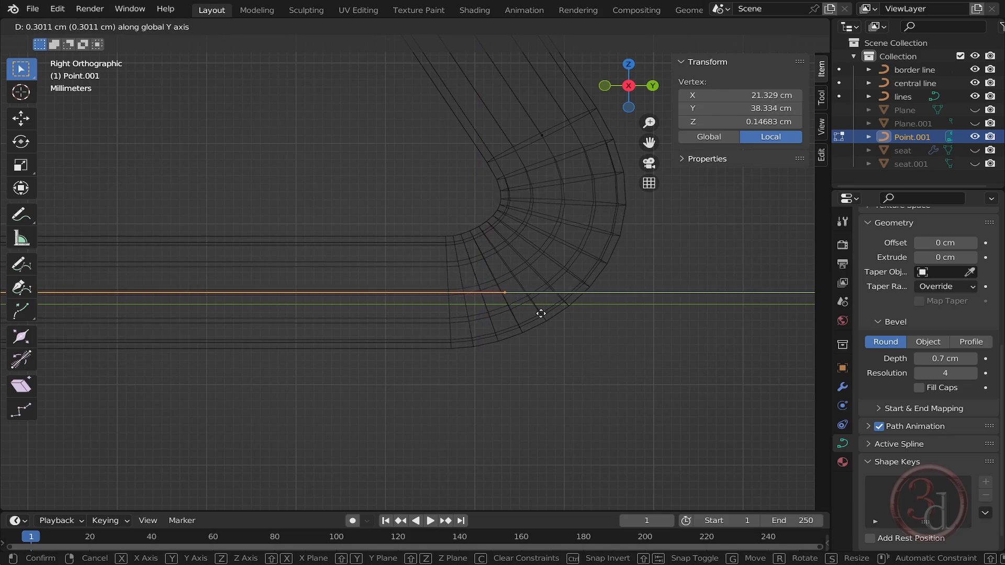
{"action": "left_click", "coordinate": [547, 314]}
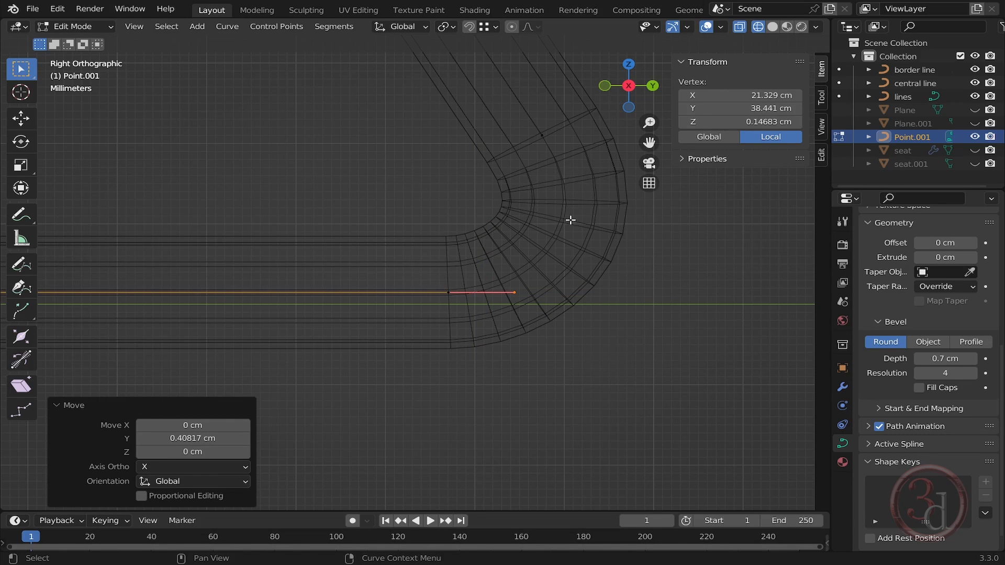
{"action": "left_click_drag", "start_coordinate": [628, 359], "coordinate": [695, 426]}
{"action": "key", "text": "Tab"}
{"action": "scroll", "coordinate": [562, 298], "scroll_direction": "down", "scroll_amount": 5}
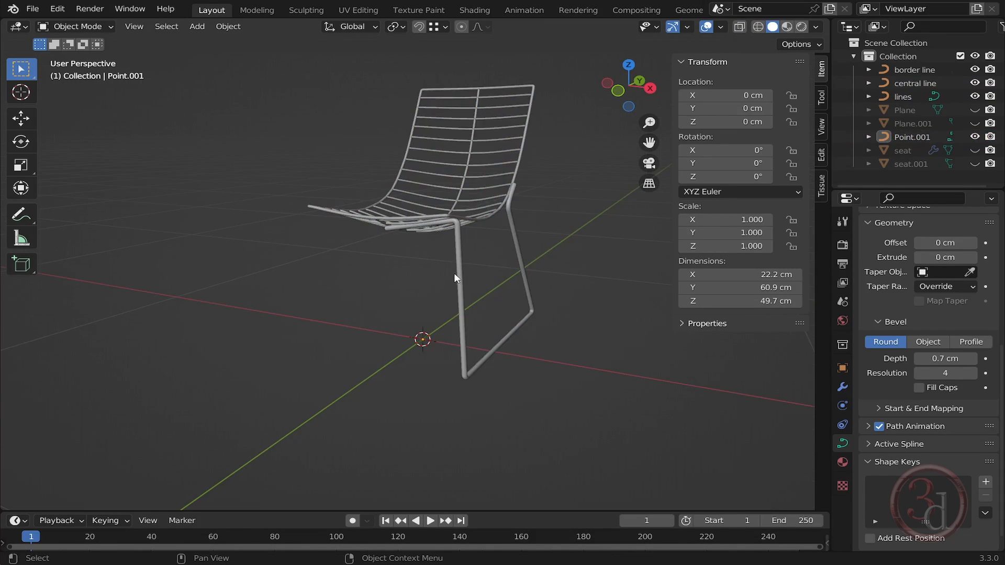
Add a Mirror modifier on the X axis to the leg frame to create the opposite legs.
{"action": "left_click", "coordinate": [458, 252]}
{"action": "left_click", "coordinate": [843, 388]}
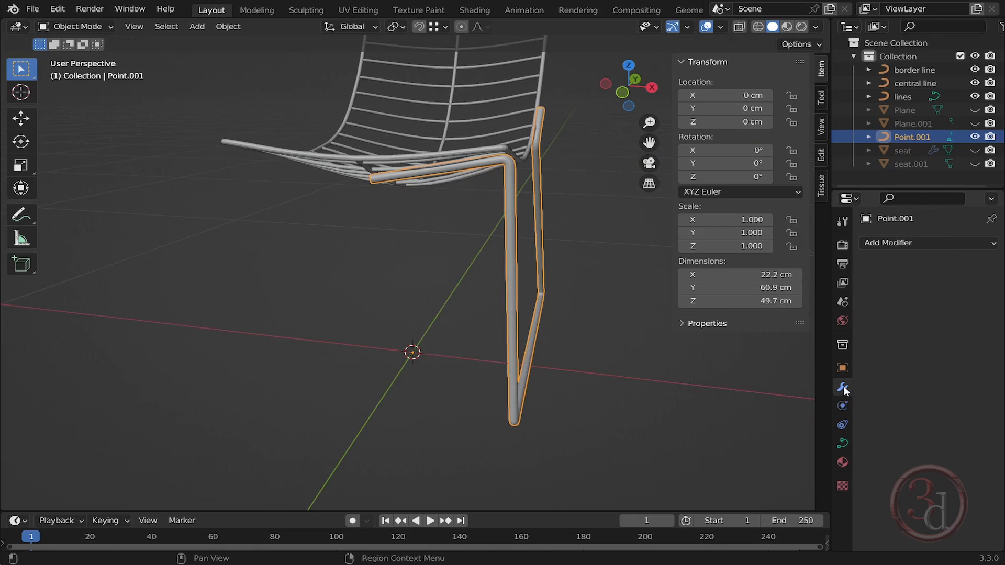
{"action": "left_click", "coordinate": [912, 242]}
{"action": "left_click", "coordinate": [735, 365]}
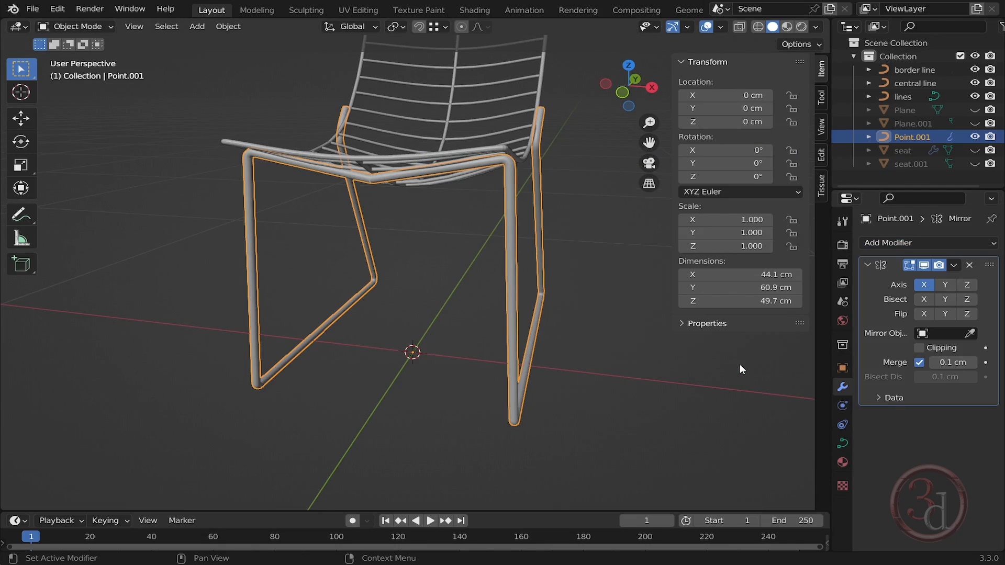
{"action": "middle_click_drag", "start_coordinate": [387, 291], "coordinate": [416, 288]}
Isolate the mirrored leg frame in local view, seen from the front.
{"action": "key", "text": "KP_1"}
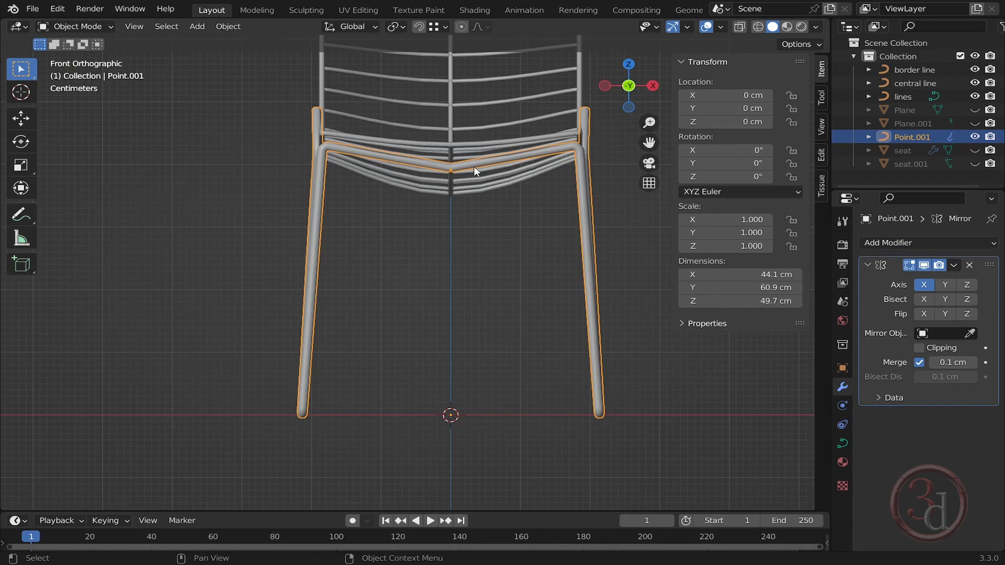
{"action": "right_click", "coordinate": [473, 164]}
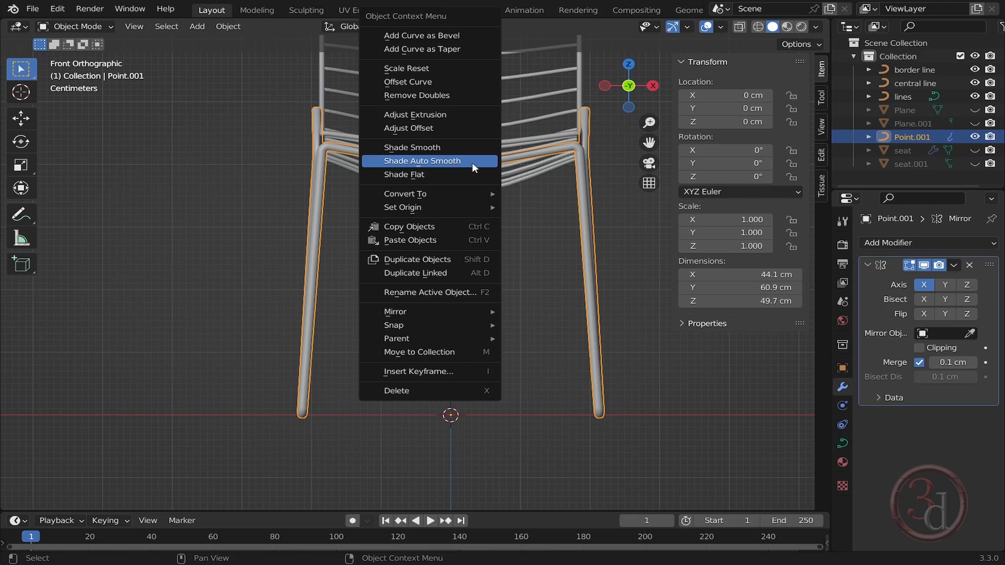
{"action": "left_click", "coordinate": [472, 162]}
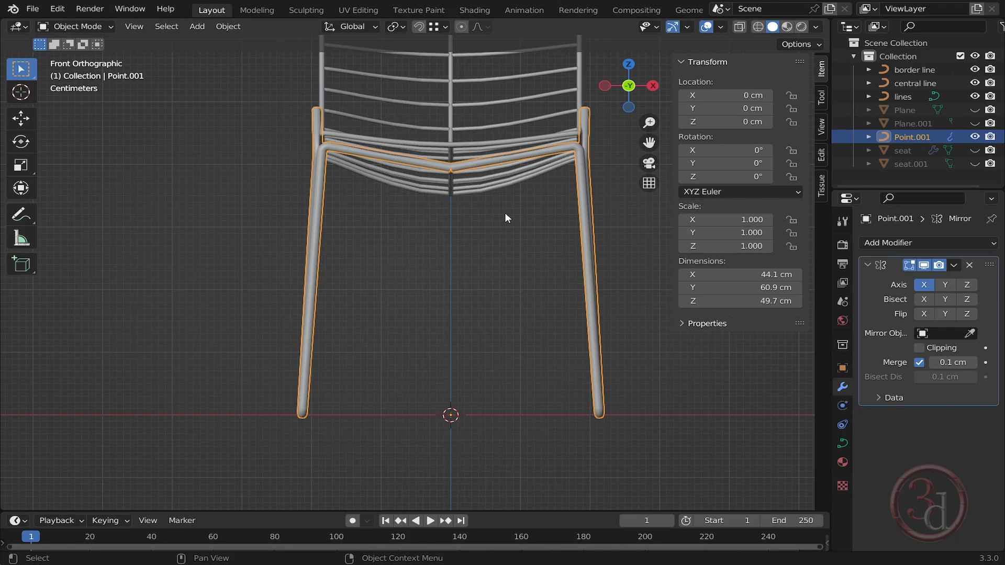
{"action": "middle_click_drag", "start_coordinate": [505, 213], "coordinate": [476, 227], "text": "shift"}
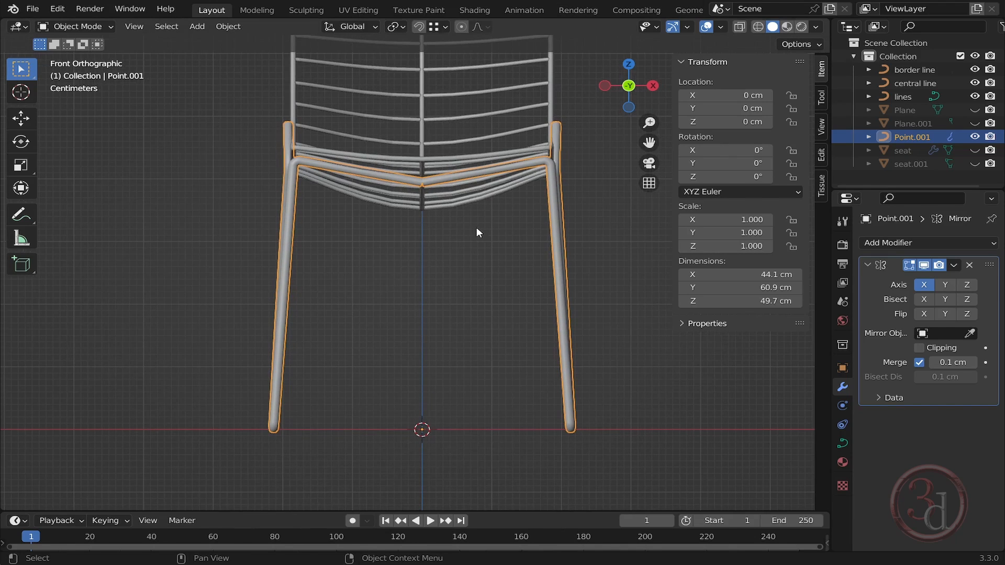
{"action": "key", "text": "q"}
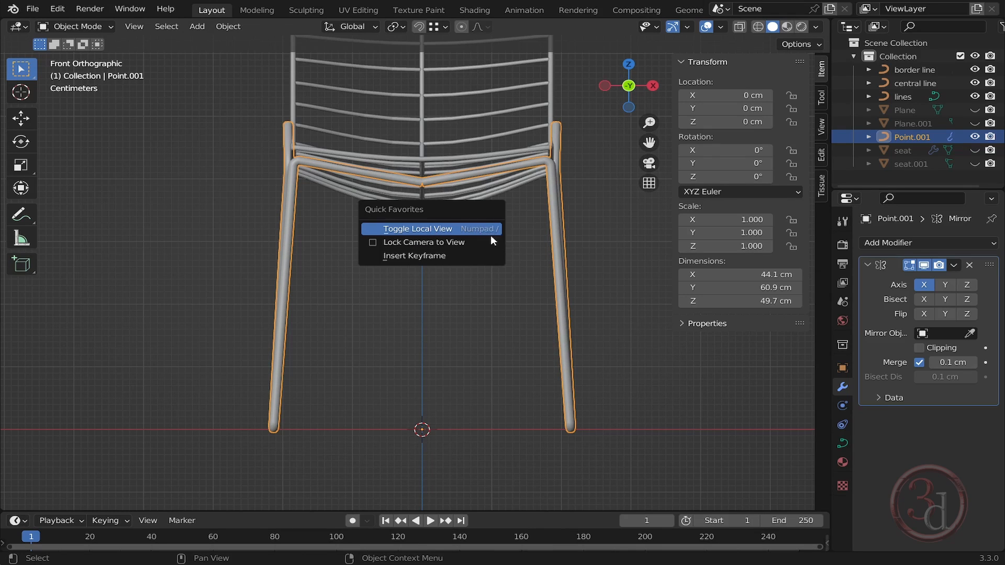
{"action": "left_click", "coordinate": [477, 230]}
{"action": "scroll", "coordinate": [404, 207], "scroll_direction": "up", "scroll_amount": 3}
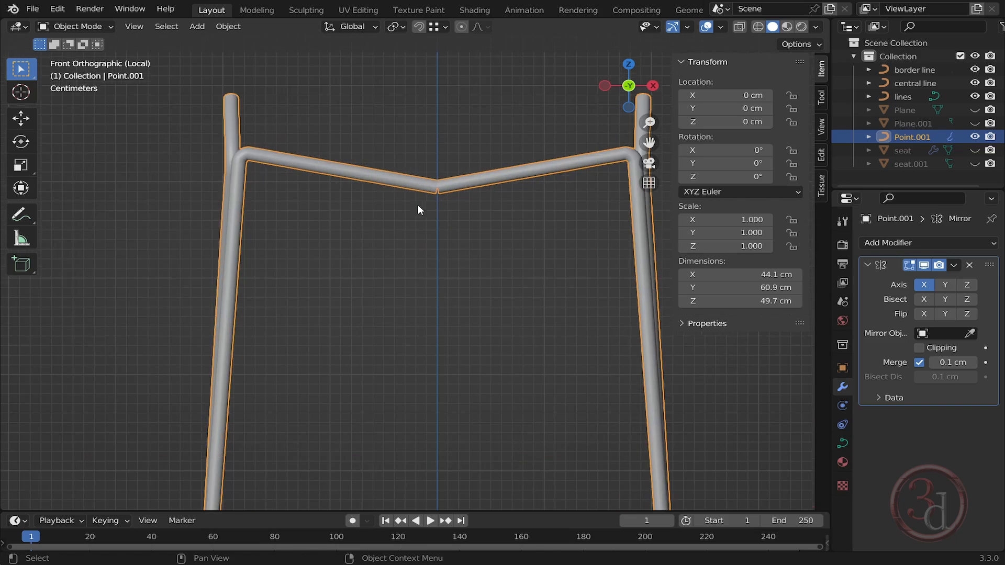
Smooth the front crossbar's centre by rotating its middle control point 11.4° and scaling its handles by about 1.196.
{"action": "key", "text": "Tab"}
{"action": "left_click_drag", "start_coordinate": [339, 128], "coordinate": [474, 220]}
{"action": "key", "text": "r"}
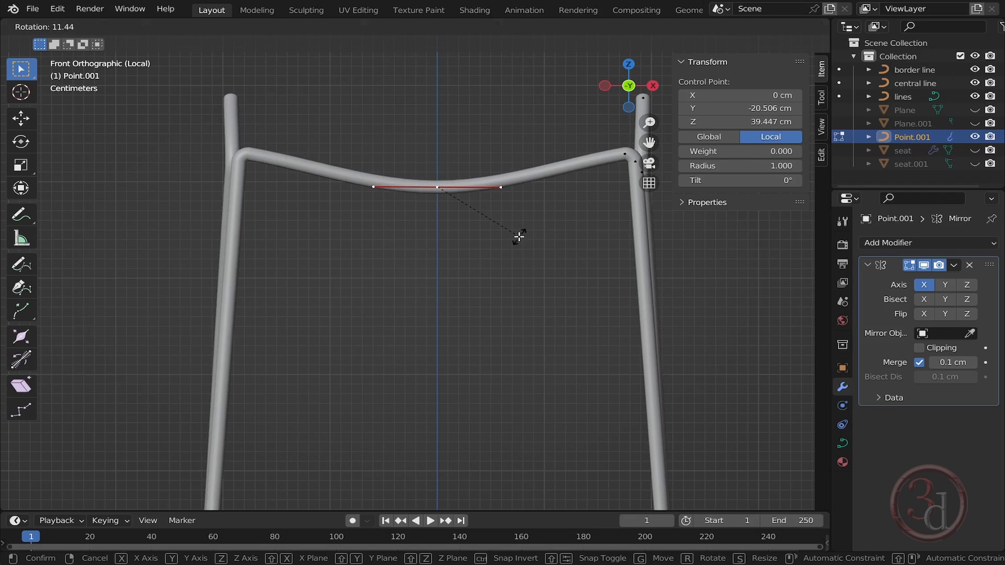
{"action": "left_click", "coordinate": [519, 237]}
{"action": "key", "text": "s"}
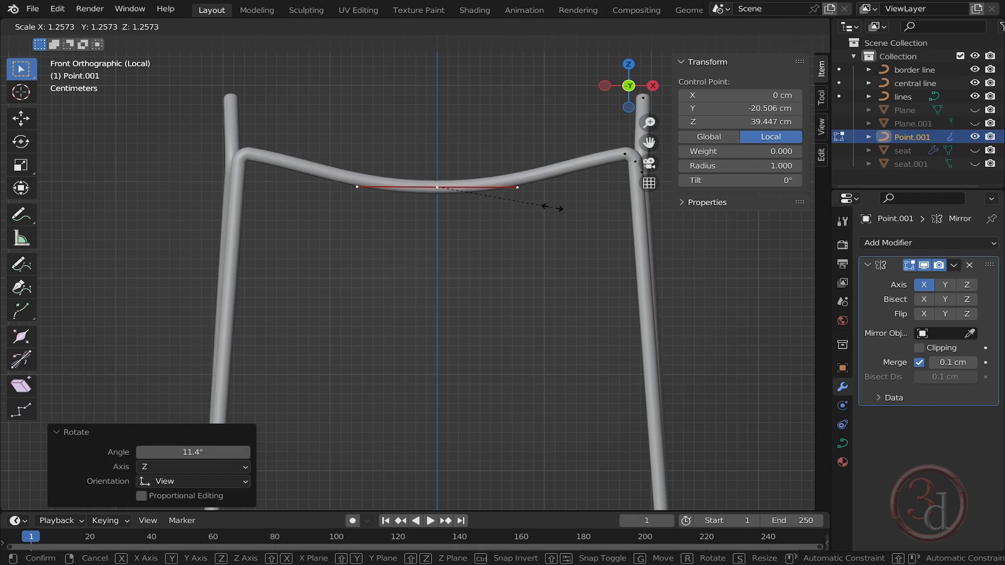
{"action": "left_click", "coordinate": [545, 207]}
{"action": "middle_click_drag", "start_coordinate": [545, 209], "coordinate": [561, 262]}
{"action": "scroll", "coordinate": [561, 262], "scroll_direction": "down", "scroll_amount": 8}
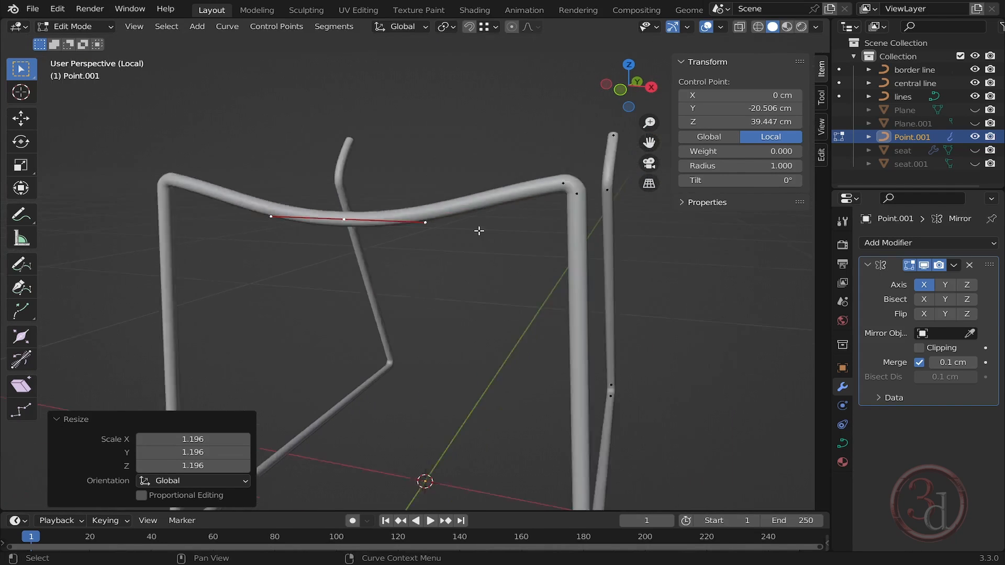
{"action": "mouse_move", "coordinate": [491, 256]}
{"action": "middle_mouse_down"}
{"action": "mouse_move", "coordinate": [314, 278]}
{"action": "mouse_move", "coordinate": [482, 265]}
{"action": "mouse_move", "coordinate": [482, 256]}
{"action": "middle_mouse_up"}
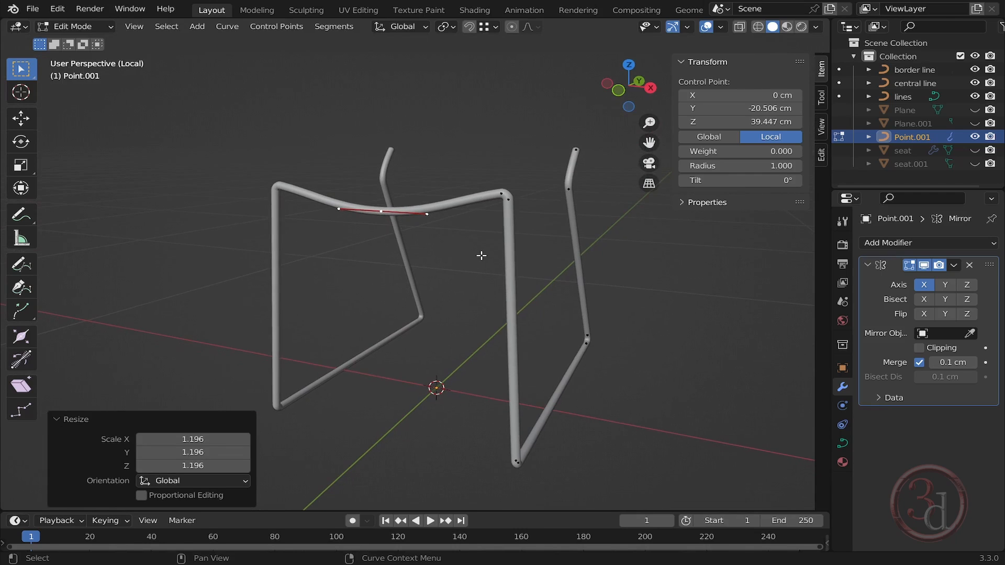
Leave curve editing and return the leg frame to object mode.
{"action": "key", "text": "q"}
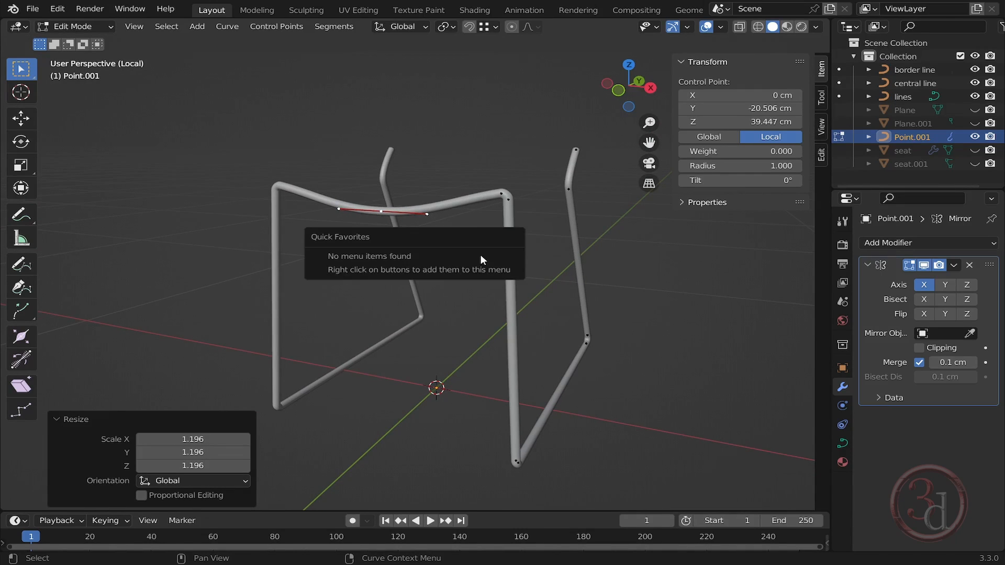
{"action": "key", "text": "Escape"}
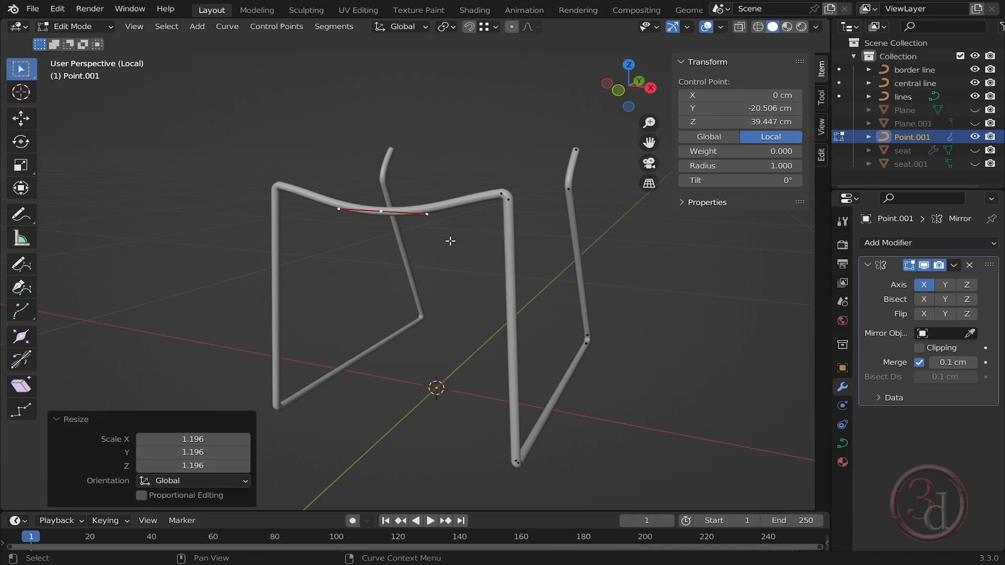
{"action": "key", "text": "Tab"}
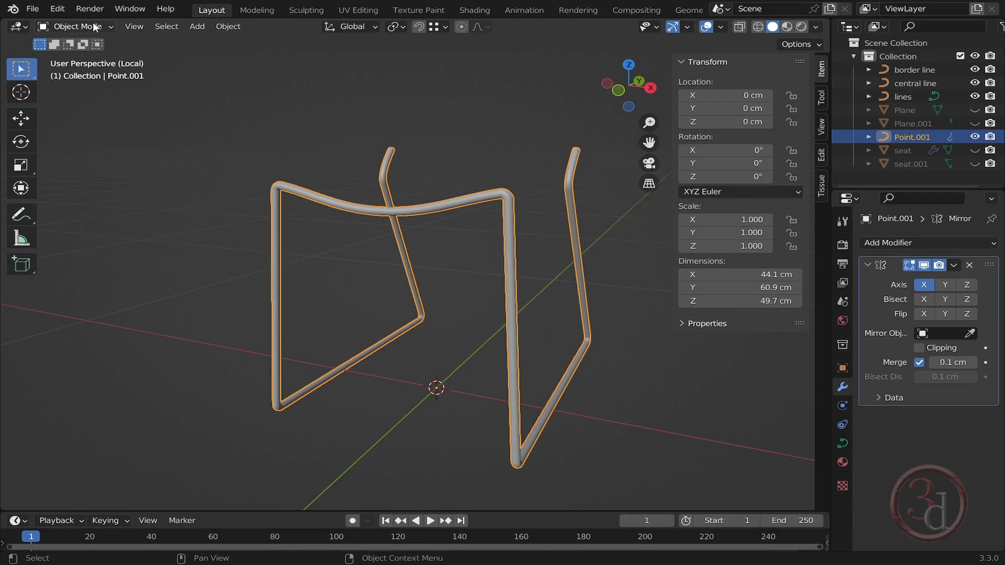
{"action": "key", "text": "Tab"}
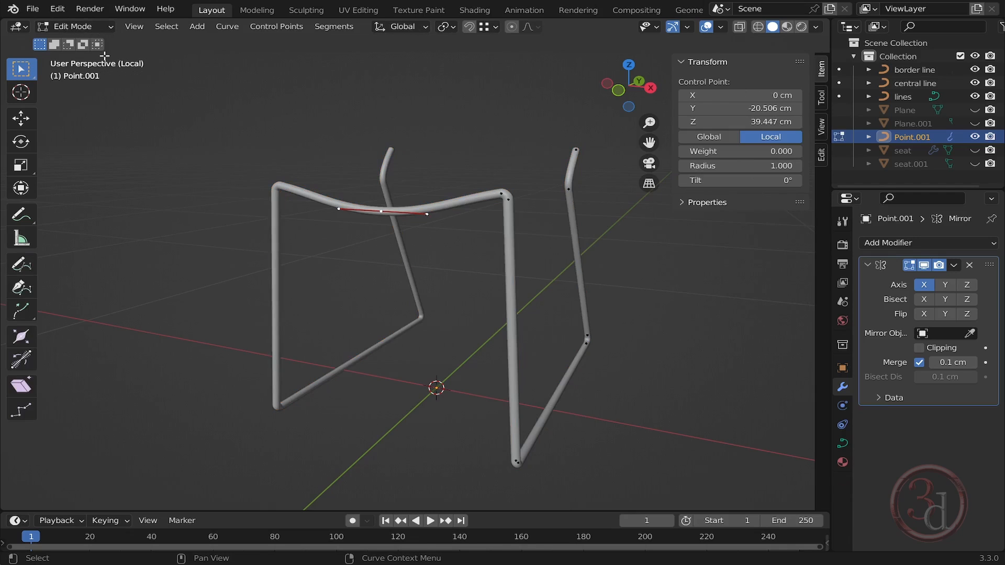
{"action": "key", "text": "Tab"}
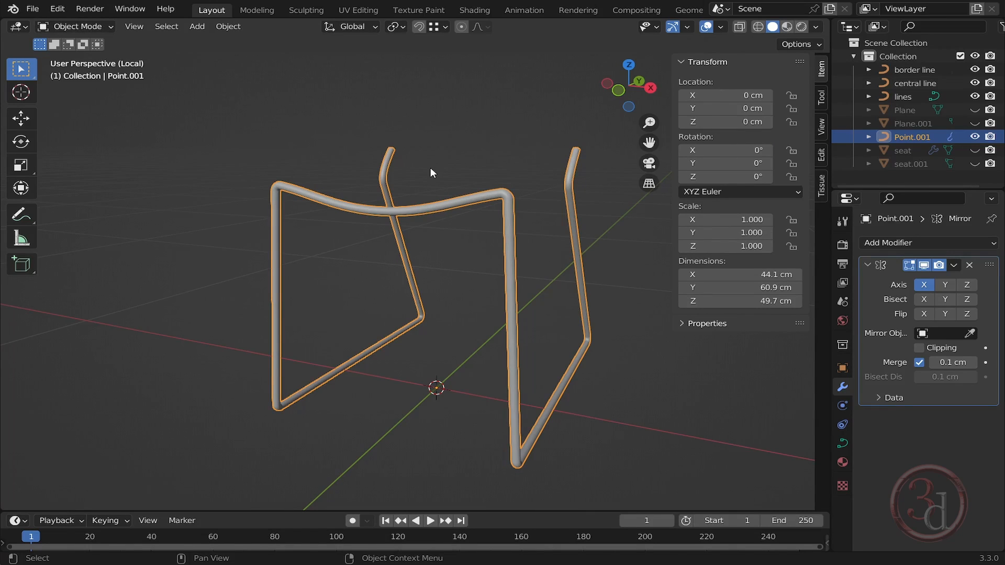
Leave local view of the leg frame and move the chair's central line down about 0.27 cm along Z.
{"action": "key", "text": "q"}
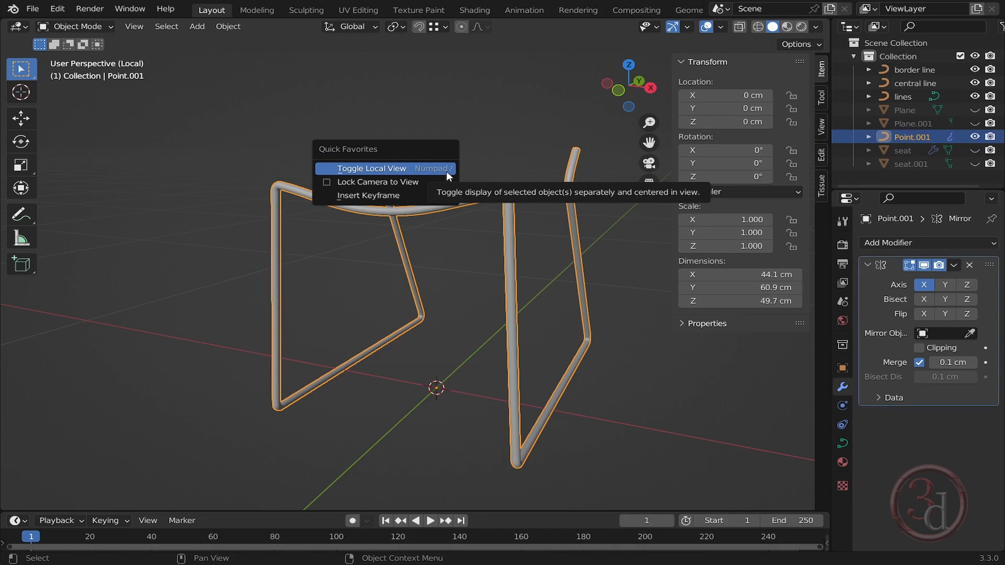
{"action": "left_click", "coordinate": [448, 172]}
{"action": "middle_click_drag", "start_coordinate": [534, 250], "coordinate": [449, 278]}
{"action": "left_click", "coordinate": [449, 279]}
{"action": "key", "text": "g"}
{"action": "key", "text": "z"}
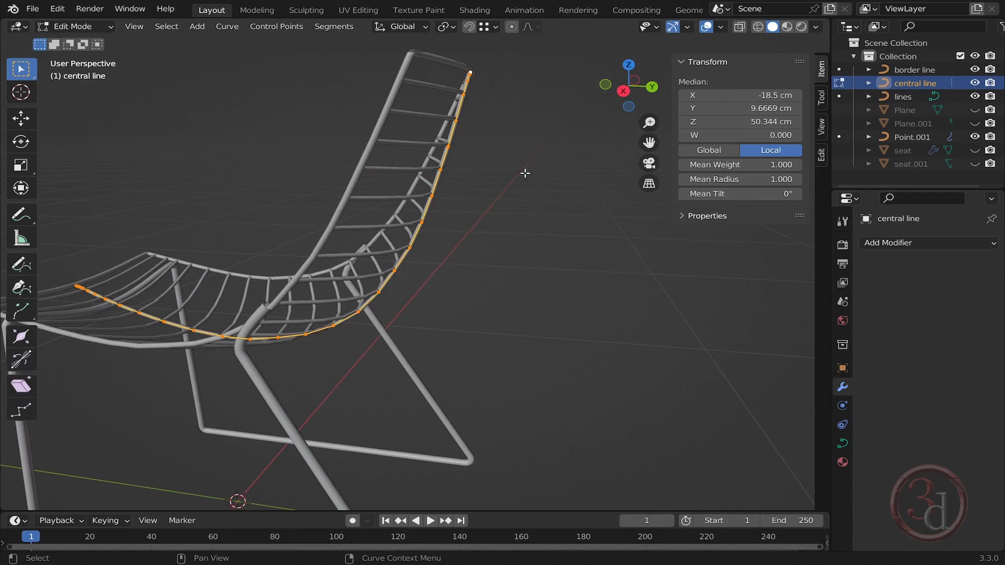
Select the central line's backrest control points and, in right view, shift them about 0.41 cm along Y towards the crosswires.
{"action": "key", "text": "alt+a"}
{"action": "middle_click_drag", "start_coordinate": [526, 232], "coordinate": [571, 188]}
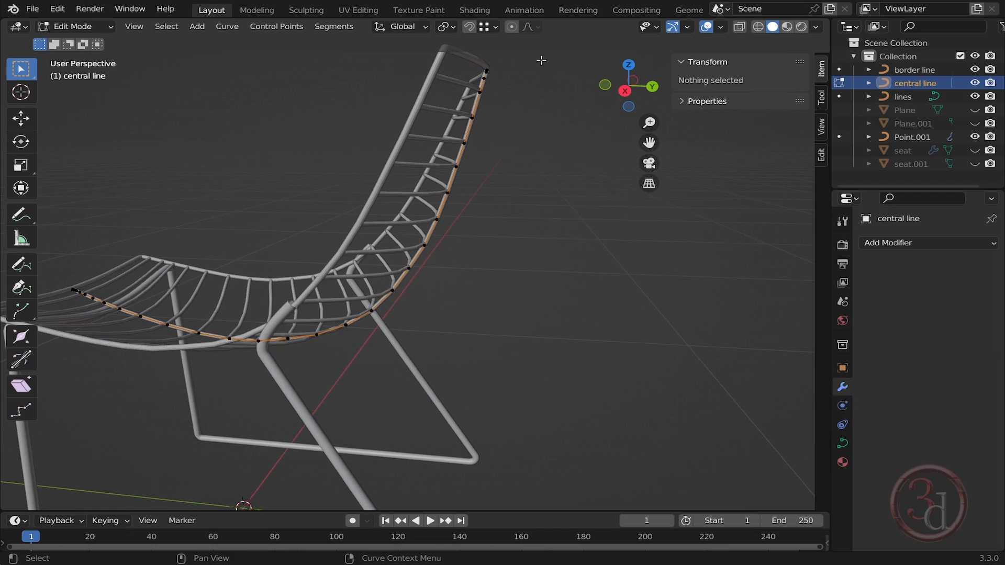
{"action": "left_click_drag", "start_coordinate": [529, 50], "coordinate": [374, 287]}
{"action": "key", "text": "grave"}
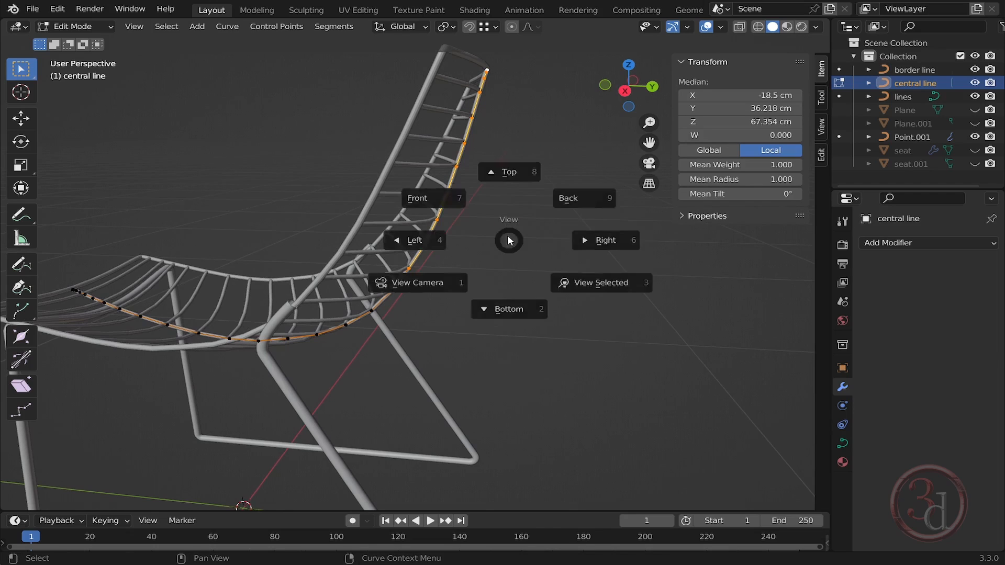
{"action": "left_click", "coordinate": [599, 241]}
{"action": "scroll", "coordinate": [510, 75], "scroll_direction": "up", "scroll_amount": 5}
{"action": "key", "text": "g"}
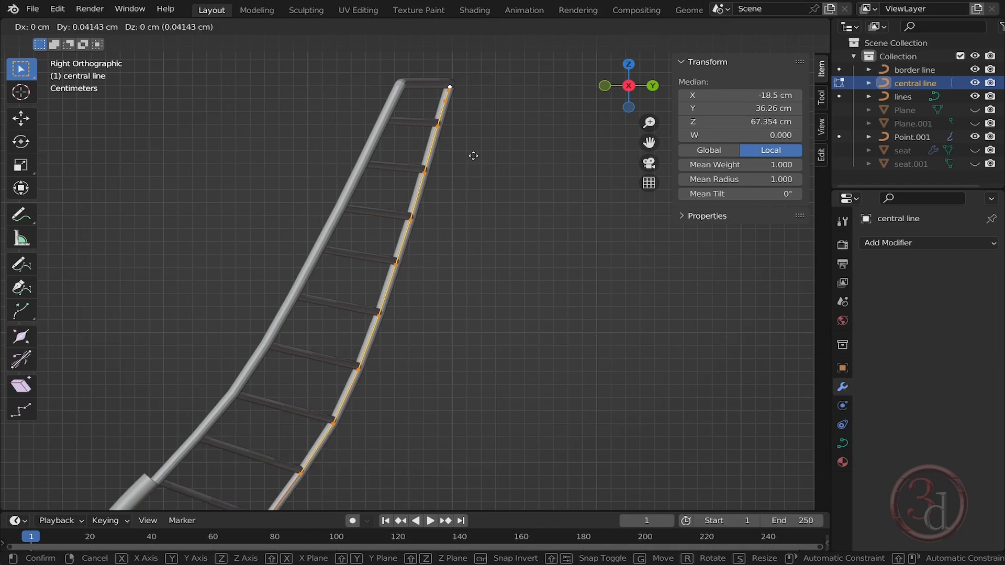
{"action": "key", "text": "y"}
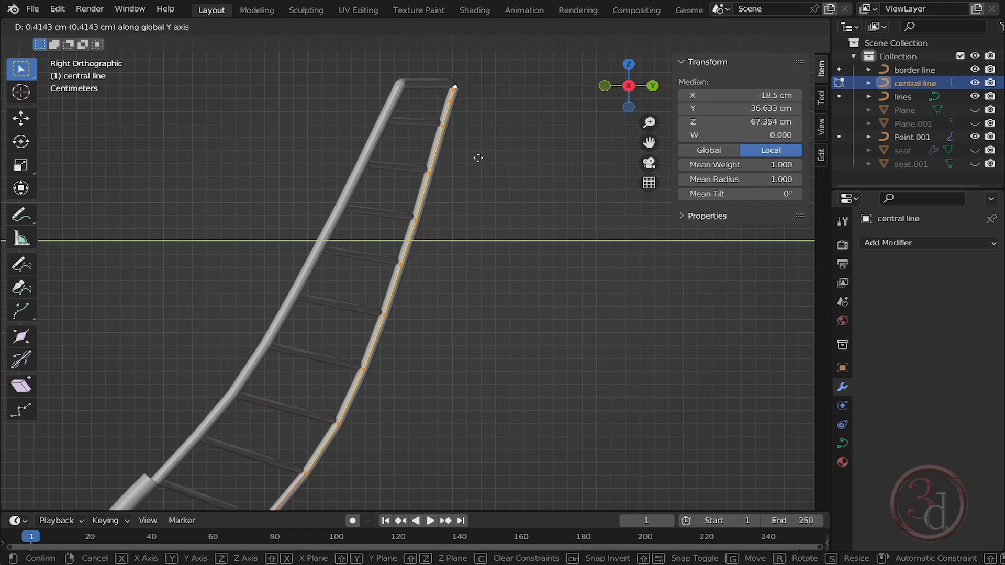
{"action": "left_click", "coordinate": [477, 157]}
{"action": "left_click", "coordinate": [478, 156]}
Move the central line's top end control point about -0.31 cm along Y towards the backrest's top rail.
{"action": "scroll", "coordinate": [480, 96], "scroll_direction": "up", "scroll_amount": 8}
{"action": "middle_click_drag", "start_coordinate": [448, 77], "coordinate": [475, 123], "text": "shift"}
{"action": "left_click_drag", "start_coordinate": [457, 104], "coordinate": [407, 133]}
{"action": "key", "text": "g"}
{"action": "key", "text": "y"}
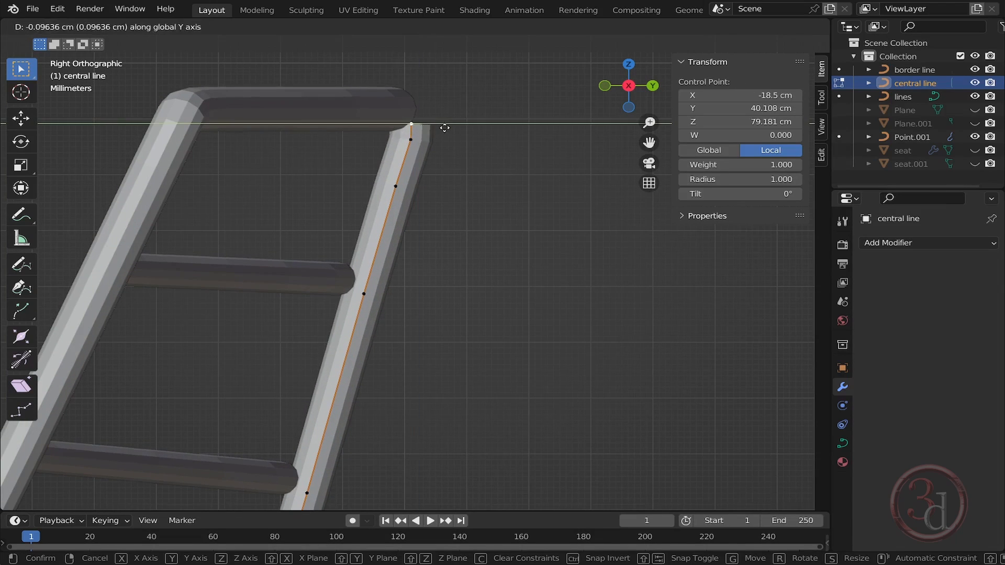
{"action": "left_click", "coordinate": [432, 123]}
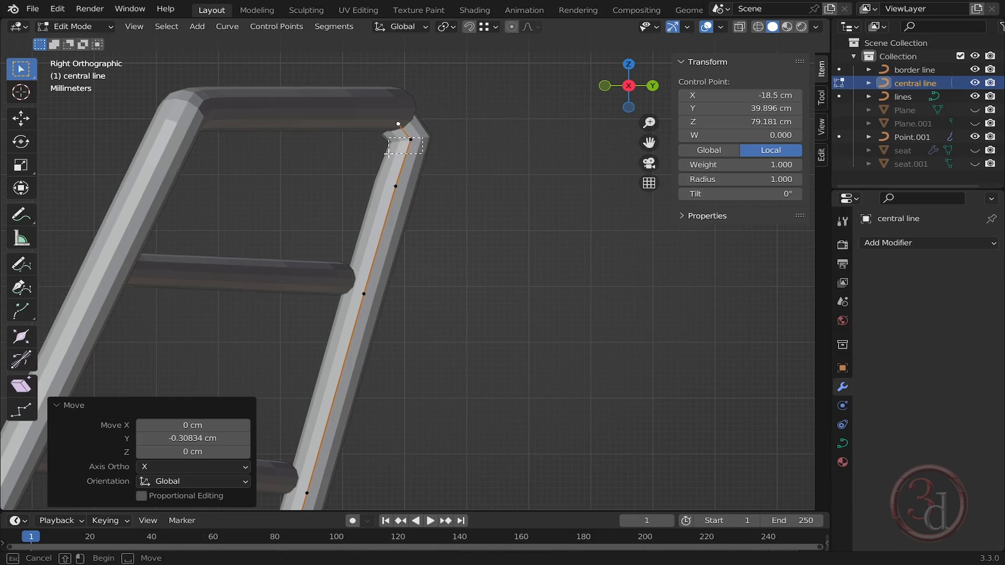
Dissolve the central line's control point just below its top end.
{"action": "key", "text": "ctrl+z"}
{"action": "key", "text": "x"}
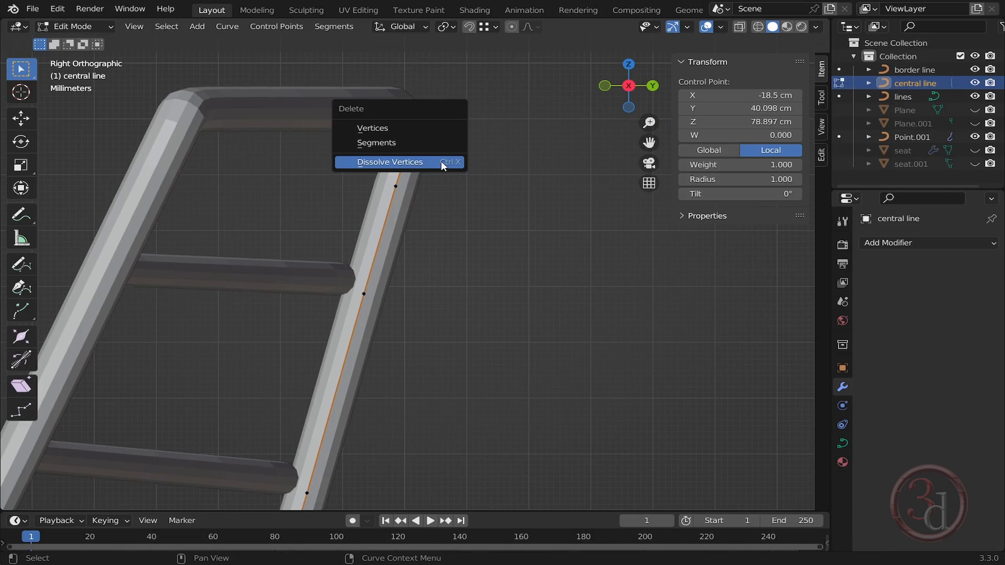
{"action": "left_click", "coordinate": [442, 163]}
Move the central line's top end point further into the top rail and adjust the control point below it to refine the bend.
{"action": "left_click", "coordinate": [401, 122]}
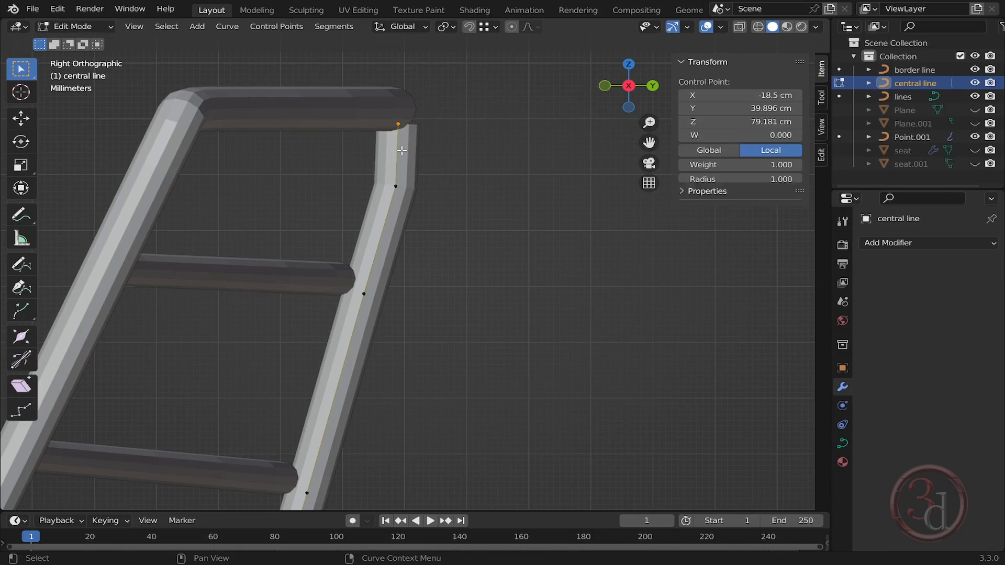
{"action": "key", "text": "ctrl+x"}
{"action": "left_click", "coordinate": [394, 190]}
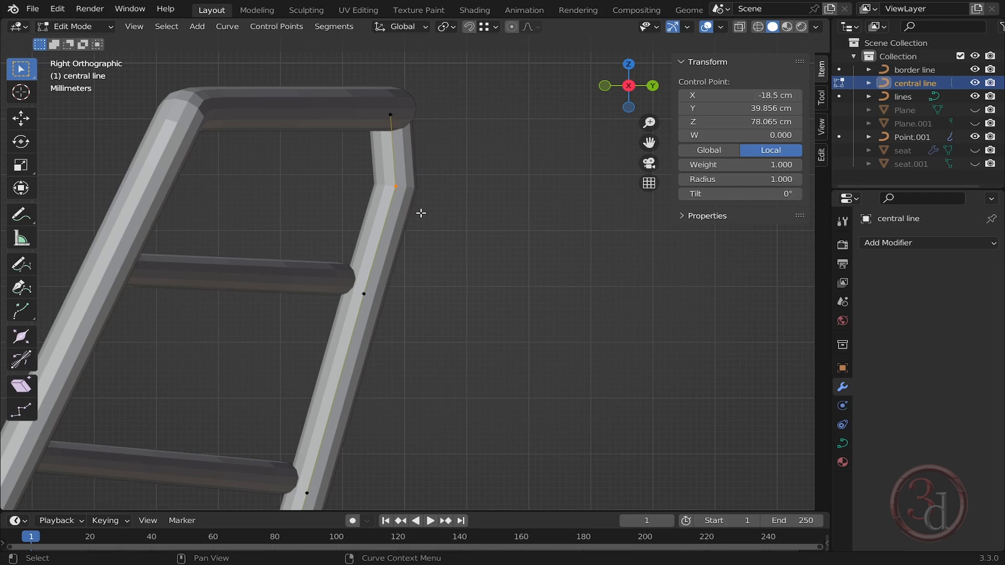
{"action": "key", "text": "g"}
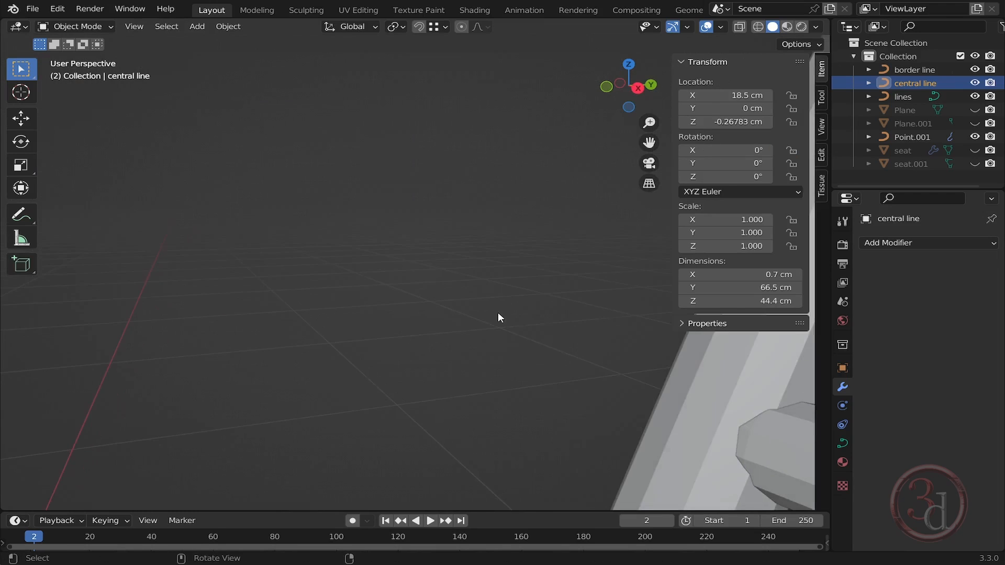
Close the leg frame's open tube ends by enabling Fill Caps in its bevel settings.
{"action": "scroll", "coordinate": [375, 213], "scroll_direction": "down", "scroll_amount": 4}
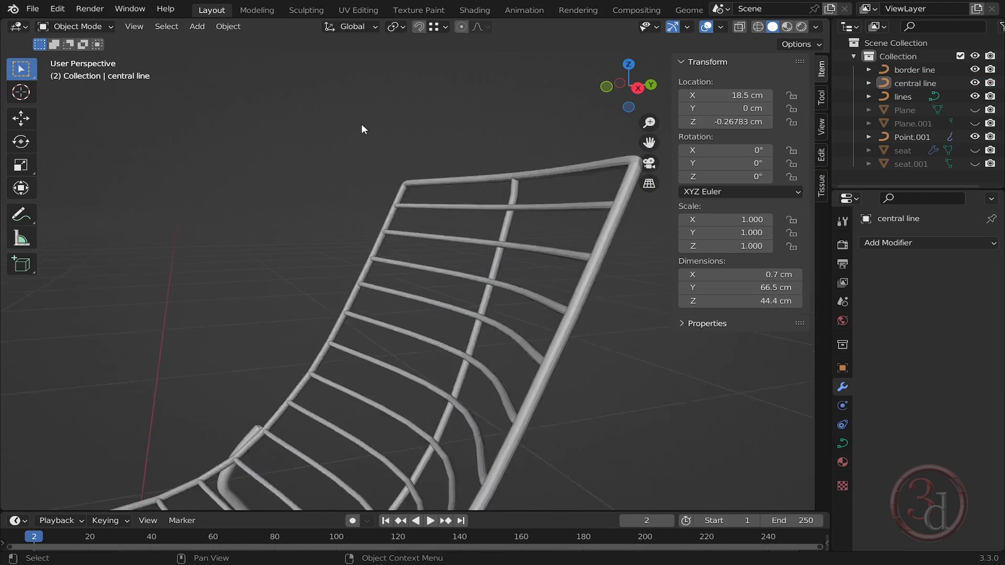
{"action": "middle_click_drag", "start_coordinate": [361, 124], "coordinate": [478, 290]}
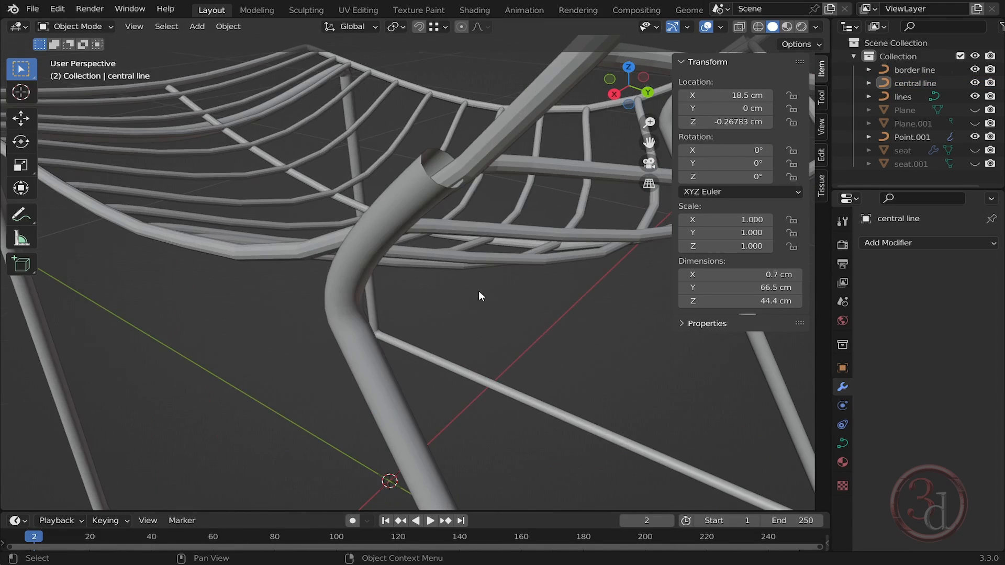
{"action": "left_click", "coordinate": [383, 232]}
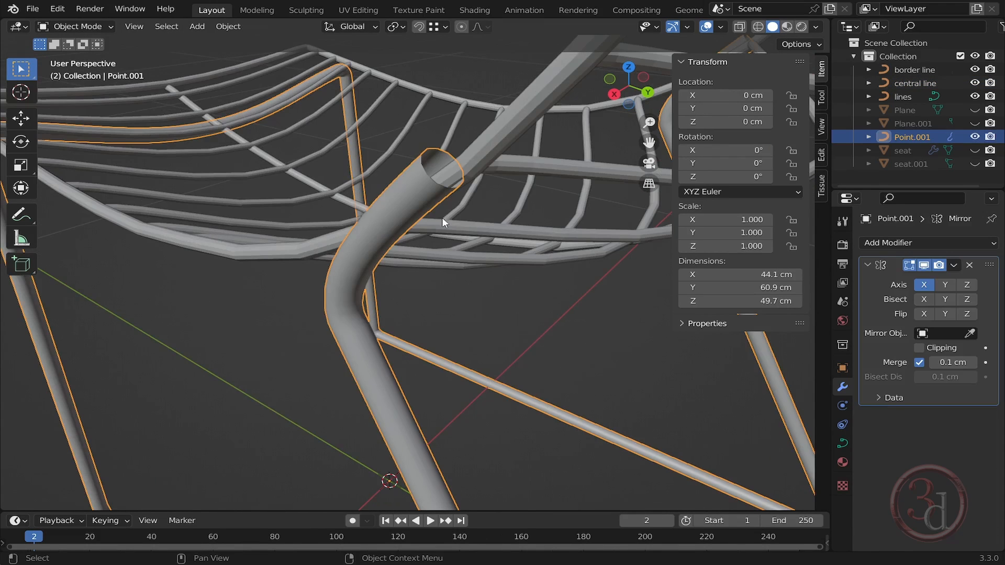
{"action": "left_click", "coordinate": [842, 443]}
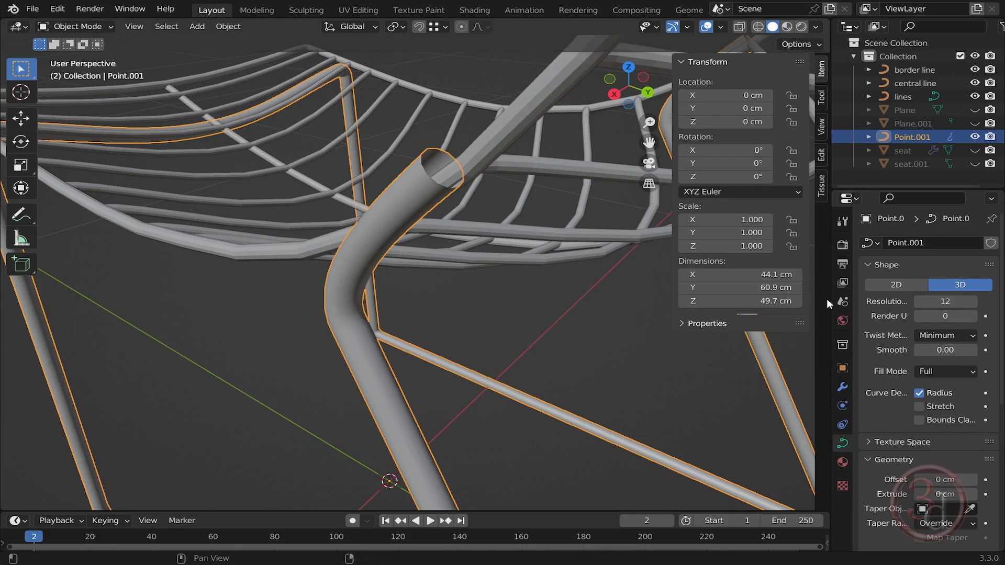
{"action": "scroll", "coordinate": [962, 396], "scroll_direction": "down", "scroll_amount": 8}
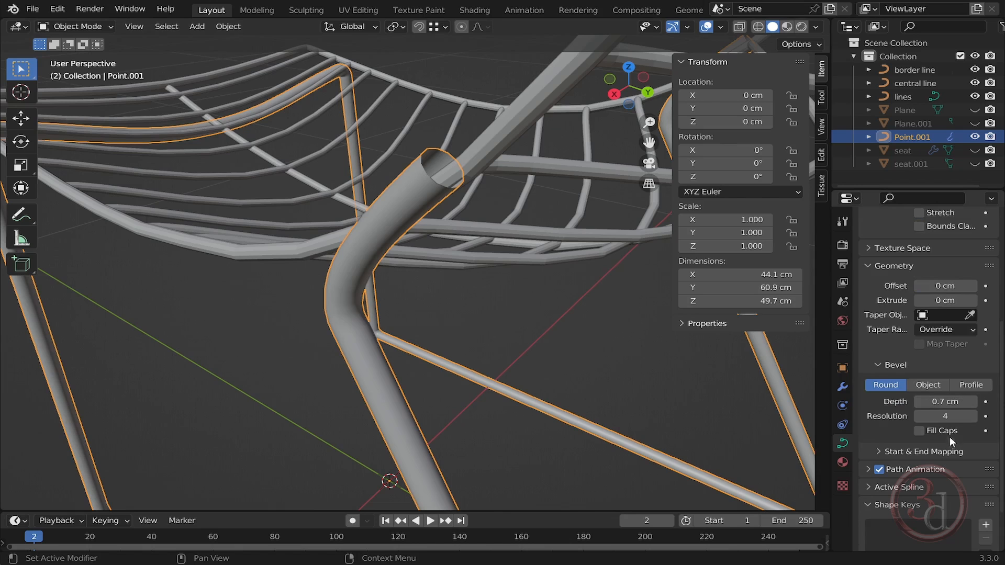
{"action": "left_click", "coordinate": [915, 432]}
{"action": "left_click_drag", "start_coordinate": [519, 325], "coordinate": [558, 356]}
Enable Fill Caps in the bevel settings of the central line to close its open tube ends.
{"action": "scroll", "coordinate": [518, 272], "scroll_direction": "down", "scroll_amount": 3}
{"action": "middle_click_drag", "start_coordinate": [604, 309], "coordinate": [205, 256]}
{"action": "scroll", "coordinate": [205, 256], "scroll_direction": "up", "scroll_amount": 3}
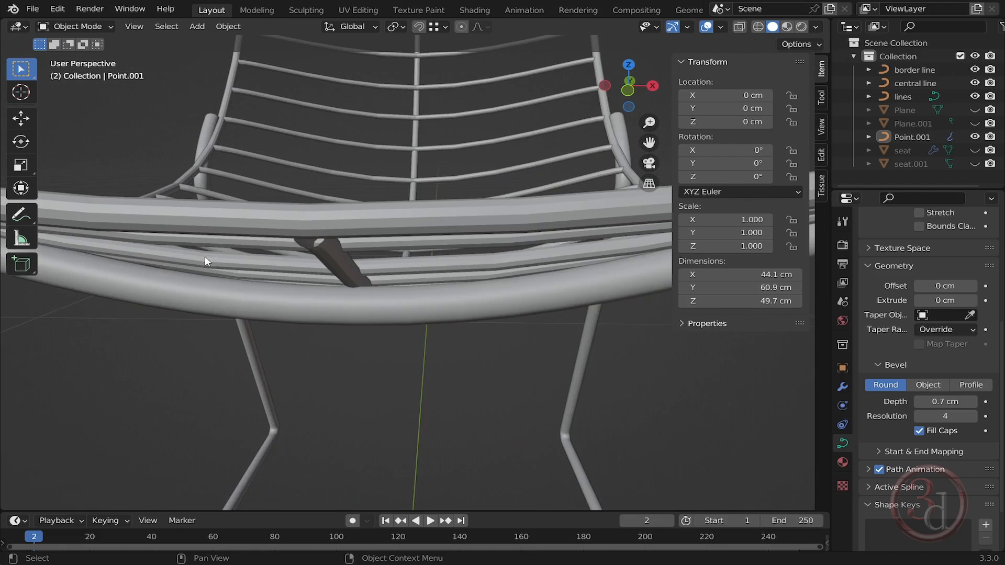
{"action": "left_click", "coordinate": [335, 256]}
{"action": "middle_click_drag", "start_coordinate": [337, 250], "coordinate": [327, 230]}
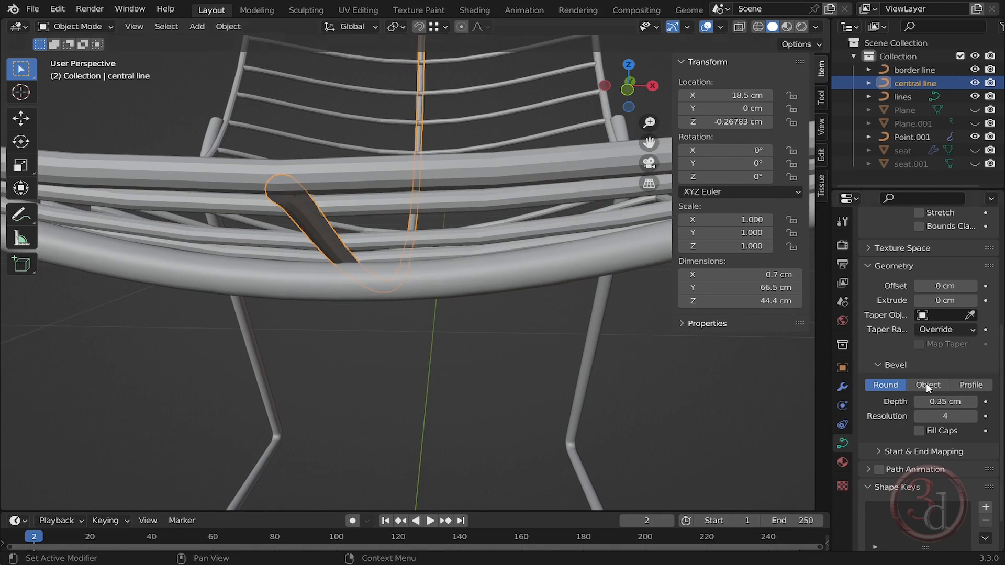
{"action": "left_click", "coordinate": [924, 436]}
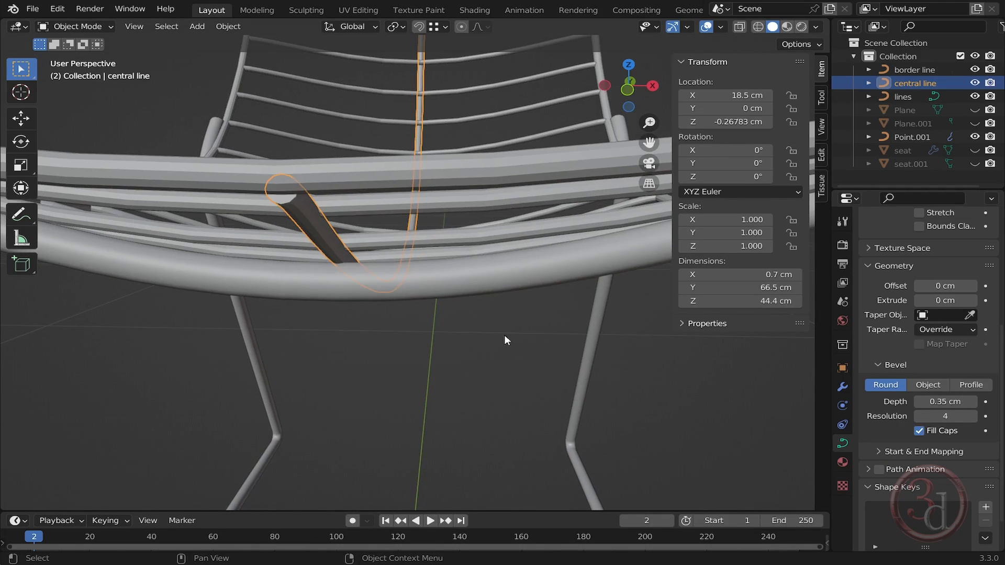
{"action": "left_click", "coordinate": [390, 302]}
Inspect the complete wire-frame chair from the front, the side and a three-quarter angle.
{"action": "scroll", "coordinate": [390, 302], "scroll_direction": "down", "scroll_amount": 4}
{"action": "middle_click_drag", "start_coordinate": [432, 301], "coordinate": [466, 273]}
{"action": "middle_click_drag", "start_coordinate": [528, 248], "coordinate": [493, 225]}
{"action": "scroll", "coordinate": [497, 118], "scroll_direction": "up", "scroll_amount": 2}
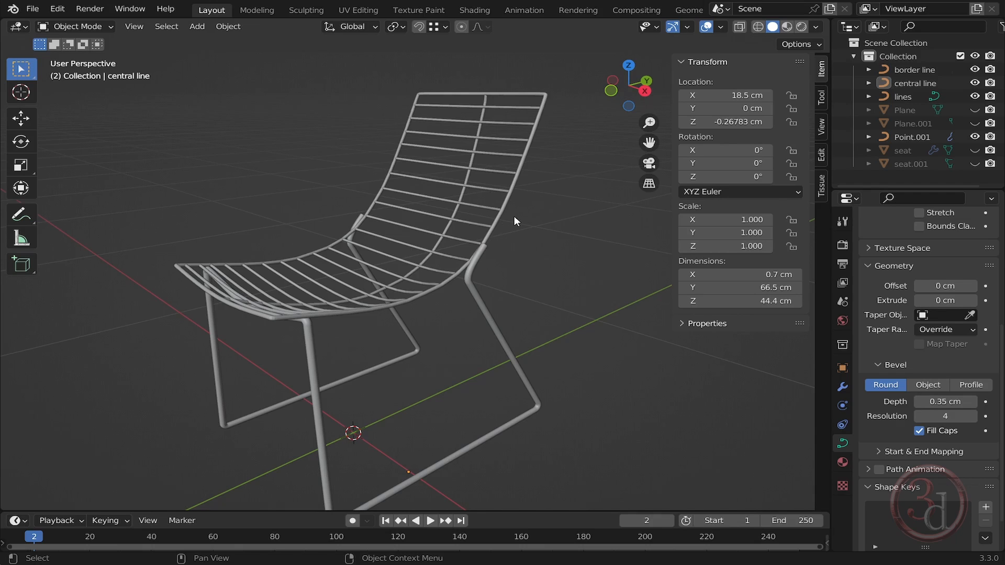
{"action": "scroll", "coordinate": [512, 224], "scroll_direction": "down", "scroll_amount": 2}
{"action": "middle_click_drag", "start_coordinate": [539, 299], "coordinate": [463, 297]}
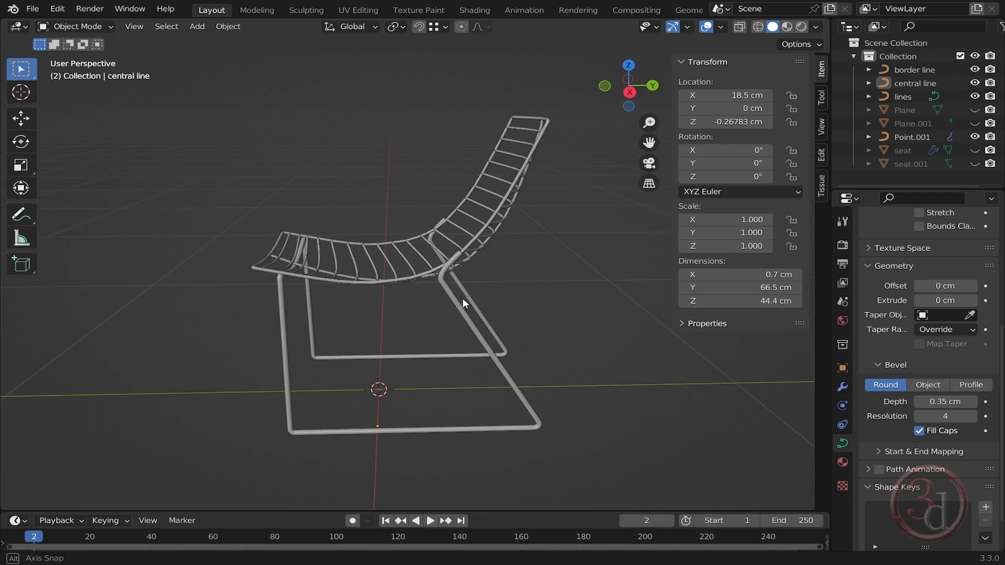
{"action": "middle_click_drag", "start_coordinate": [403, 357], "coordinate": [374, 349]}
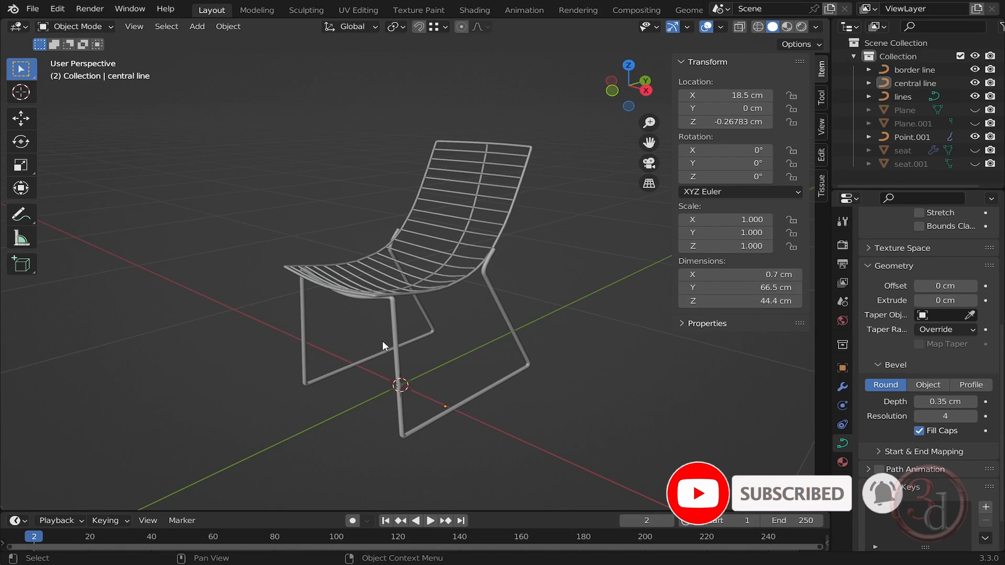
{"action": "middle_click_drag", "start_coordinate": [406, 269], "coordinate": [393, 264], "text": "shift"}
{"action": "scroll", "coordinate": [413, 297], "scroll_direction": "up", "scroll_amount": 1}
{"action": "middle_click_drag", "start_coordinate": [414, 298], "coordinate": [462, 340]}
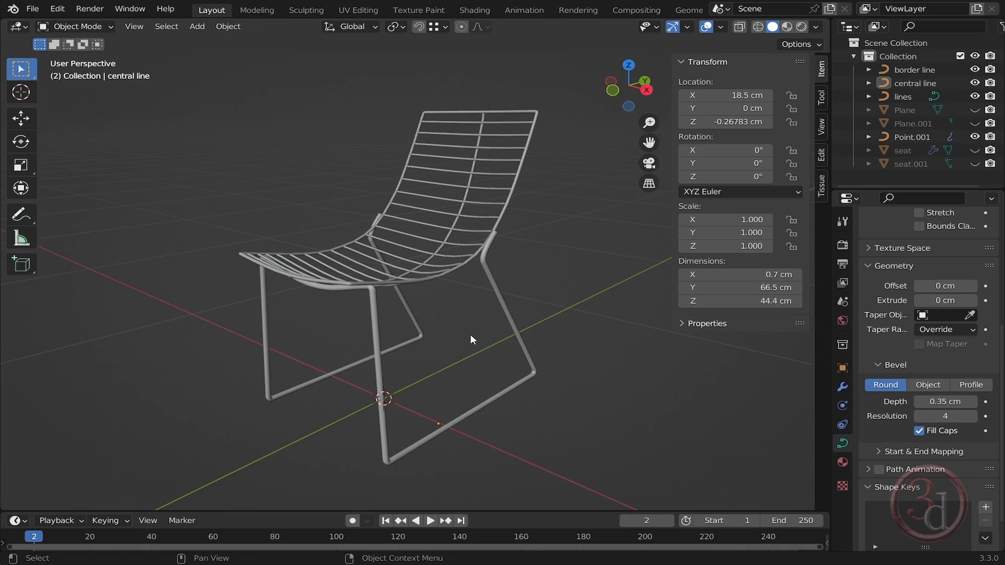